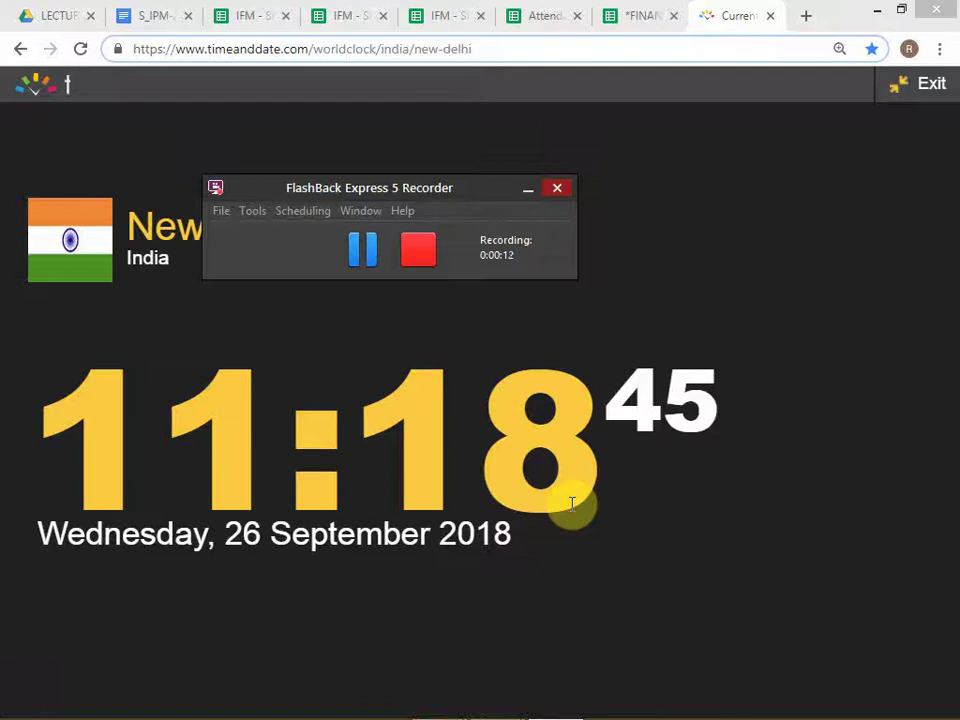
Step: Start the Trader Workstation paper-trading login, then return to OANDA's trading platforms page
{"action": "key", "text": "alt+Tab"}
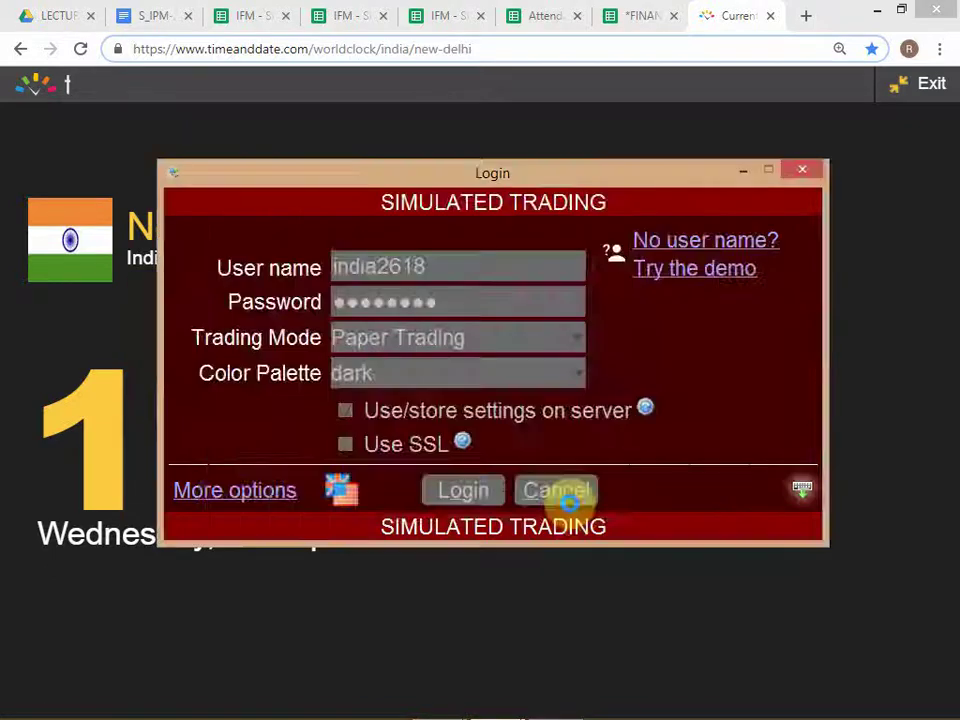
{"action": "key", "text": "alt+Tab"}
{"action": "key", "text": "Return"}
{"action": "key", "text": "alt+Tab"}
{"action": "key", "text": "alt+Tab"}
{"action": "key", "text": "alt+Tab"}
{"action": "key", "text": "alt+Tab"}
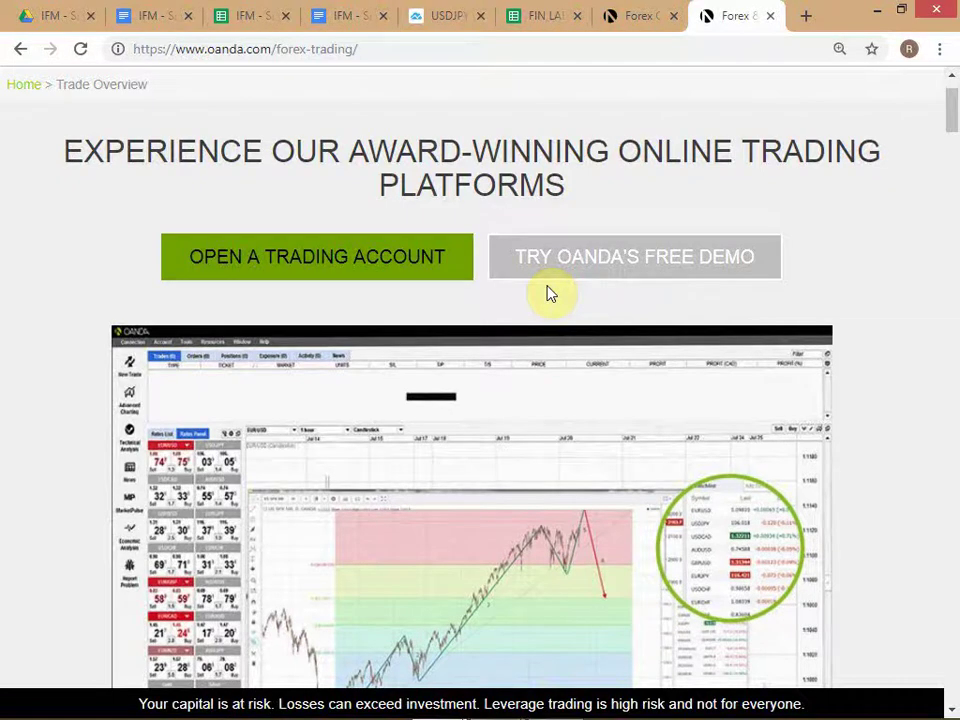
Step: Bring the Trader Workstation login window to the front while its application download reaches 59.9%
{"action": "key", "text": "alt+Tab"}
{"action": "key", "text": "Return"}
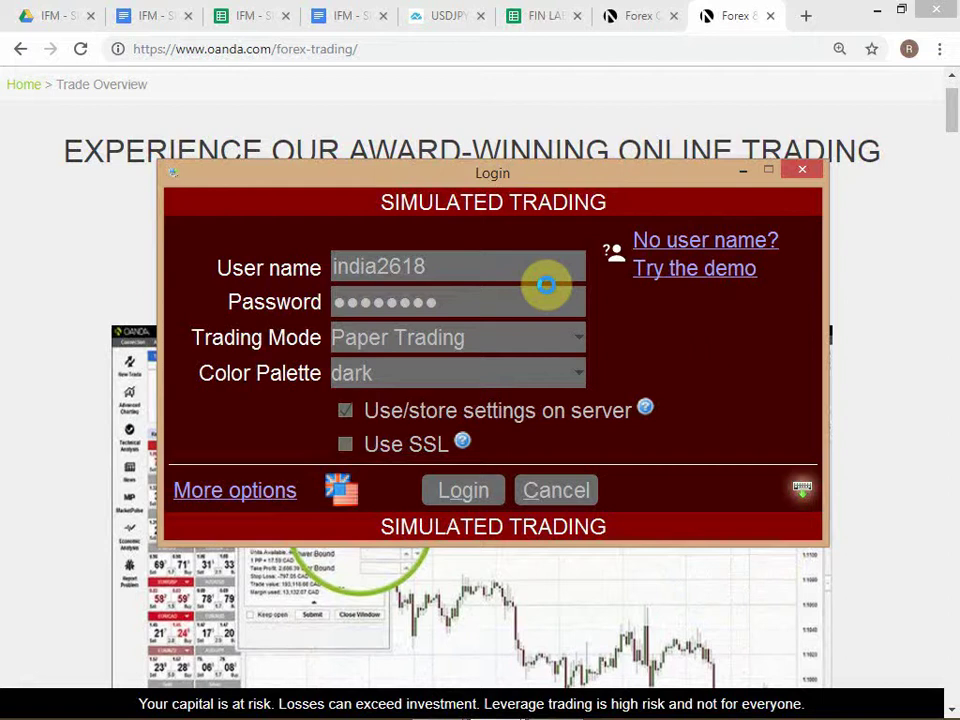
{"action": "key", "text": "alt+Tab"}
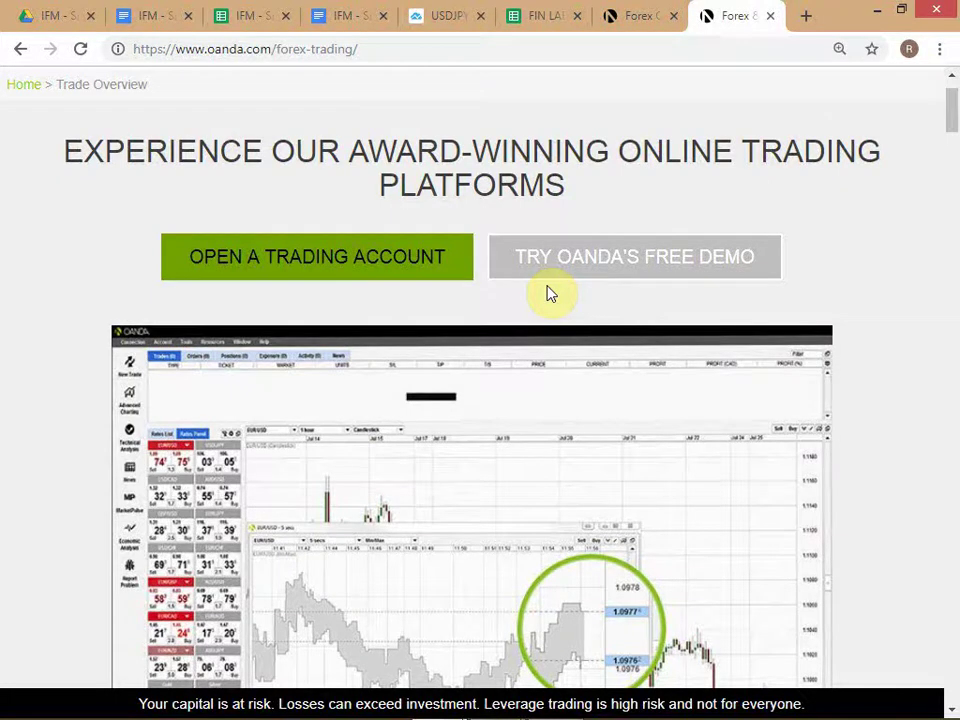
{"action": "key", "text": "alt+Tab"}
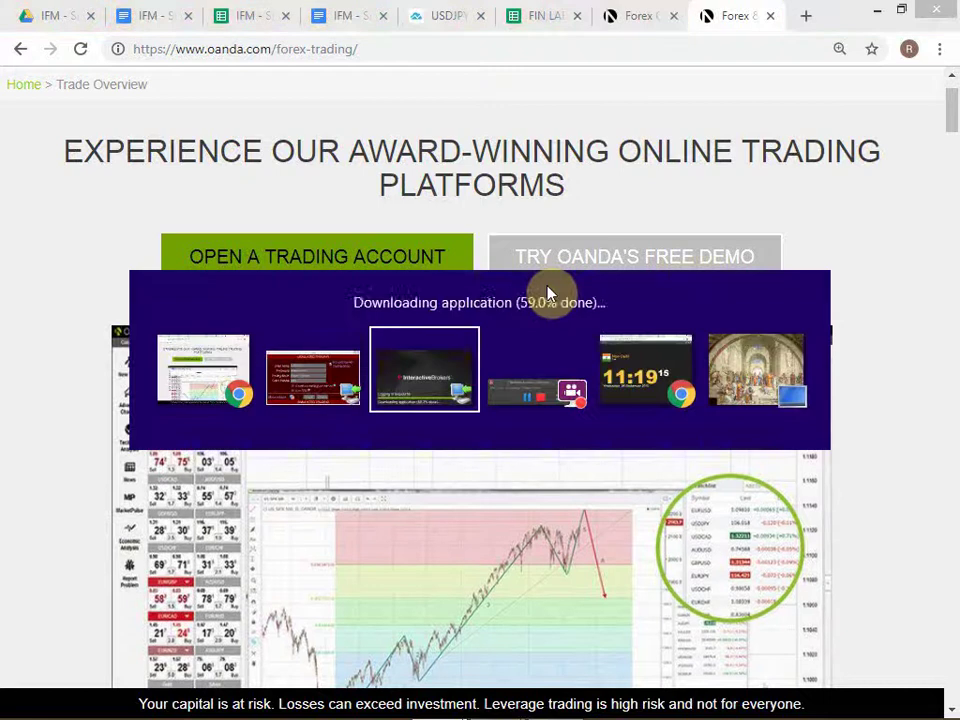
{"action": "key", "text": "alt+Tab"}
{"action": "key", "text": "alt+Tab"}
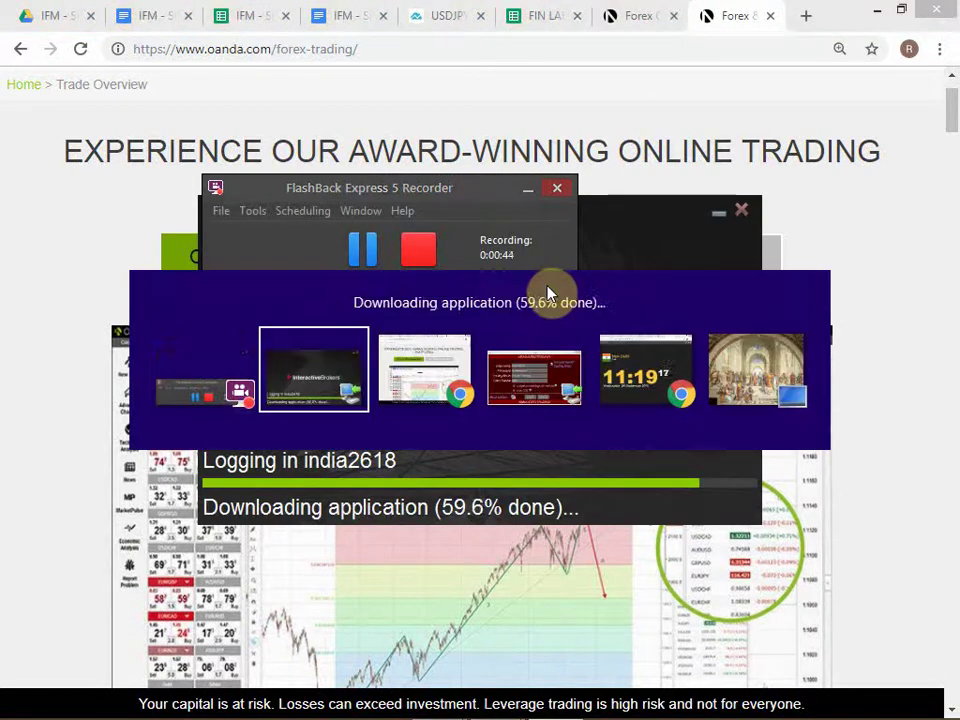
{"action": "key", "text": "alt+Tab"}
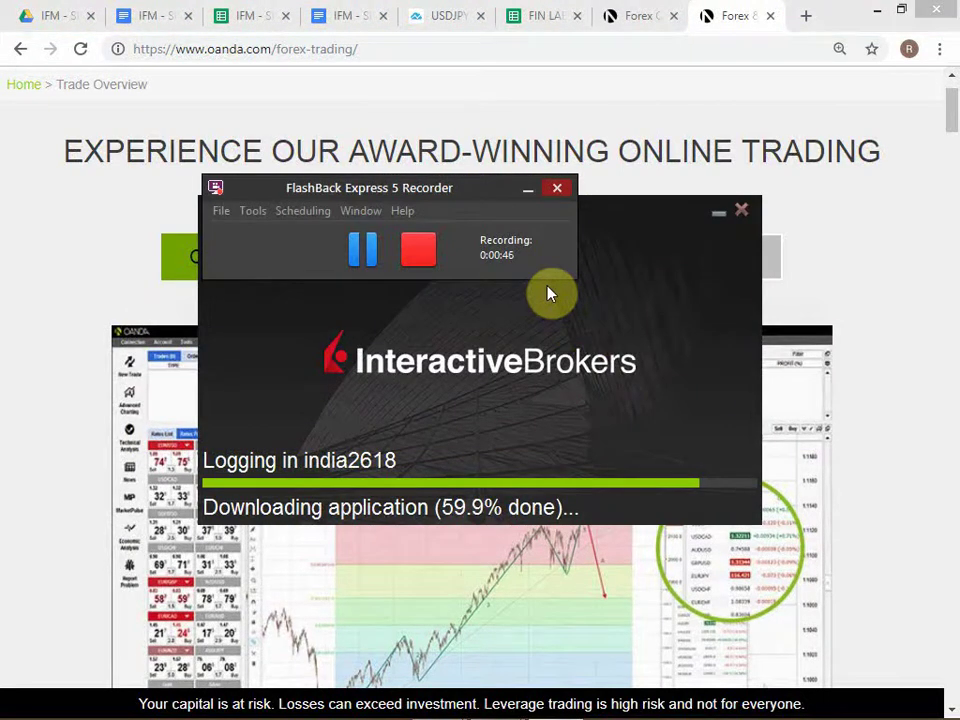
{"action": "key", "text": "alt+Tab"}
{"action": "key", "text": "alt+Tab"}
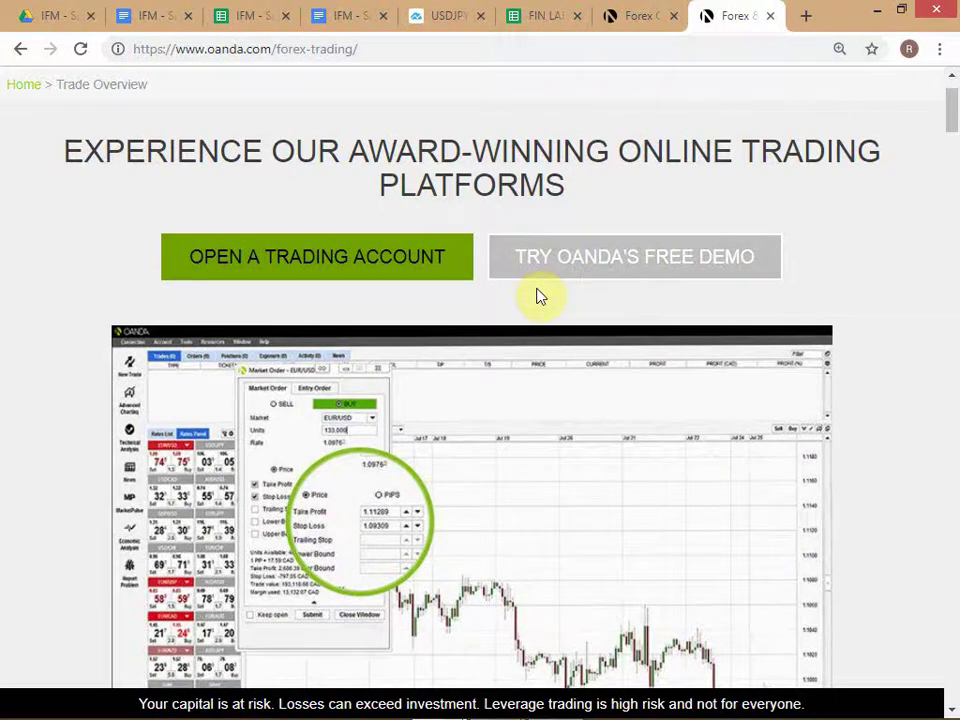
Step: Open OANDA's SIGN IN choices and pick FXTRADE PRACTICE to load its Secure Sign In page
{"action": "scroll", "coordinate": [540, 290], "scroll_direction": "down", "scroll_amount": 1}
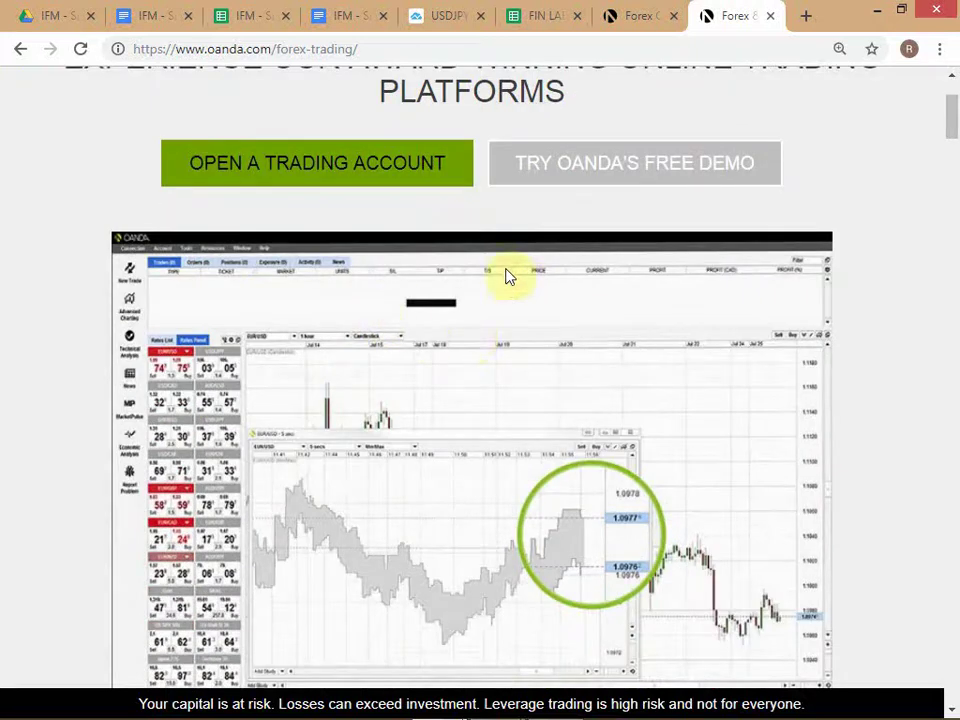
{"action": "scroll", "coordinate": [536, 272], "scroll_direction": "up", "scroll_amount": 2}
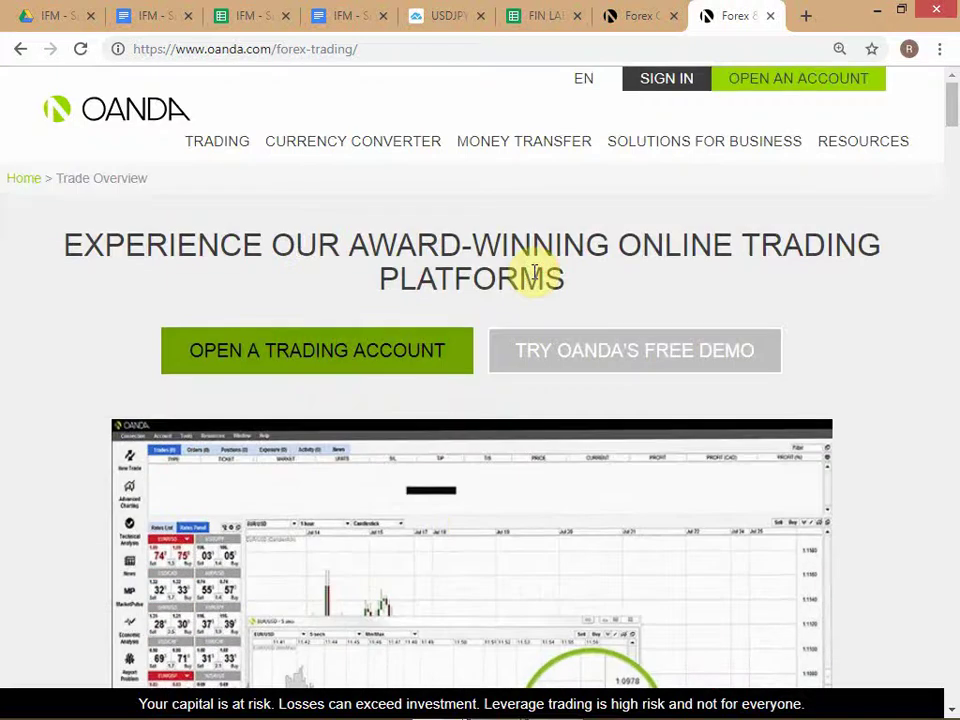
{"action": "left_click", "coordinate": [677, 94]}
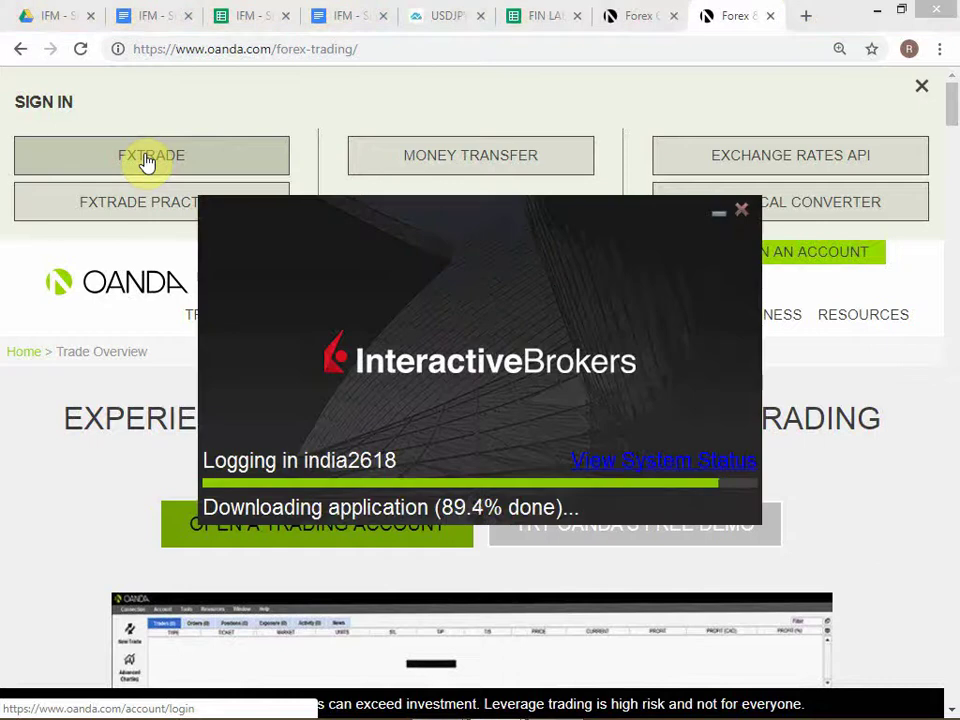
{"action": "left_click", "coordinate": [133, 216]}
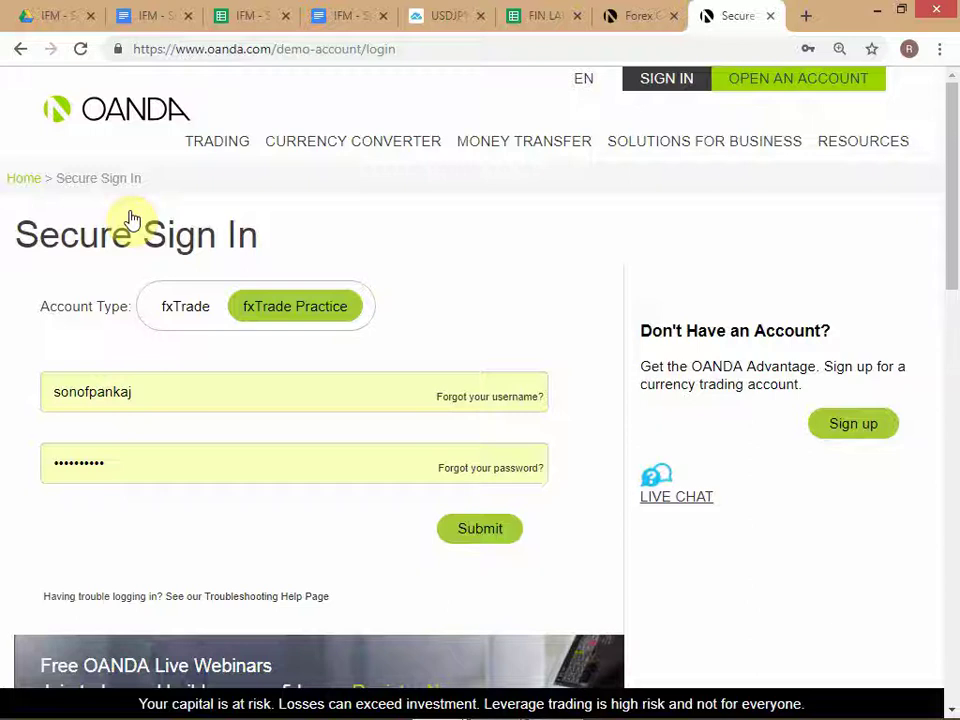
Step: Clear the autofilled username and password from the fxTrade Practice sign-in form
{"action": "double_click", "coordinate": [186, 398]}
{"action": "key", "text": "BackSpace"}
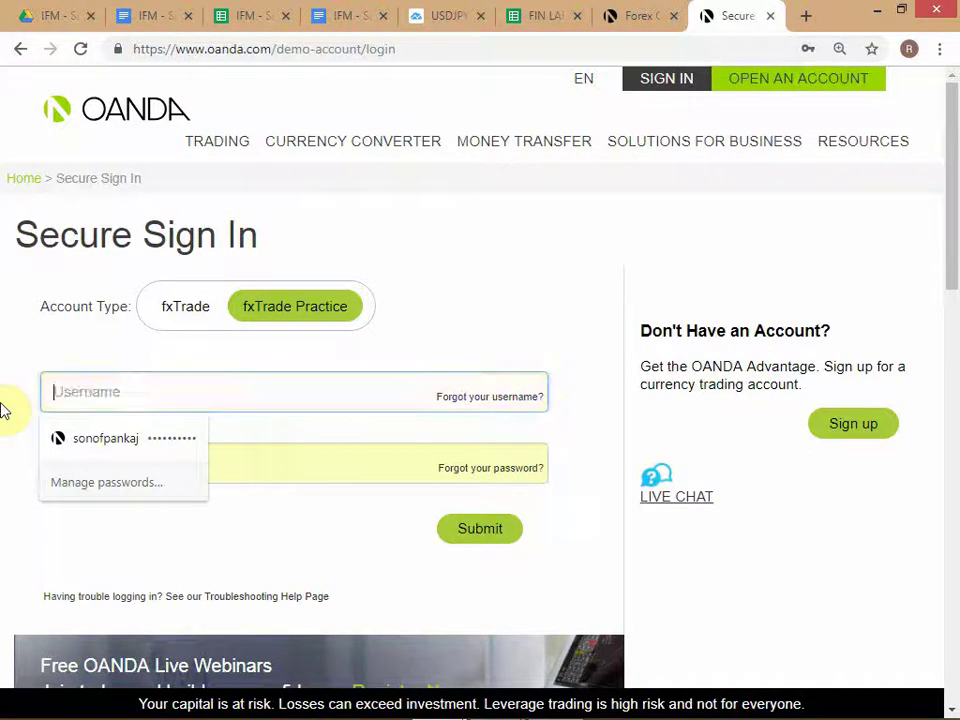
{"action": "left_click", "coordinate": [113, 341]}
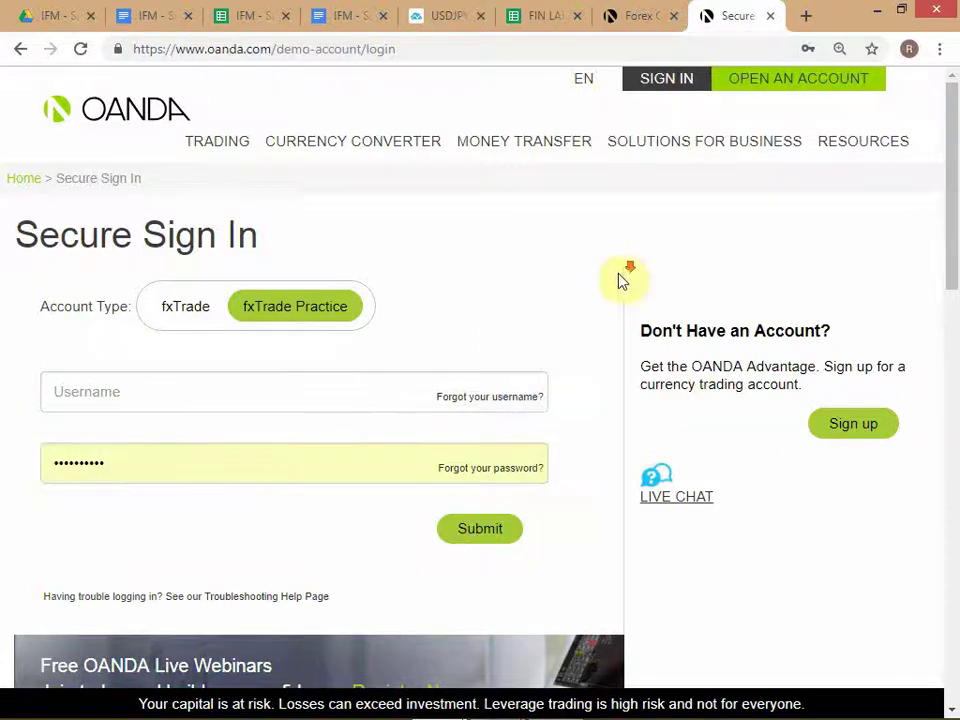
{"action": "scroll", "coordinate": [621, 278], "scroll_direction": "down", "scroll_amount": 2}
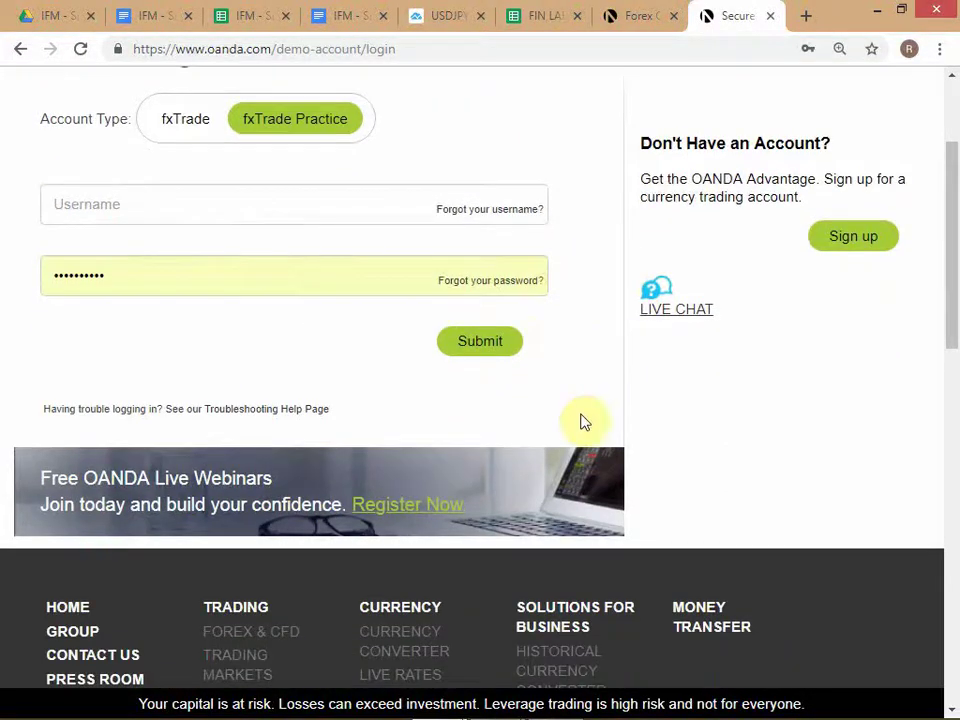
{"action": "scroll", "coordinate": [581, 420], "scroll_direction": "down", "scroll_amount": 2}
{"action": "scroll", "coordinate": [570, 411], "scroll_direction": "up", "scroll_amount": 3}
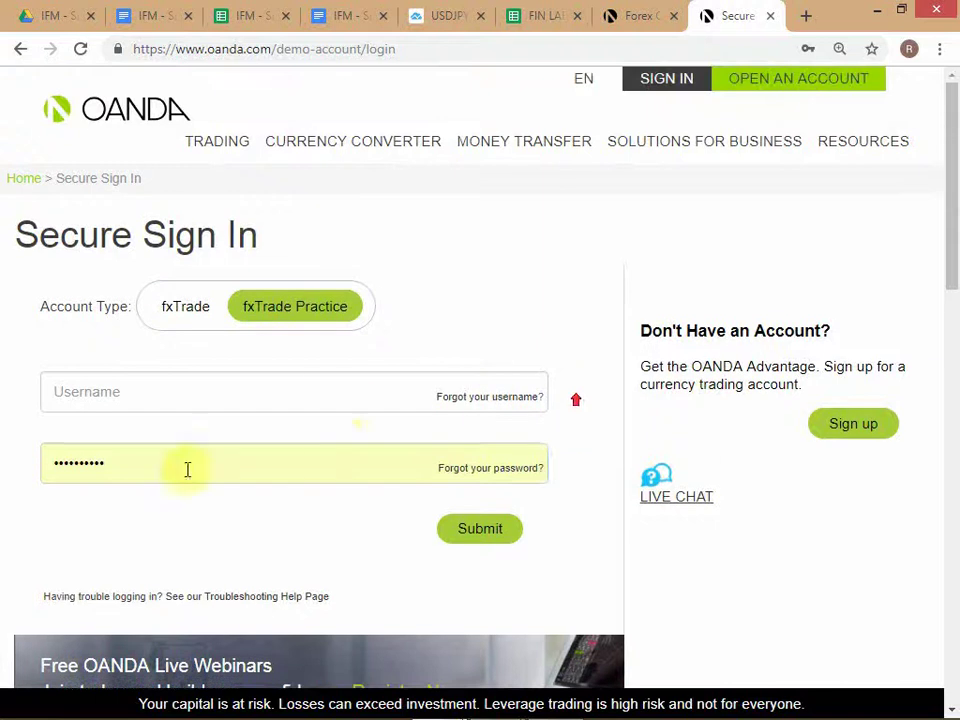
{"action": "left_click_drag", "start_coordinate": [144, 480], "coordinate": [6, 476]}
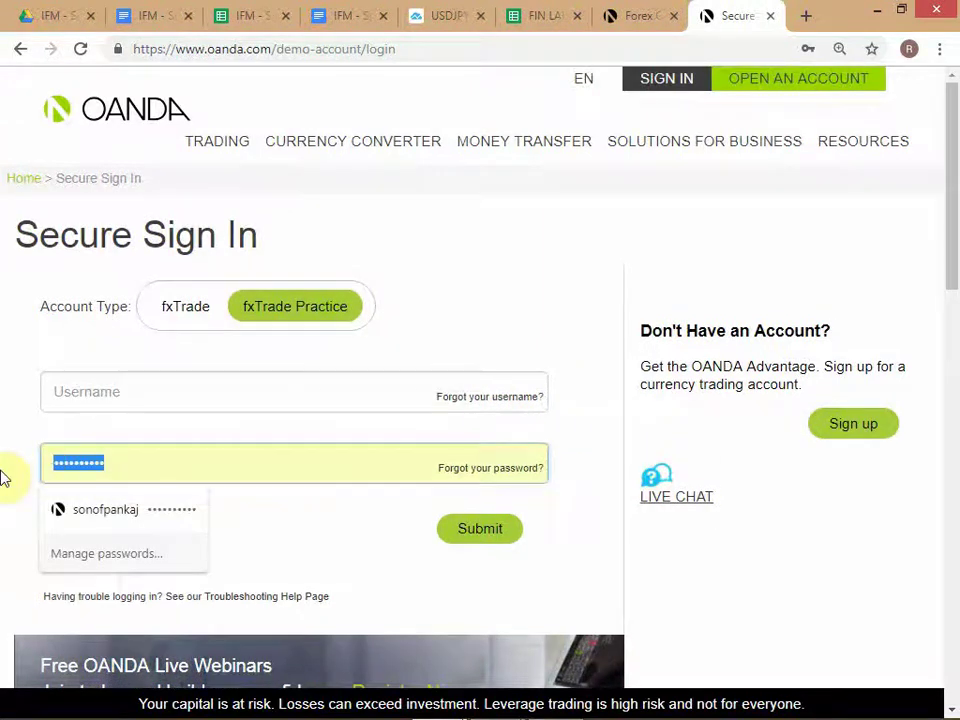
{"action": "key", "text": "BackSpace"}
Step: Enter the other practice account's username and password and submit the sign-in
{"action": "left_click", "coordinate": [105, 392]}
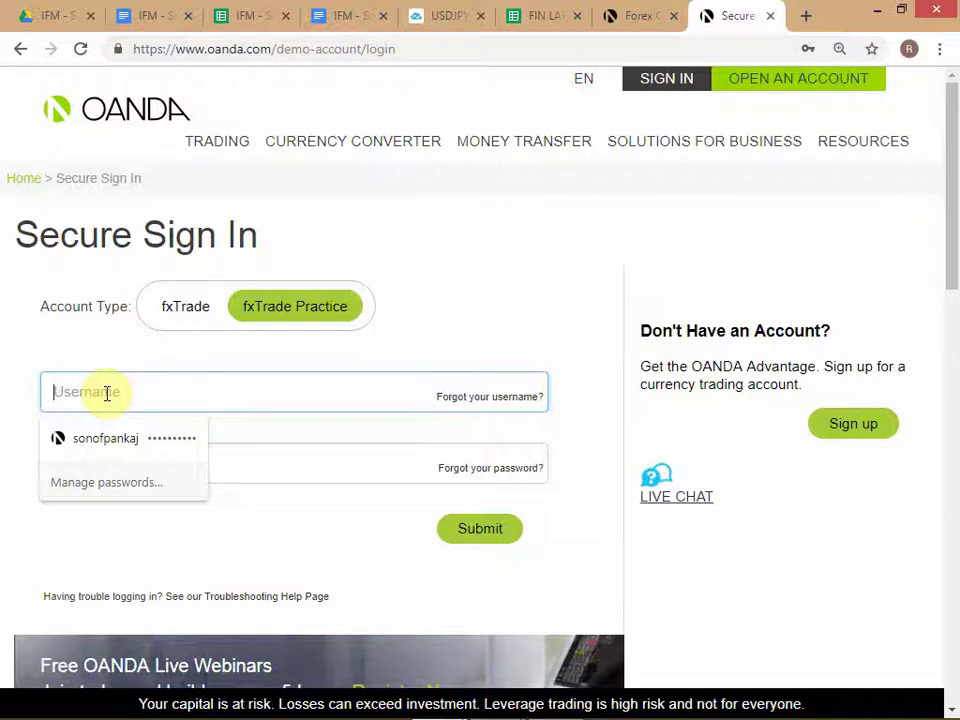
{"action": "type", "text": "FRTL"}
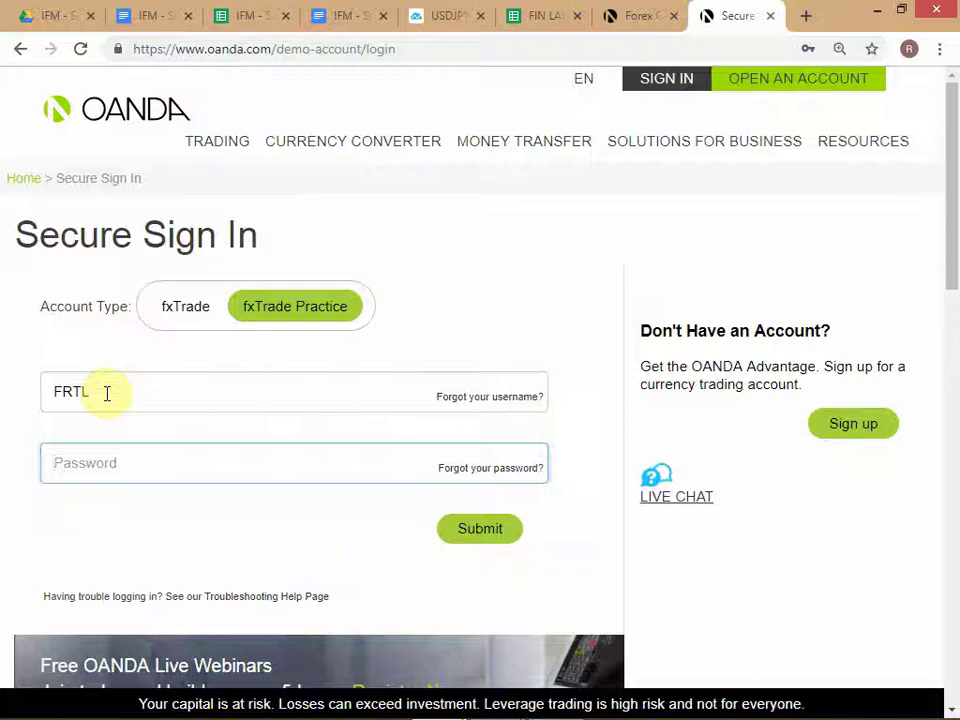
{"action": "type", "text": "*************"}
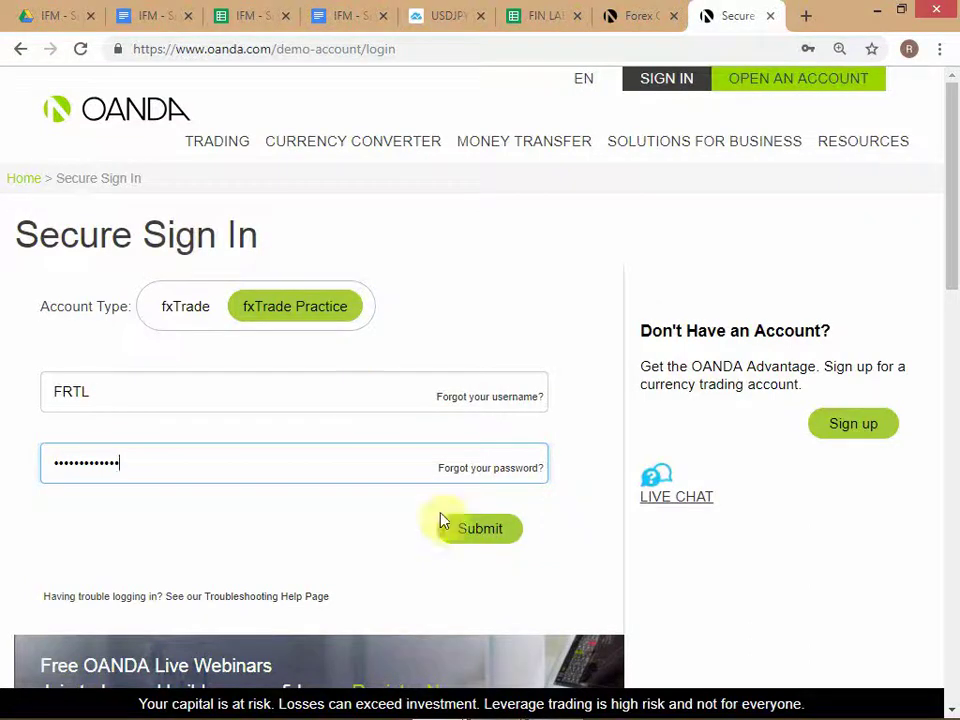
{"action": "left_click", "coordinate": [490, 537]}
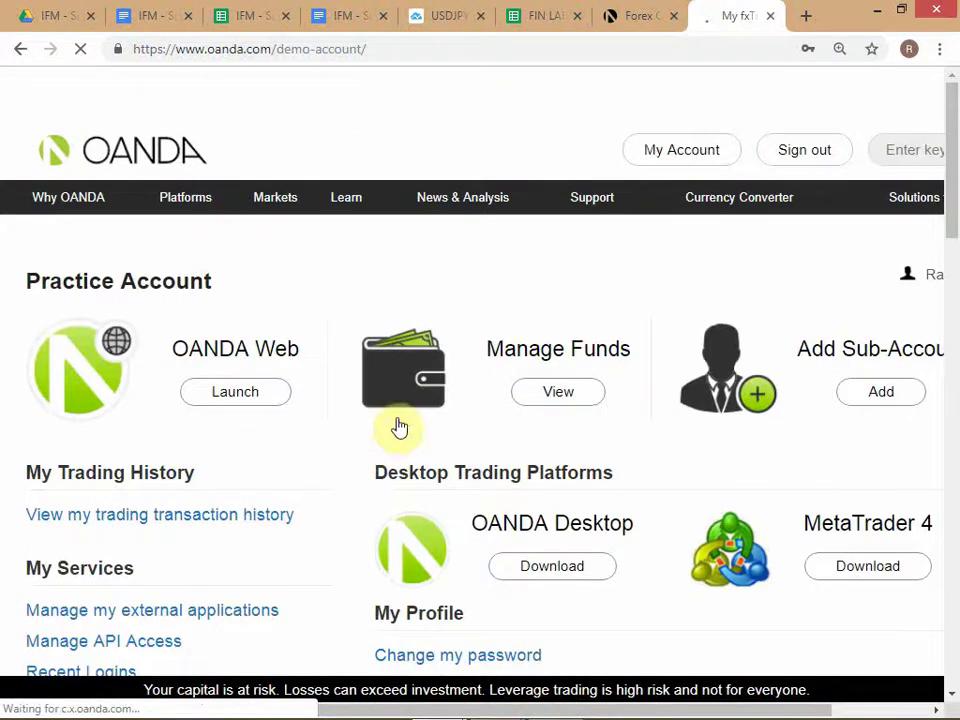
Step: Scroll the Practice Account page to review OANDA Web, Manage Funds, sub-account and profile options
{"action": "scroll", "coordinate": [399, 428], "scroll_direction": "down", "scroll_amount": 2}
{"action": "scroll", "coordinate": [399, 428], "scroll_direction": "up", "scroll_amount": 1}
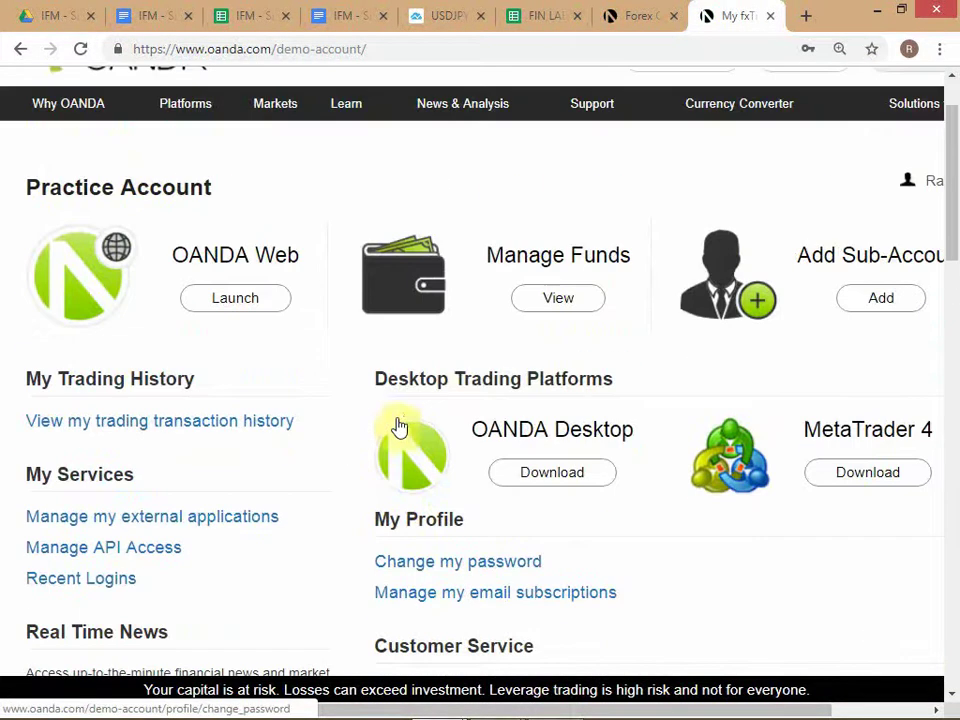
Step: Add a new v20 fxTrade sub-account and enter IFM-SEP'18 as its name
{"action": "left_click", "coordinate": [870, 305]}
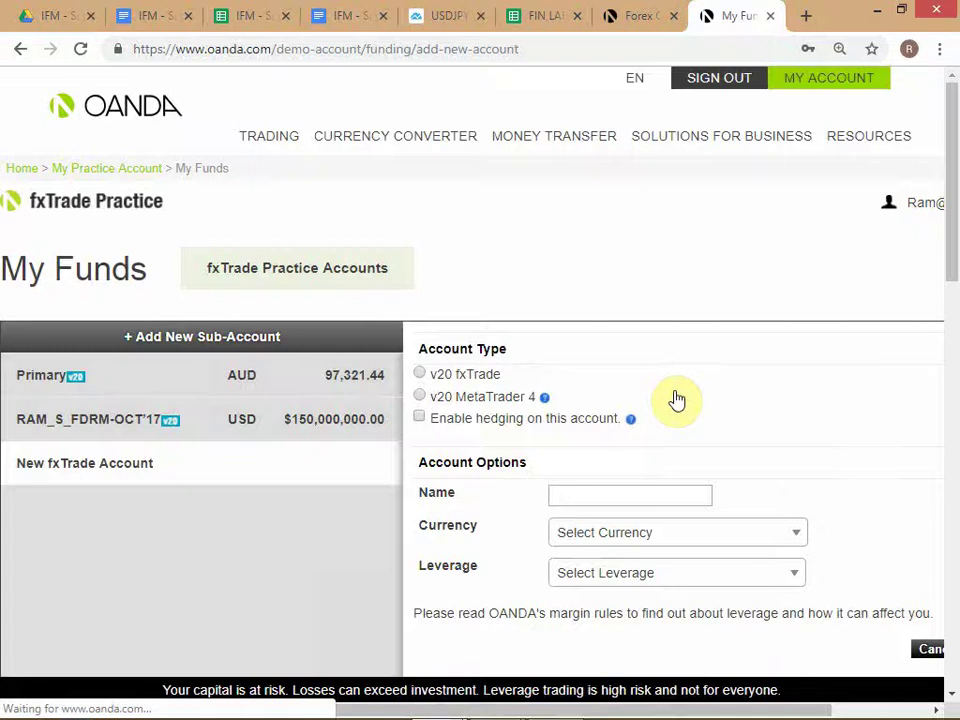
{"action": "scroll", "coordinate": [534, 321], "scroll_direction": "down", "scroll_amount": 1}
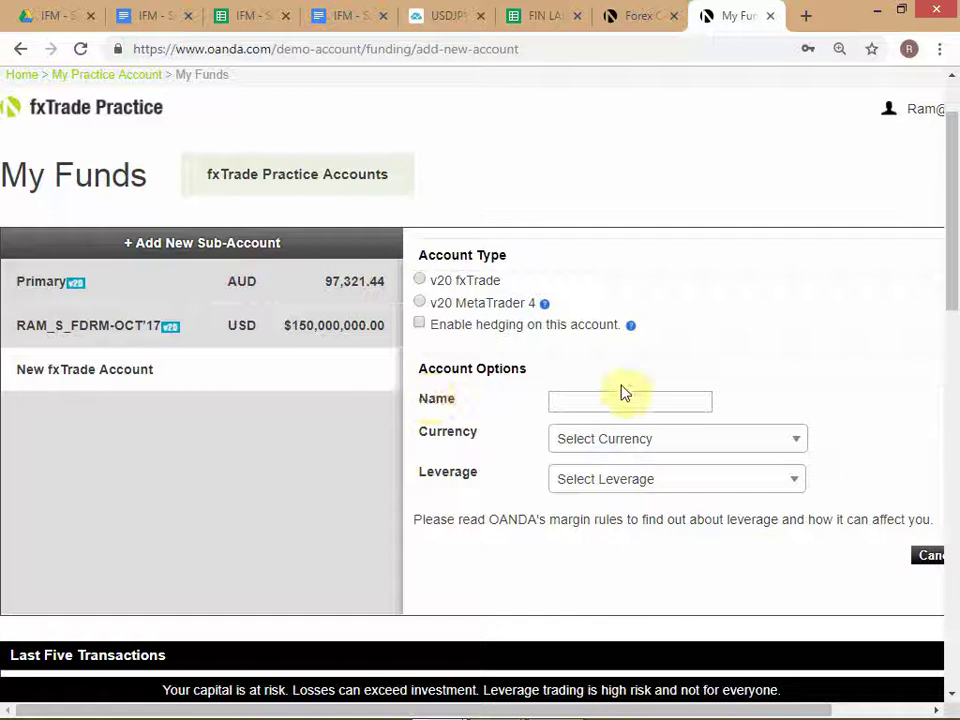
{"action": "left_click", "coordinate": [421, 281]}
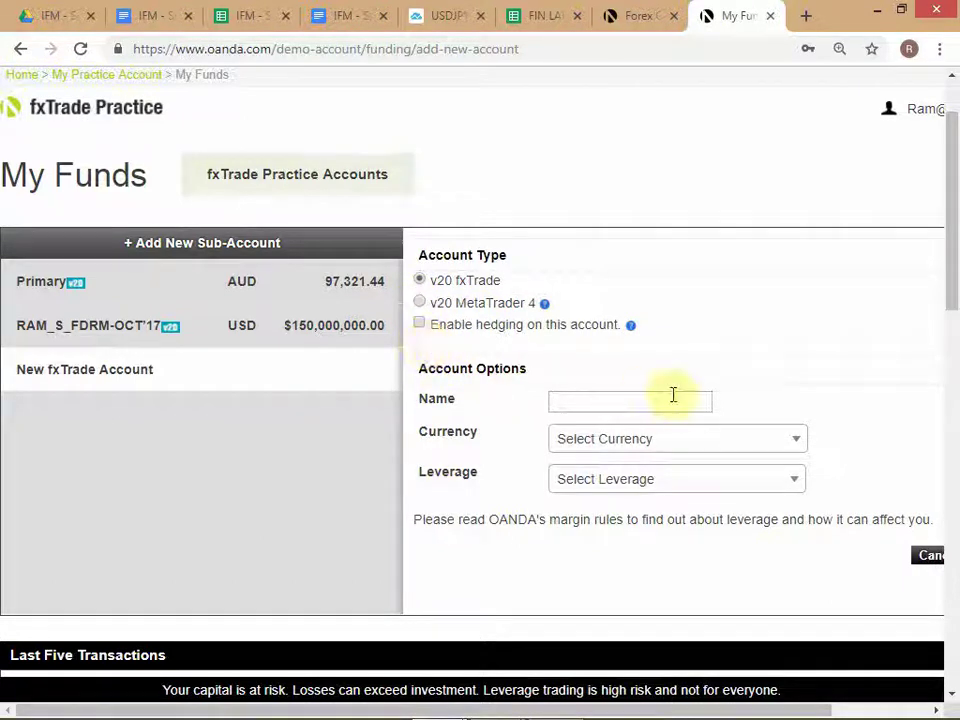
{"action": "left_click", "coordinate": [638, 401]}
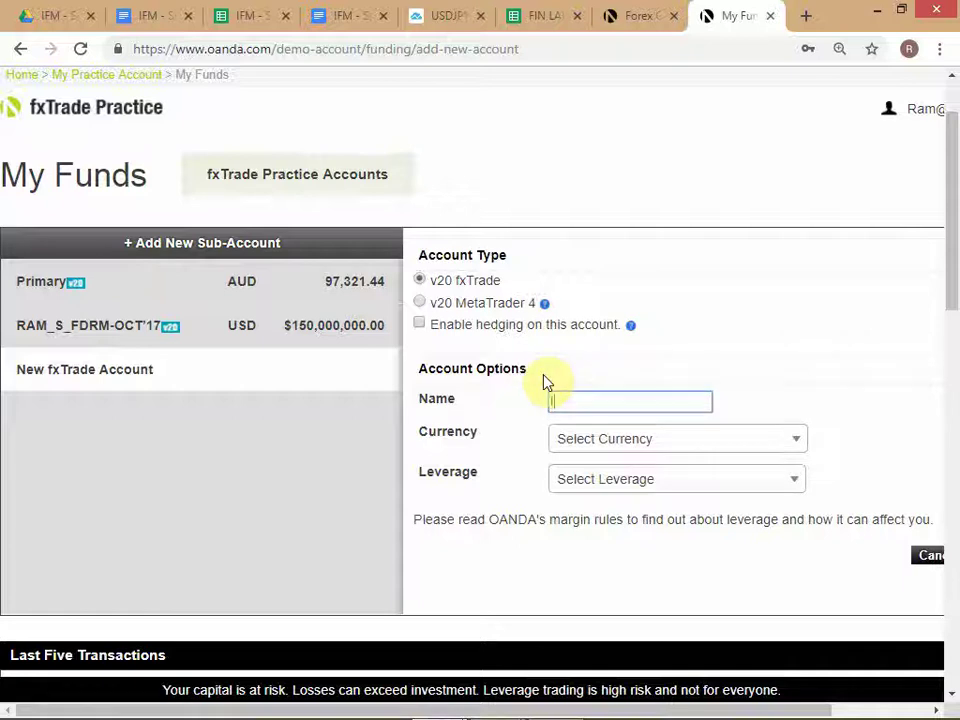
{"action": "type", "text": "IFM-SEP'18"}
Step: Browse the Currency dropdown list without picking a currency while Trader Workstation finishes loading
{"action": "left_click", "coordinate": [801, 453]}
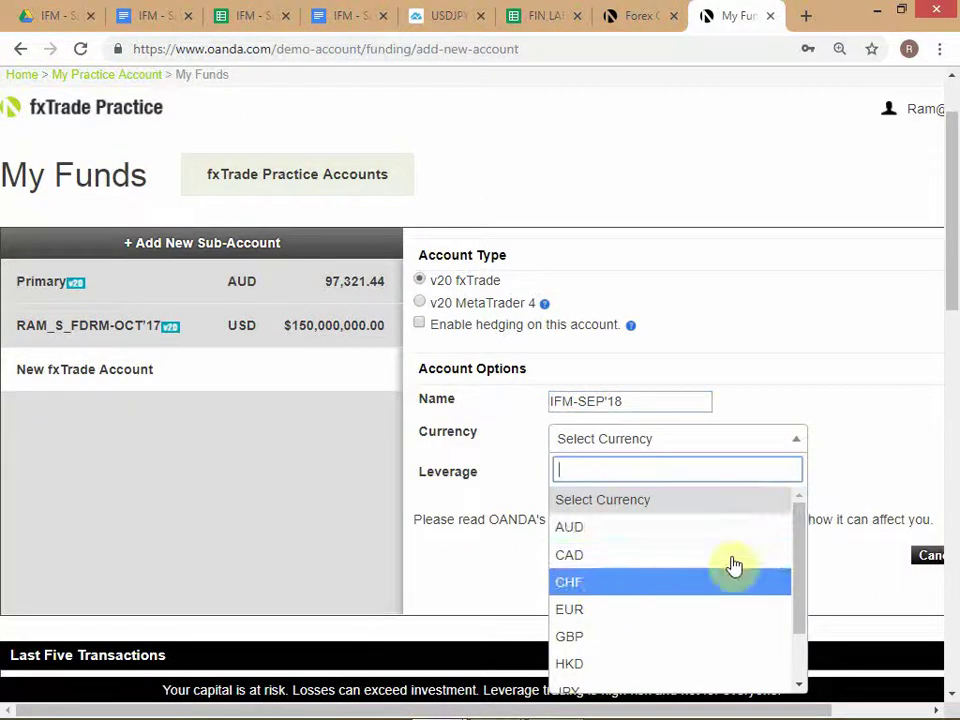
{"action": "left_click", "coordinate": [780, 176]}
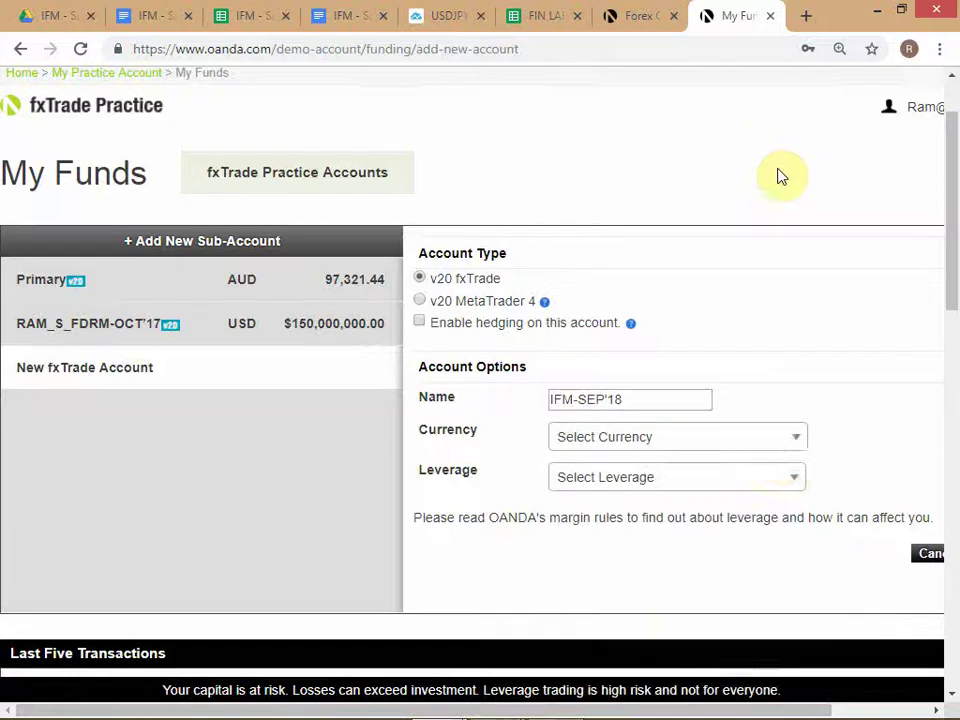
{"action": "scroll", "coordinate": [780, 176], "scroll_direction": "down", "scroll_amount": 2}
{"action": "scroll", "coordinate": [780, 180], "scroll_direction": "down", "scroll_amount": 1}
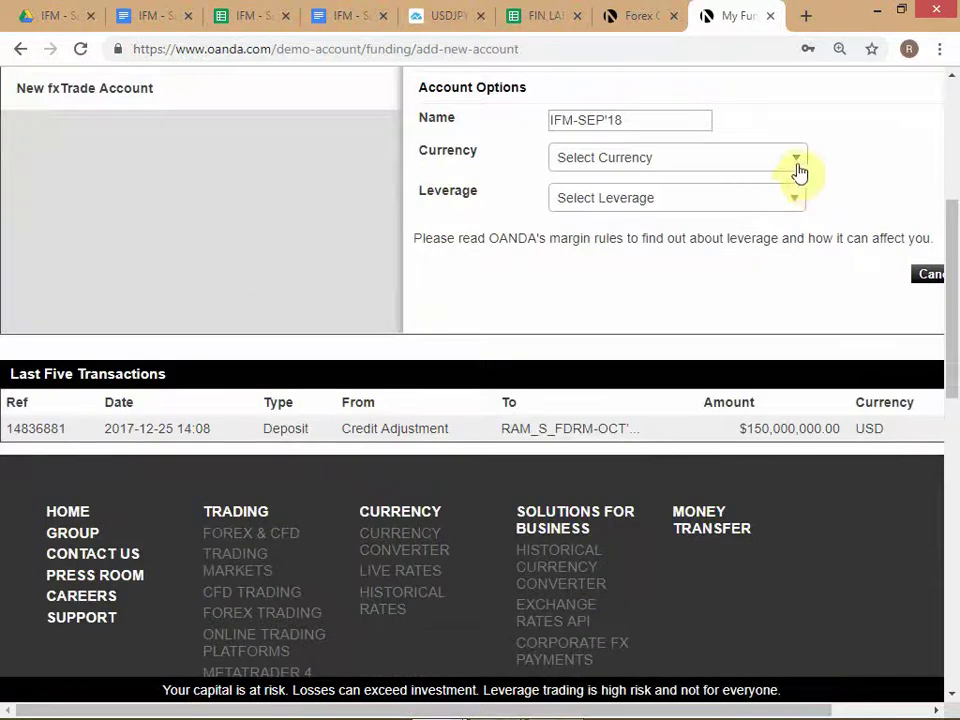
{"action": "left_click", "coordinate": [795, 160]}
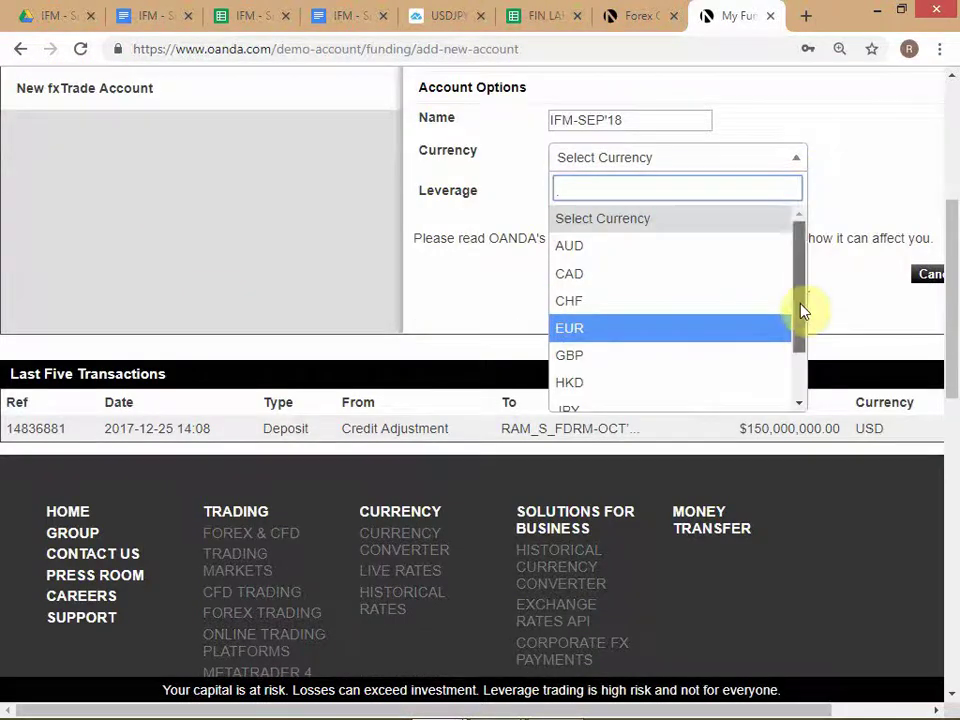
{"action": "mouse_move", "coordinate": [804, 311]}
{"action": "left_mouse_down"}
{"action": "mouse_move", "coordinate": [807, 362]}
{"action": "mouse_move", "coordinate": [797, 285]}
{"action": "mouse_move", "coordinate": [799, 323]}
{"action": "left_mouse_up"}
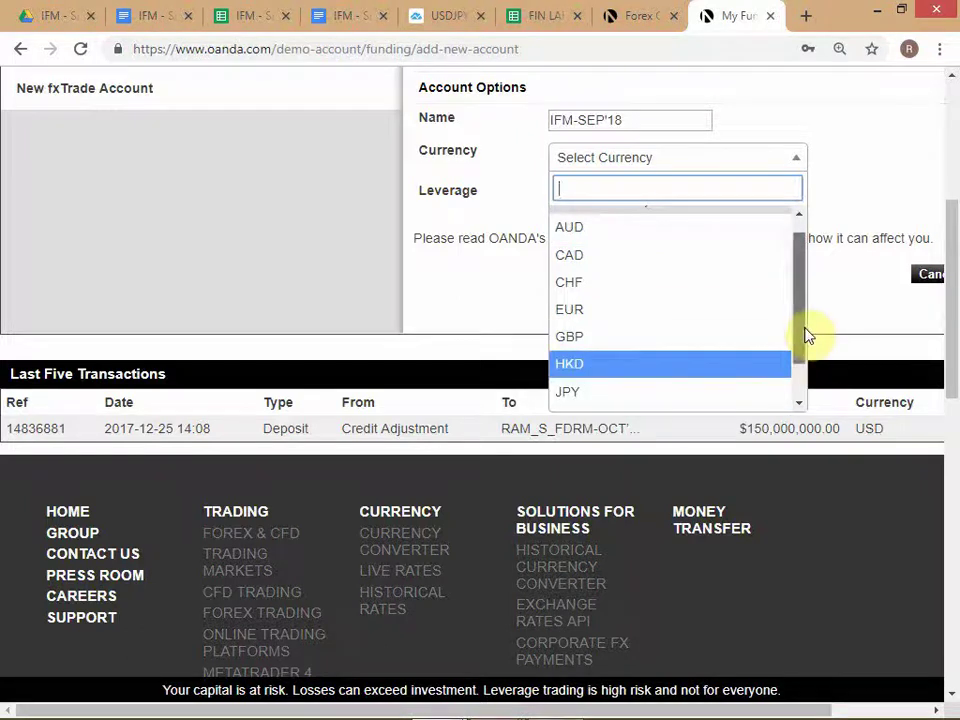
{"action": "left_click_drag", "start_coordinate": [806, 334], "coordinate": [799, 381]}
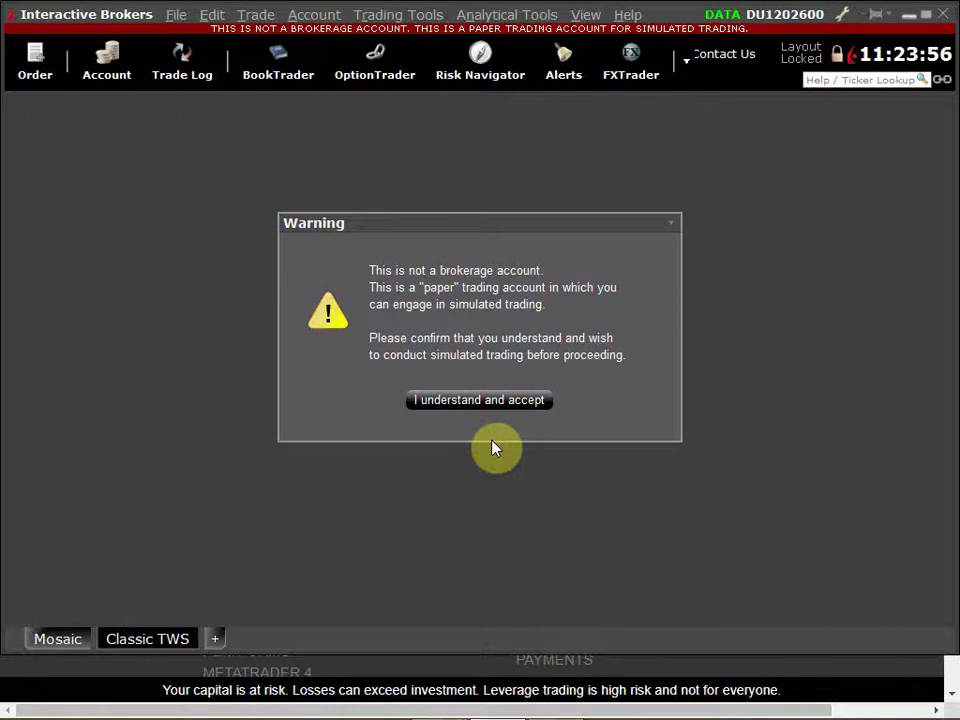
Step: Switch to Trader Workstation and accept its paper-trading warning
{"action": "key", "text": "alt+Tab"}
{"action": "key", "text": "alt+Tab"}
{"action": "key", "text": "alt+Tab"}
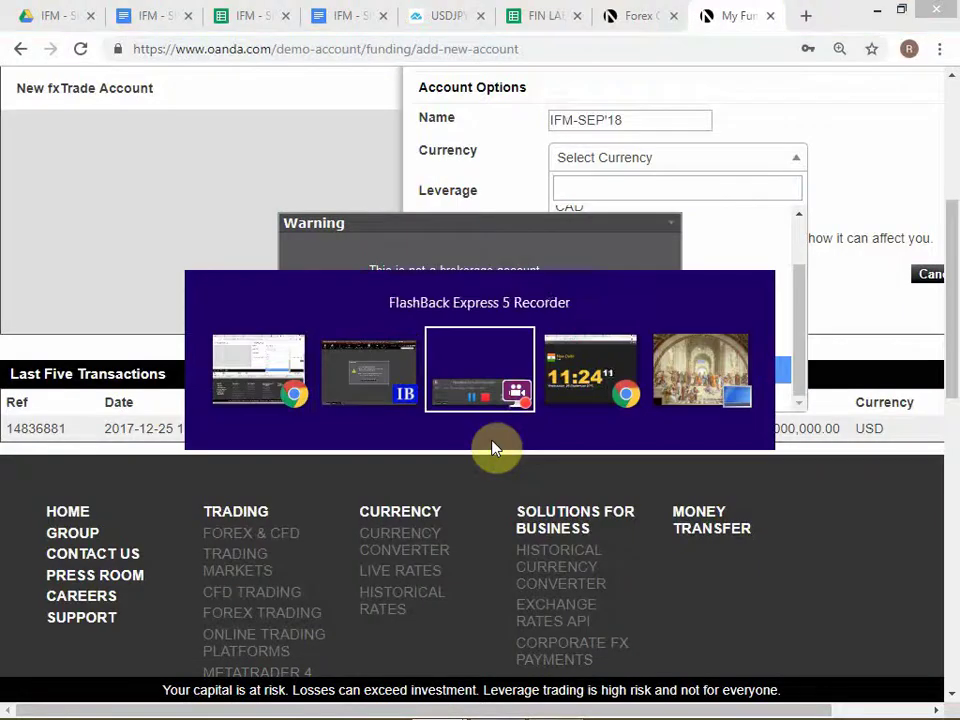
{"action": "key", "text": "alt+Tab"}
{"action": "key", "text": "alt+Tab"}
{"action": "key", "text": "alt+Tab"}
{"action": "key", "text": "alt+Tab"}
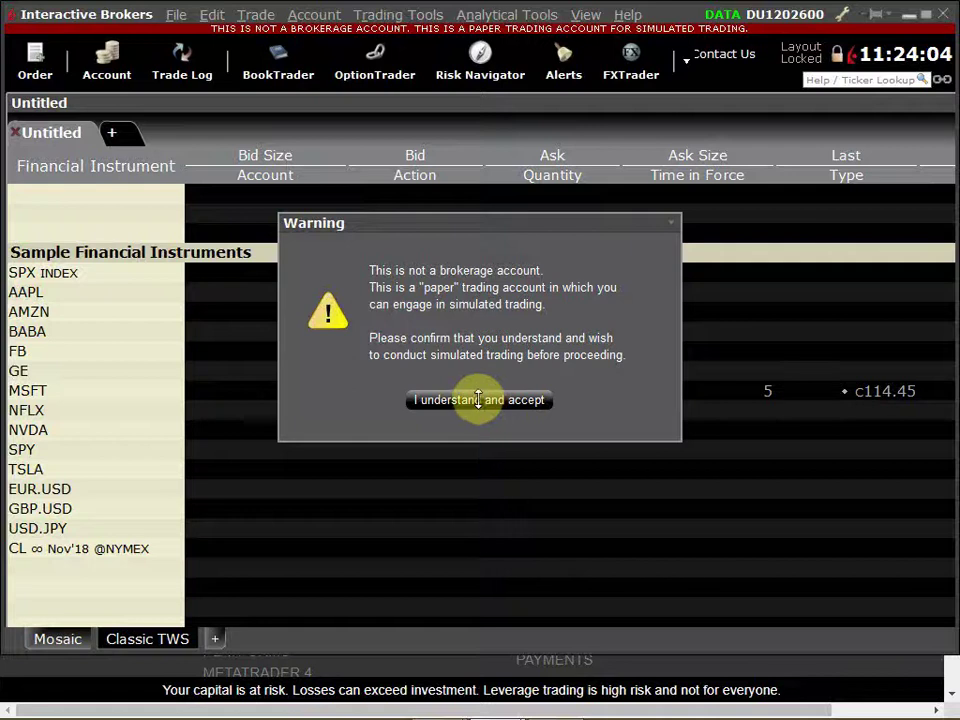
{"action": "left_click", "coordinate": [482, 403]}
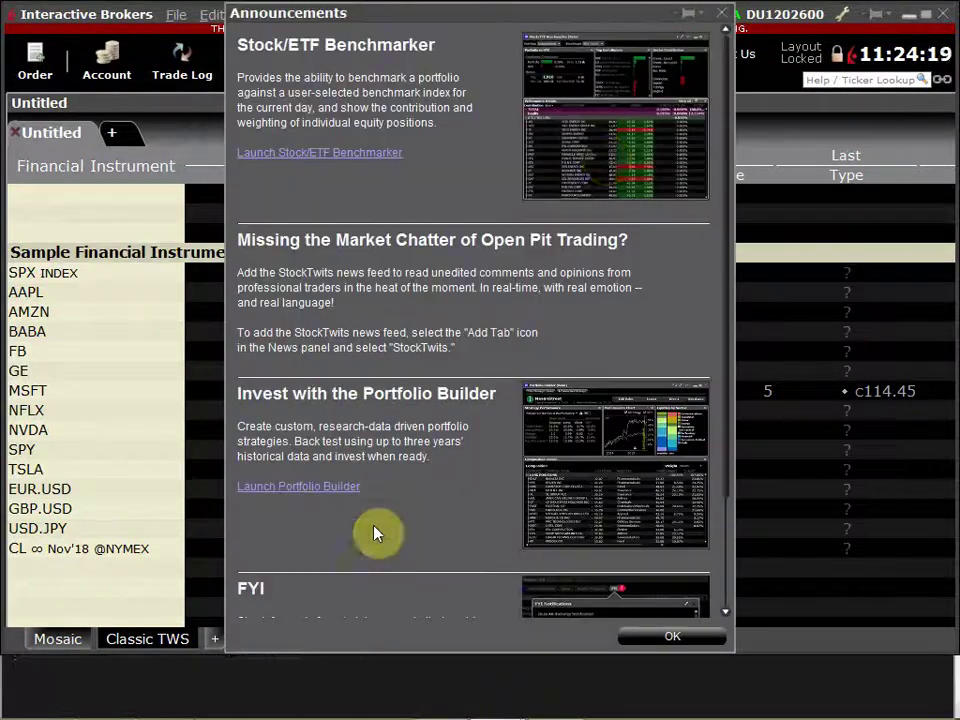
Step: Close the Announcements and Daily Lineup windows, then return to the OANDA account form
{"action": "left_click", "coordinate": [721, 16]}
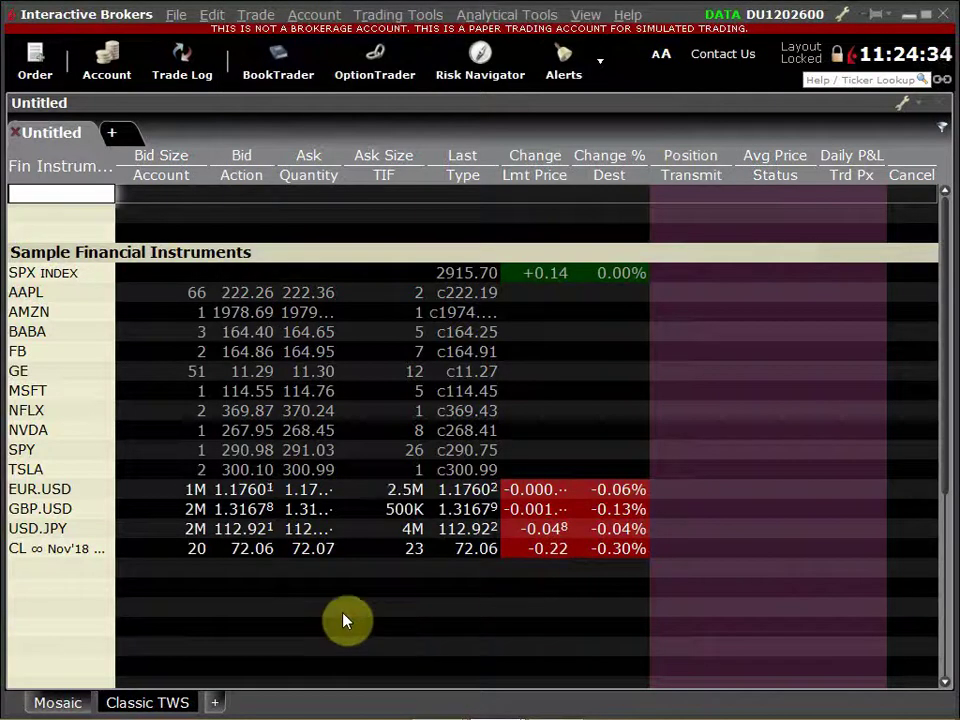
{"action": "left_click", "coordinate": [172, 613]}
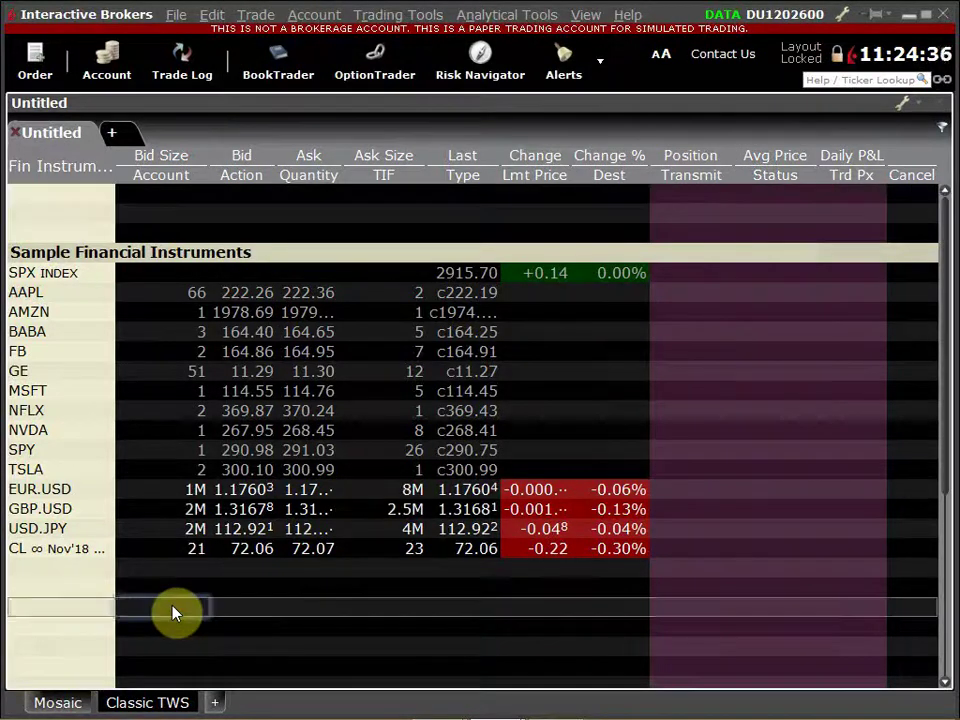
{"action": "key", "text": "alt+Tab"}
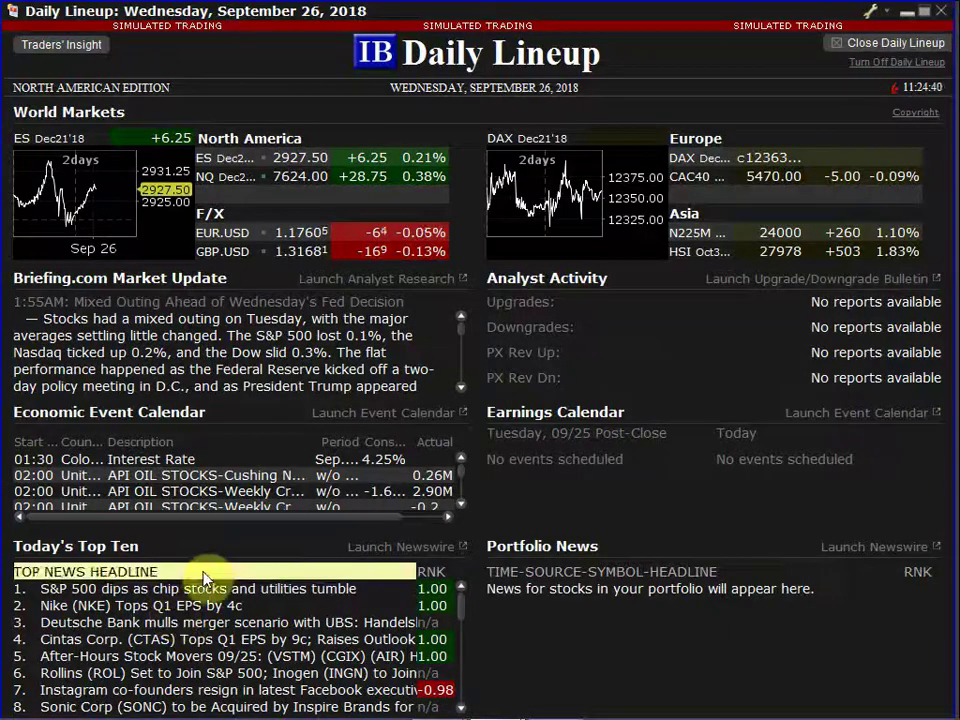
{"action": "left_click", "coordinate": [935, 43]}
{"action": "key", "text": "alt+Tab"}
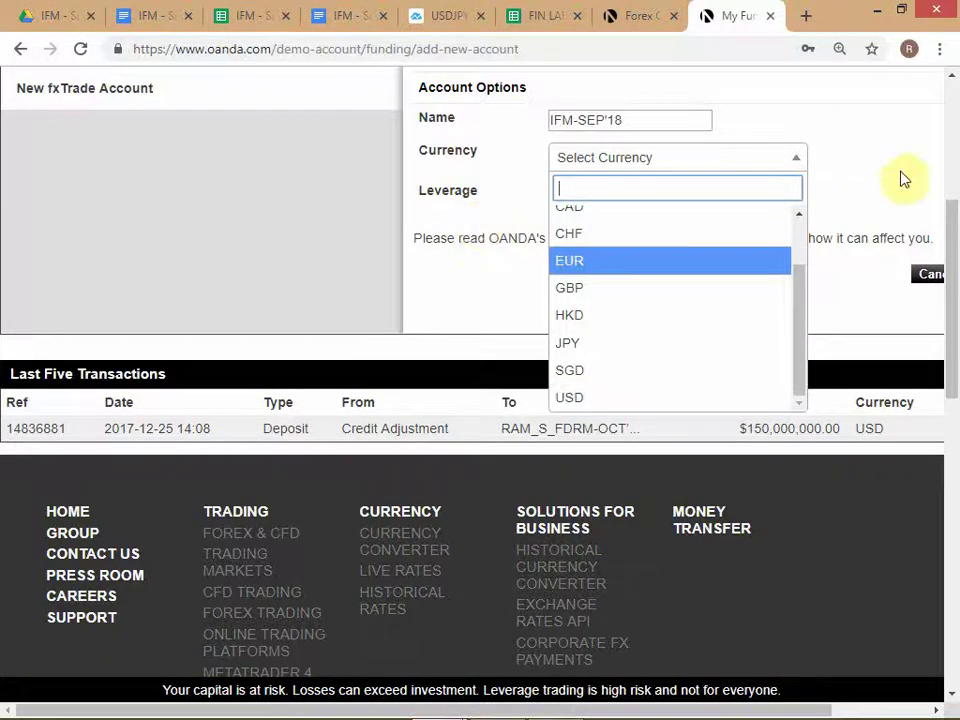
Step: Pick USD from the Currency list and 100 : 1 from the Leverage list
{"action": "left_click", "coordinate": [830, 182]}
{"action": "left_click", "coordinate": [795, 166]}
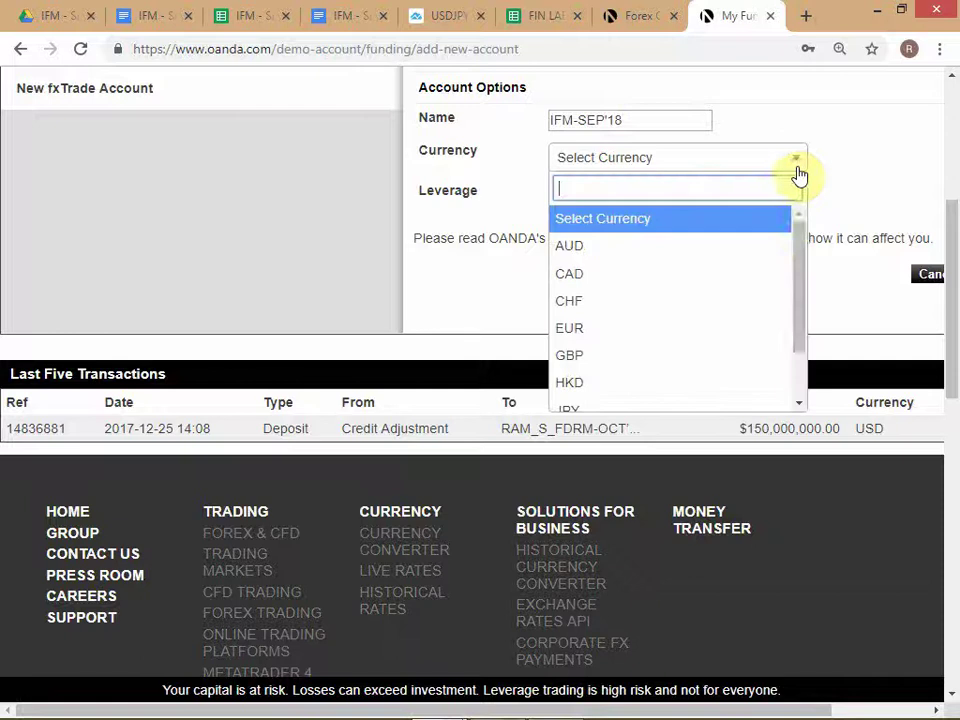
{"action": "mouse_move", "coordinate": [803, 245]}
{"action": "left_mouse_down"}
{"action": "mouse_move", "coordinate": [798, 256]}
{"action": "mouse_move", "coordinate": [797, 240]}
{"action": "left_mouse_up"}
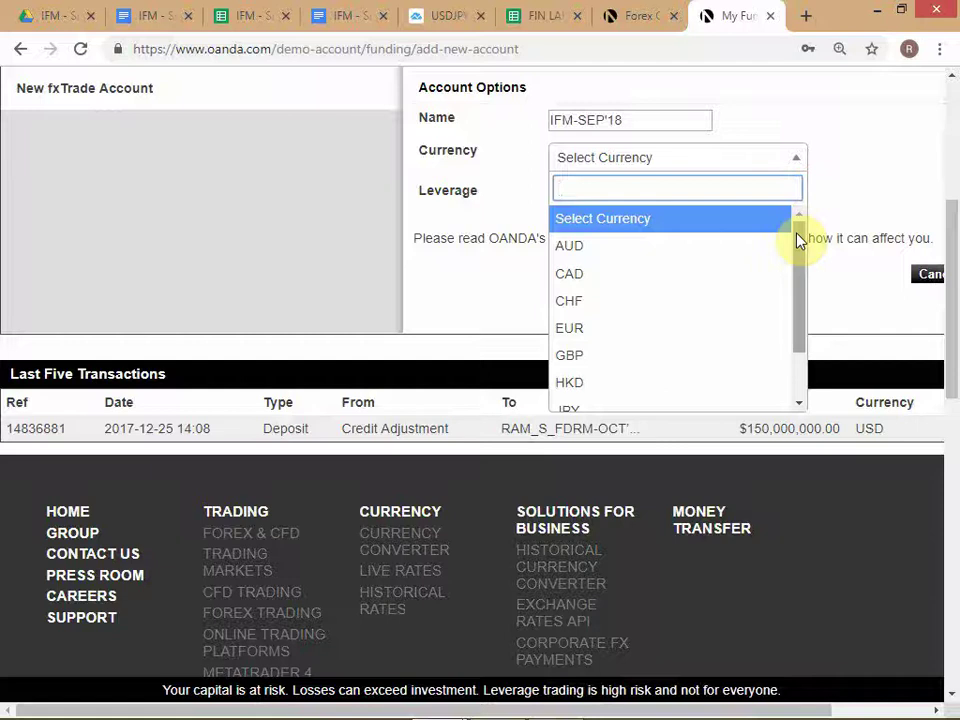
{"action": "mouse_move", "coordinate": [798, 240]}
{"action": "left_mouse_down"}
{"action": "mouse_move", "coordinate": [800, 265]}
{"action": "mouse_move", "coordinate": [799, 257]}
{"action": "left_mouse_up"}
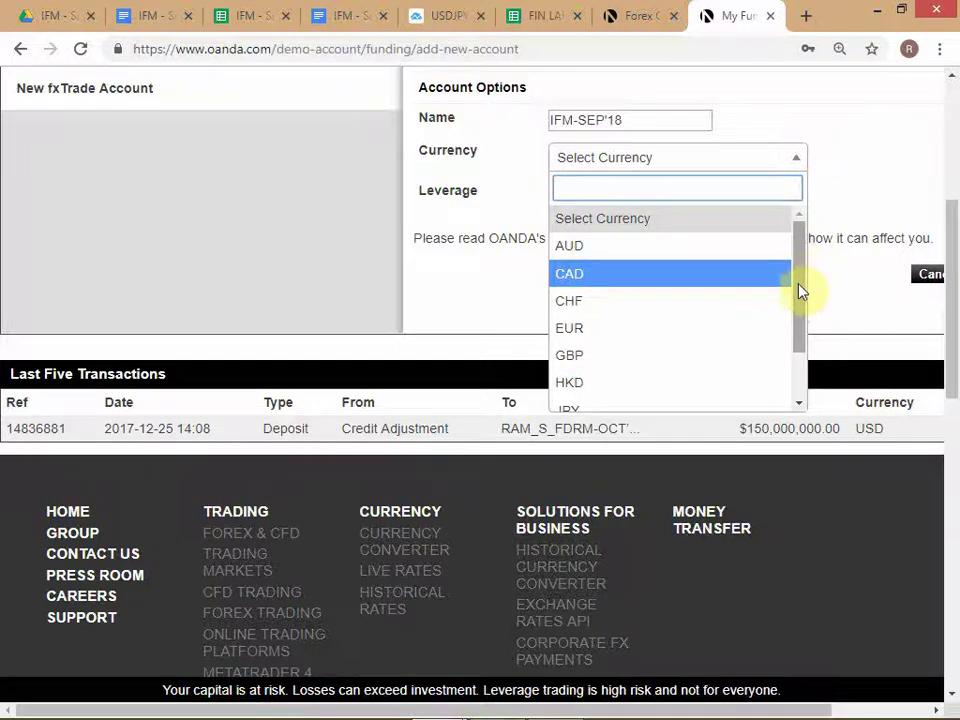
{"action": "left_click_drag", "start_coordinate": [801, 294], "coordinate": [800, 323]}
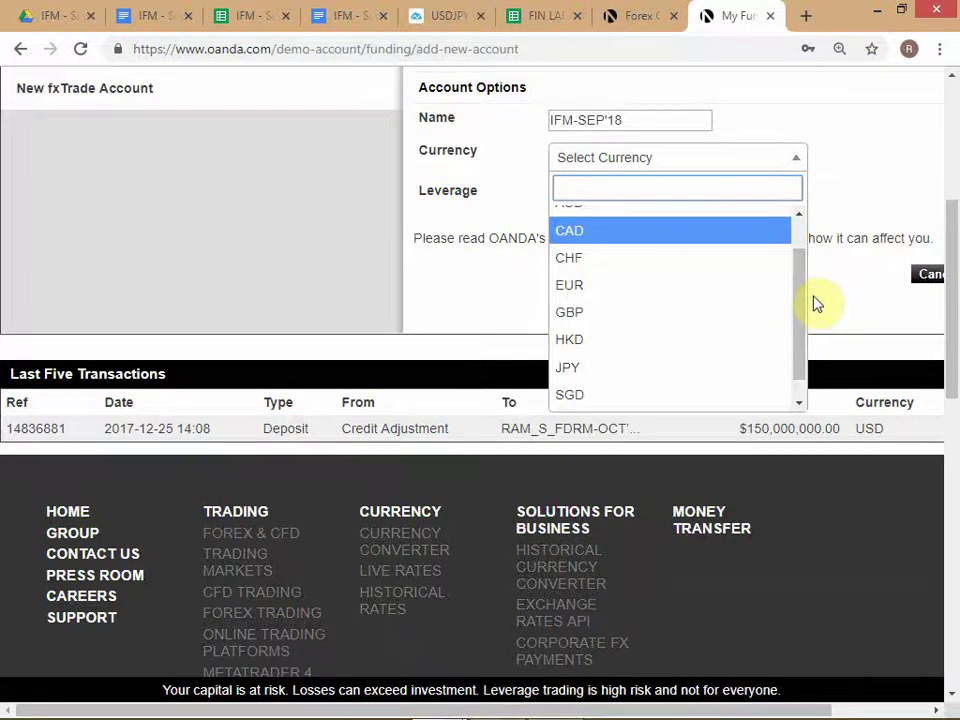
{"action": "left_click_drag", "start_coordinate": [800, 297], "coordinate": [799, 324]}
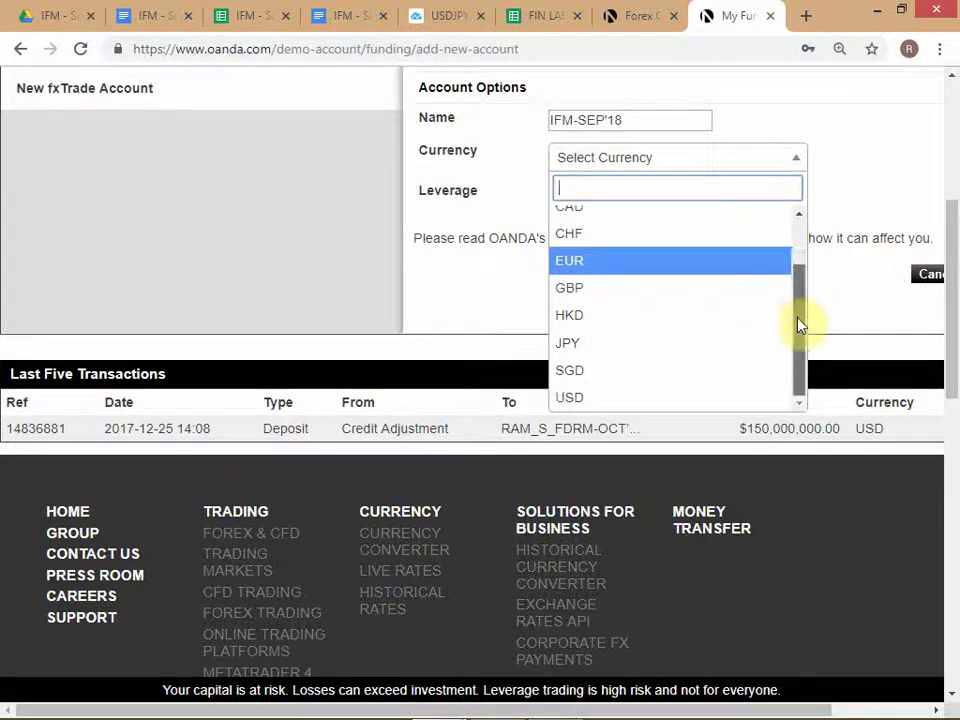
{"action": "left_click", "coordinate": [566, 400]}
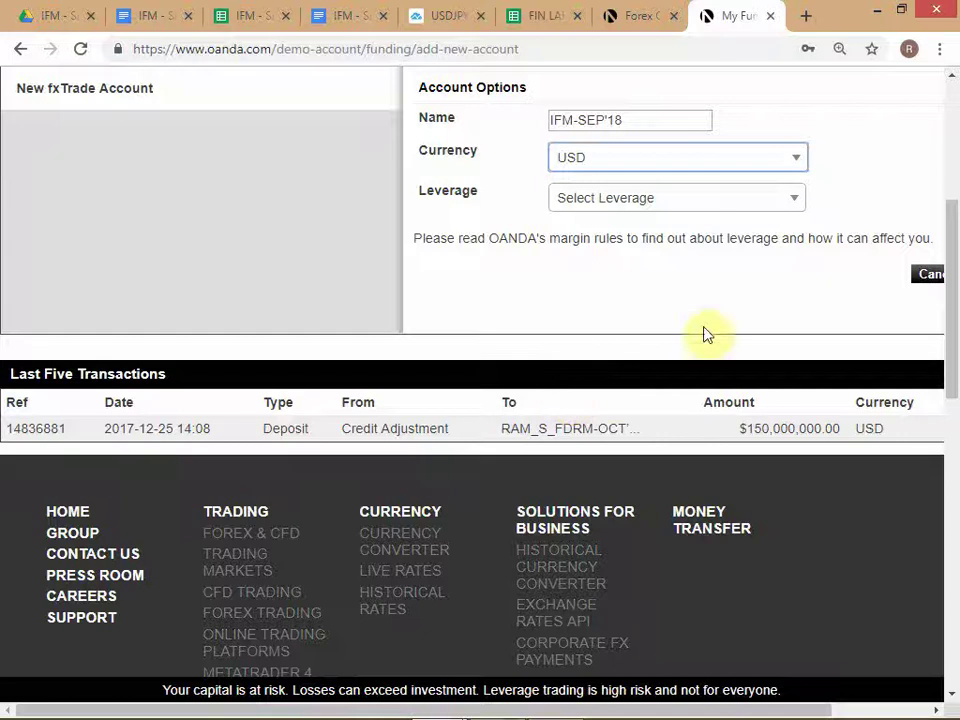
{"action": "left_click", "coordinate": [799, 210]}
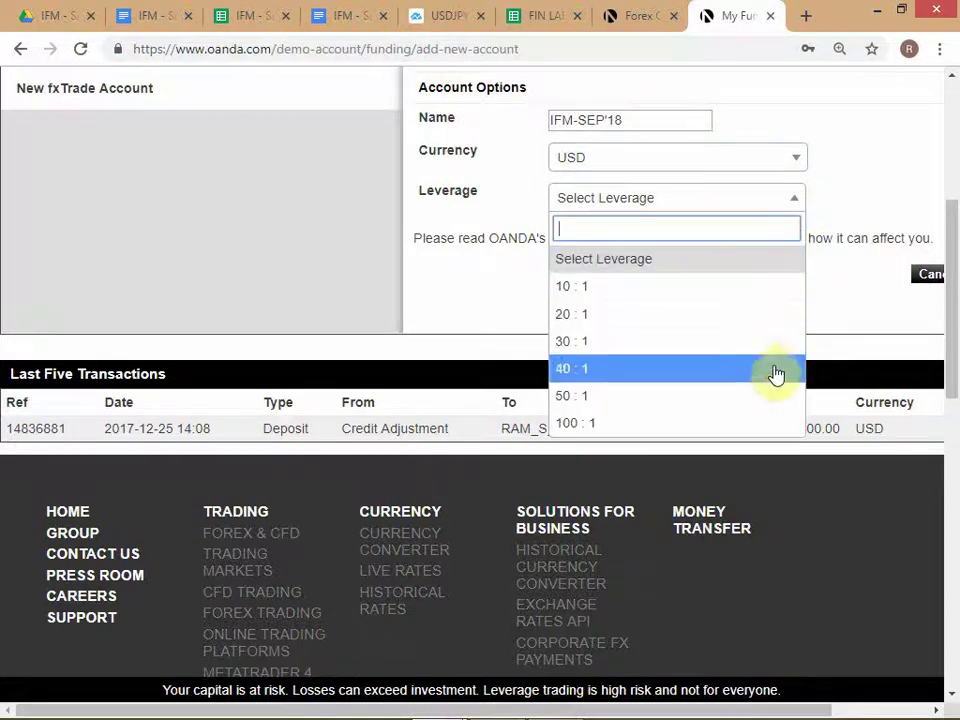
{"action": "left_click", "coordinate": [637, 437]}
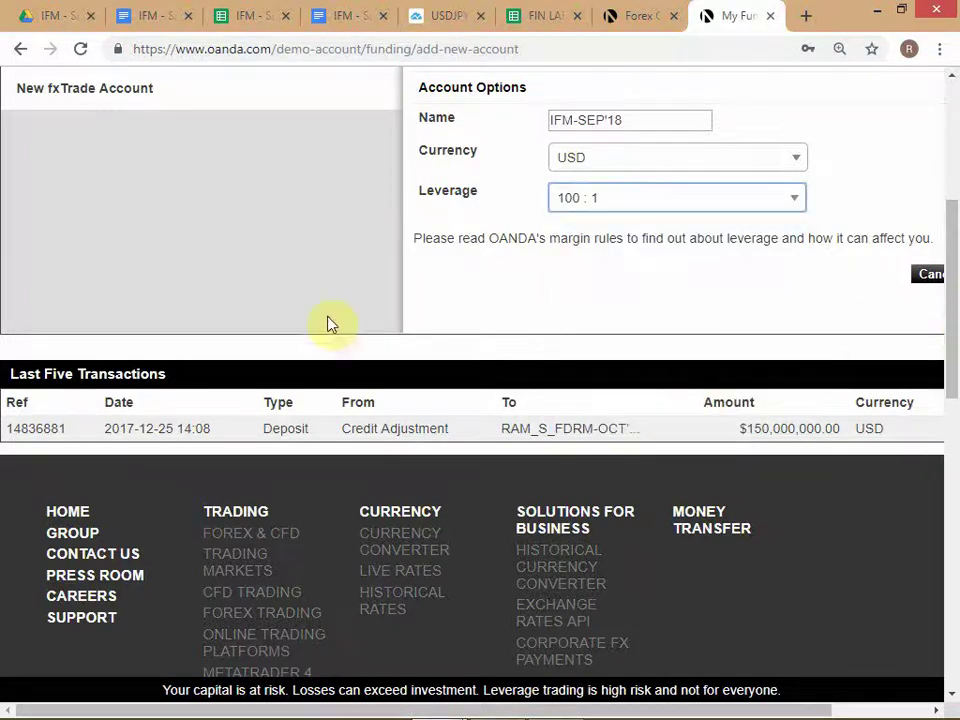
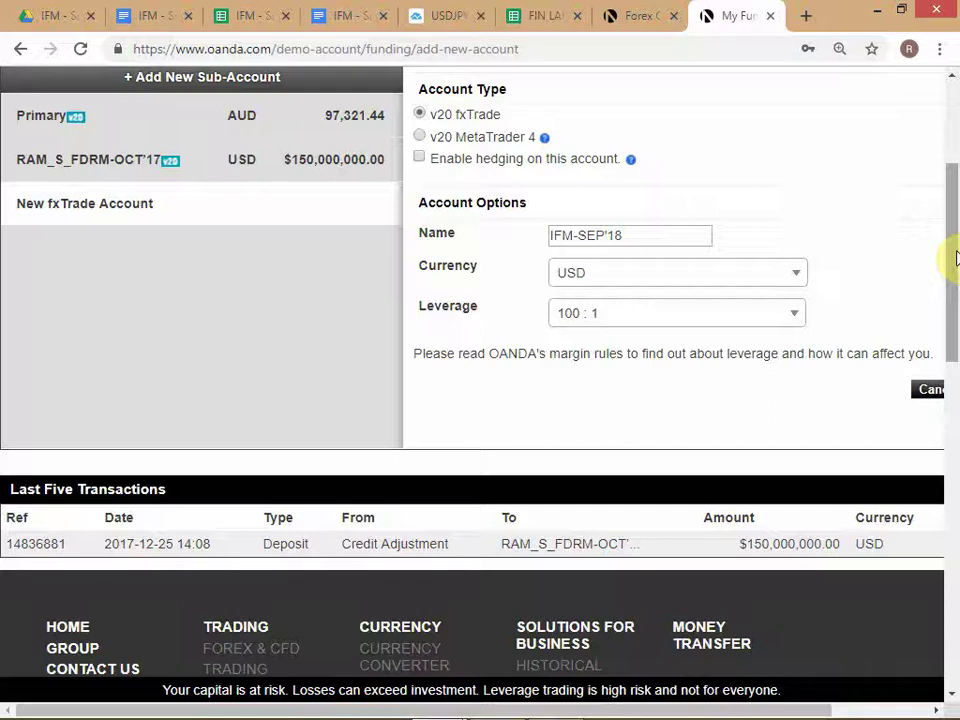
Step: Drop down the Leverage list in the new IFM-SEP'18 fxTrade account form
{"action": "left_click", "coordinate": [798, 327]}
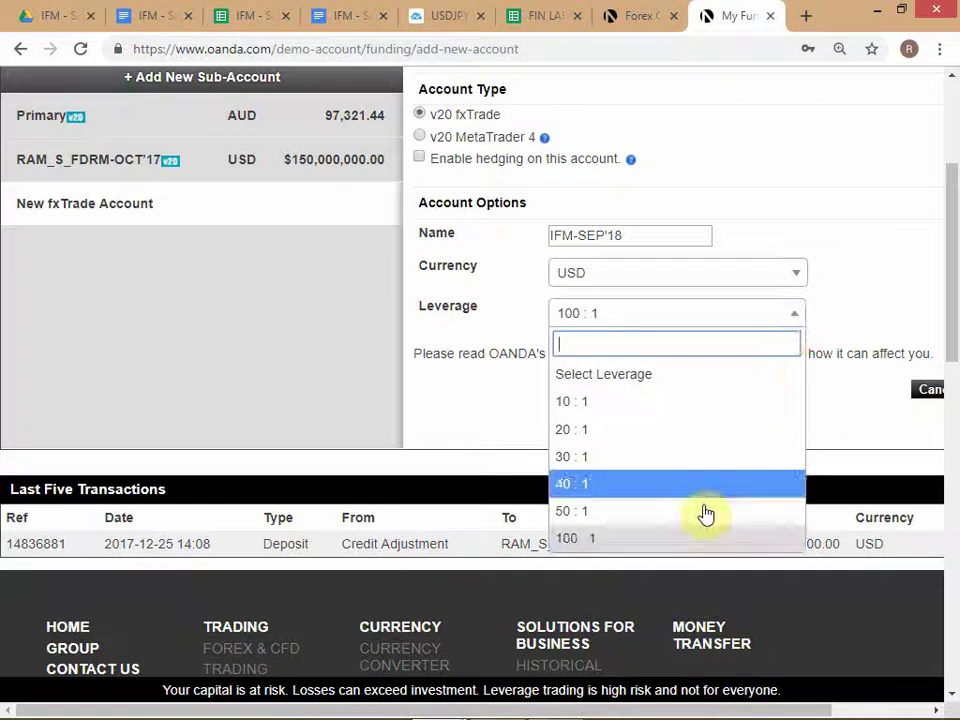
Step: Keep 100:1 leverage and save IFM-SEP'18, which returns 'Unexpected token < in JSON at position 0'
{"action": "left_click", "coordinate": [684, 541]}
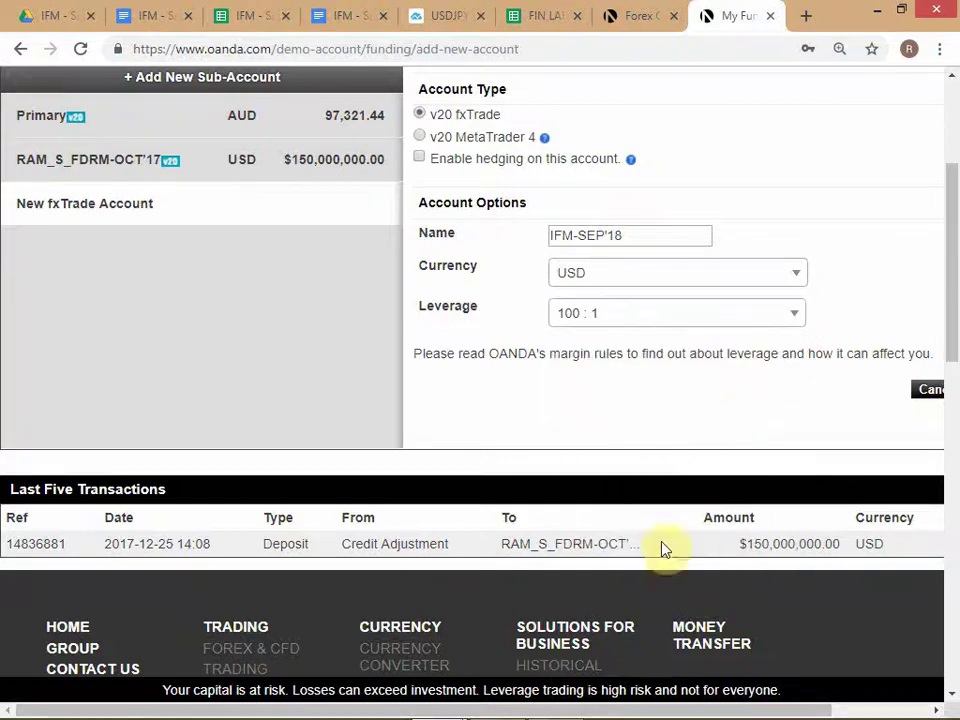
{"action": "left_click_drag", "start_coordinate": [558, 703], "coordinate": [680, 708]}
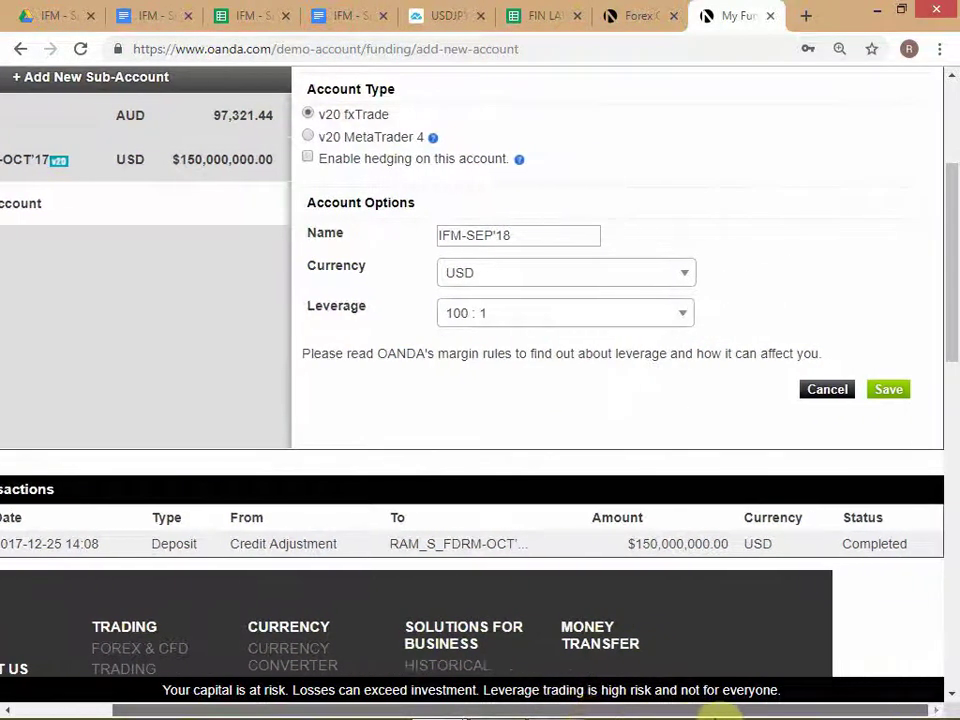
{"action": "left_click", "coordinate": [902, 396]}
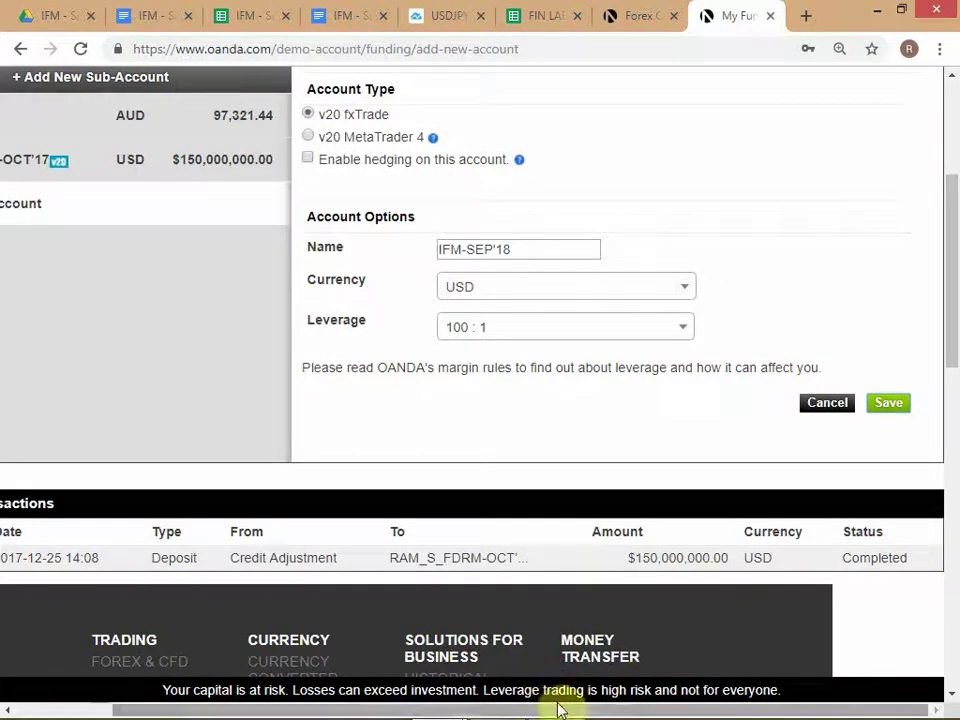
{"action": "left_click_drag", "start_coordinate": [557, 710], "coordinate": [392, 713]}
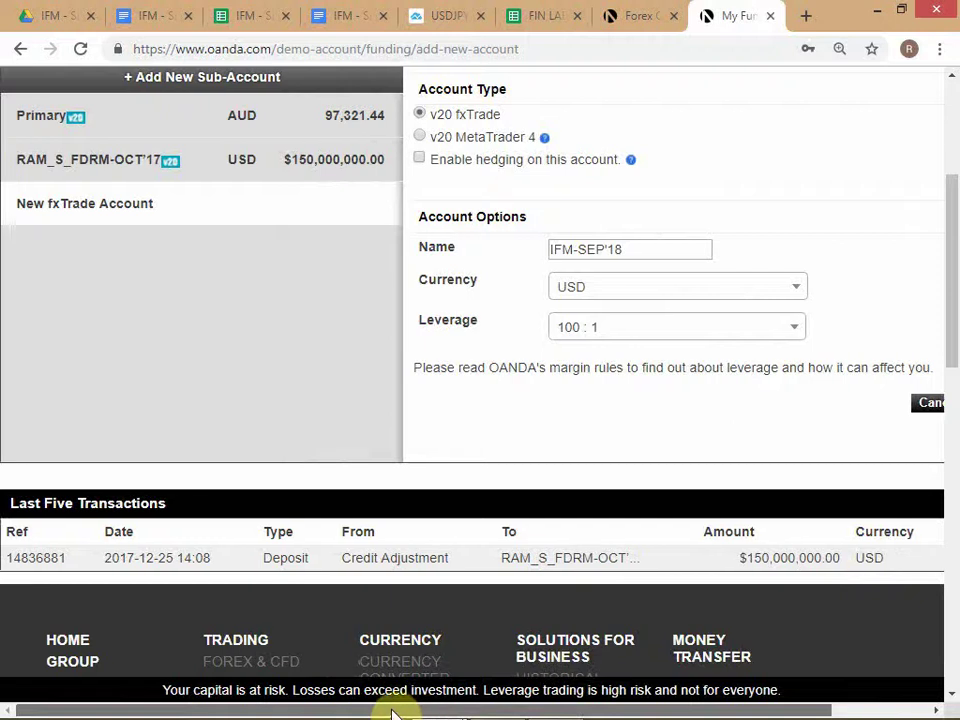
{"action": "scroll", "coordinate": [338, 485], "scroll_direction": "up", "scroll_amount": 2}
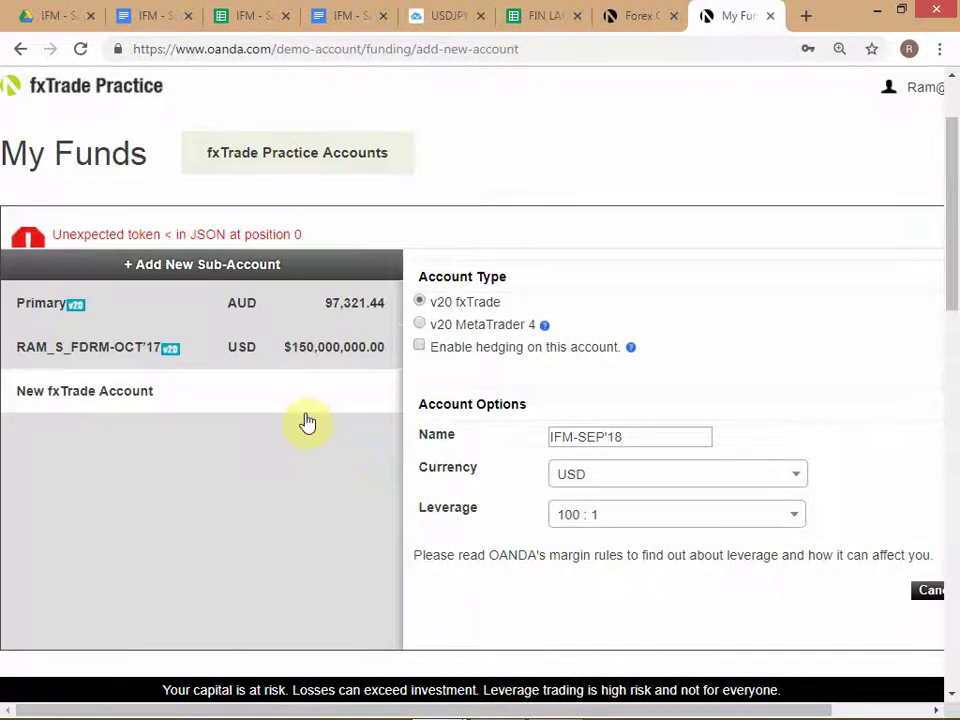
Step: Flip briefly to the FlashBack recorder and back, leaving the Windows desktop showing
{"action": "scroll", "coordinate": [306, 422], "scroll_direction": "down", "scroll_amount": 1}
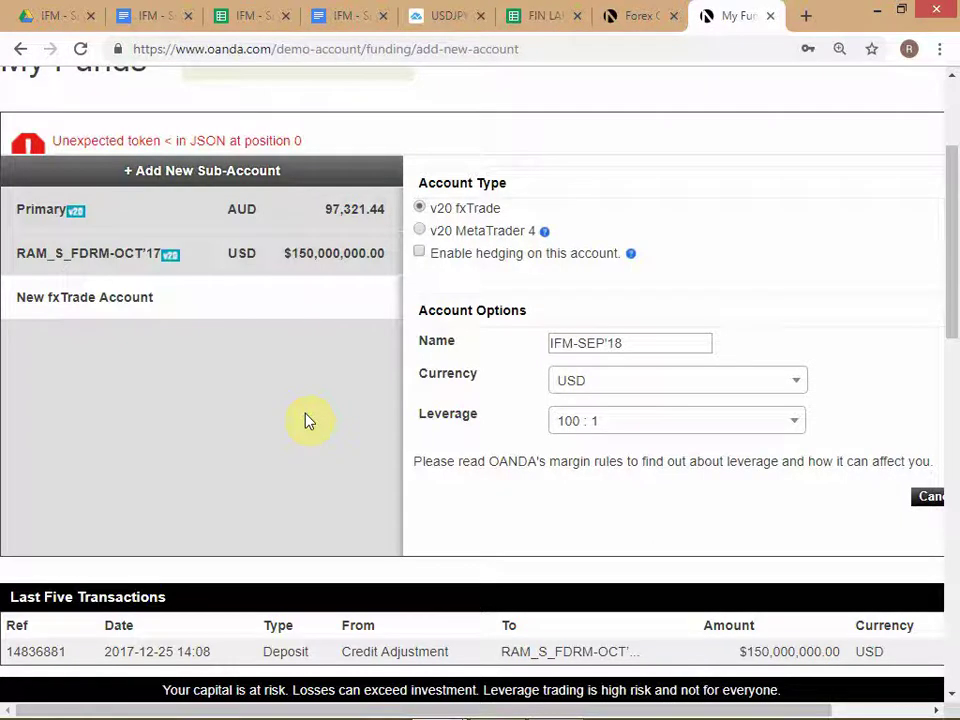
{"action": "key", "text": "alt+Tab"}
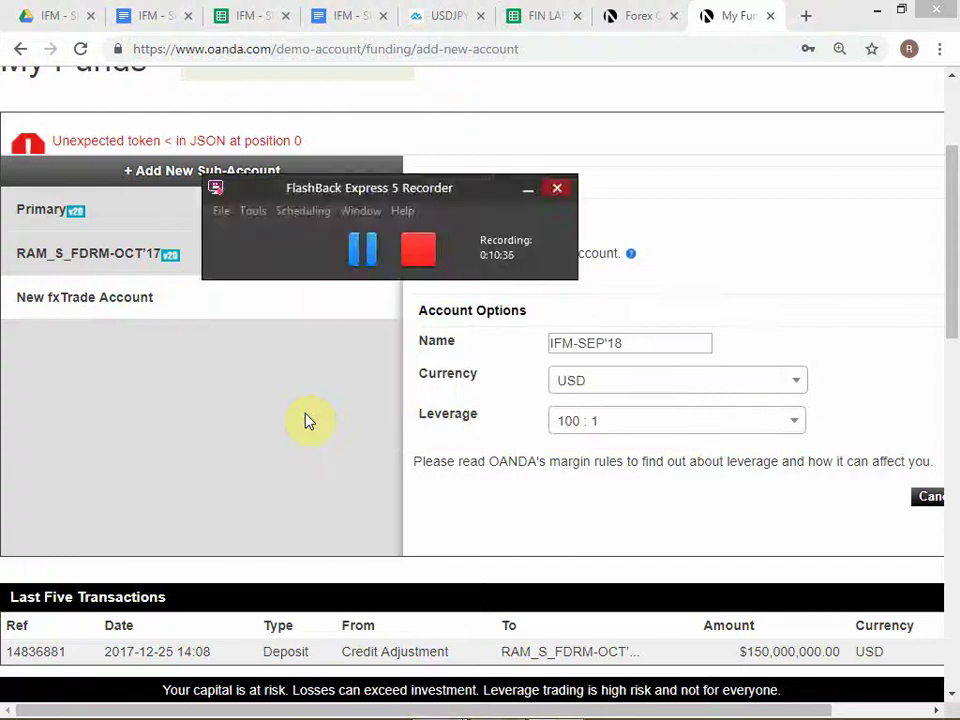
{"action": "key", "text": "alt+Tab"}
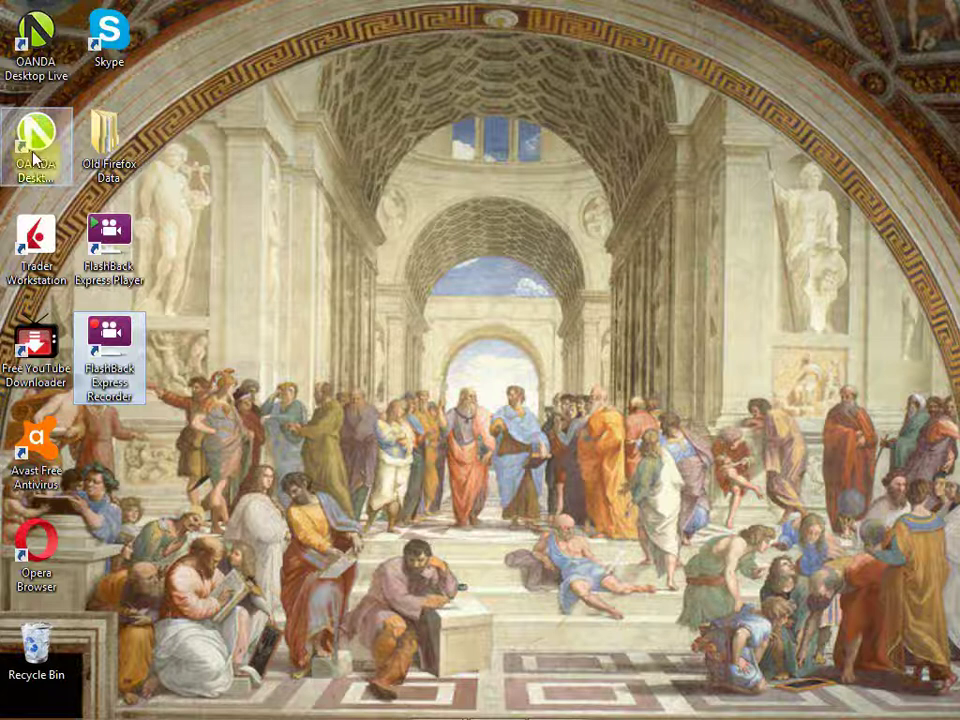
Step: Launch OANDA Desktop Practice from its desktop shortcut to reach the sign-in dialog
{"action": "left_click", "coordinate": [40, 45]}
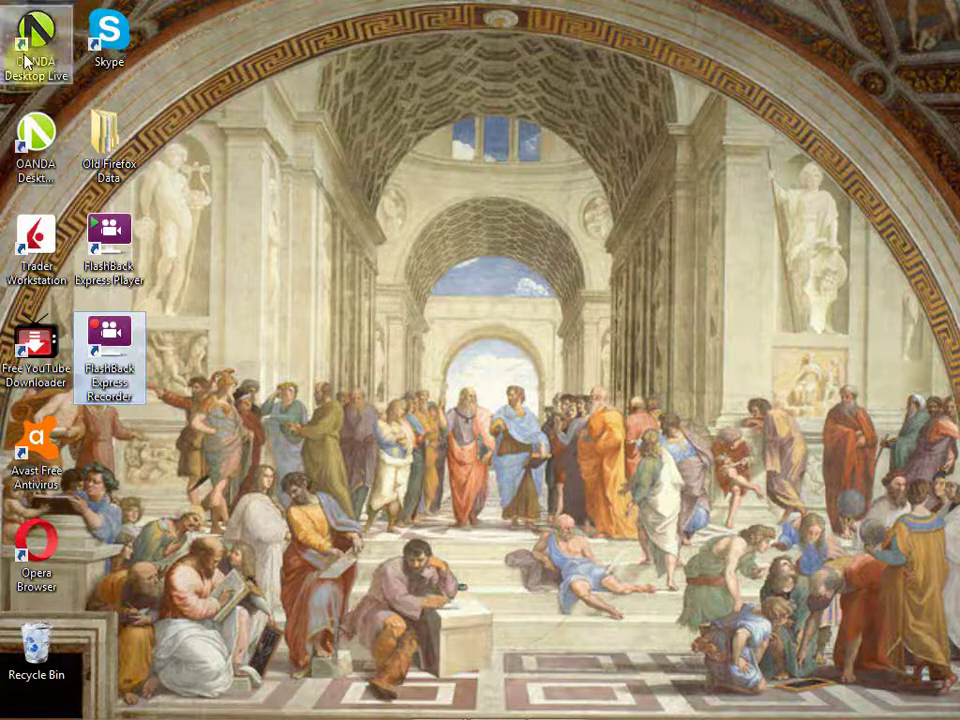
{"action": "left_click", "coordinate": [45, 120]}
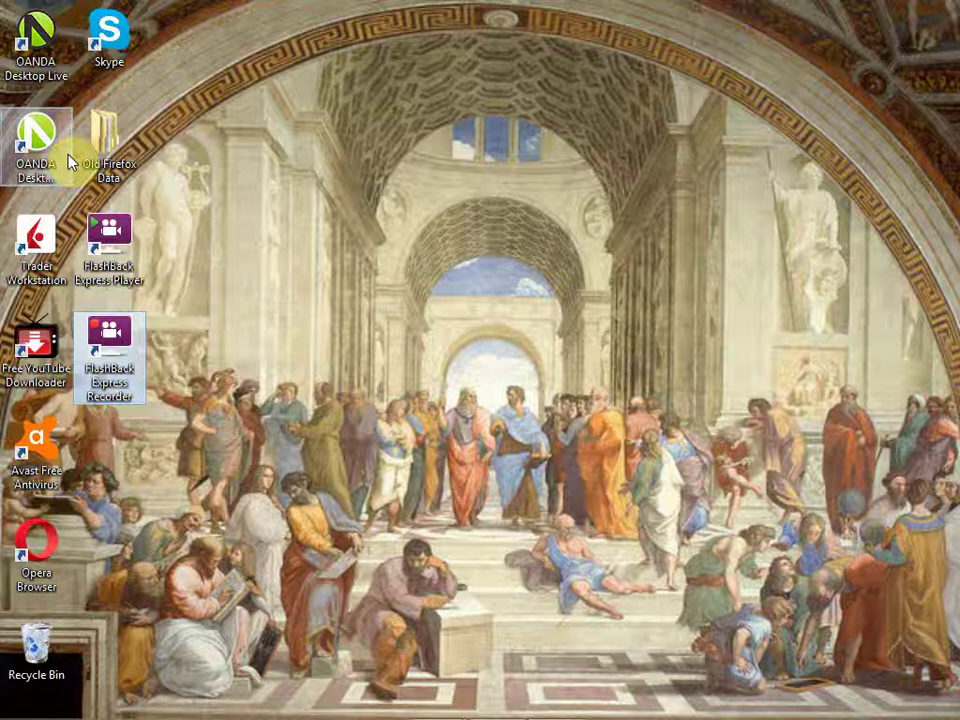
{"action": "left_click", "coordinate": [60, 158]}
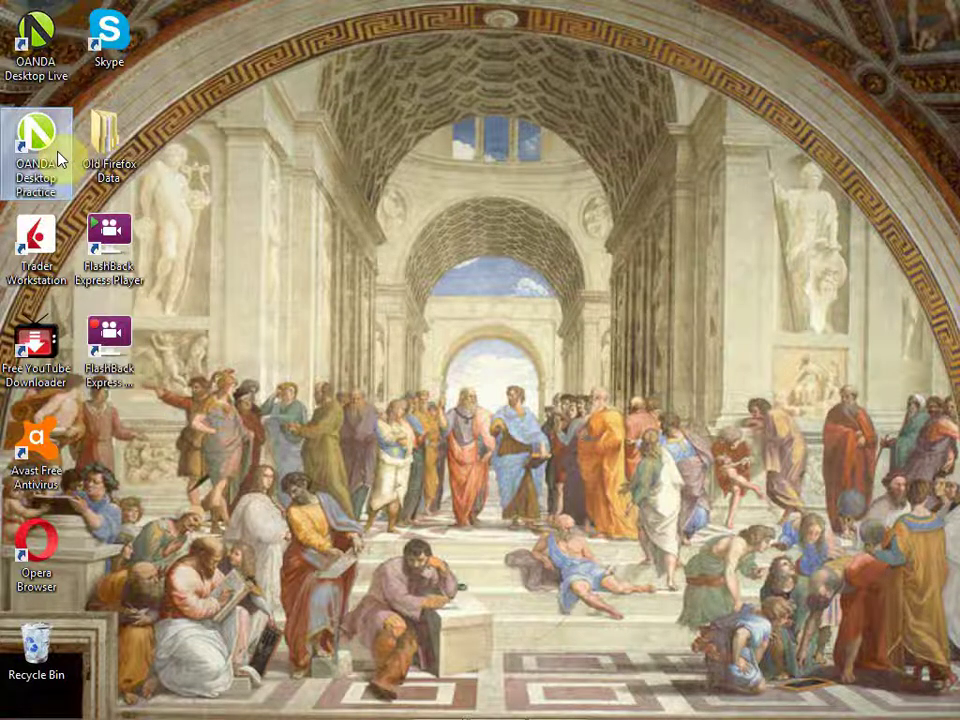
{"action": "double_click", "coordinate": [60, 158]}
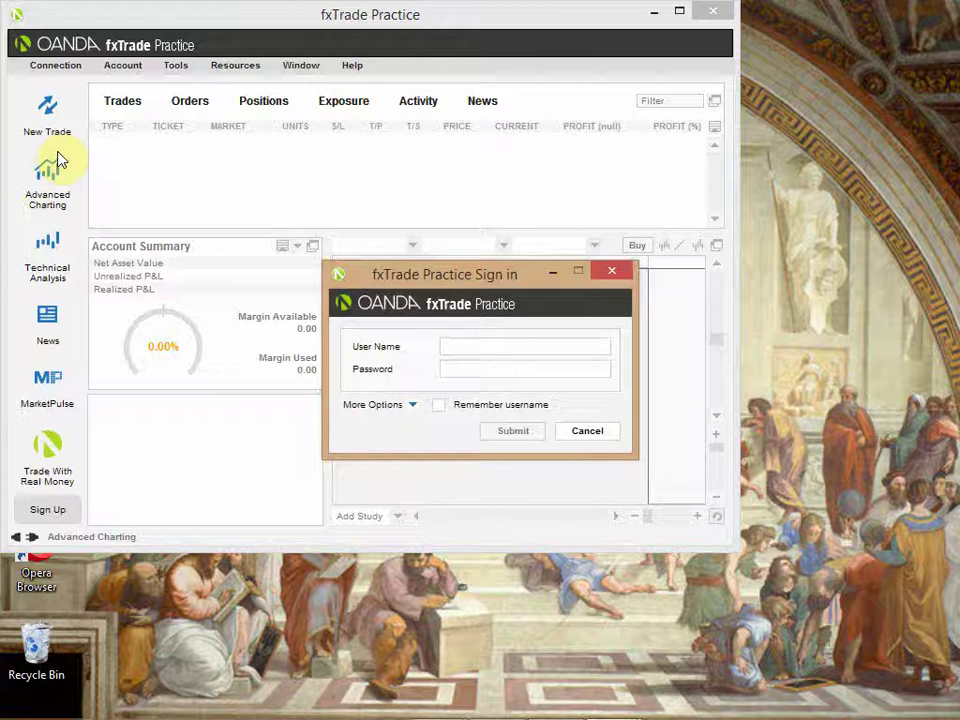
Step: Sign in with the practice username and password, then return to the My Funds page in Chrome
{"action": "type", "text": "FRTL"}
{"action": "key", "text": "Tab"}
{"action": "type", "text": "*"}
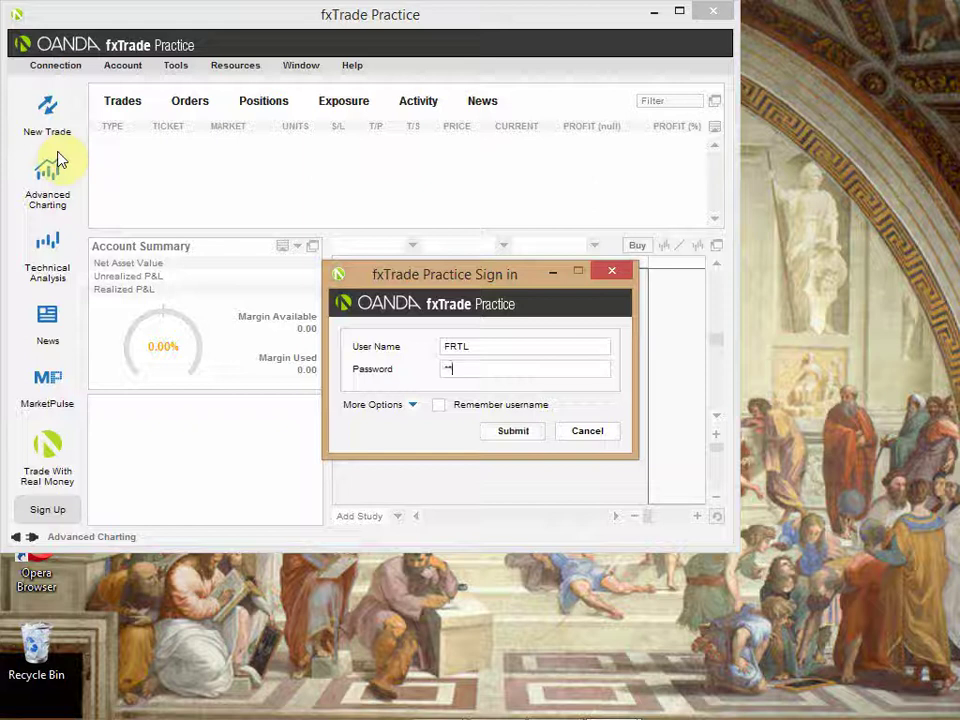
{"action": "type", "text": "***"}
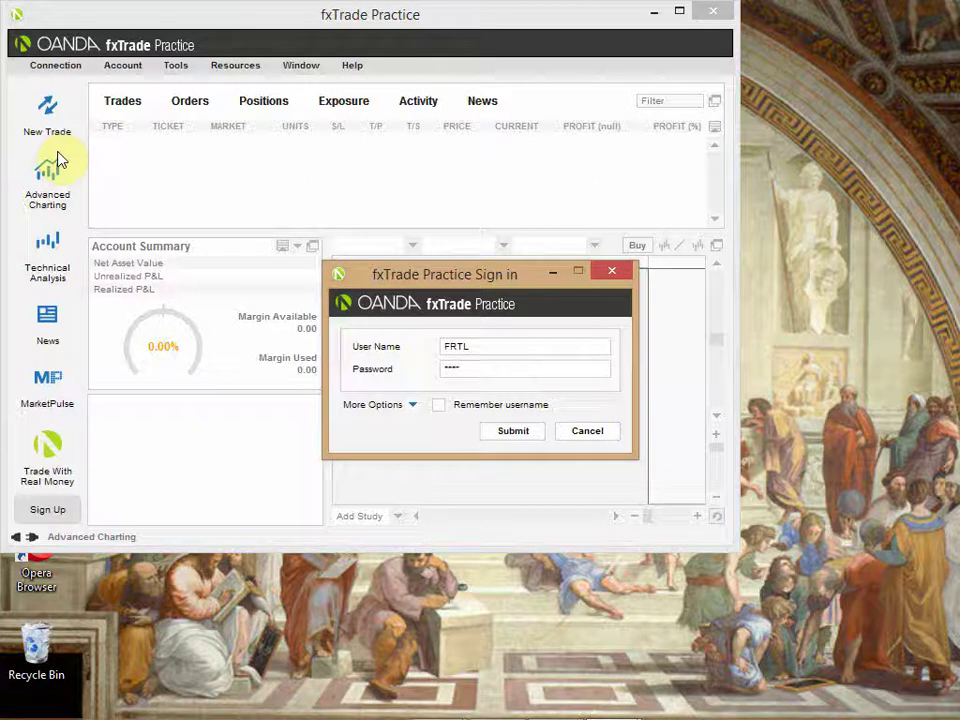
{"action": "type", "text": "********"}
{"action": "key", "text": "Return"}
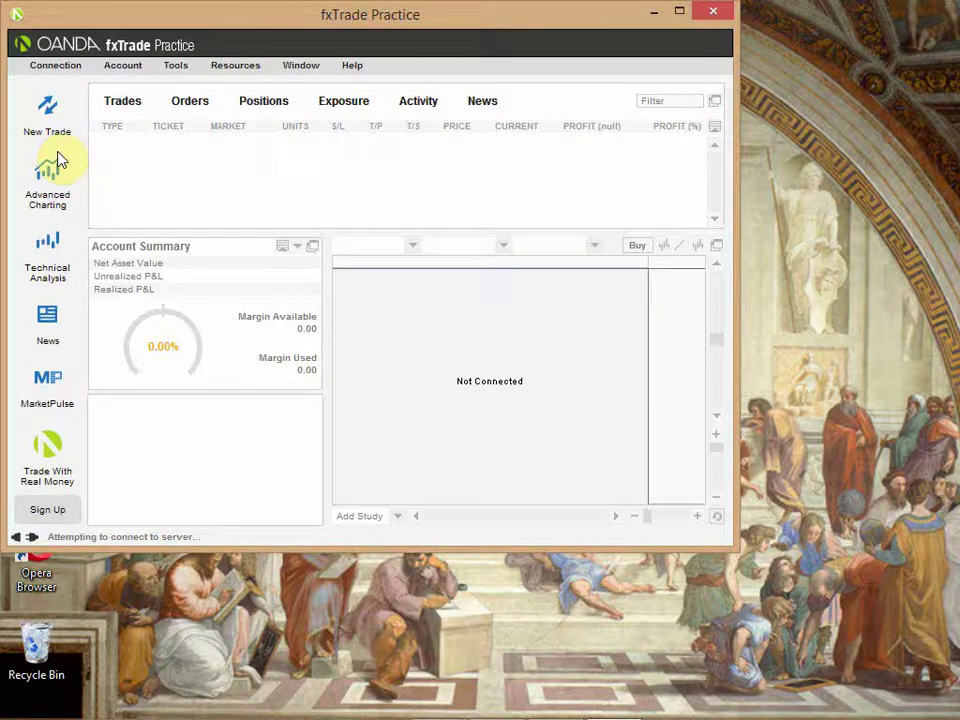
{"action": "key", "text": "alt+Tab"}
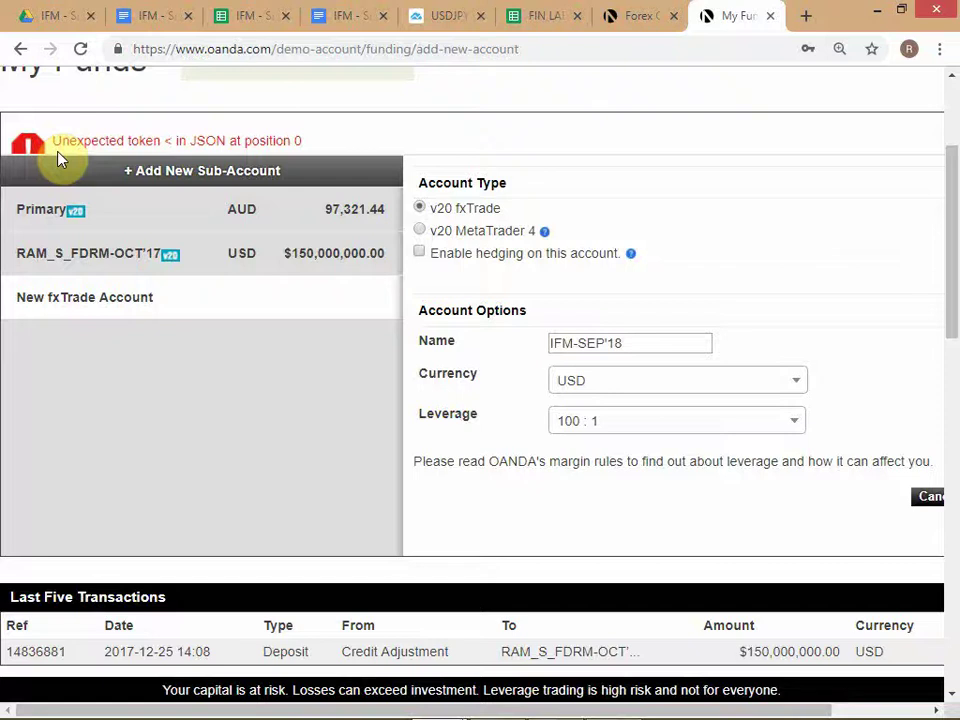
Step: Bring forward fxTrade Practice, connected to Primary AUD with a daily West Texas Oil chart
{"action": "key", "text": "alt+Tab"}
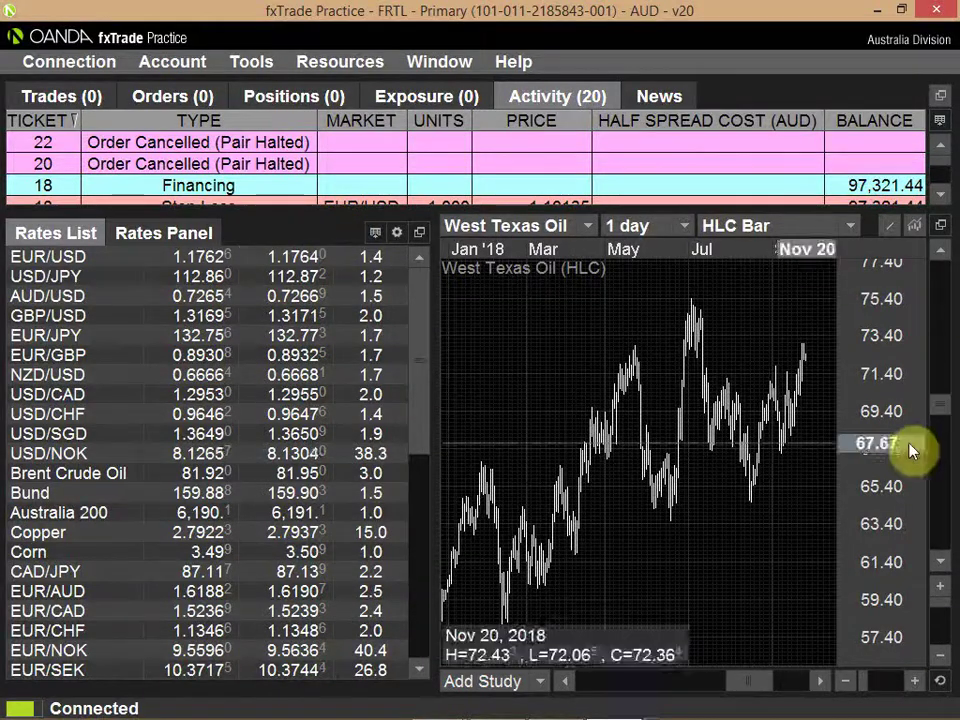
Step: Reset the chart to its default range and change to the IFM-SEP'18 USD sub-account
{"action": "mouse_move", "coordinate": [943, 411]}
{"action": "left_mouse_down"}
{"action": "mouse_move", "coordinate": [943, 347]}
{"action": "mouse_move", "coordinate": [943, 415]}
{"action": "left_mouse_up"}
{"action": "left_click", "coordinate": [938, 681]}
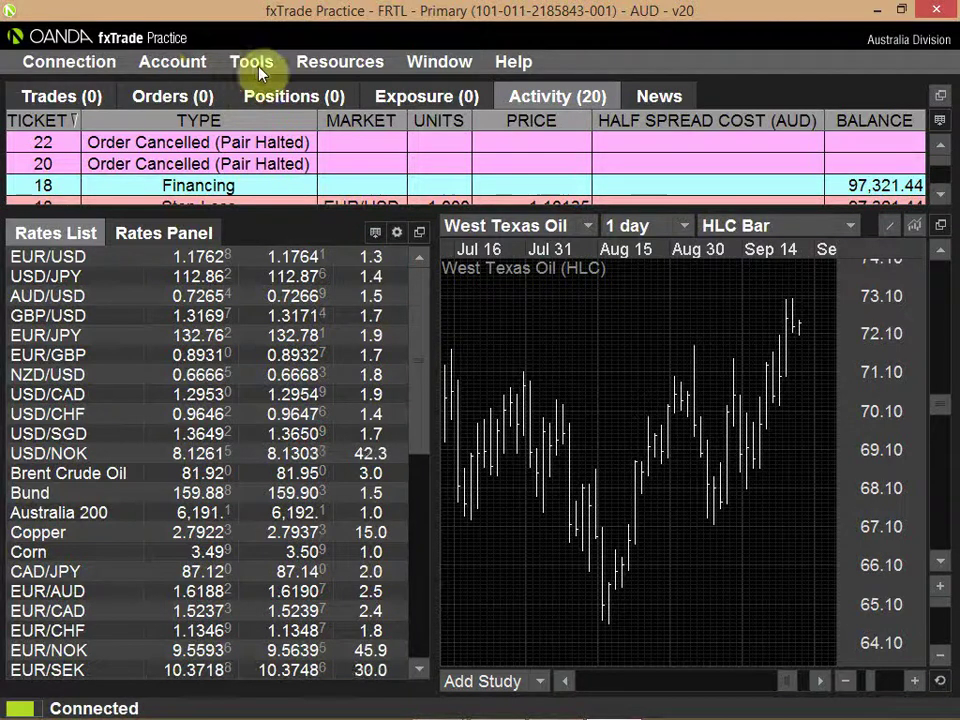
{"action": "left_click", "coordinate": [166, 66]}
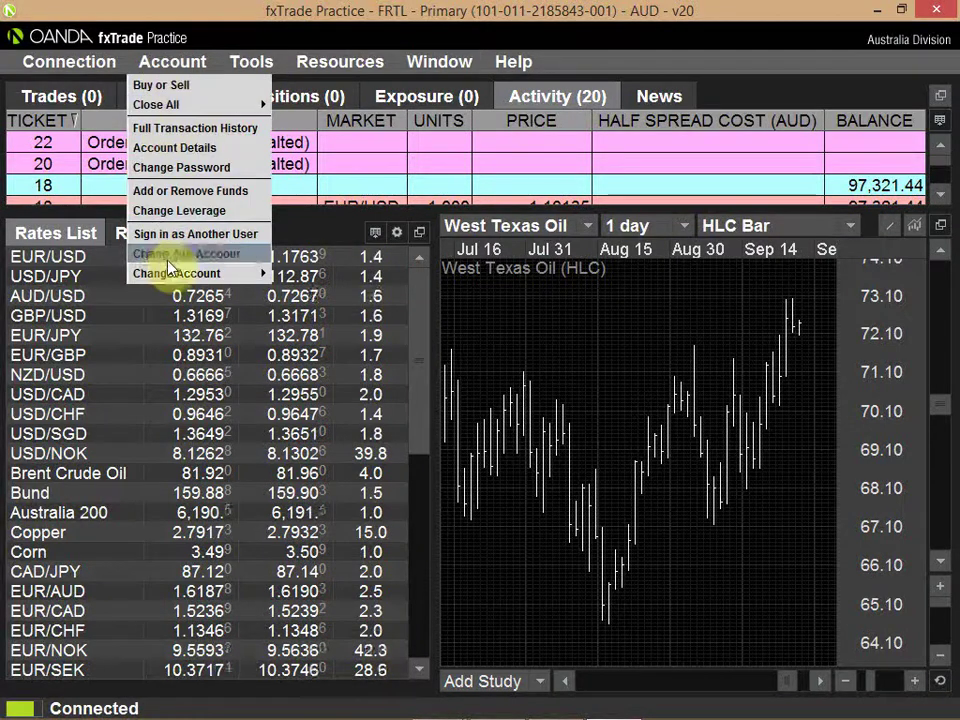
{"action": "mouse_move", "coordinate": [168, 283]}
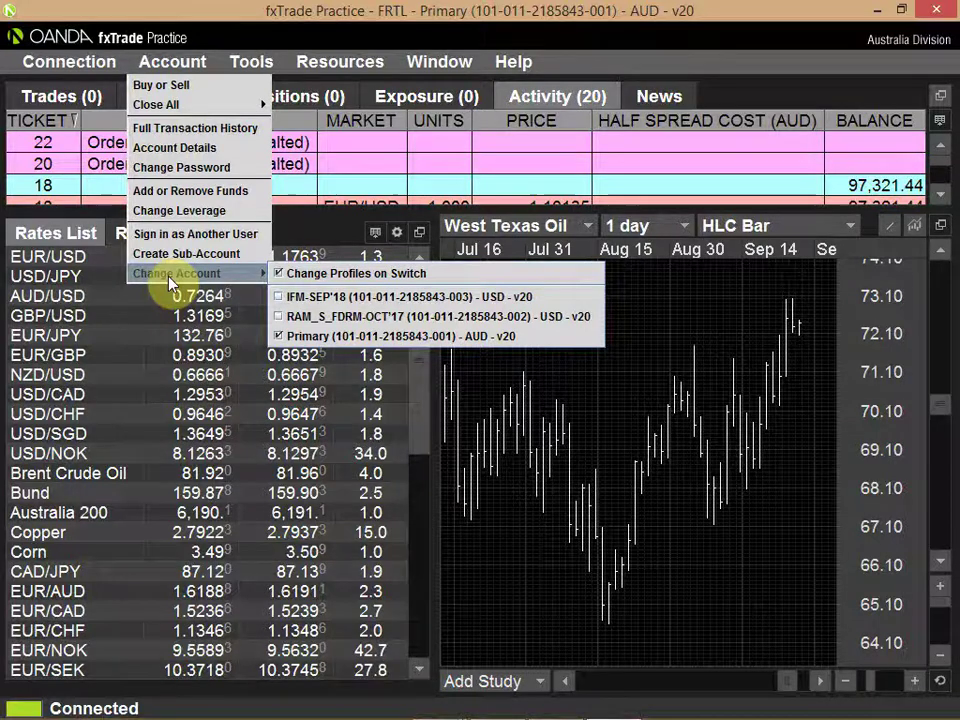
{"action": "left_click", "coordinate": [345, 305]}
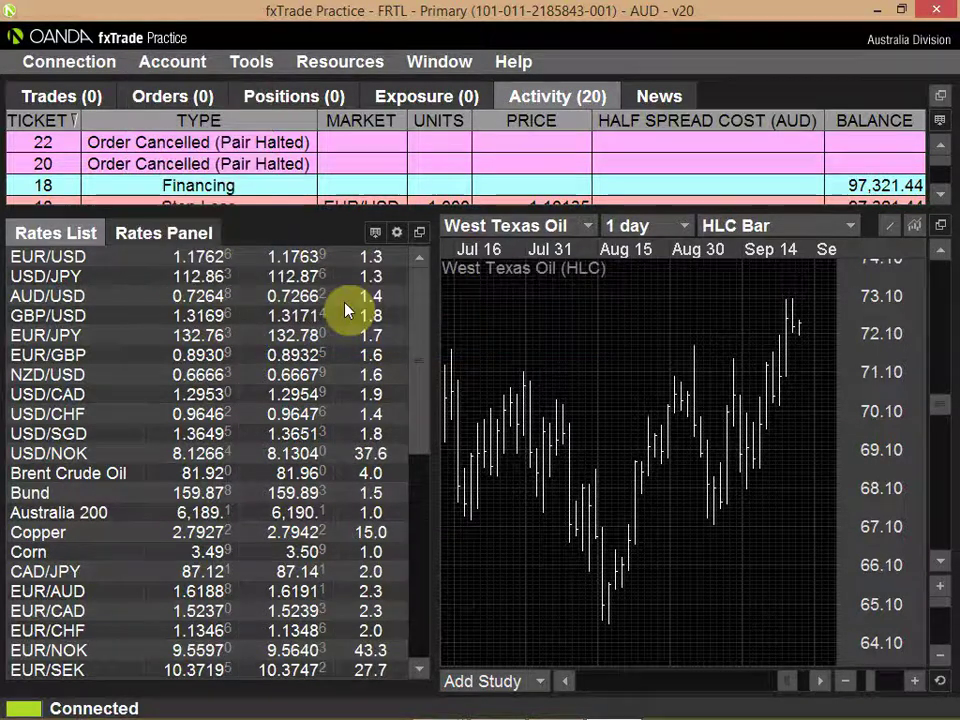
{"action": "left_click", "coordinate": [61, 435]}
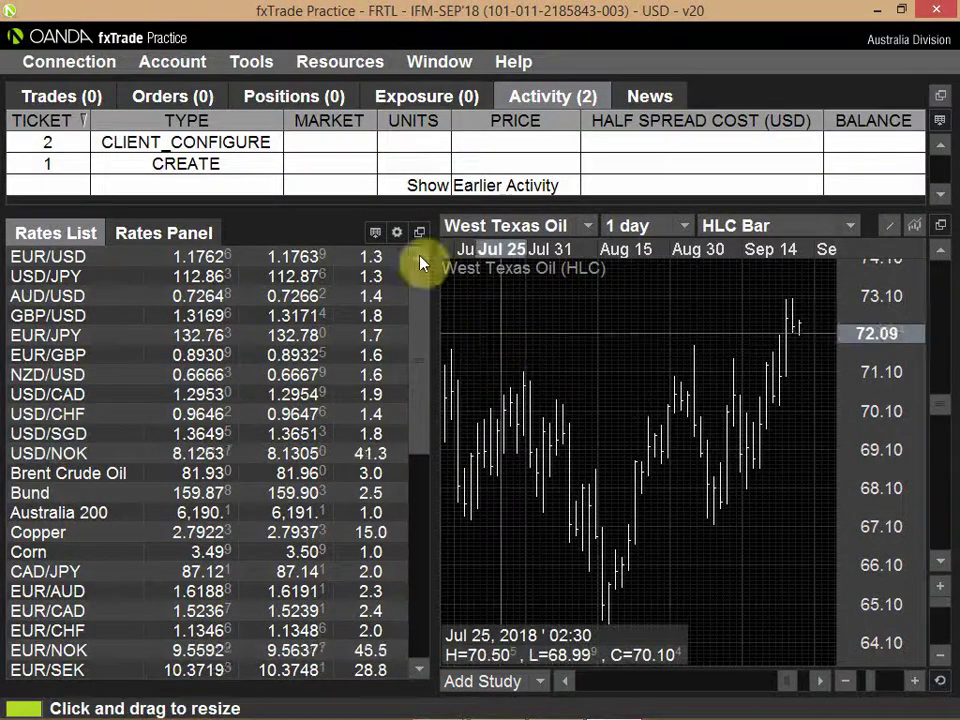
Step: Show the Account Summary panel above the Rates List, then return to the browser
{"action": "left_click", "coordinate": [251, 61]}
{"action": "mouse_move", "coordinate": [235, 85]}
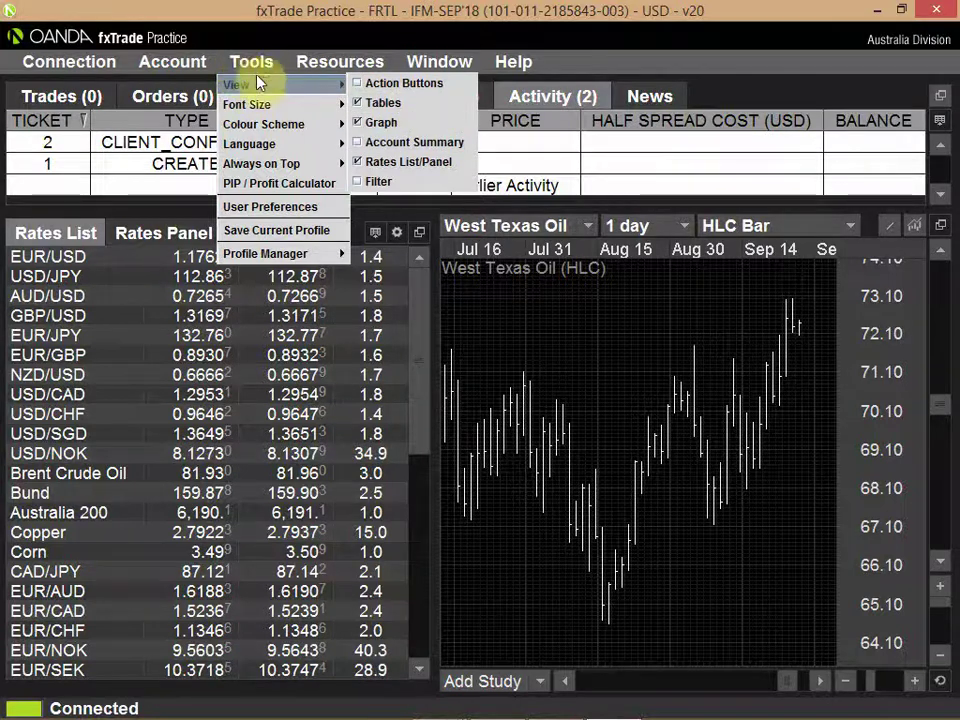
{"action": "left_click", "coordinate": [403, 146]}
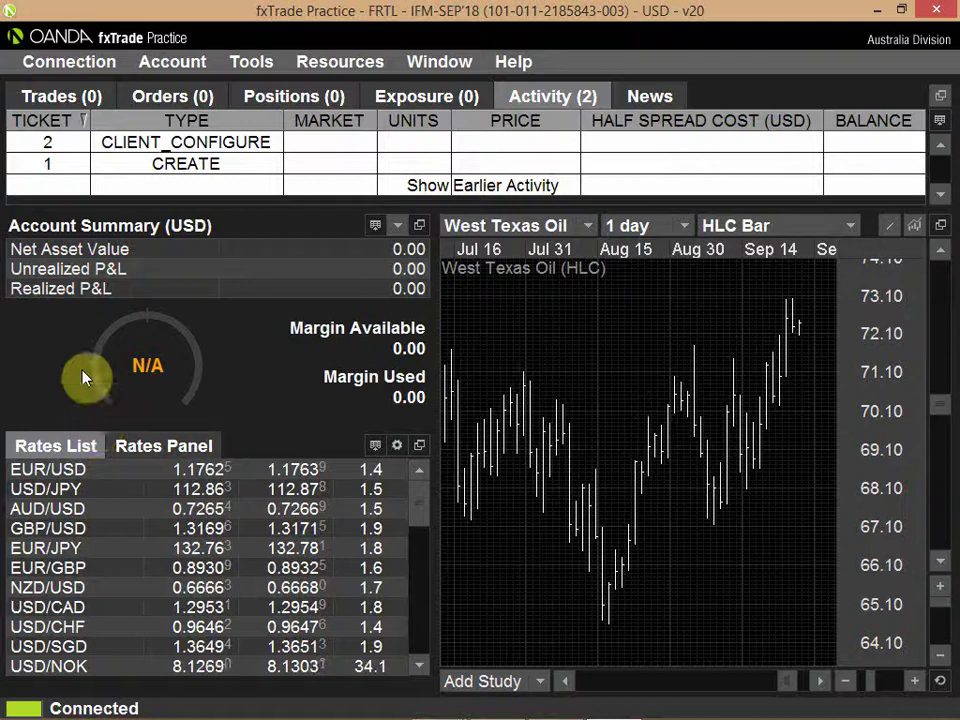
{"action": "mouse_move", "coordinate": [112, 388]}
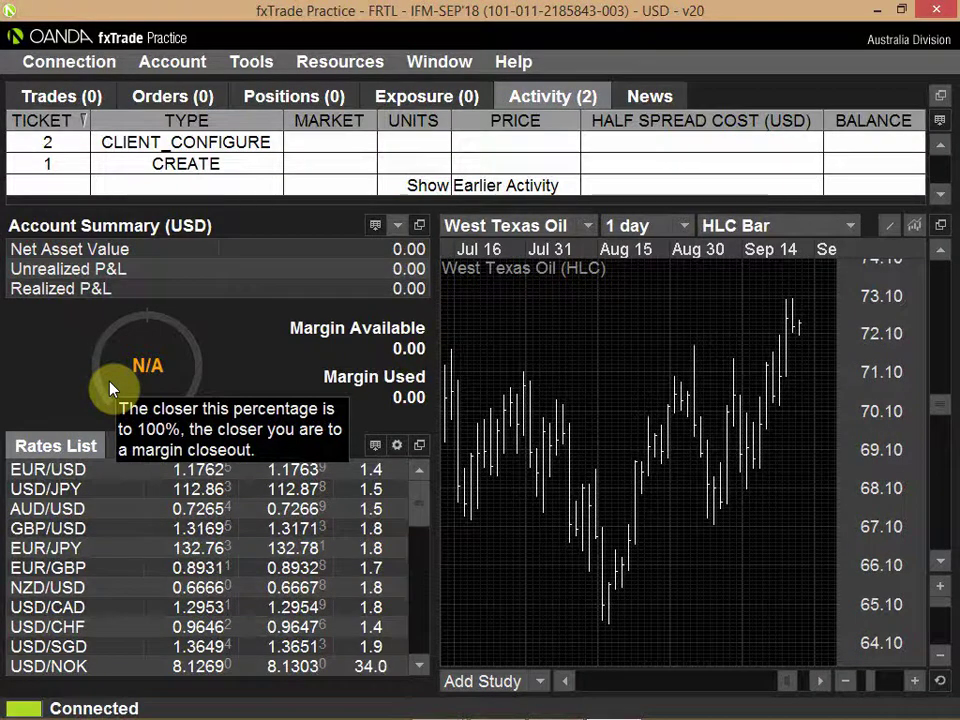
{"action": "key", "text": "alt+Tab"}
{"action": "key", "text": "alt+Tab"}
{"action": "key", "text": "alt+Tab"}
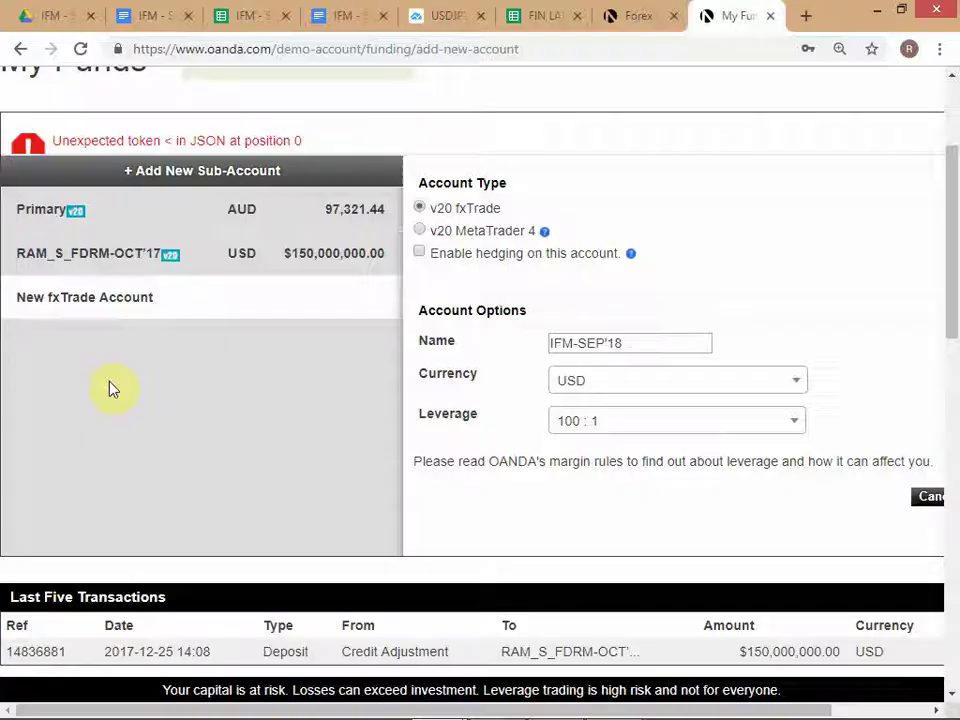
Step: Load the MY ACCOUNT practice overview page, then return to fxTrade Practice
{"action": "scroll", "coordinate": [169, 381], "scroll_direction": "up", "scroll_amount": 2}
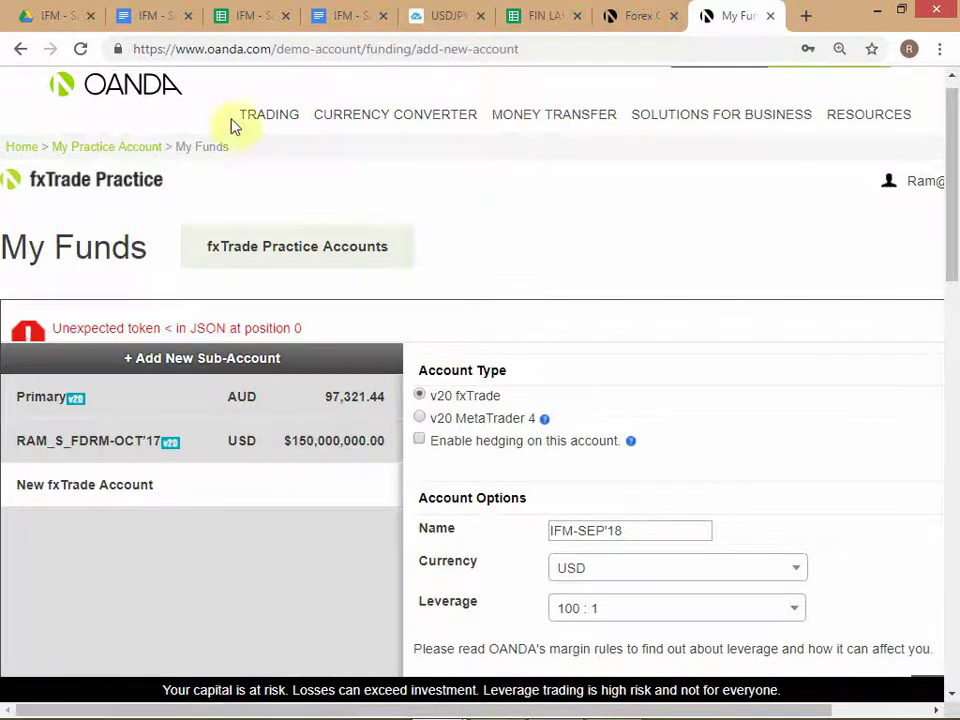
{"action": "scroll", "coordinate": [126, 222], "scroll_direction": "up", "scroll_amount": 1}
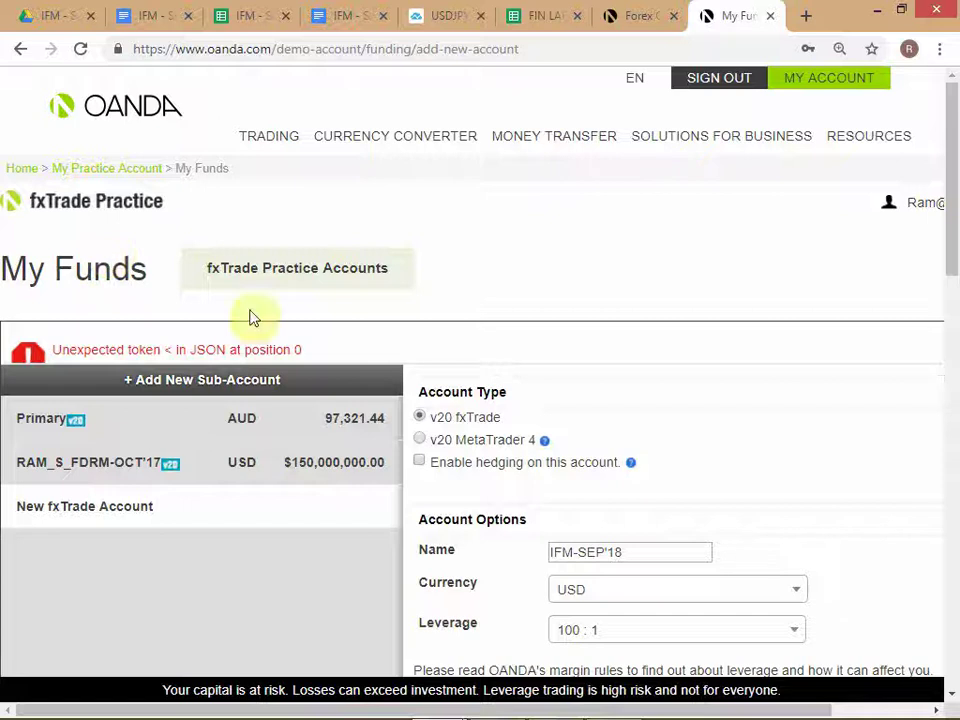
{"action": "left_click", "coordinate": [802, 82]}
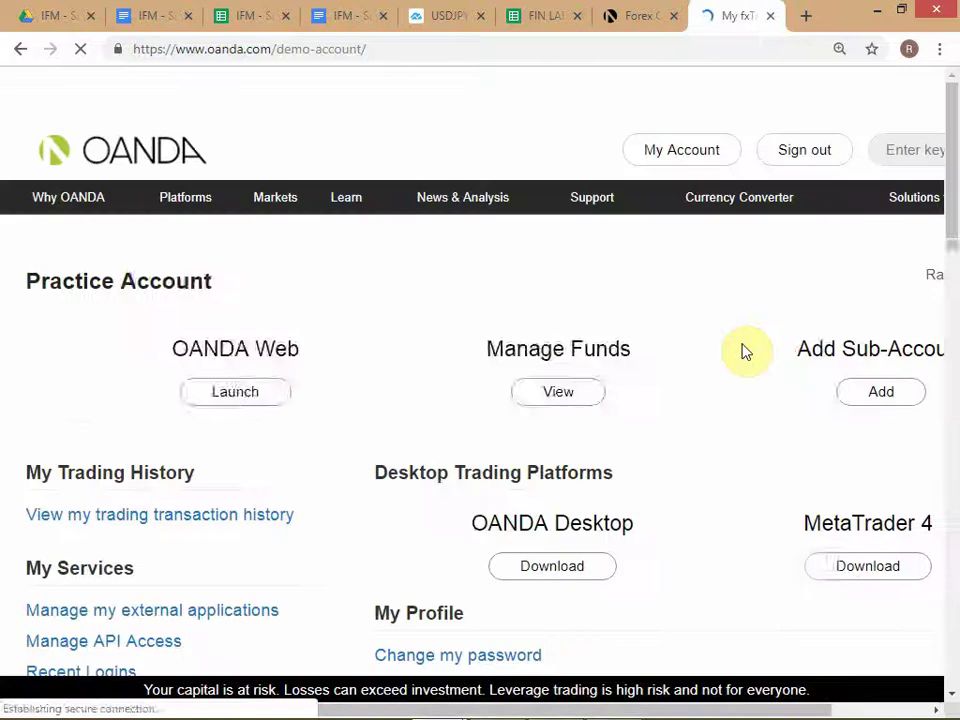
{"action": "key", "text": "alt+Tab"}
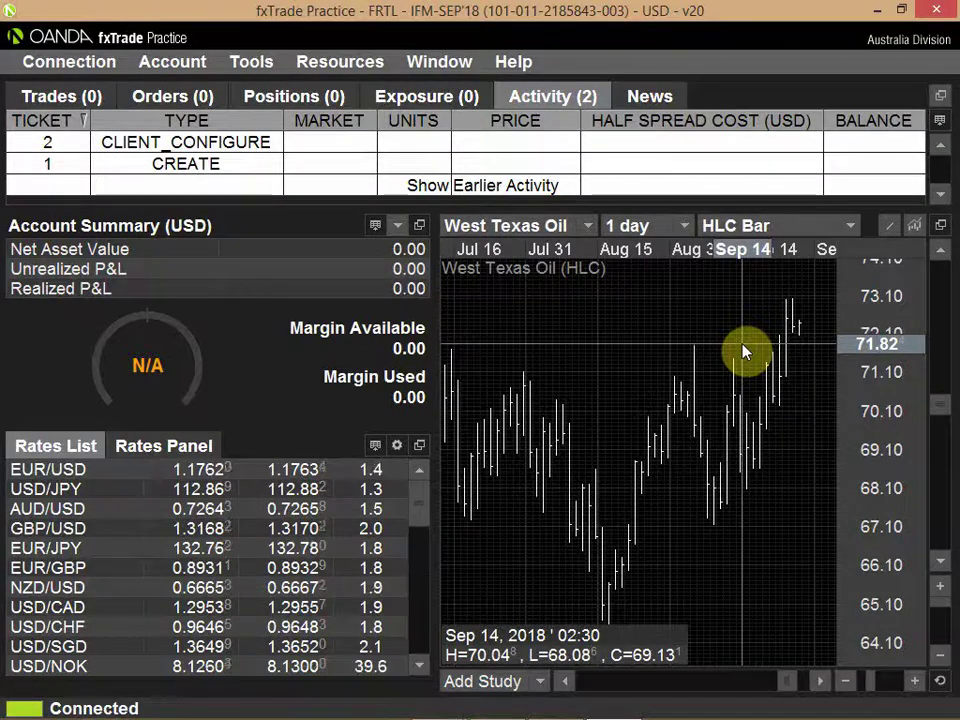
Step: Go back to the practice account overview tab in Chrome
{"action": "key", "text": "alt+Tab"}
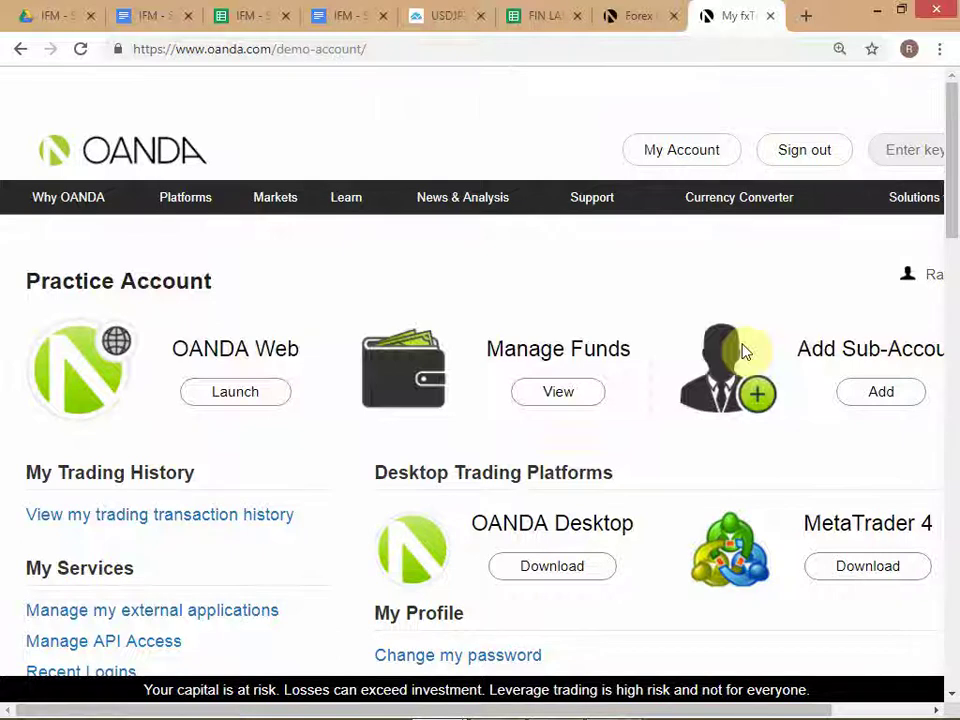
{"action": "key", "text": "alt+Tab"}
{"action": "left_click", "coordinate": [634, 17]}
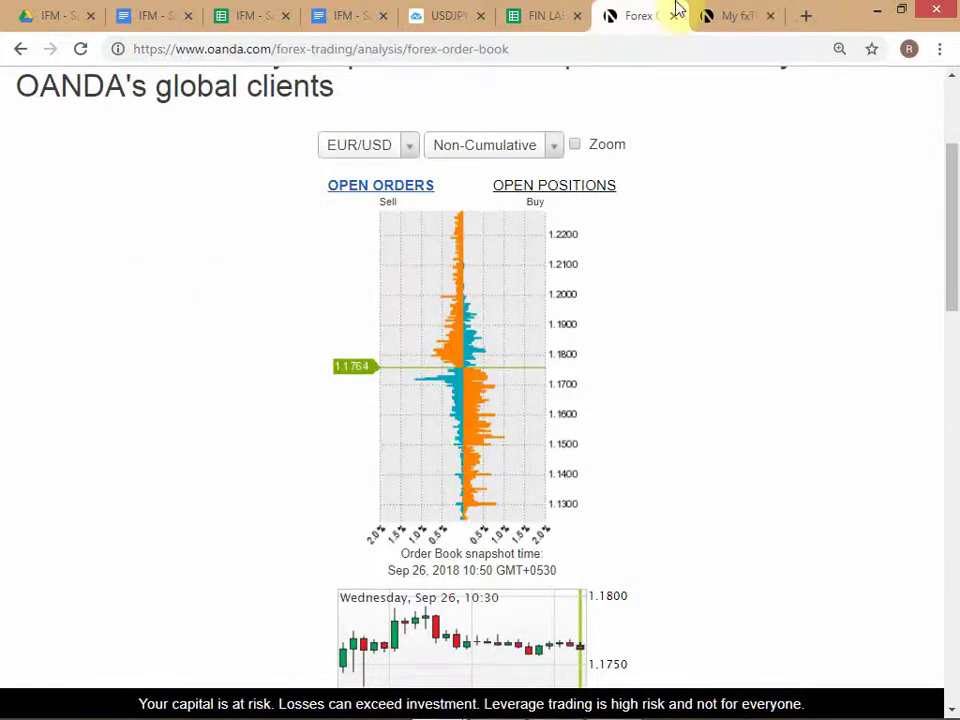
{"action": "left_click", "coordinate": [724, 17]}
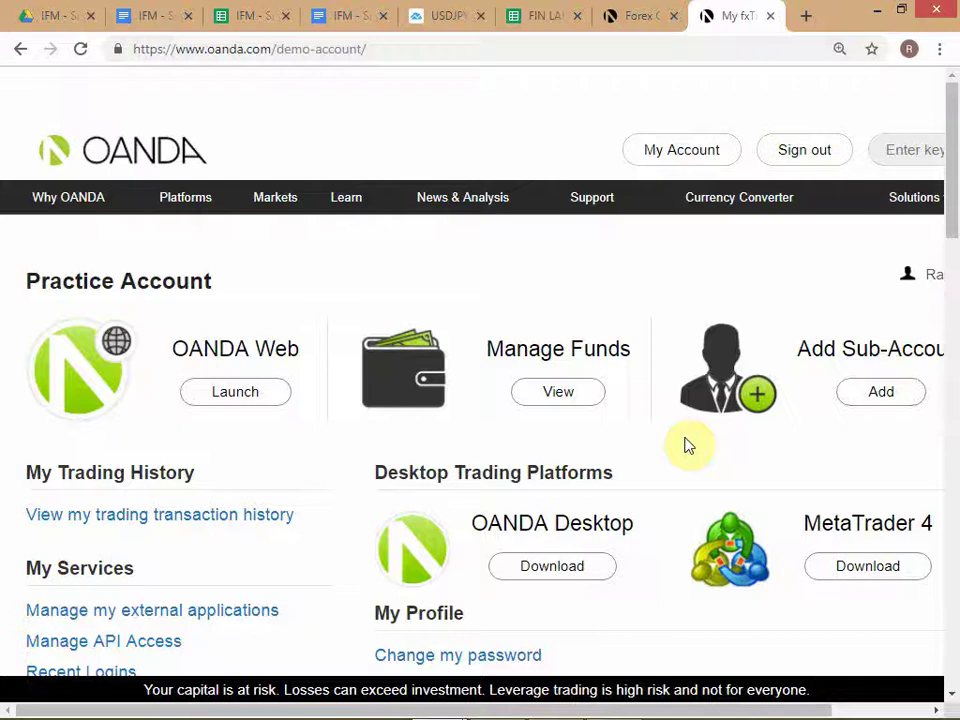
Step: Open My Funds and view the IFM-SEP'18 summary: $0.00 balance, 100:1 leverage
{"action": "left_click", "coordinate": [540, 407]}
{"action": "scroll", "coordinate": [649, 388], "scroll_direction": "down", "scroll_amount": 1}
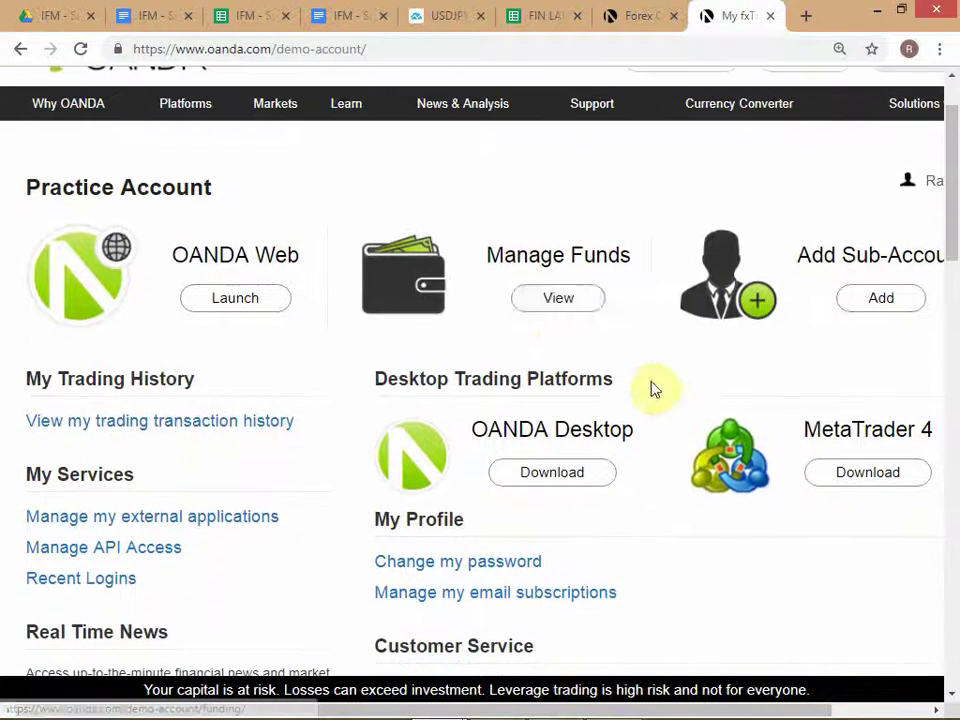
{"action": "left_click", "coordinate": [556, 315]}
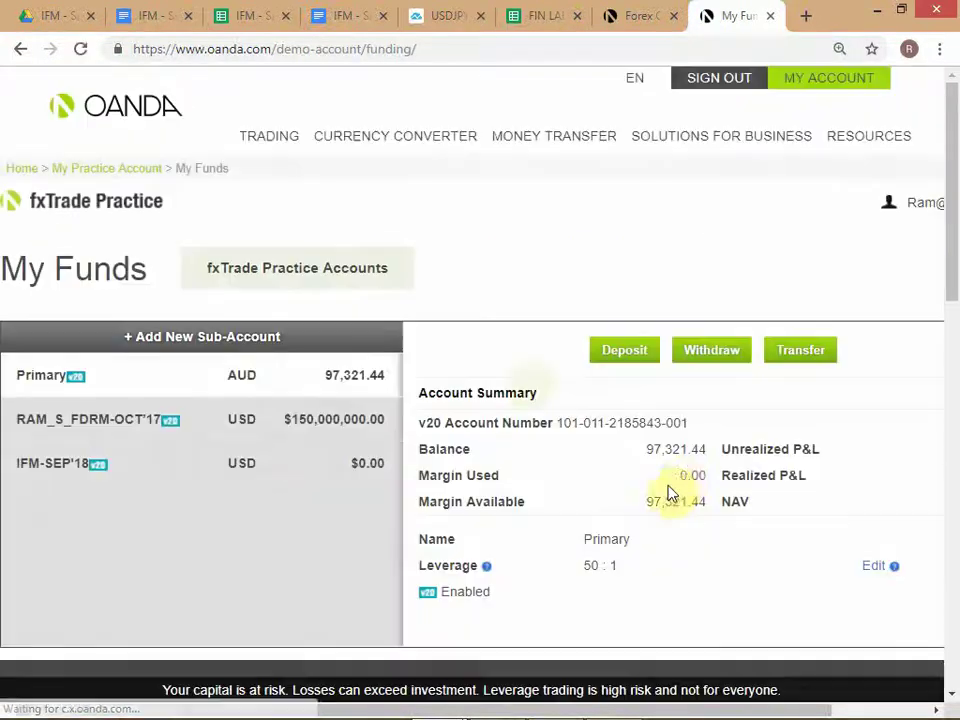
{"action": "scroll", "coordinate": [684, 481], "scroll_direction": "down", "scroll_amount": 1}
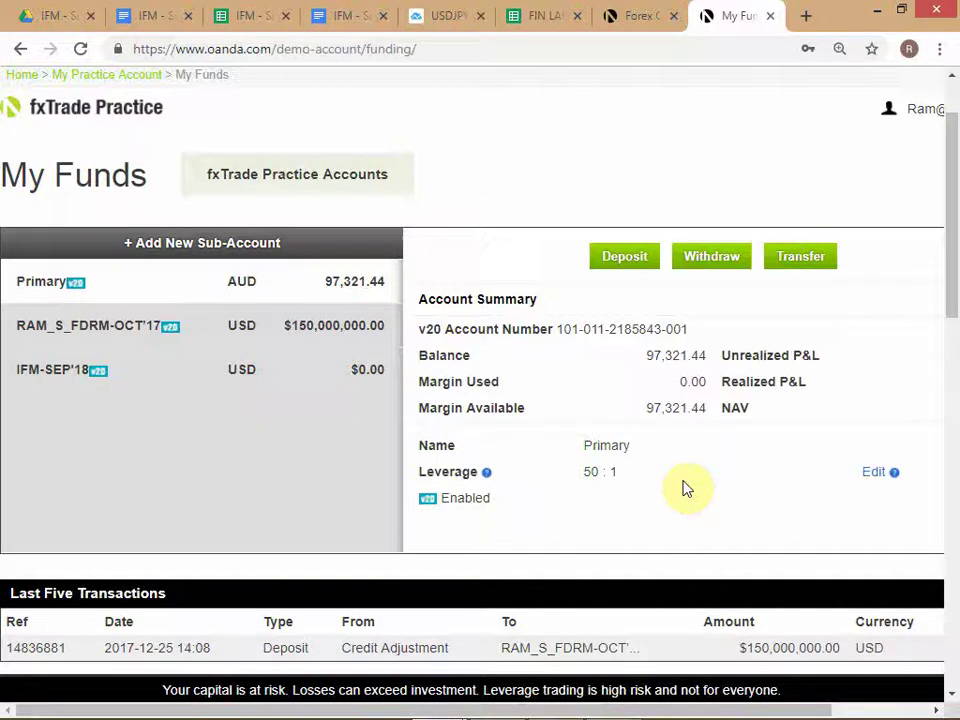
{"action": "left_click", "coordinate": [47, 377]}
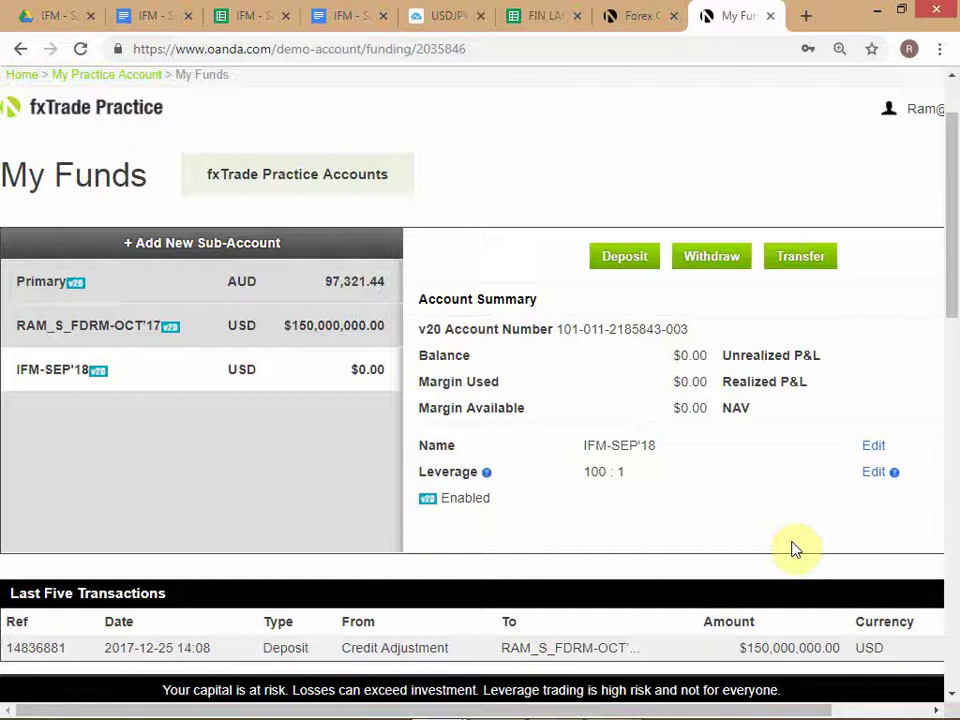
Step: Deposit 100,000,000 USD into the IFM-SEP'18 account using the Add funds method
{"action": "left_click", "coordinate": [625, 258]}
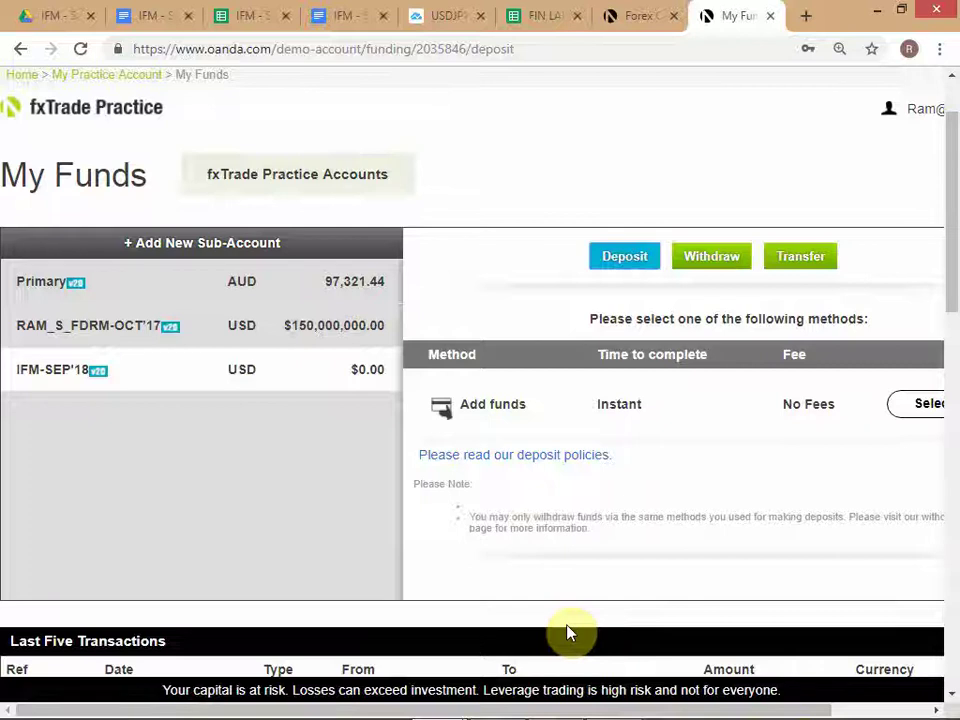
{"action": "scroll", "coordinate": [570, 632], "scroll_direction": "right", "scroll_amount": 2}
{"action": "scroll", "coordinate": [567, 632], "scroll_direction": "right", "scroll_amount": 1}
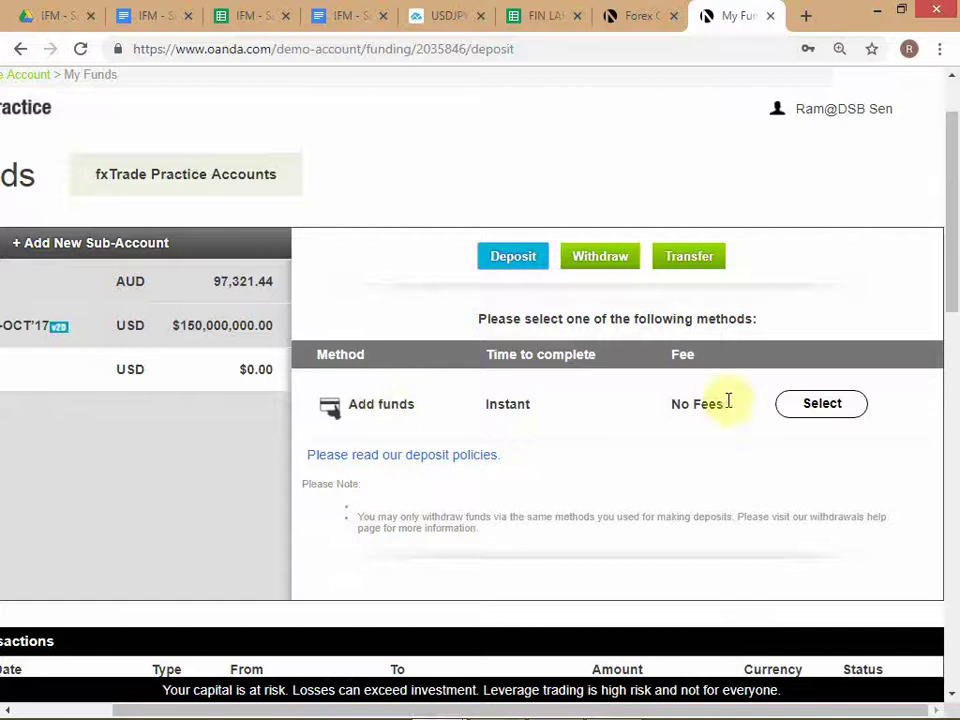
{"action": "left_click", "coordinate": [818, 412]}
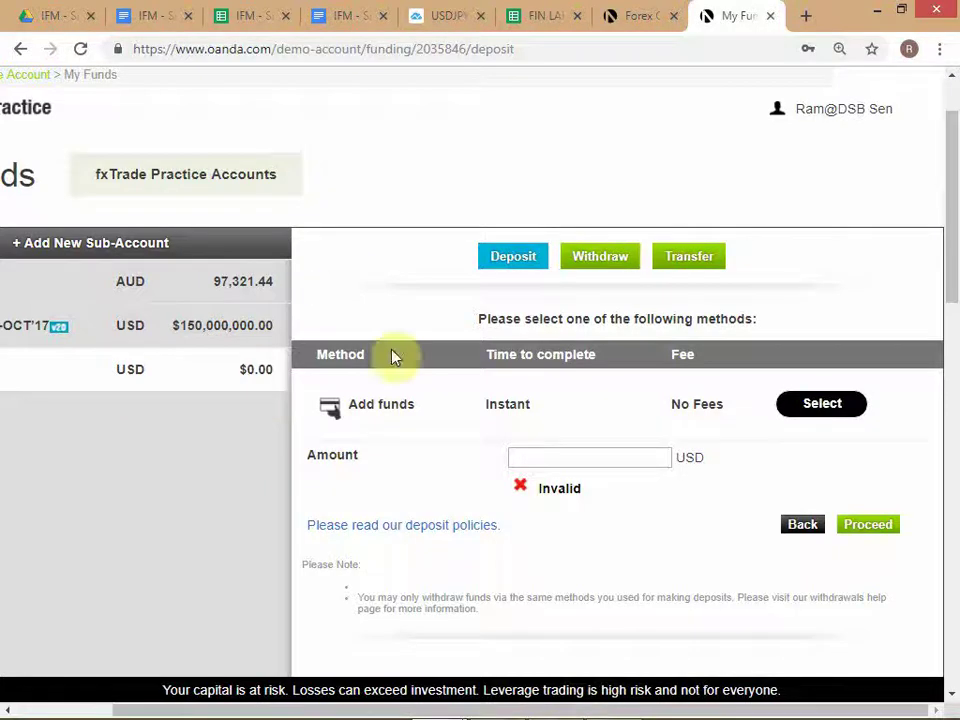
{"action": "left_click", "coordinate": [525, 459]}
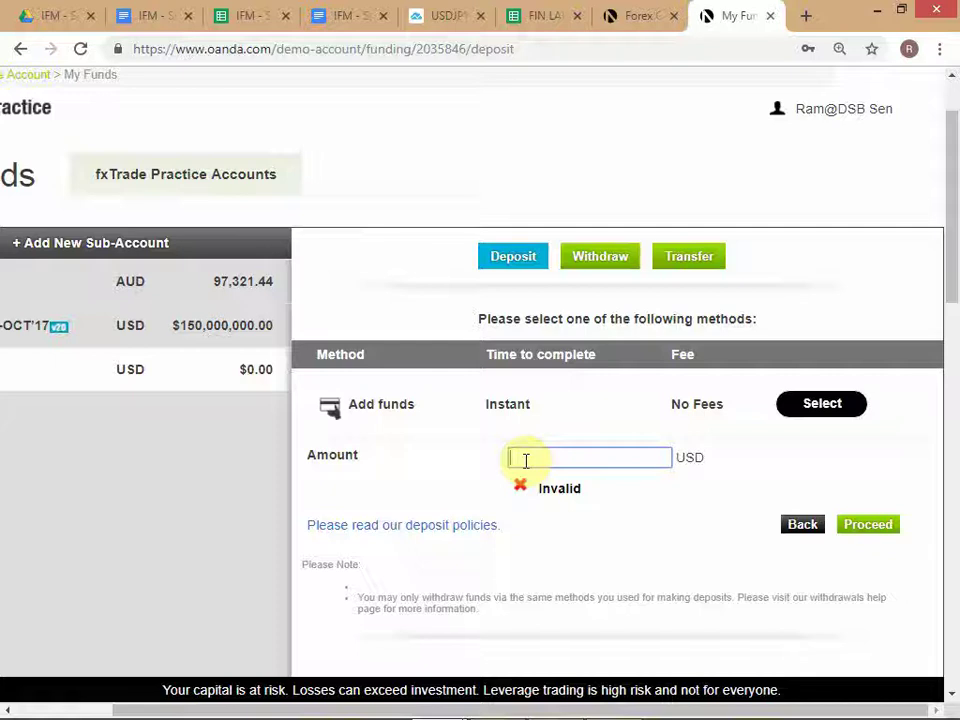
{"action": "type", "text": "1000"}
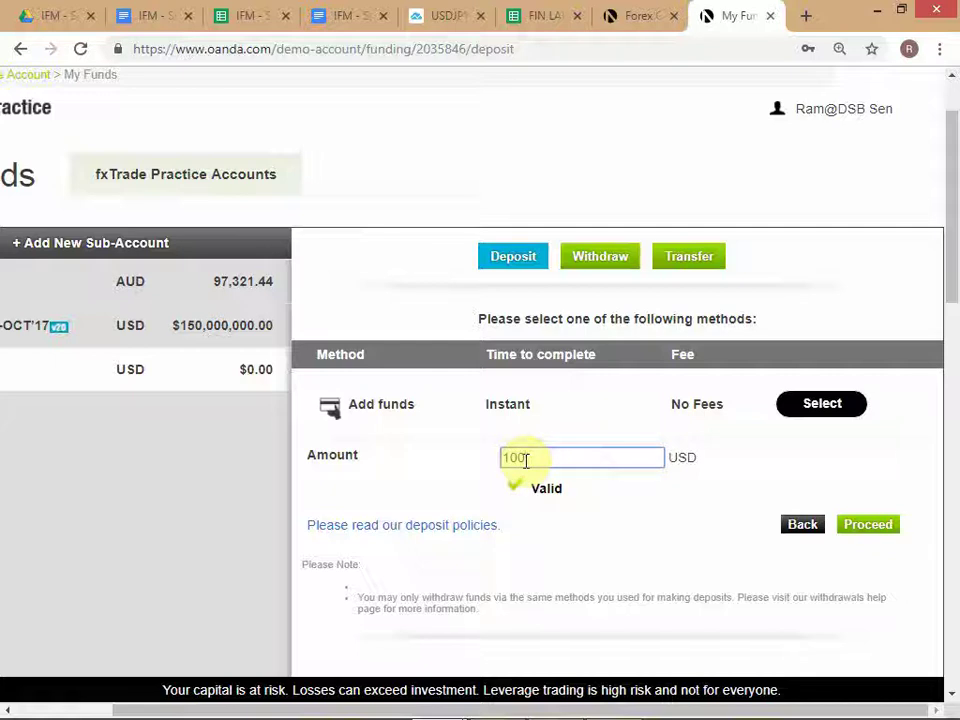
{"action": "type", "text": "00000"}
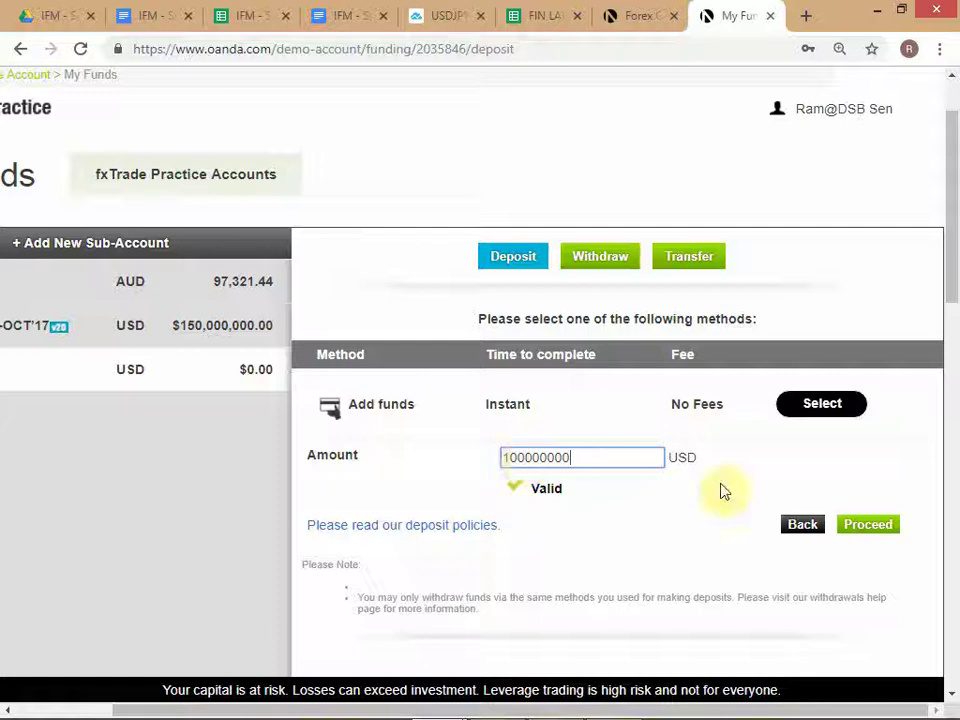
{"action": "left_click", "coordinate": [864, 525]}
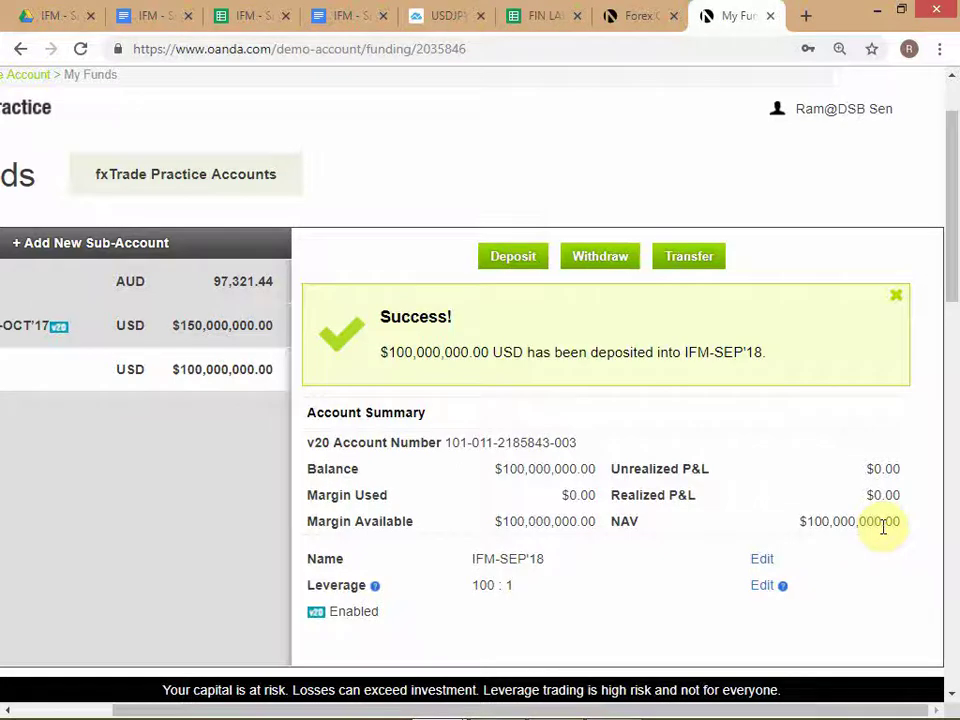
Step: Return to fxTrade Practice to see the new 100,000,000 Fund Deposit for IFM-SEP'18
{"action": "key", "text": "alt+Tab"}
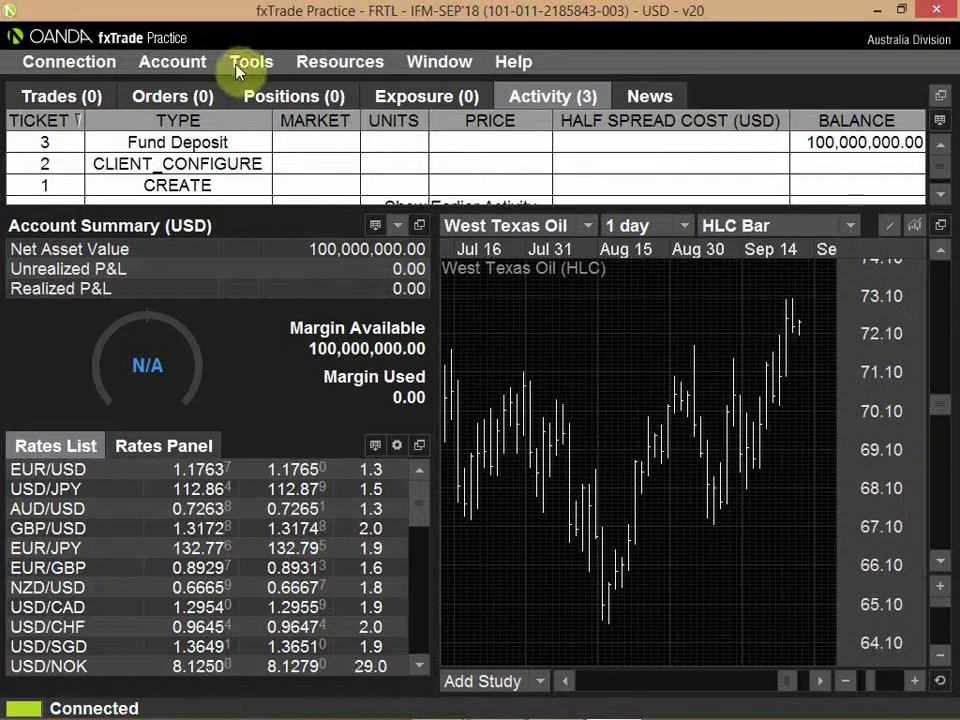
{"action": "left_click", "coordinate": [190, 66]}
{"action": "mouse_move", "coordinate": [205, 279]}
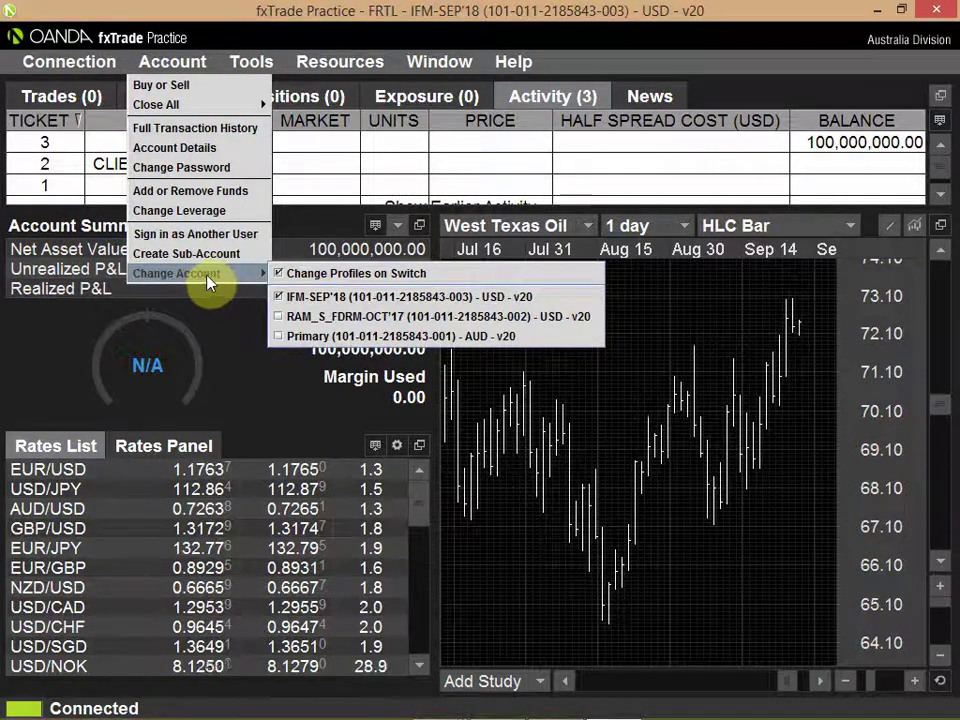
{"action": "left_click", "coordinate": [370, 337]}
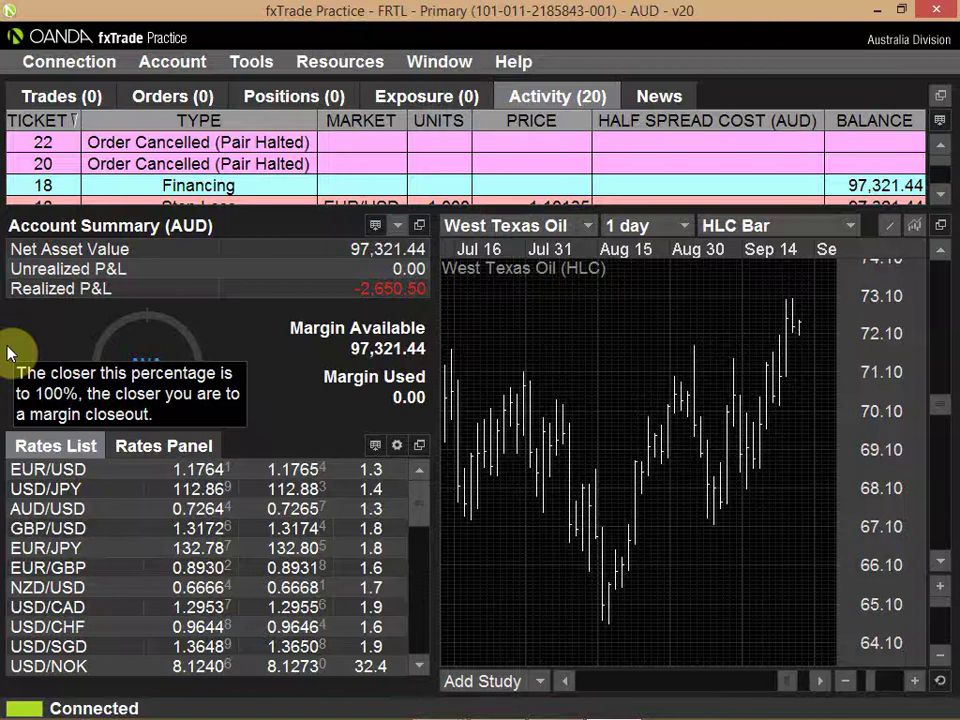
{"action": "left_click", "coordinate": [171, 70]}
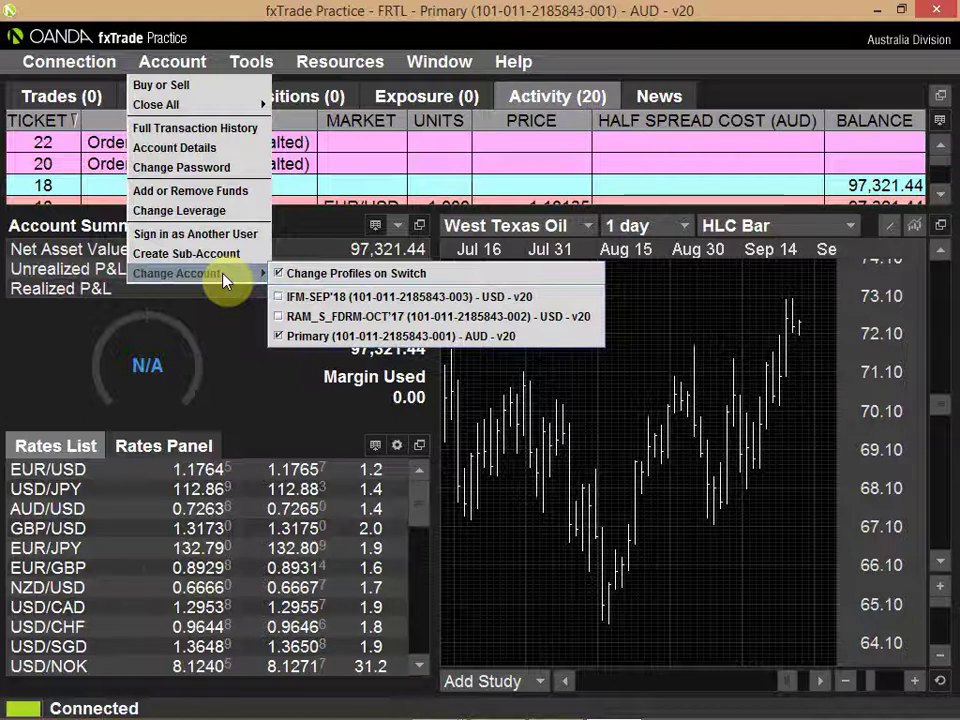
{"action": "left_click", "coordinate": [210, 17]}
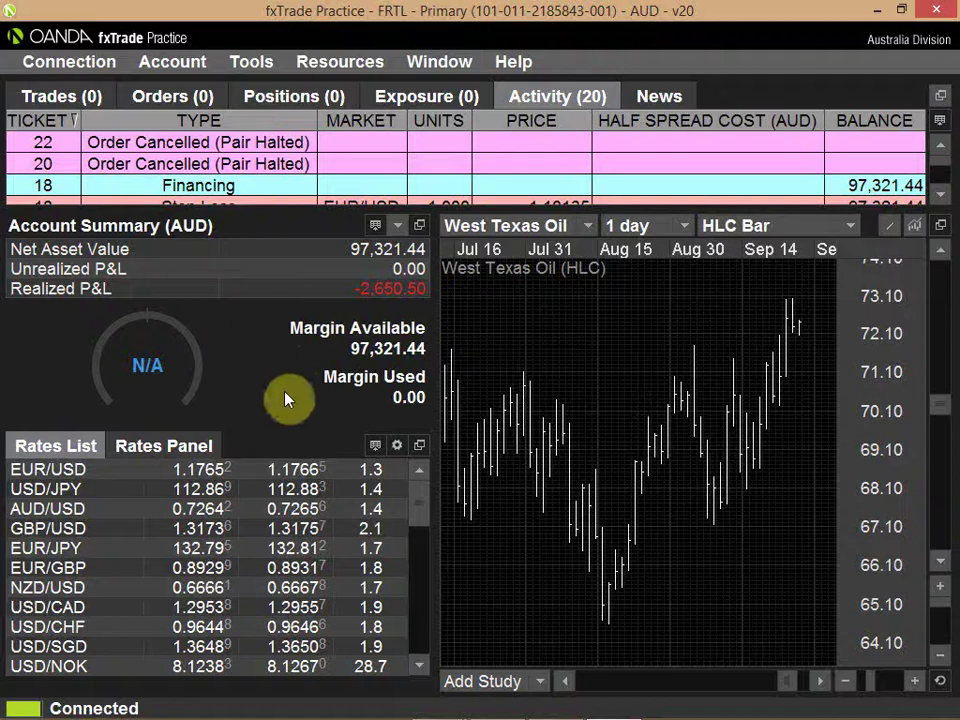
{"action": "mouse_move", "coordinate": [310, 345]}
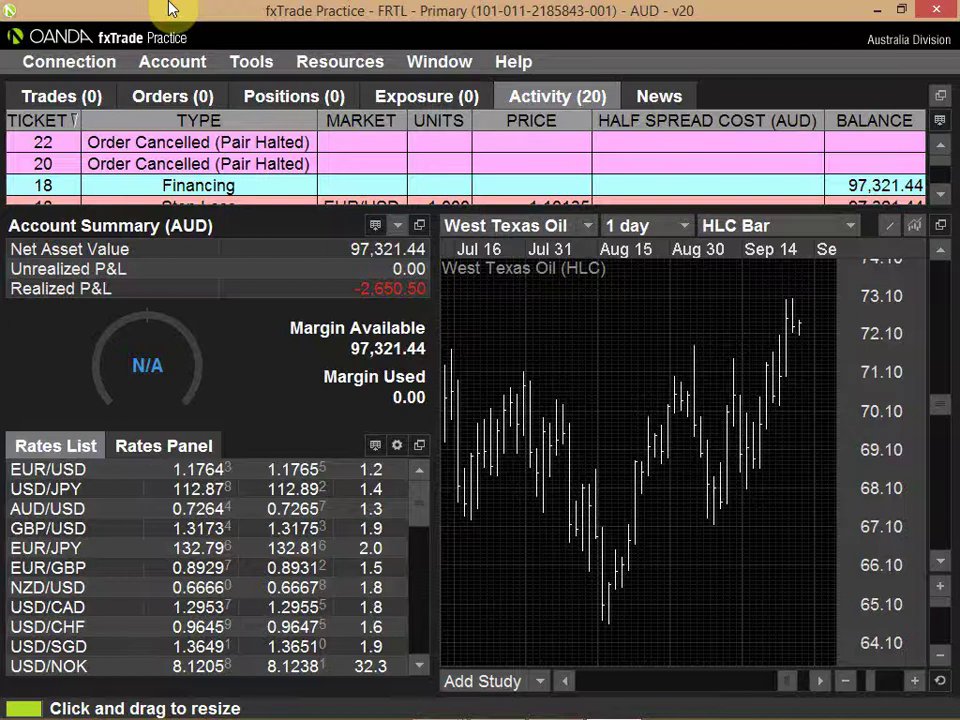
{"action": "key", "text": "alt+Tab"}
{"action": "key", "text": "alt+Tab"}
{"action": "key", "text": "alt+Tab"}
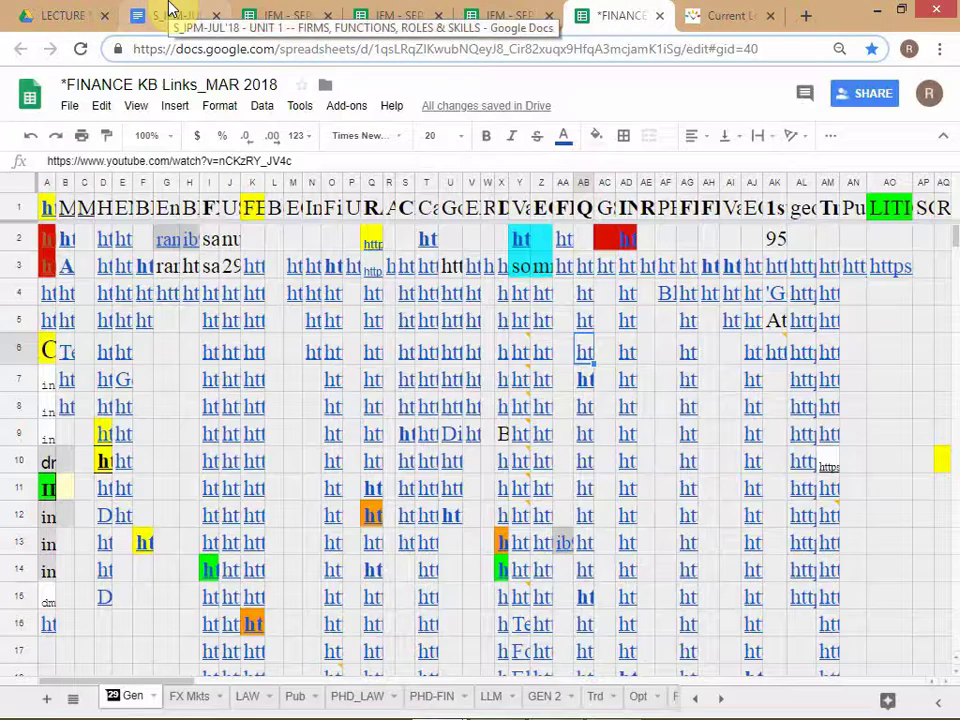
{"action": "left_click", "coordinate": [284, 20]}
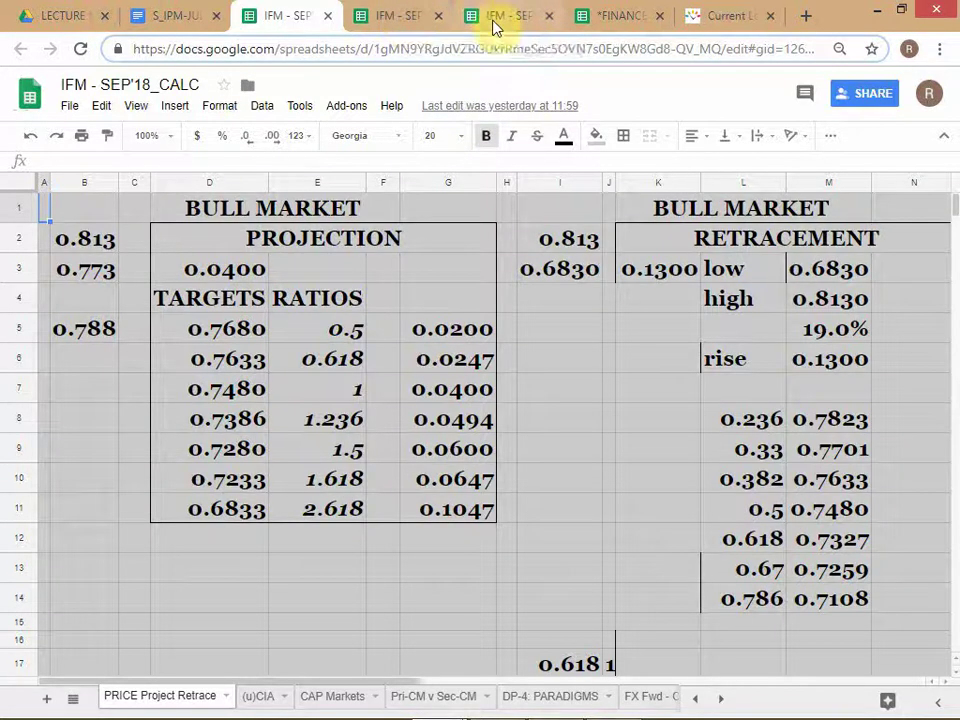
{"action": "left_click", "coordinate": [525, 21]}
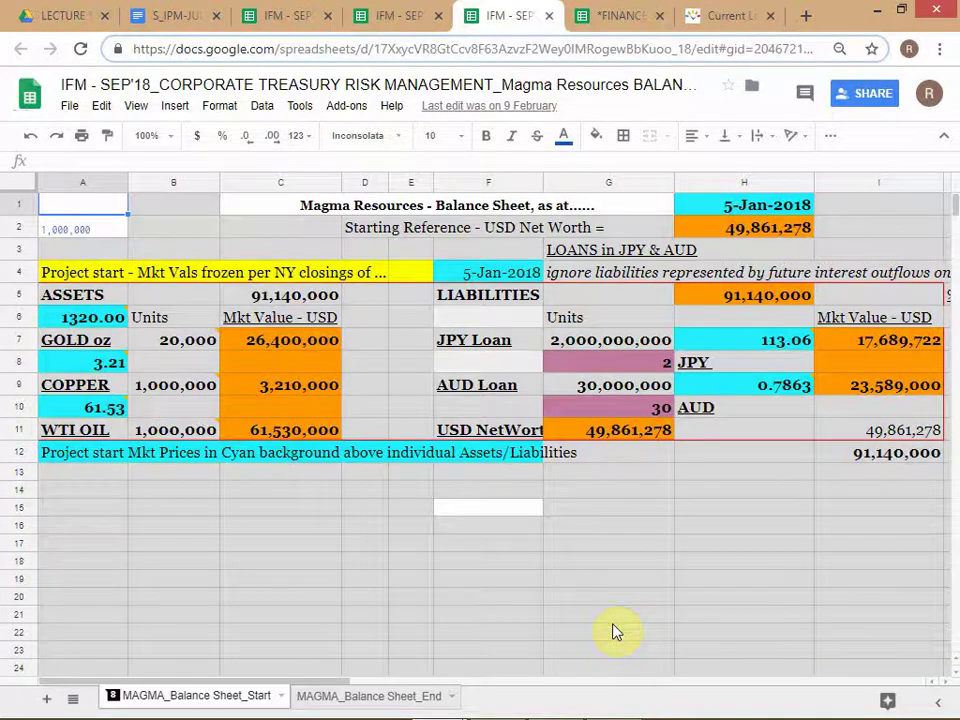
{"action": "key", "text": "alt+Tab"}
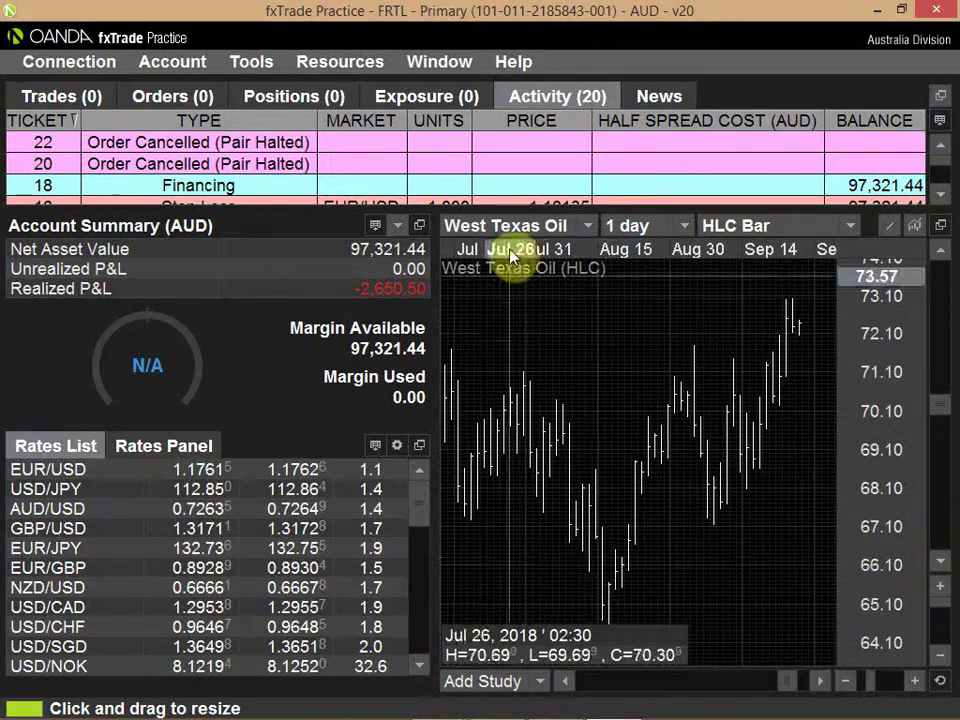
{"action": "left_click_drag", "start_coordinate": [508, 201], "coordinate": [510, 154]}
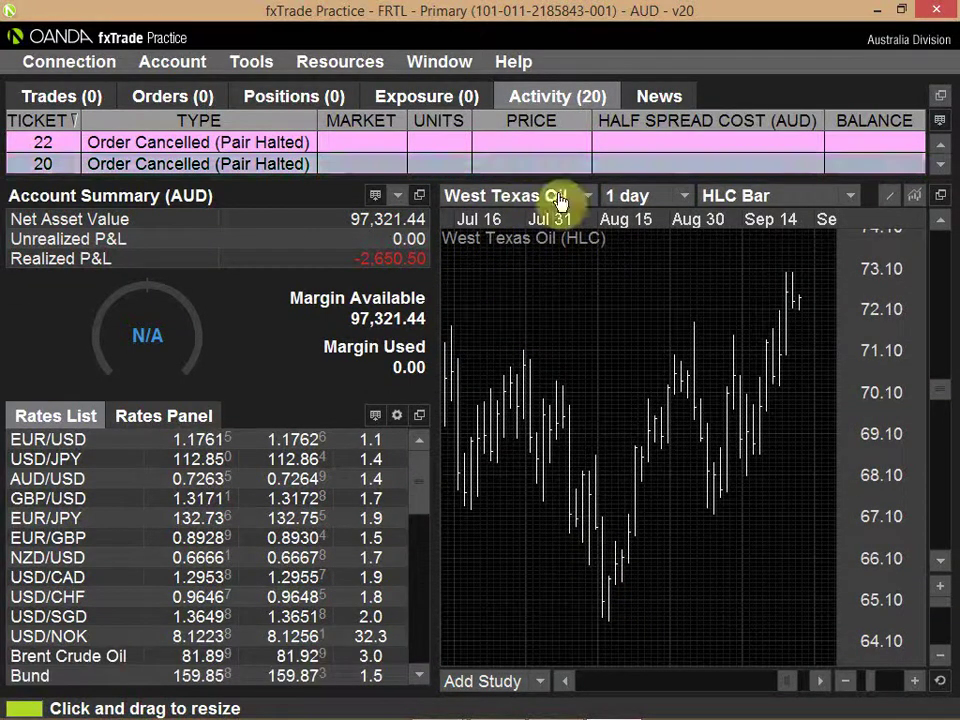
{"action": "left_click", "coordinate": [251, 63]}
{"action": "mouse_move", "coordinate": [268, 260]}
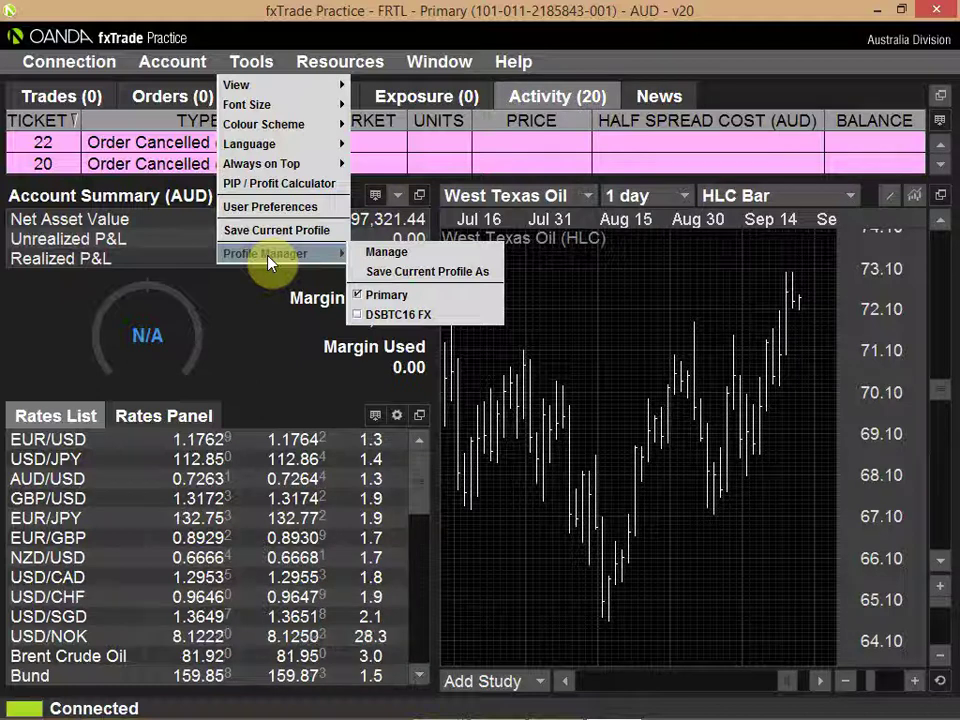
{"action": "left_click", "coordinate": [607, 14]}
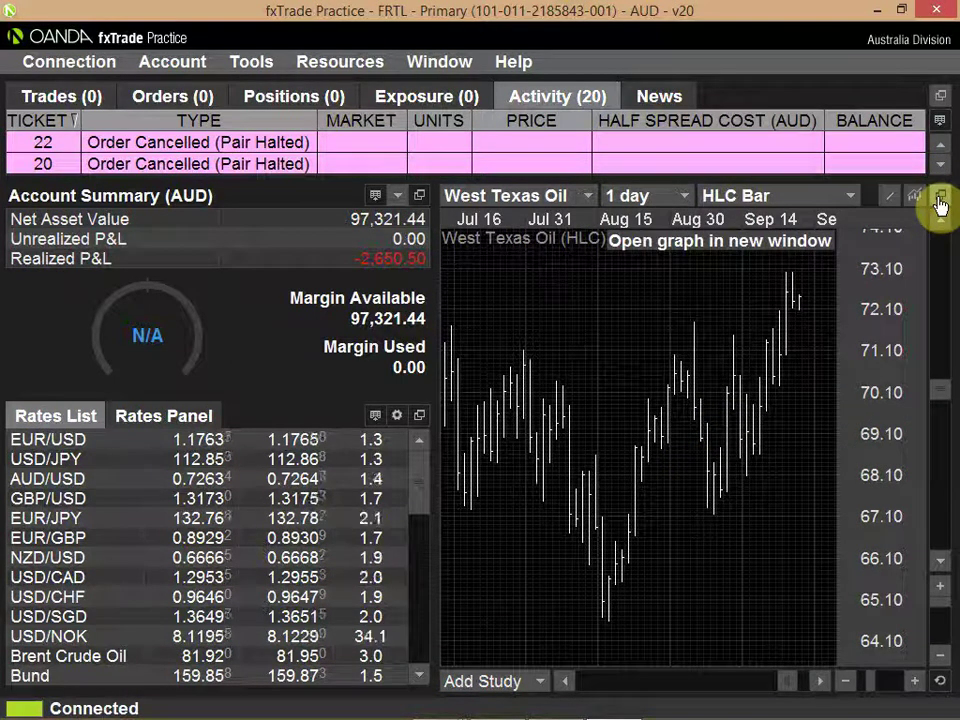
{"action": "left_click", "coordinate": [940, 206]}
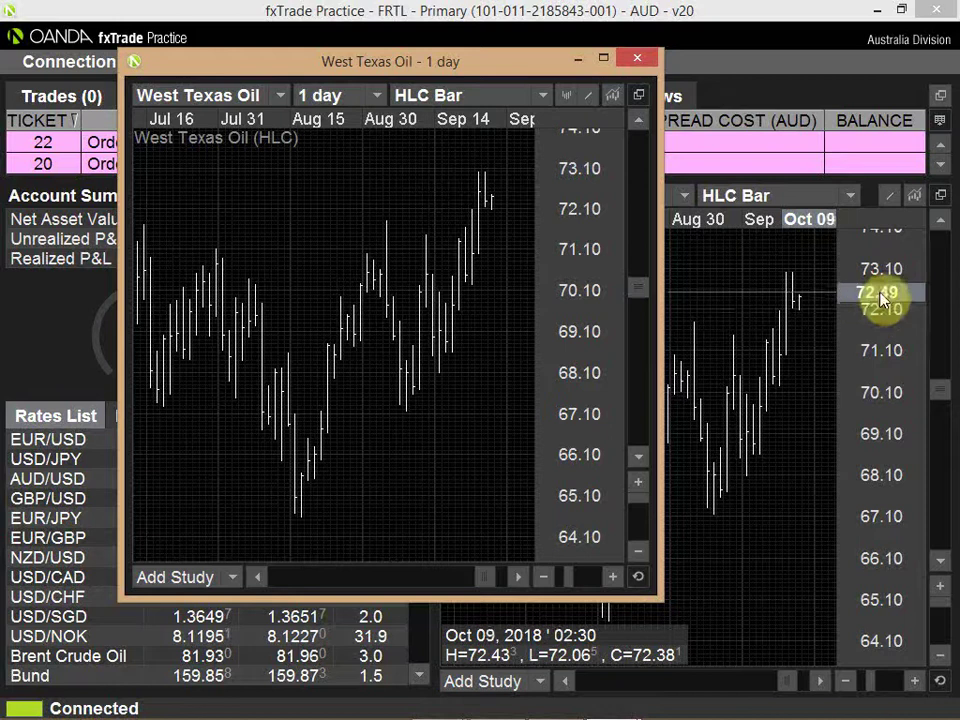
{"action": "left_click", "coordinate": [640, 64]}
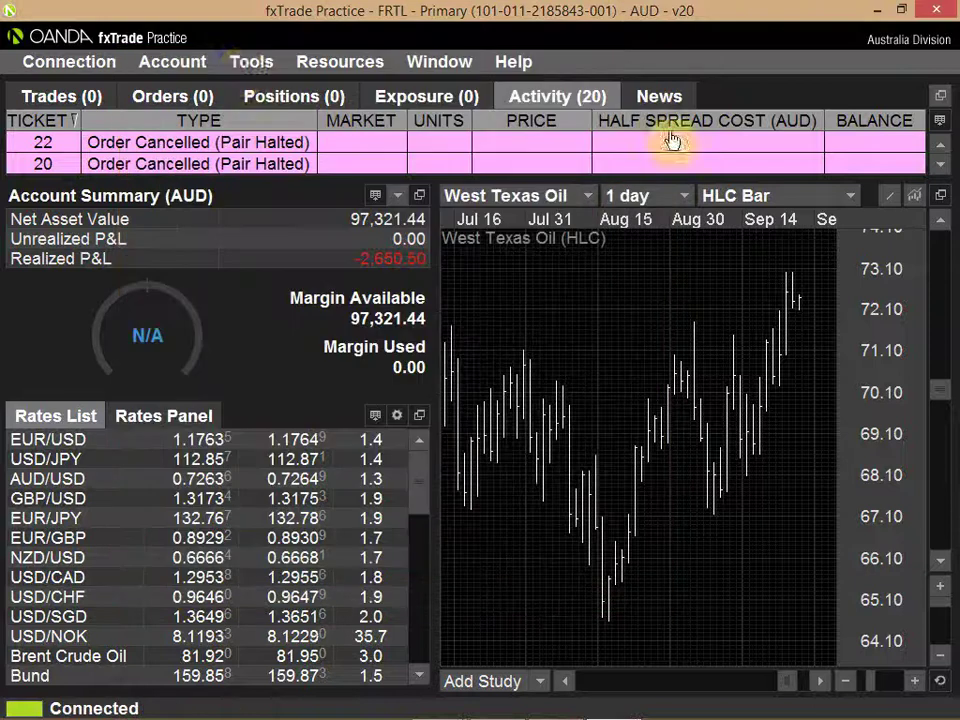
Step: Look through the Account and Tools menus, close them, then reopen the Tools menu
{"action": "left_click", "coordinate": [176, 64]}
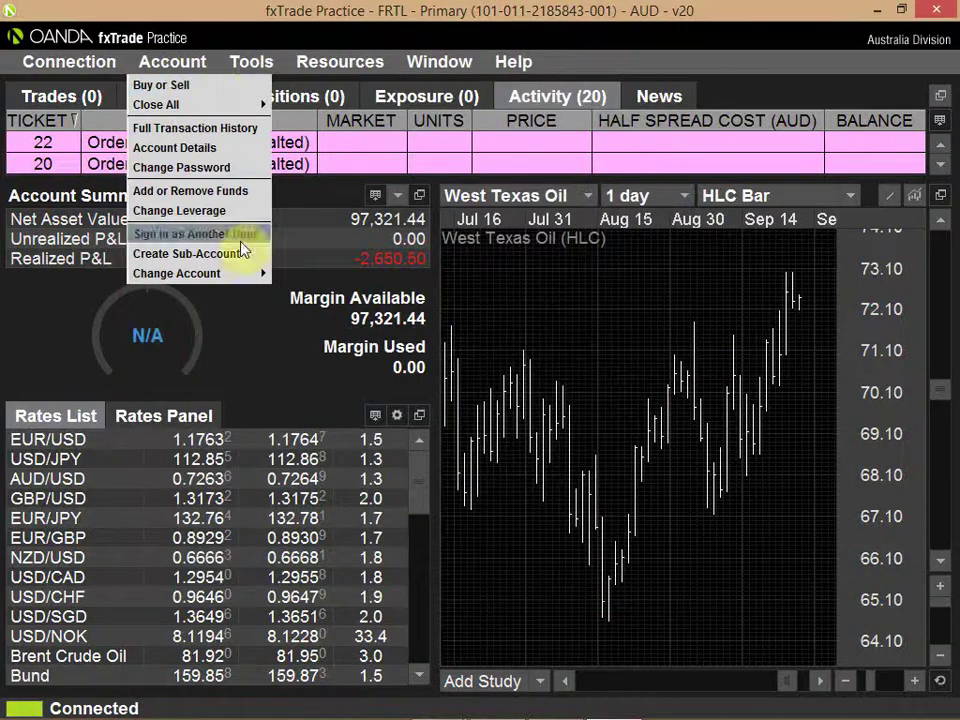
{"action": "left_click", "coordinate": [245, 61]}
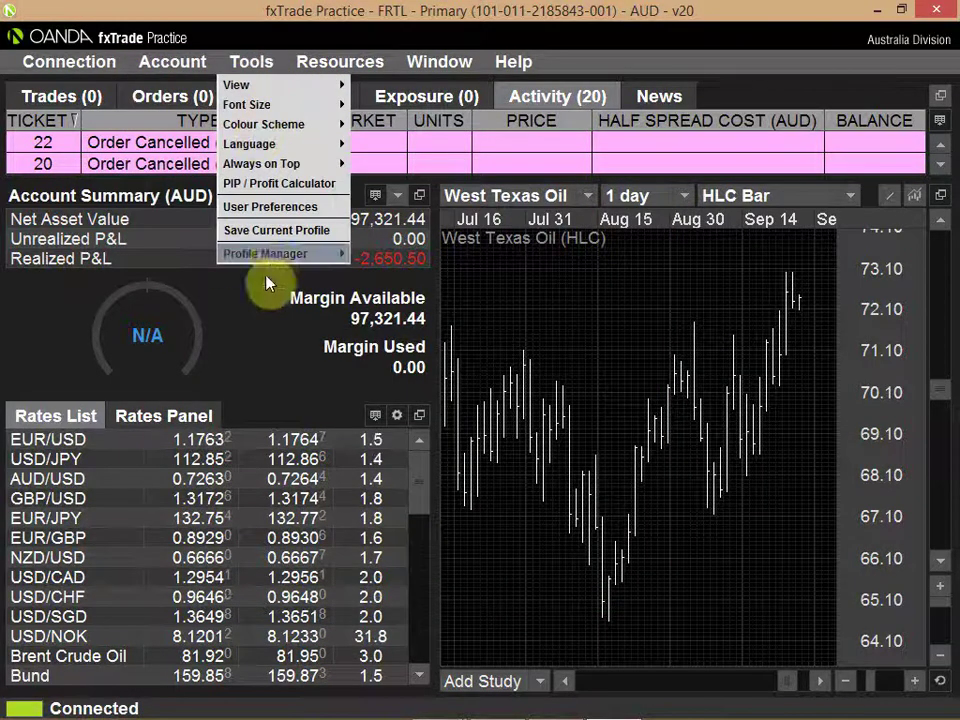
{"action": "mouse_move", "coordinate": [270, 260]}
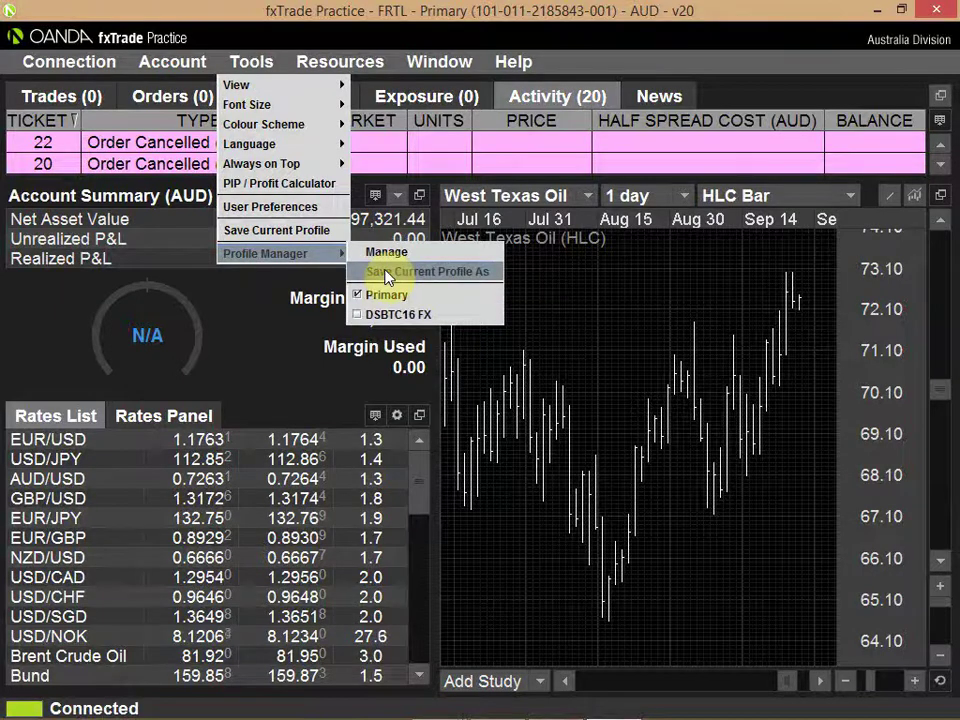
{"action": "left_click", "coordinate": [313, 11]}
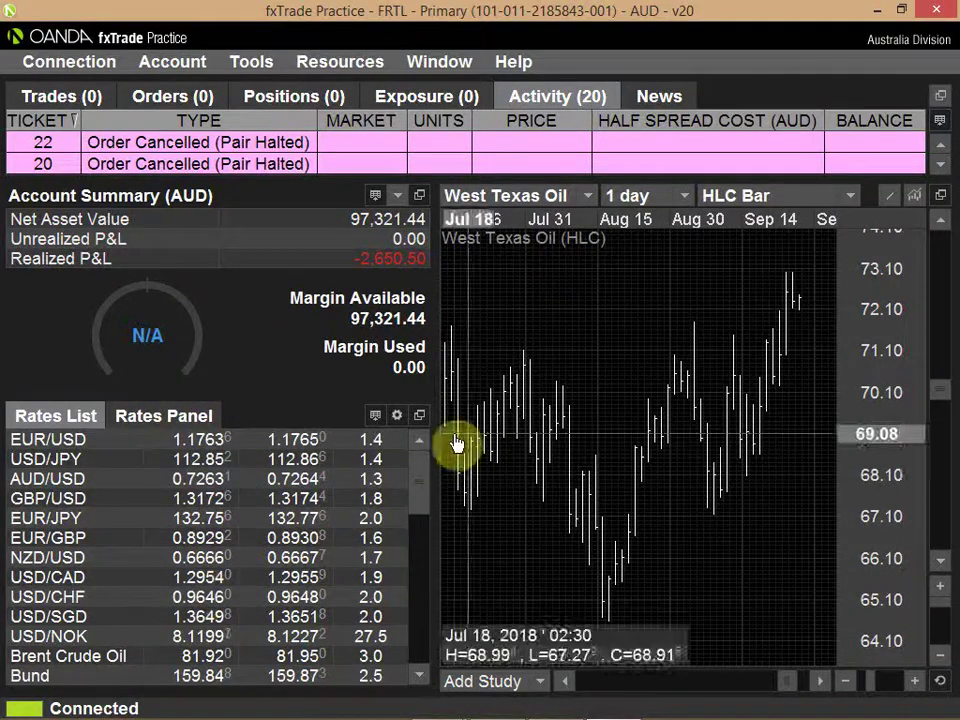
{"action": "left_click_drag", "start_coordinate": [425, 472], "coordinate": [350, 283]}
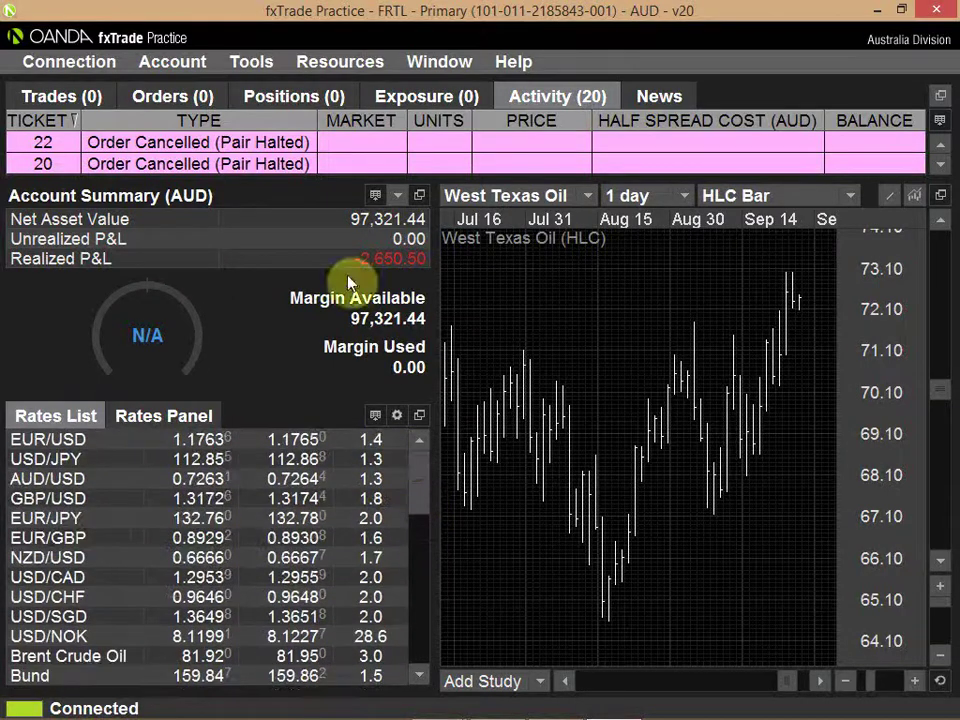
{"action": "left_click", "coordinate": [251, 62]}
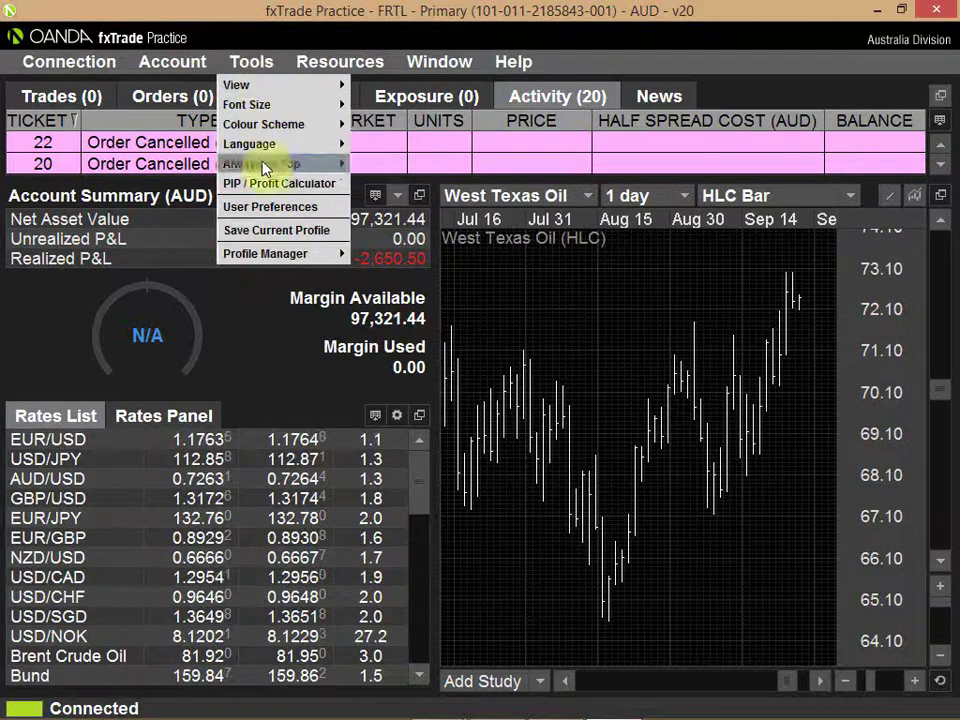
Step: In User Preferences on the Rates tab, select West Texas Oil in the Rates List
{"action": "left_click", "coordinate": [268, 220]}
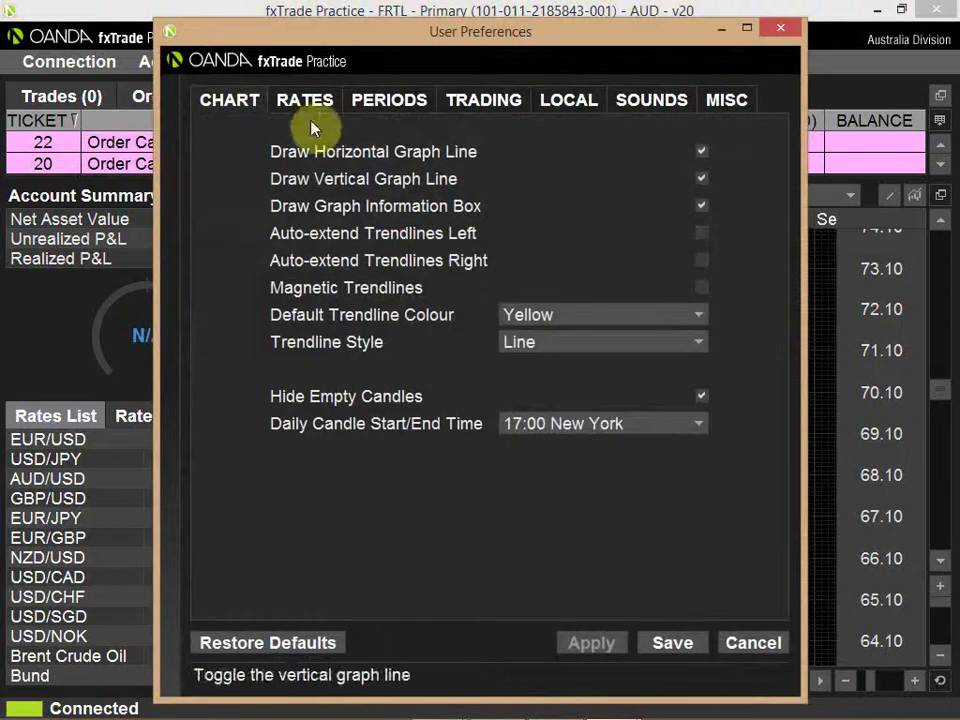
{"action": "left_click", "coordinate": [298, 101]}
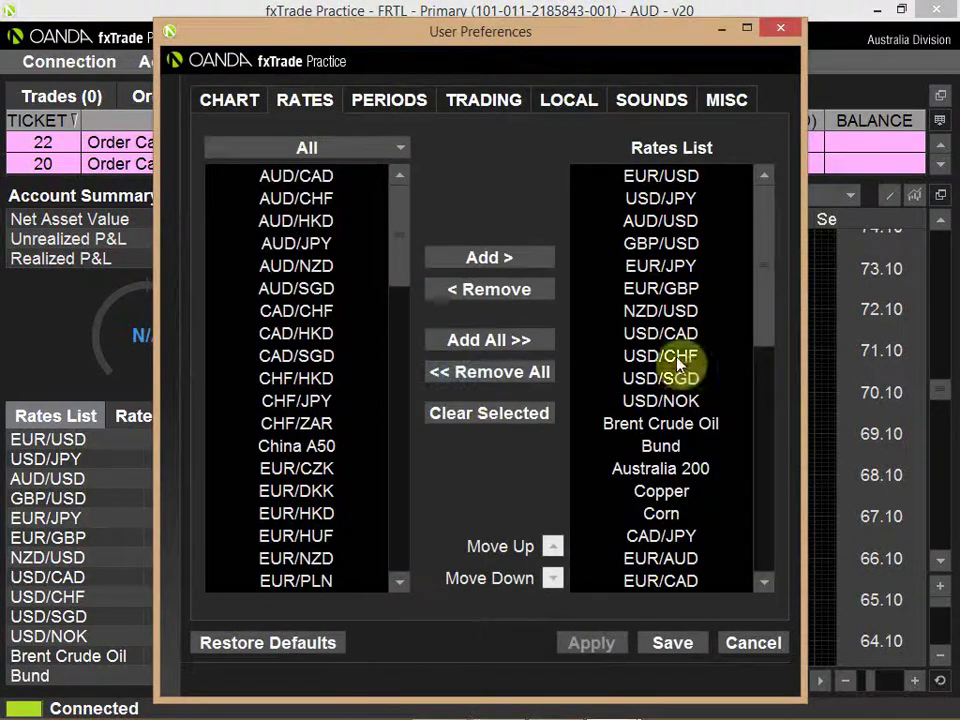
{"action": "mouse_move", "coordinate": [765, 257]}
{"action": "left_mouse_down"}
{"action": "mouse_move", "coordinate": [765, 266]}
{"action": "mouse_move", "coordinate": [760, 250]}
{"action": "left_mouse_up"}
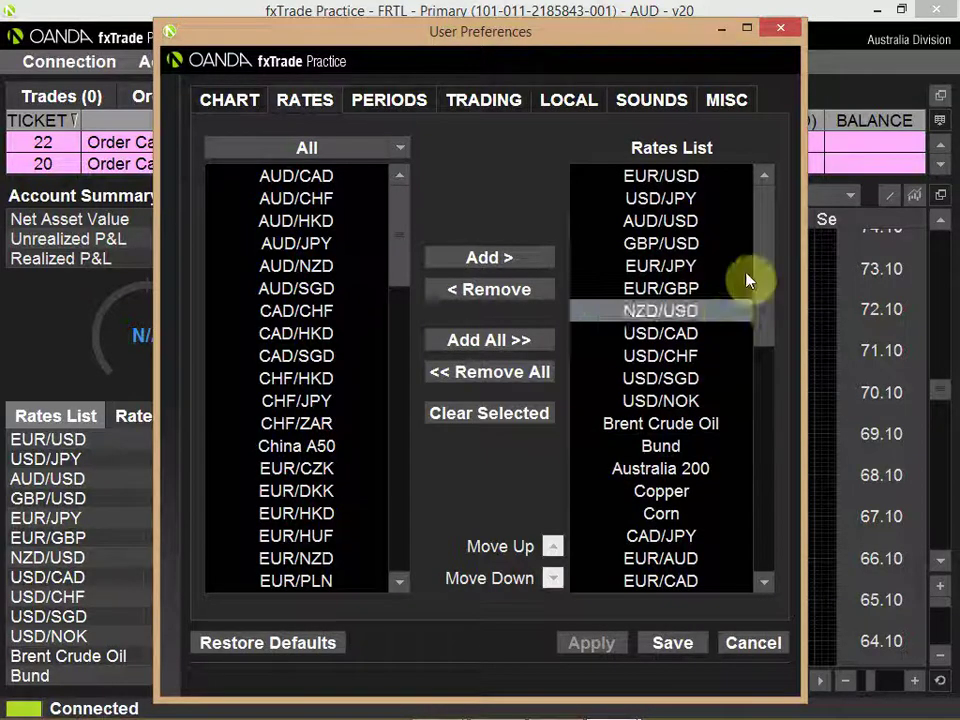
{"action": "left_click_drag", "start_coordinate": [768, 260], "coordinate": [775, 496]}
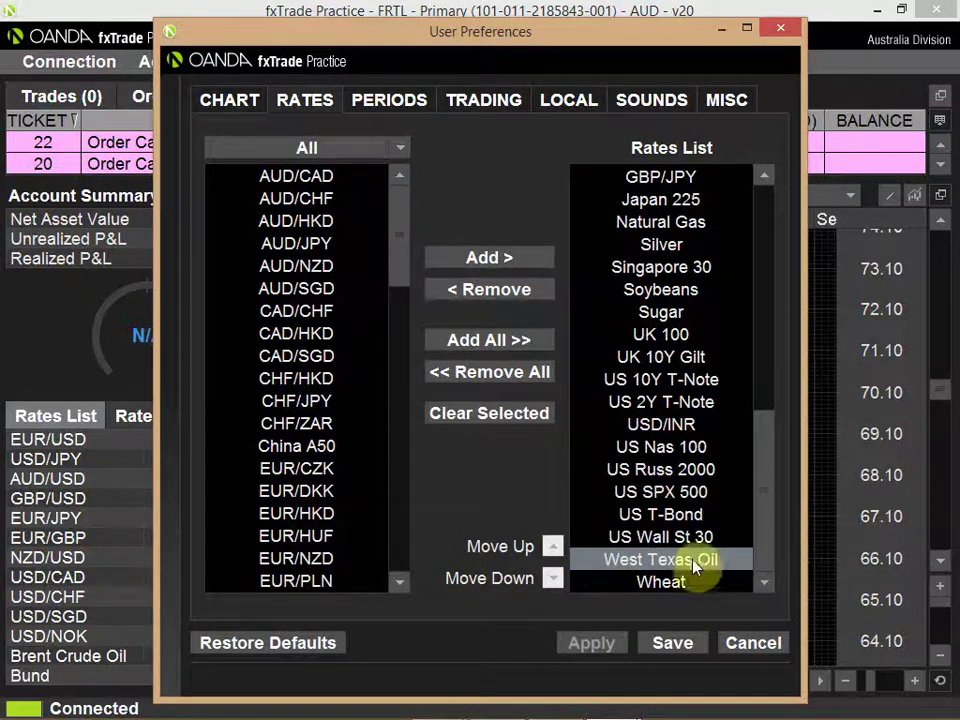
{"action": "left_click", "coordinate": [608, 546], "text": "shift"}
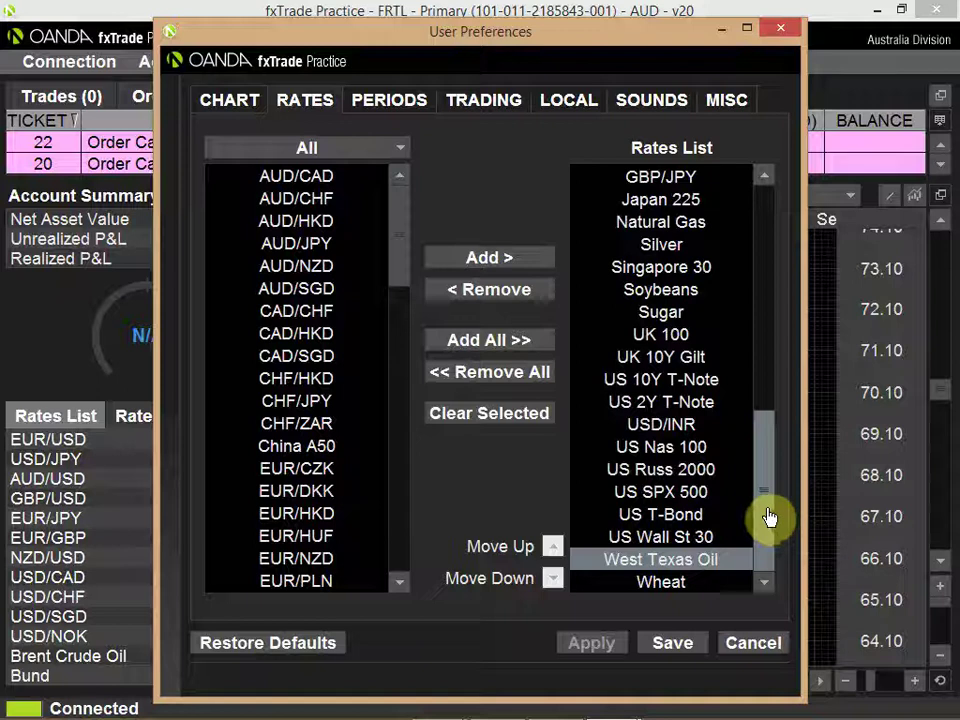
Step: Move West Texas Oil up six places in the Rates List
{"action": "scroll", "coordinate": [769, 515], "scroll_direction": "up", "scroll_amount": 2}
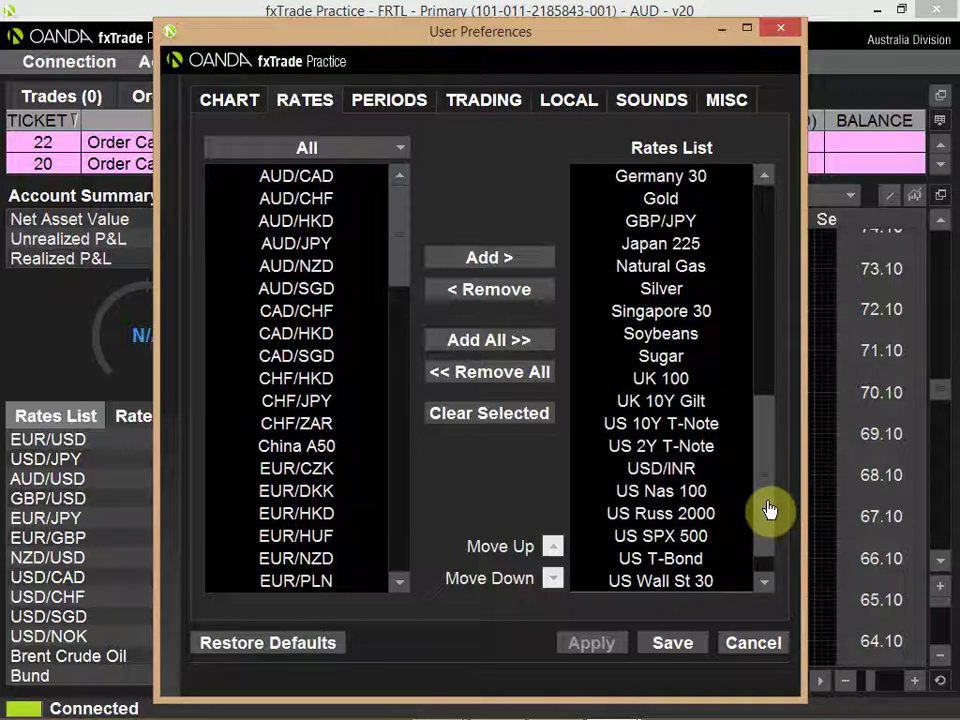
{"action": "scroll", "coordinate": [769, 511], "scroll_direction": "down", "scroll_amount": 1}
{"action": "scroll", "coordinate": [769, 510], "scroll_direction": "up", "scroll_amount": 1}
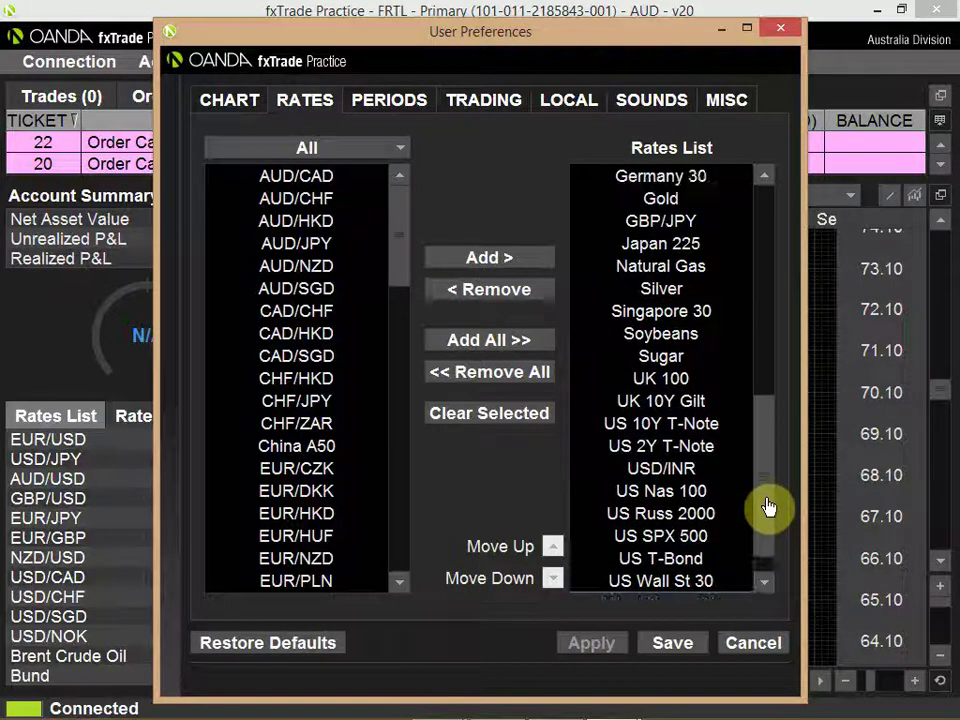
{"action": "scroll", "coordinate": [767, 504], "scroll_direction": "up", "scroll_amount": 1}
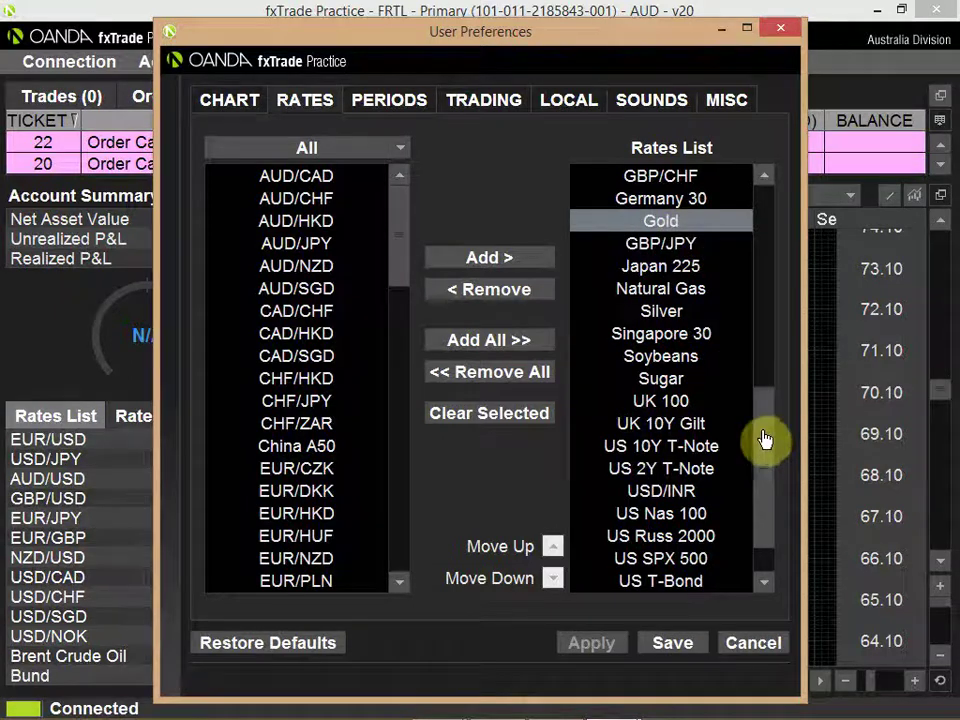
{"action": "scroll", "coordinate": [767, 471], "scroll_direction": "down", "scroll_amount": 3}
{"action": "scroll", "coordinate": [767, 475], "scroll_direction": "up", "scroll_amount": 3}
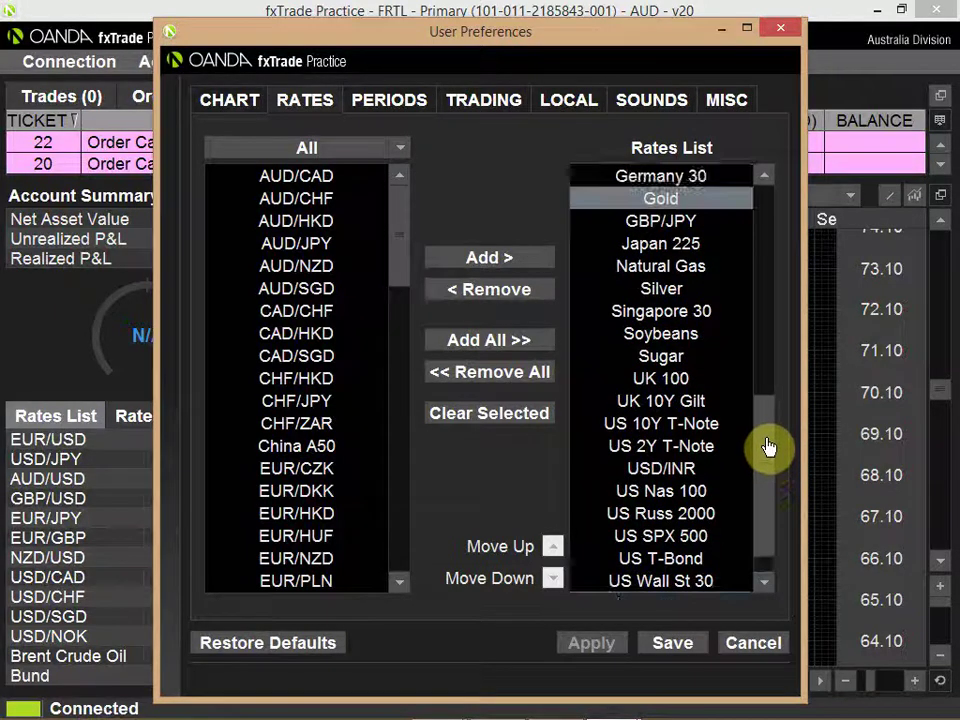
{"action": "scroll", "coordinate": [765, 465], "scroll_direction": "down", "scroll_amount": 2}
{"action": "scroll", "coordinate": [765, 465], "scroll_direction": "down", "scroll_amount": 1}
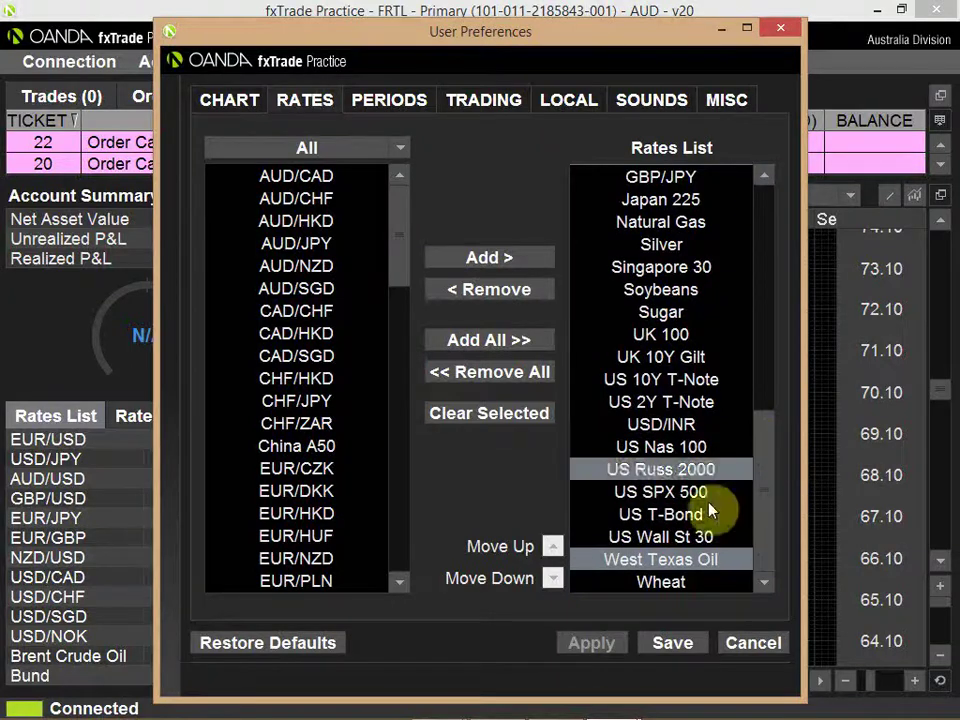
{"action": "left_click", "coordinate": [552, 548]}
{"action": "left_click", "coordinate": [551, 549]}
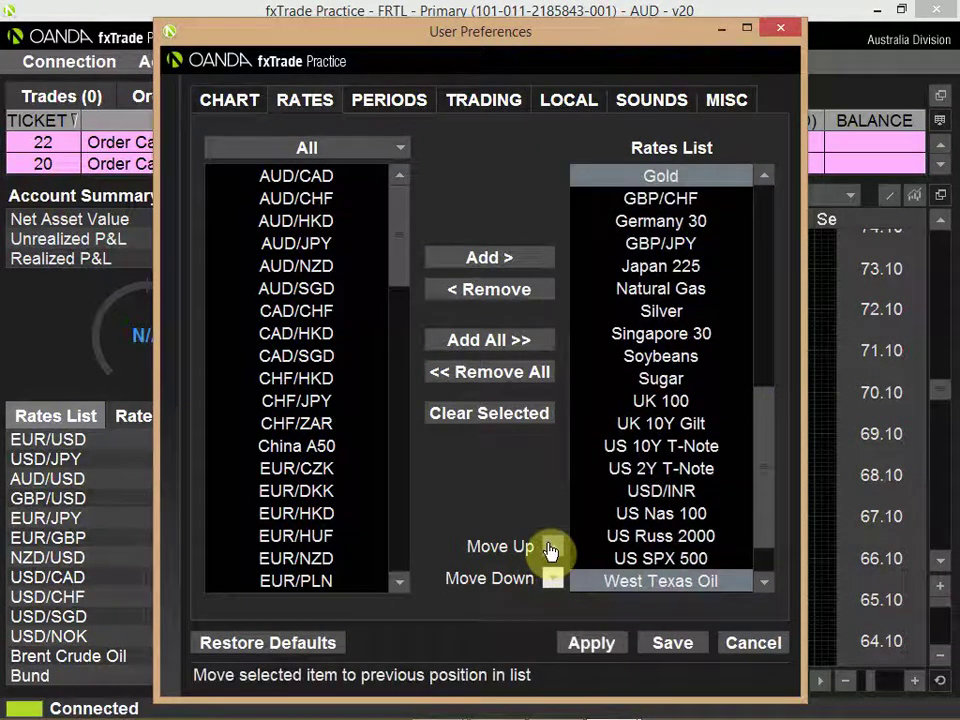
{"action": "left_click", "coordinate": [552, 549]}
{"action": "left_click", "coordinate": [552, 549]}
{"action": "left_click", "coordinate": [552, 549]}
{"action": "left_click", "coordinate": [552, 549]}
{"action": "left_click", "coordinate": [552, 549]}
{"action": "left_click", "coordinate": [552, 549]}
{"action": "left_click", "coordinate": [552, 549]}
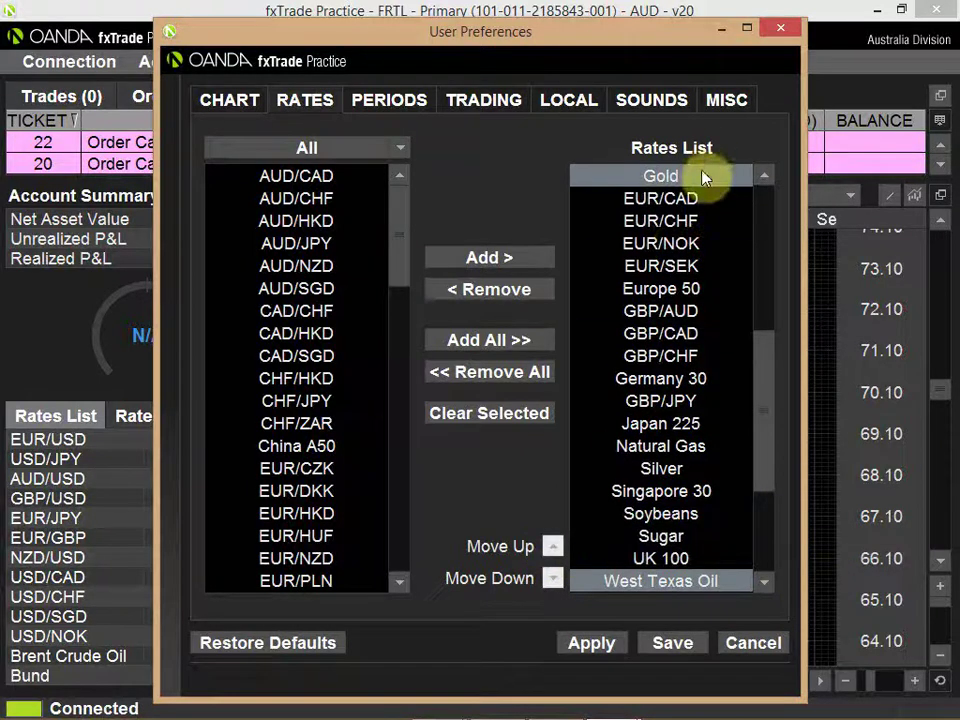
Step: Reselect West Texas Oil and keep moving it up until it sits just below Gold
{"action": "left_click", "coordinate": [655, 582]}
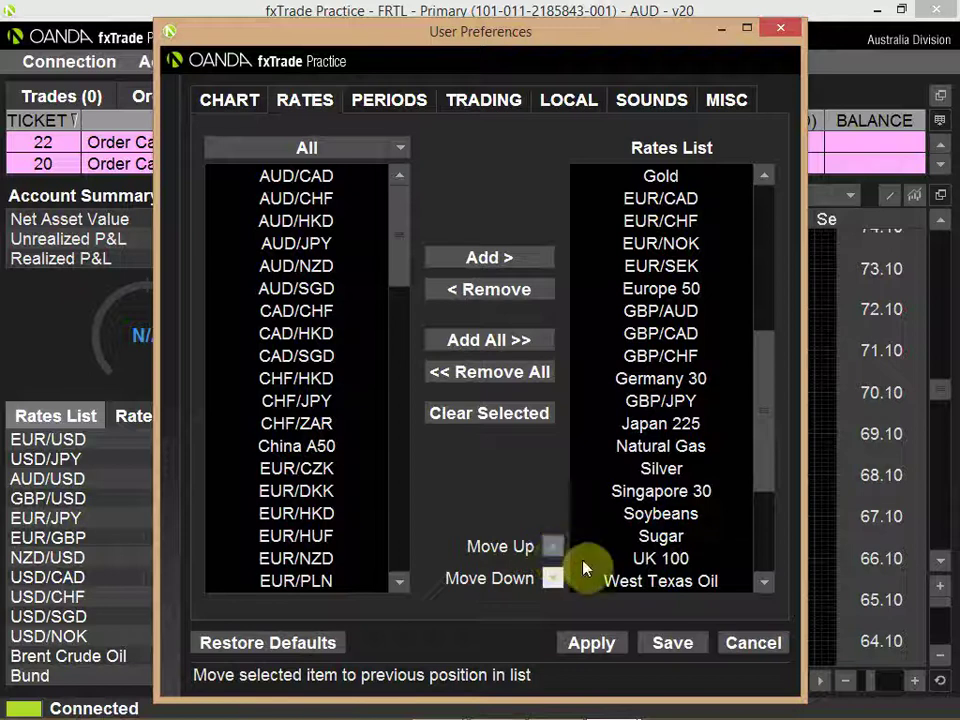
{"action": "left_click", "coordinate": [626, 582]}
{"action": "left_click", "coordinate": [553, 547]}
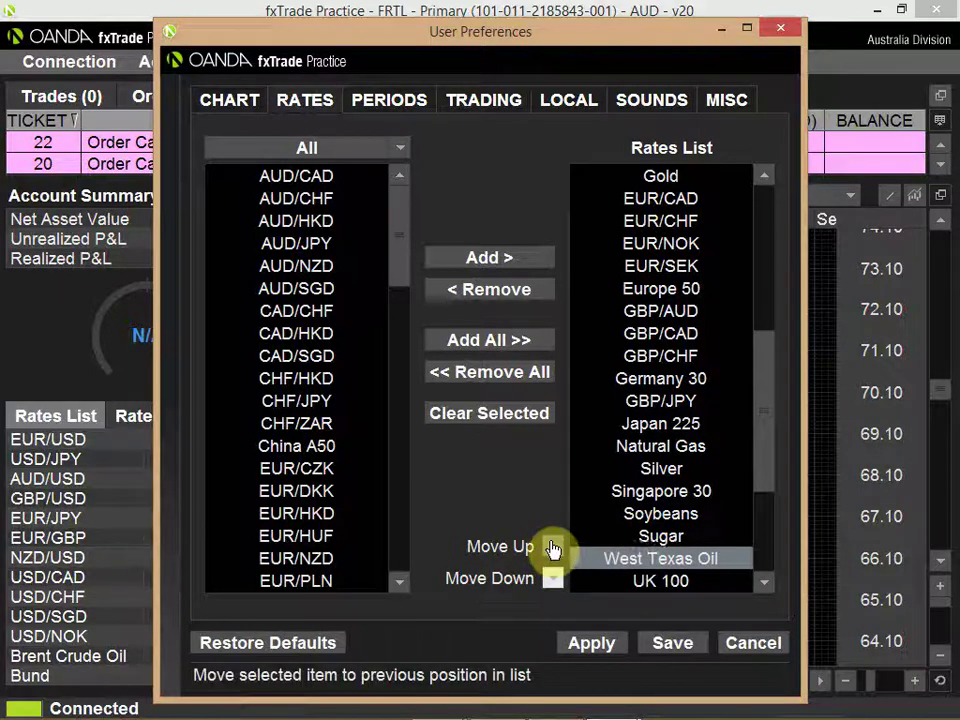
{"action": "left_click", "coordinate": [553, 547]}
{"action": "left_click", "coordinate": [553, 547]}
{"action": "left_click", "coordinate": [553, 547]}
{"action": "left_click", "coordinate": [553, 547]}
{"action": "left_click", "coordinate": [553, 547]}
{"action": "left_click", "coordinate": [553, 547]}
{"action": "left_click", "coordinate": [553, 547]}
{"action": "left_click", "coordinate": [553, 547]}
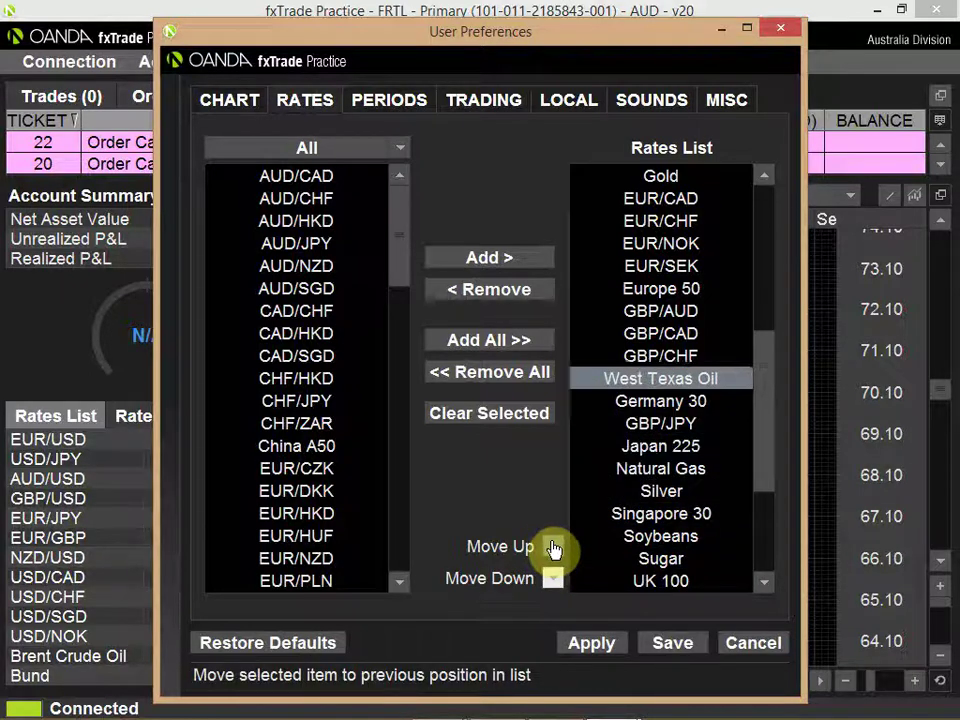
{"action": "left_click", "coordinate": [553, 547]}
{"action": "left_click", "coordinate": [553, 547]}
{"action": "left_click", "coordinate": [553, 547]}
{"action": "left_click", "coordinate": [553, 547]}
{"action": "left_click", "coordinate": [553, 547]}
{"action": "left_click", "coordinate": [553, 547]}
{"action": "left_click", "coordinate": [553, 547]}
{"action": "left_click", "coordinate": [553, 547]}
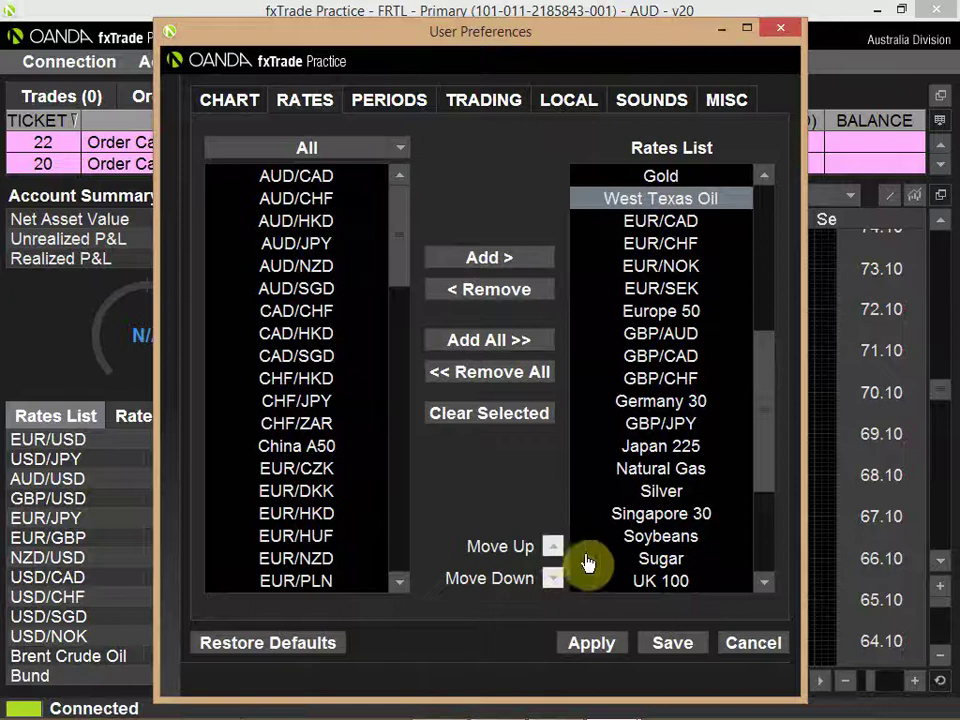
Step: Select Gold together with West Texas Oil and move both up above Corn
{"action": "left_click_drag", "start_coordinate": [773, 435], "coordinate": [778, 380]}
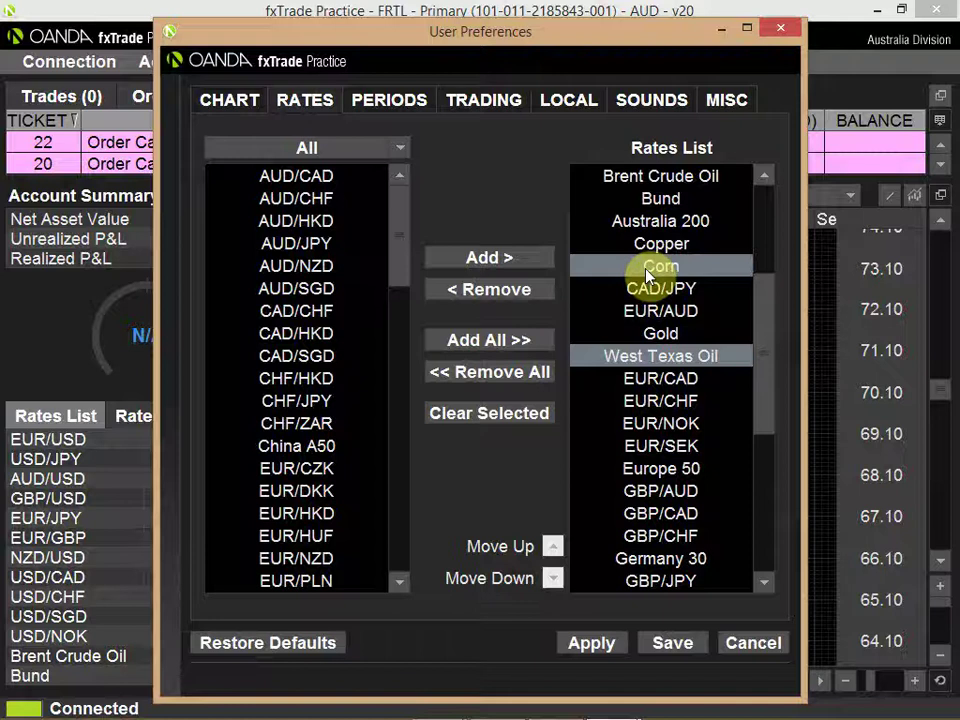
{"action": "left_click", "coordinate": [625, 343], "text": "ctrl"}
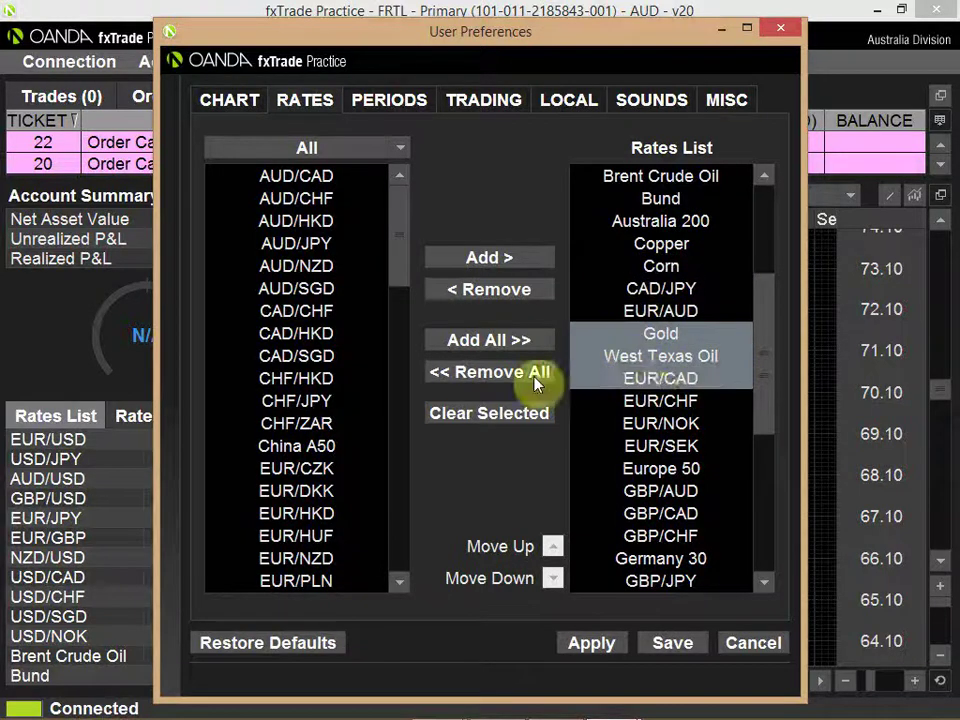
{"action": "left_click", "coordinate": [553, 547]}
{"action": "left_click", "coordinate": [553, 550]}
{"action": "left_click", "coordinate": [553, 552]}
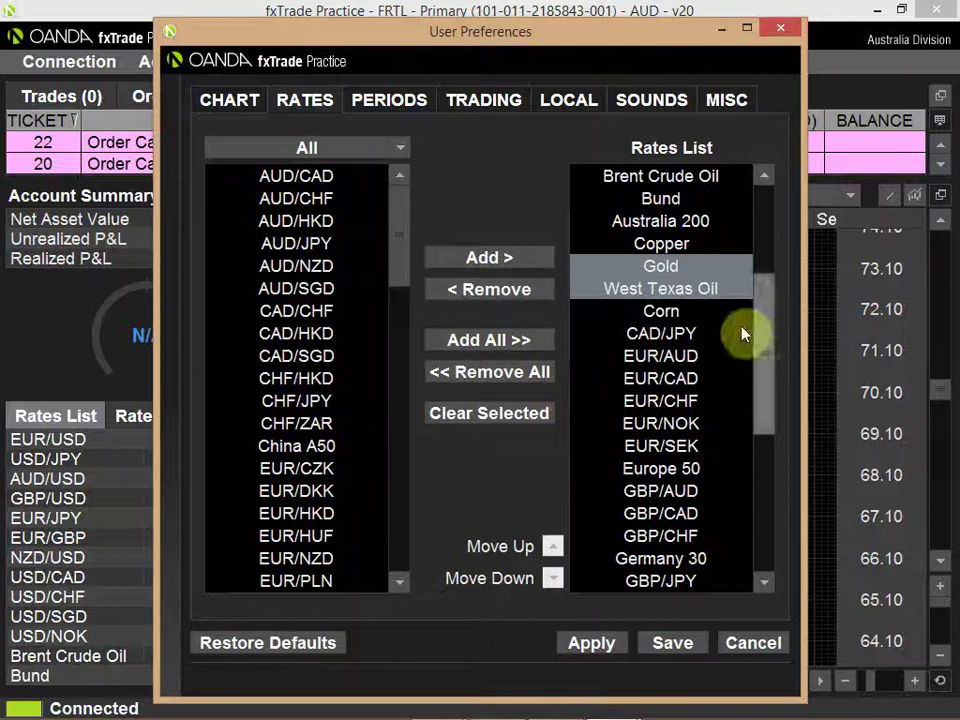
Step: Add Copper to the selection and raise the Copper, Gold, West Texas Oil block to the top
{"action": "left_click", "coordinate": [627, 243], "text": "ctrl"}
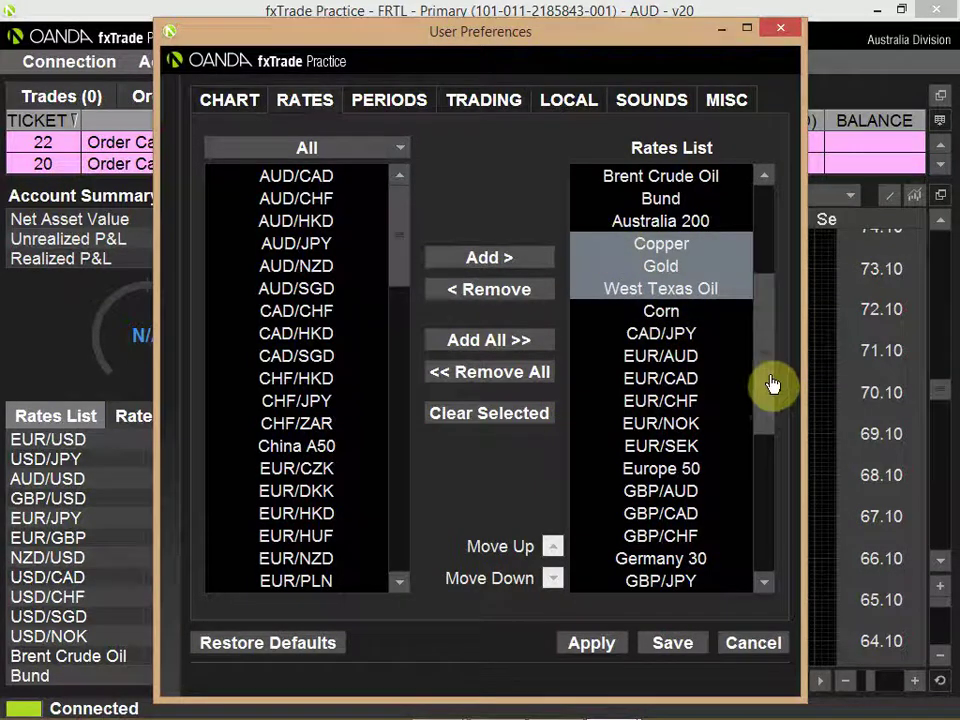
{"action": "left_click_drag", "start_coordinate": [771, 386], "coordinate": [773, 337]}
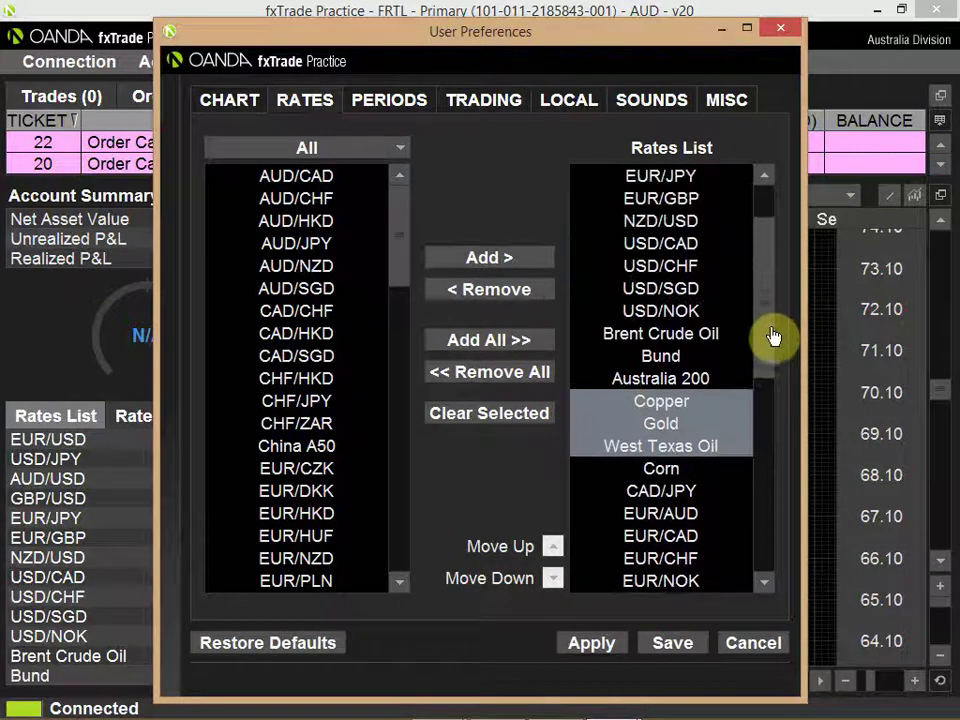
{"action": "left_click", "coordinate": [554, 549]}
{"action": "left_click", "coordinate": [554, 549]}
{"action": "left_click", "coordinate": [554, 549]}
{"action": "left_click", "coordinate": [556, 553]}
{"action": "left_click", "coordinate": [556, 553]}
{"action": "left_click", "coordinate": [556, 553]}
{"action": "left_click", "coordinate": [556, 553]}
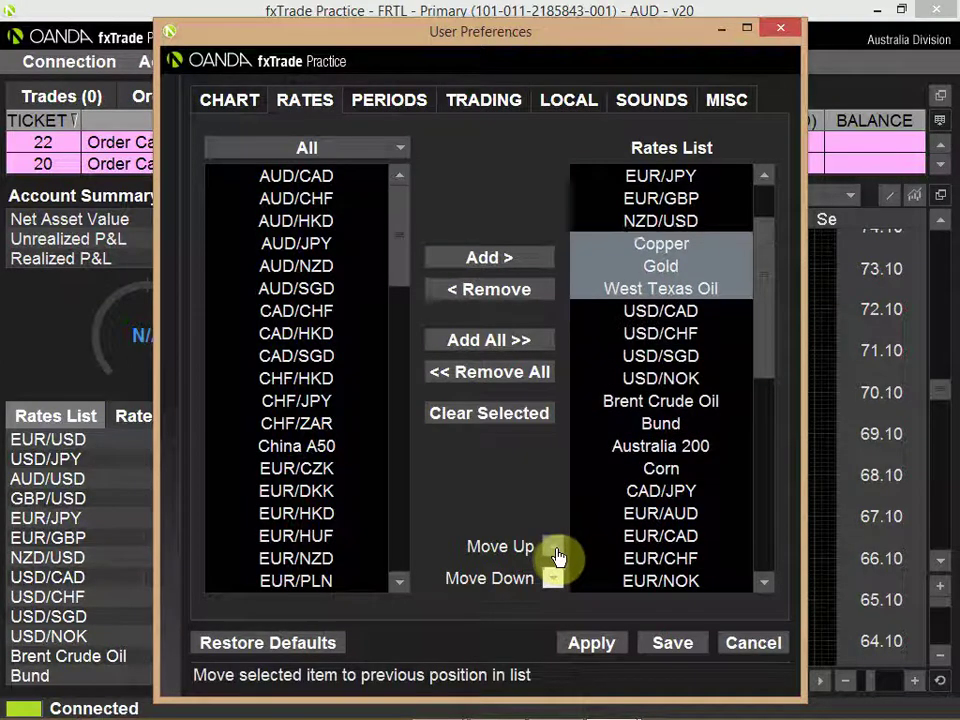
{"action": "left_click", "coordinate": [557, 553]}
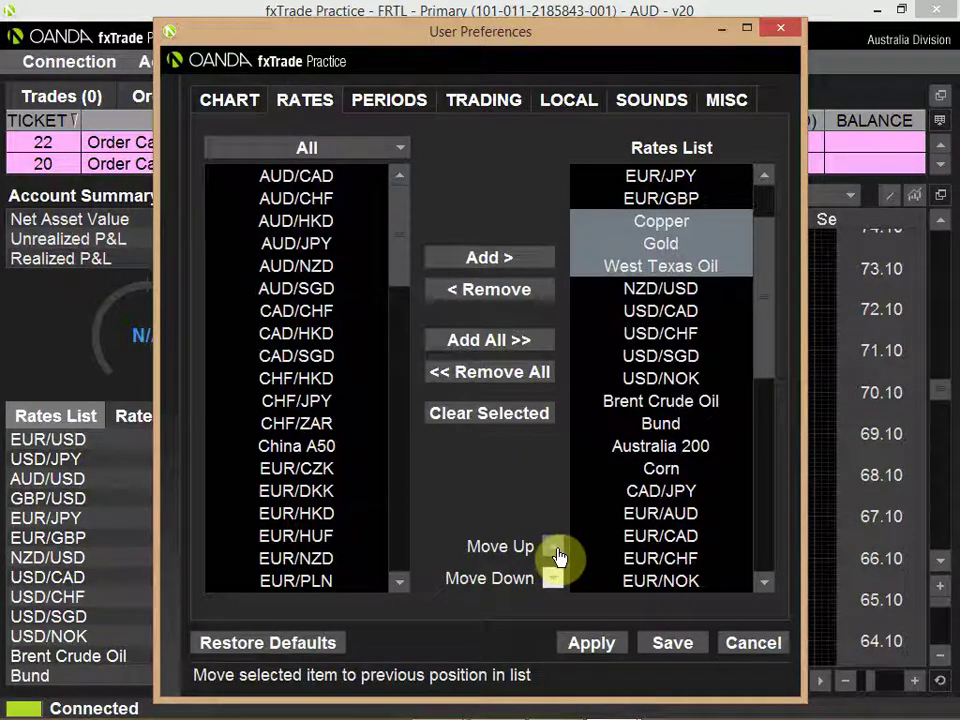
{"action": "left_click", "coordinate": [555, 550]}
{"action": "left_click", "coordinate": [555, 550]}
{"action": "left_click", "coordinate": [555, 550]}
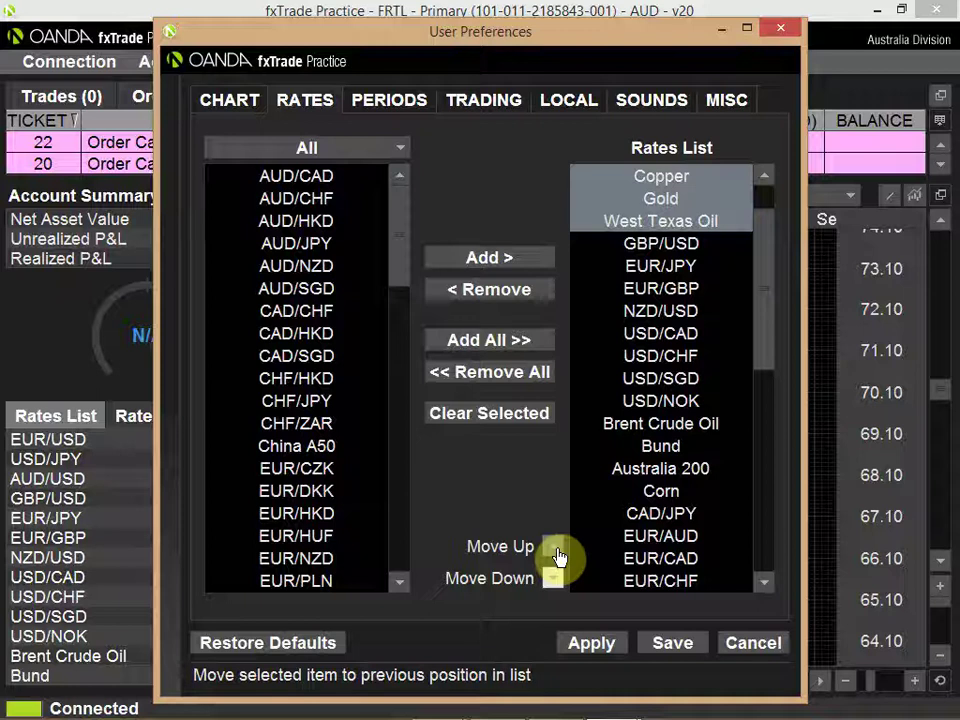
{"action": "left_click", "coordinate": [556, 552]}
{"action": "left_click", "coordinate": [556, 552]}
{"action": "left_click", "coordinate": [556, 552]}
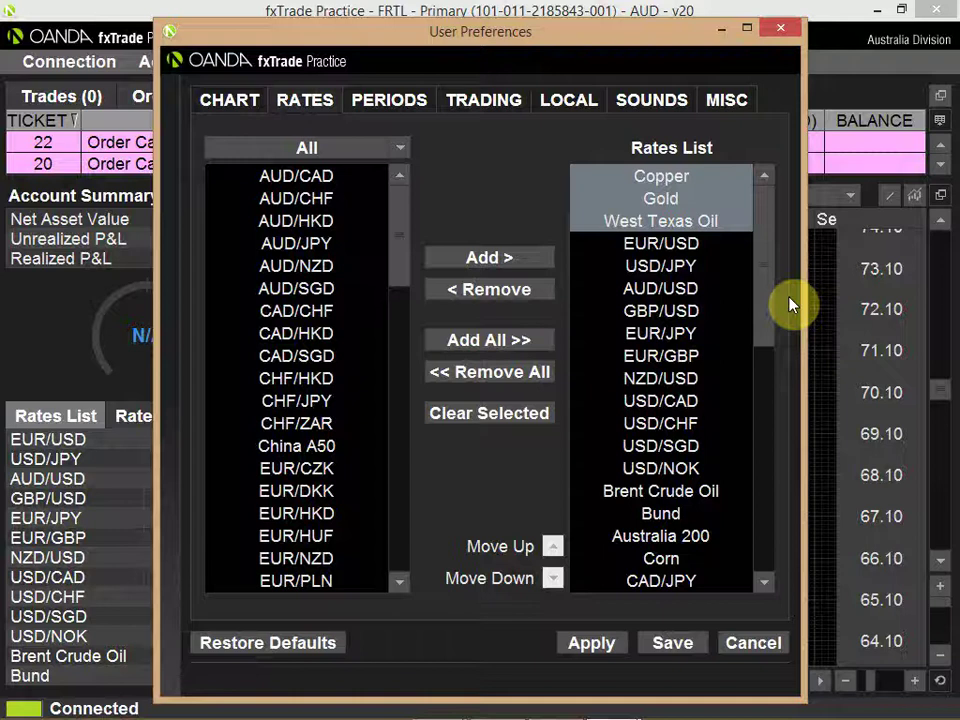
Step: Move EUR/USD down below AUD/USD, then remove it from the Rates List
{"action": "left_click", "coordinate": [634, 241]}
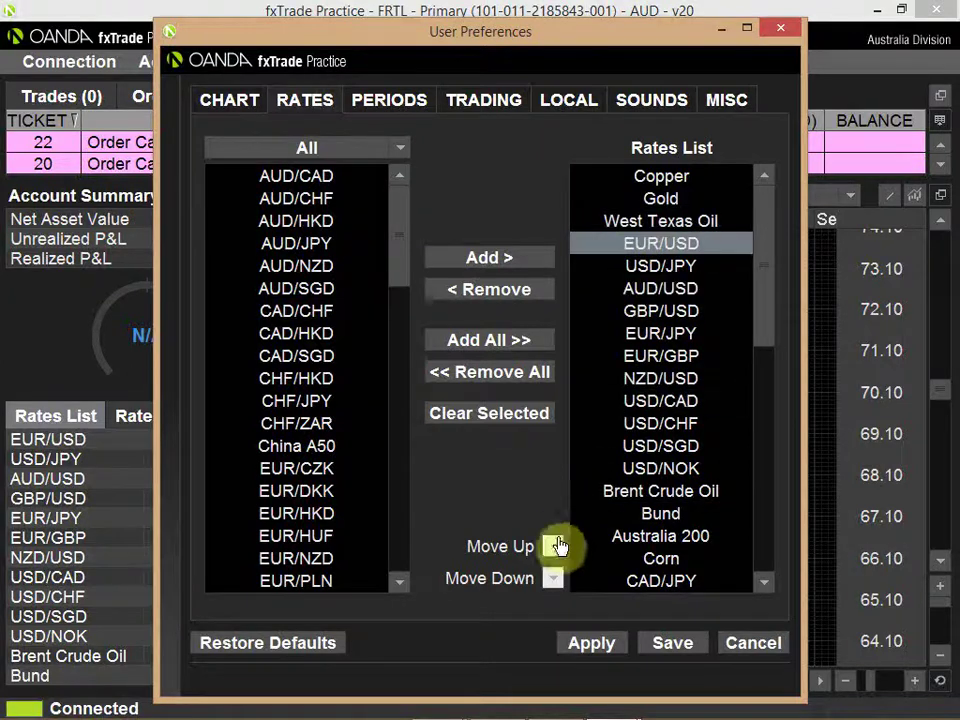
{"action": "left_click", "coordinate": [552, 582]}
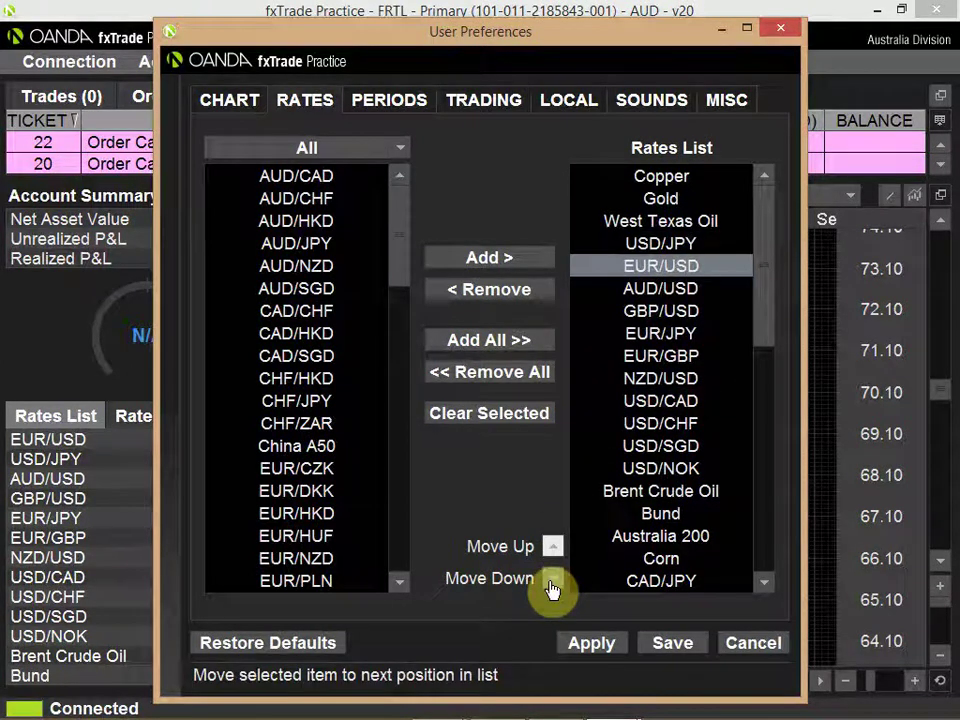
{"action": "left_click", "coordinate": [552, 582]}
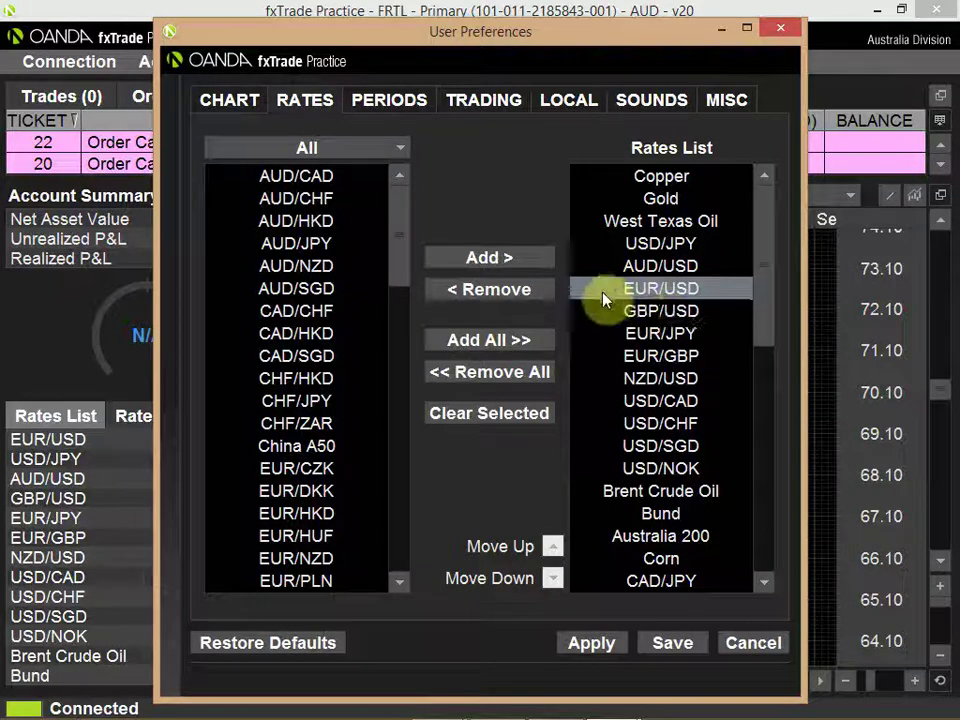
{"action": "mouse_move", "coordinate": [610, 300]}
{"action": "left_mouse_down"}
{"action": "mouse_move", "coordinate": [636, 332]}
{"action": "mouse_move", "coordinate": [615, 294]}
{"action": "mouse_move", "coordinate": [616, 311]}
{"action": "left_mouse_up"}
{"action": "left_click_drag", "start_coordinate": [616, 372], "coordinate": [707, 302]}
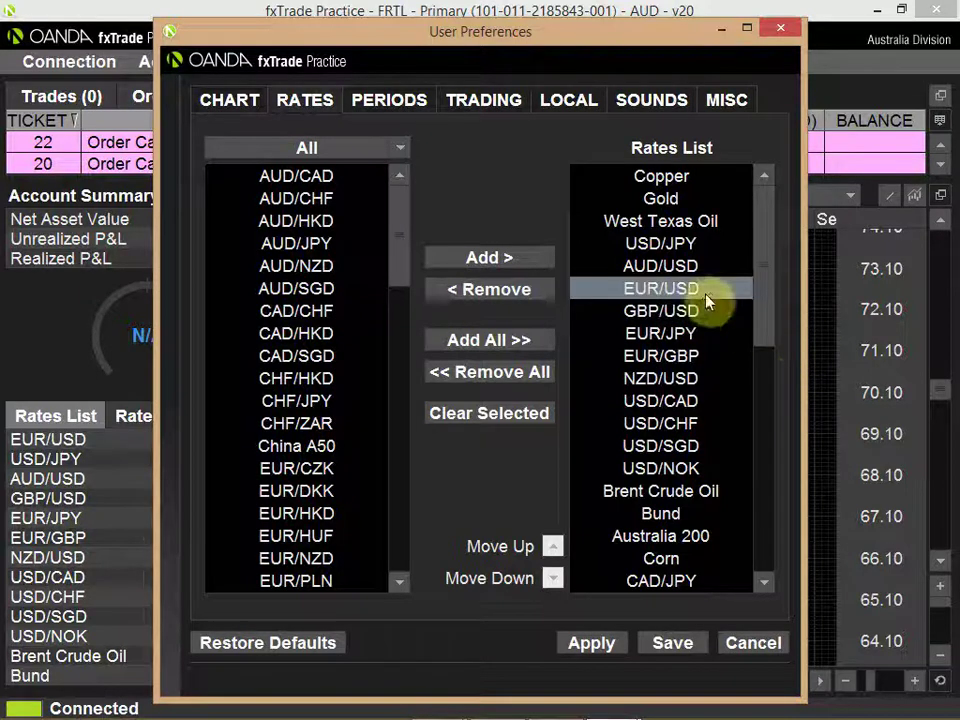
{"action": "left_click", "coordinate": [460, 289]}
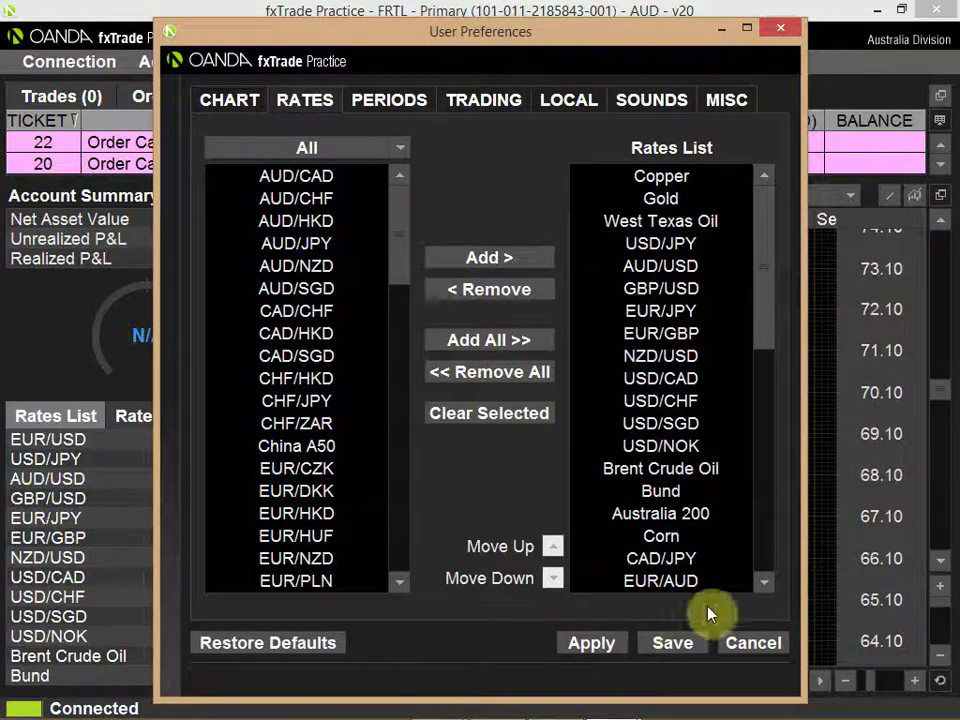
{"action": "left_click_drag", "start_coordinate": [767, 309], "coordinate": [779, 278]}
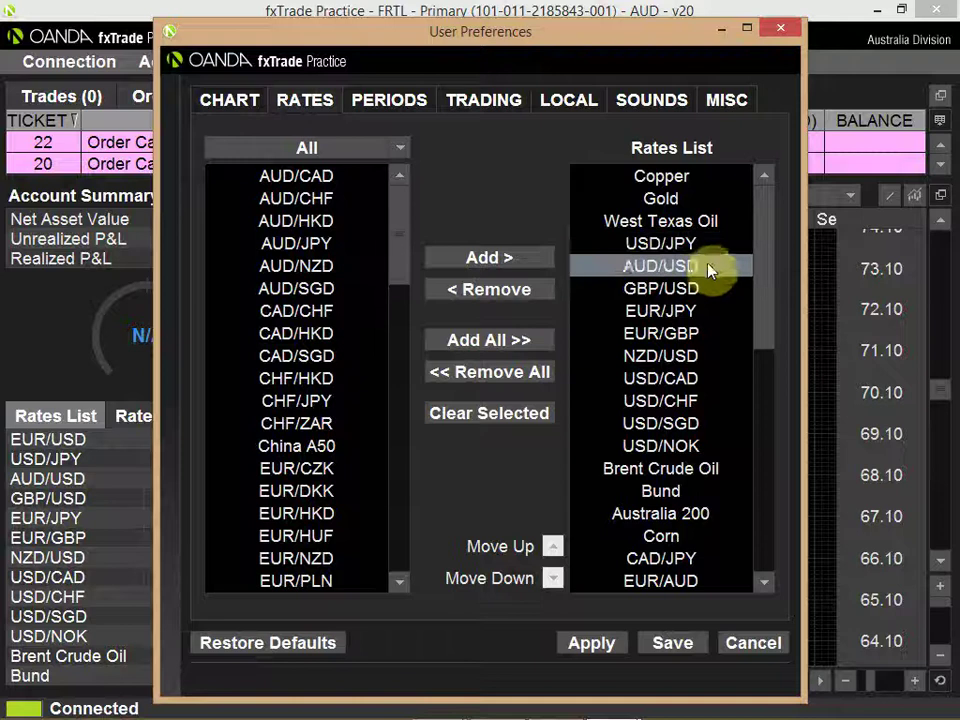
{"action": "left_click_drag", "start_coordinate": [761, 311], "coordinate": [783, 540]}
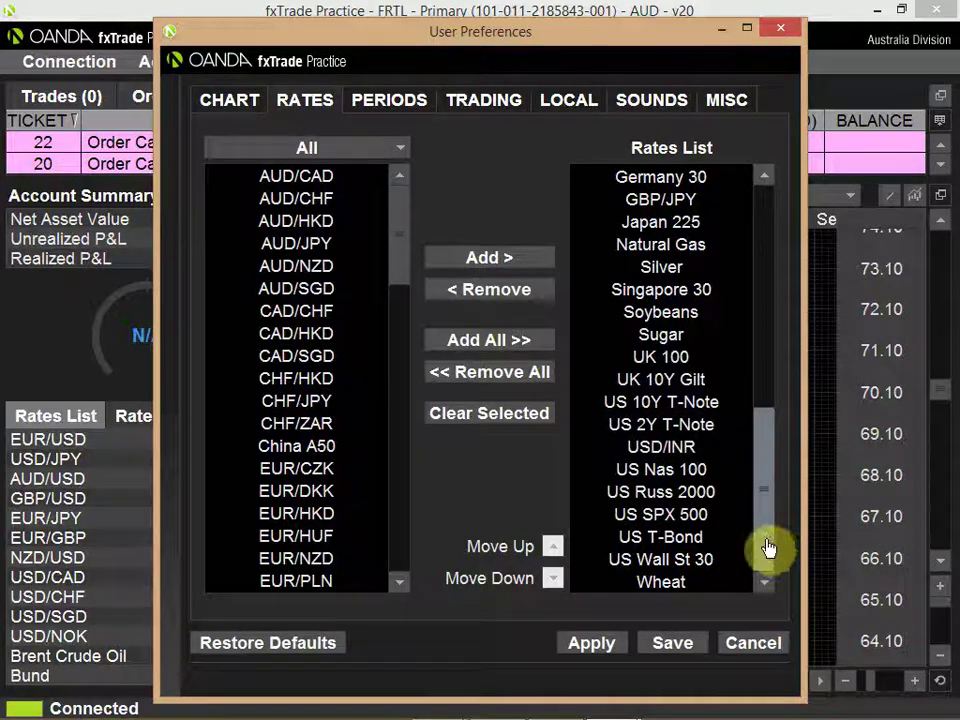
{"action": "left_click_drag", "start_coordinate": [767, 553], "coordinate": [780, 318]}
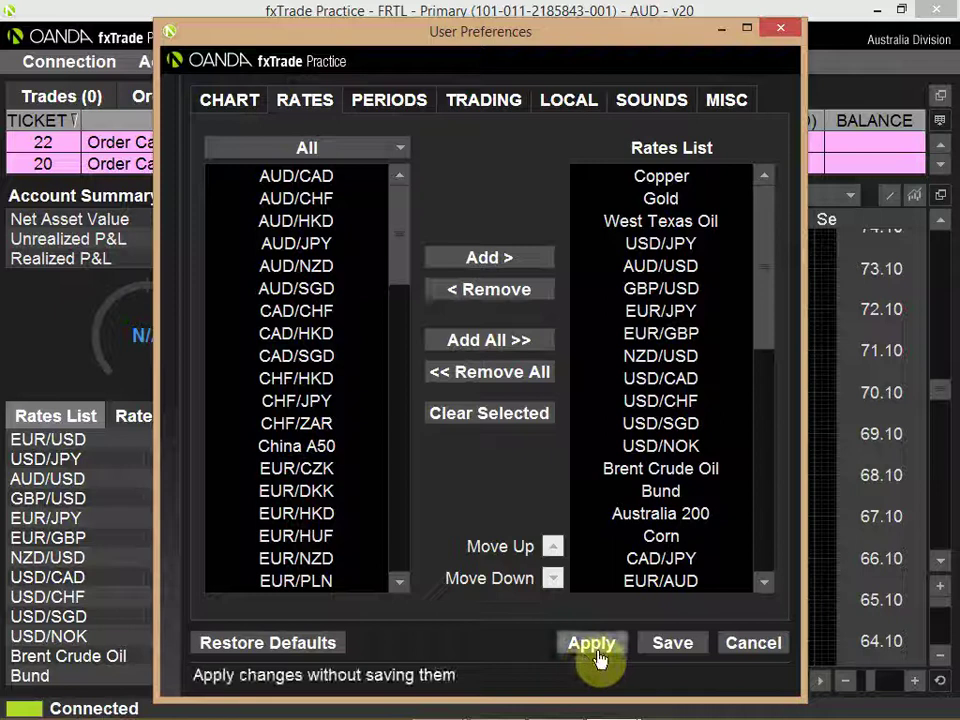
Step: Save the User Preferences so the new rates order is applied
{"action": "left_click", "coordinate": [674, 645]}
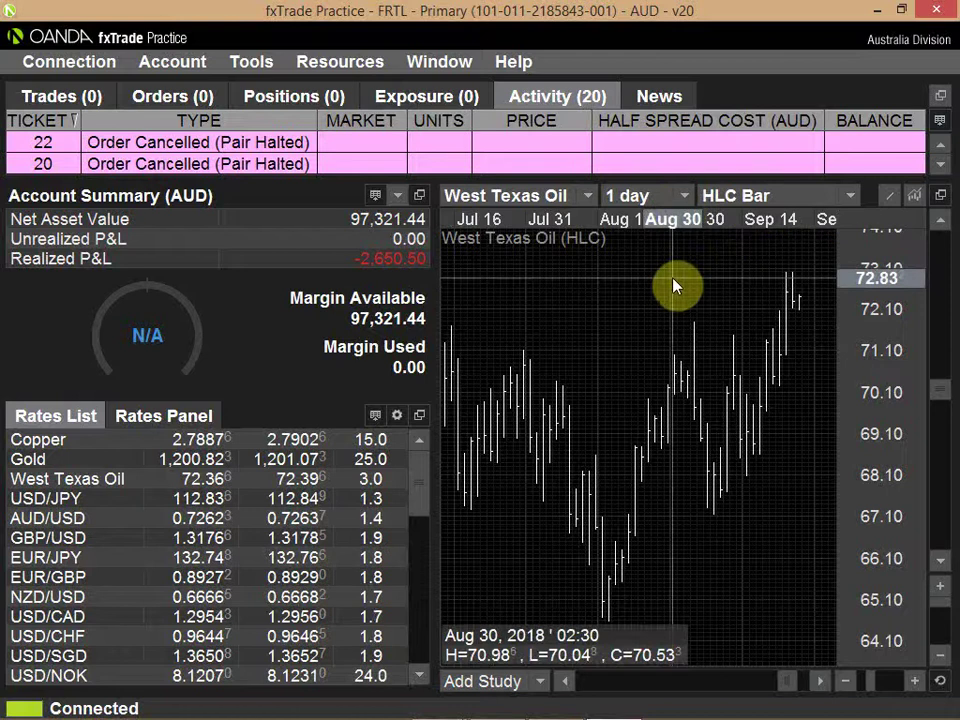
{"action": "scroll", "coordinate": [673, 286], "scroll_direction": "down", "scroll_amount": 5}
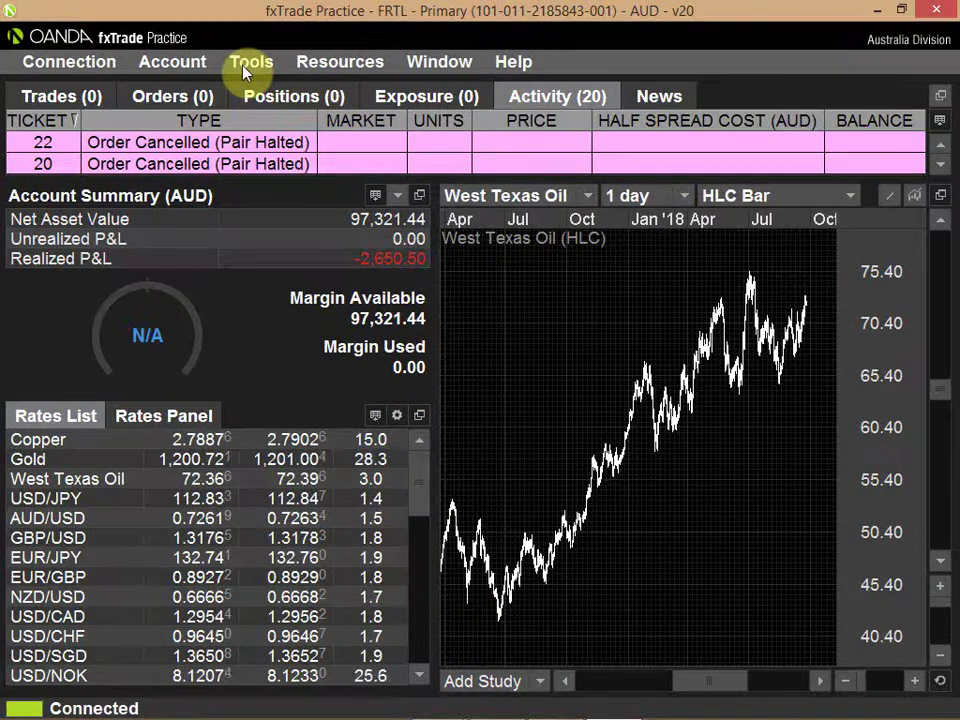
{"action": "key", "text": "alt+Tab"}
{"action": "key", "text": "alt+Tab"}
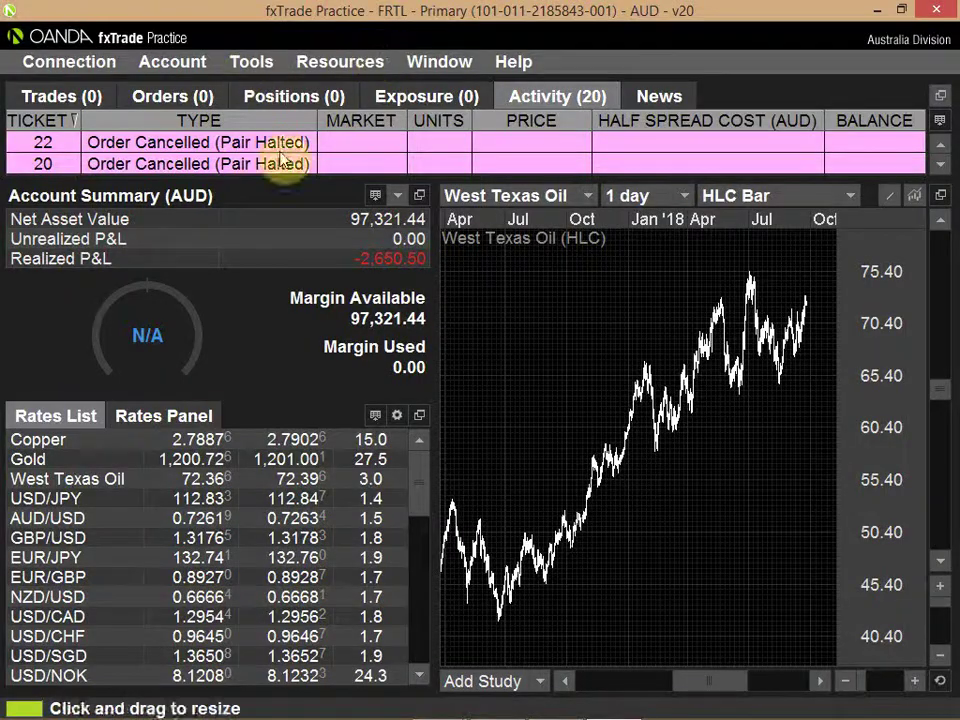
Step: Switch rates to tiles and back to the list, then pop it into a Current Rates window
{"action": "left_click", "coordinate": [165, 416]}
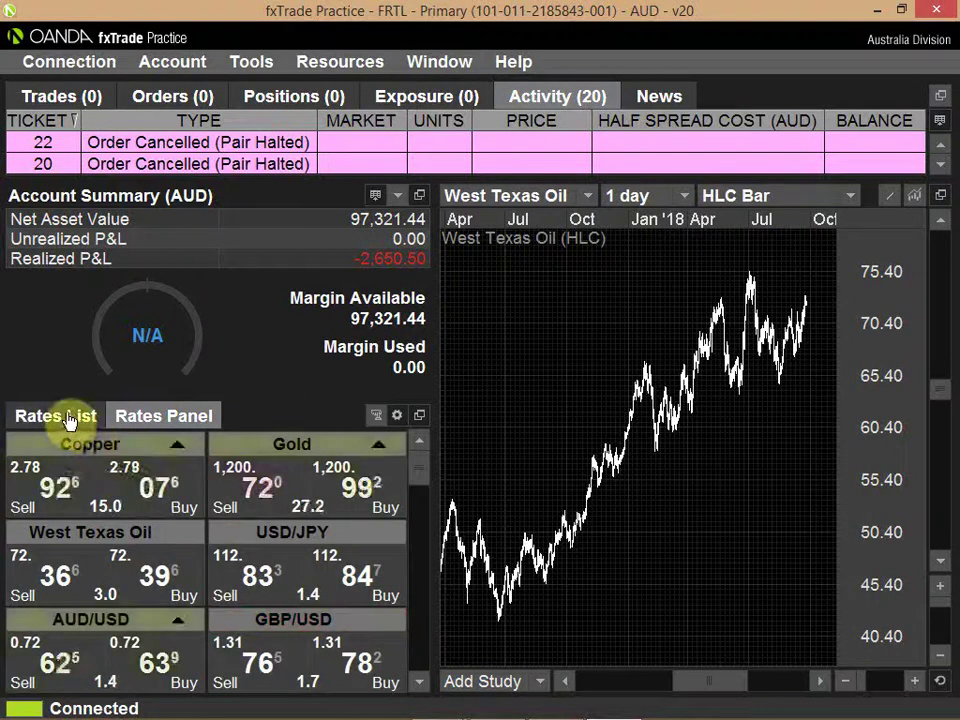
{"action": "left_click", "coordinate": [68, 418]}
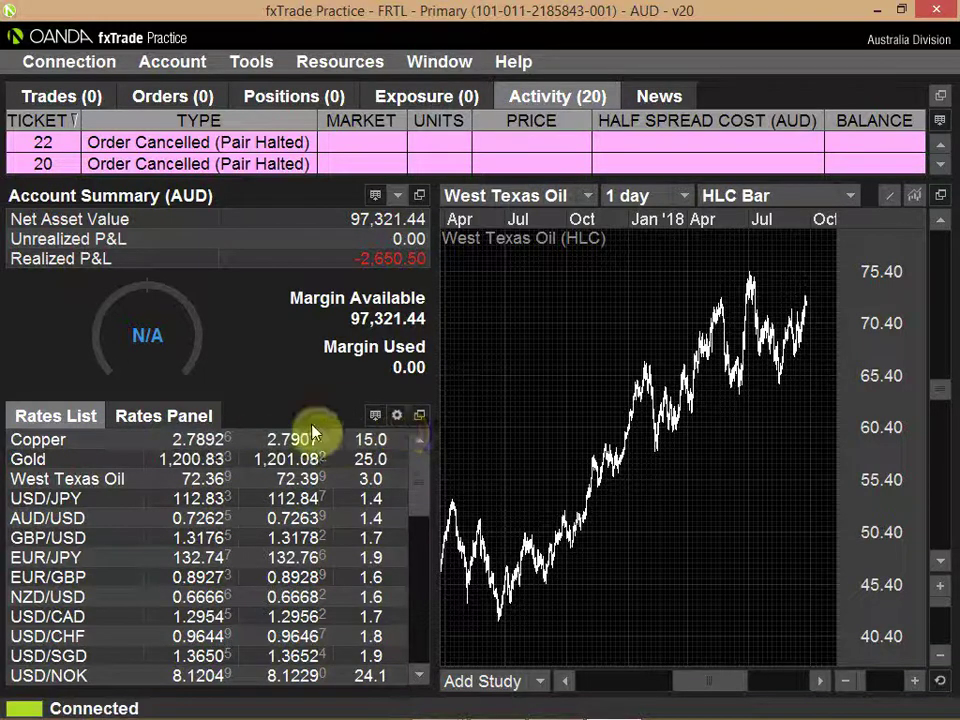
{"action": "left_click", "coordinate": [420, 416]}
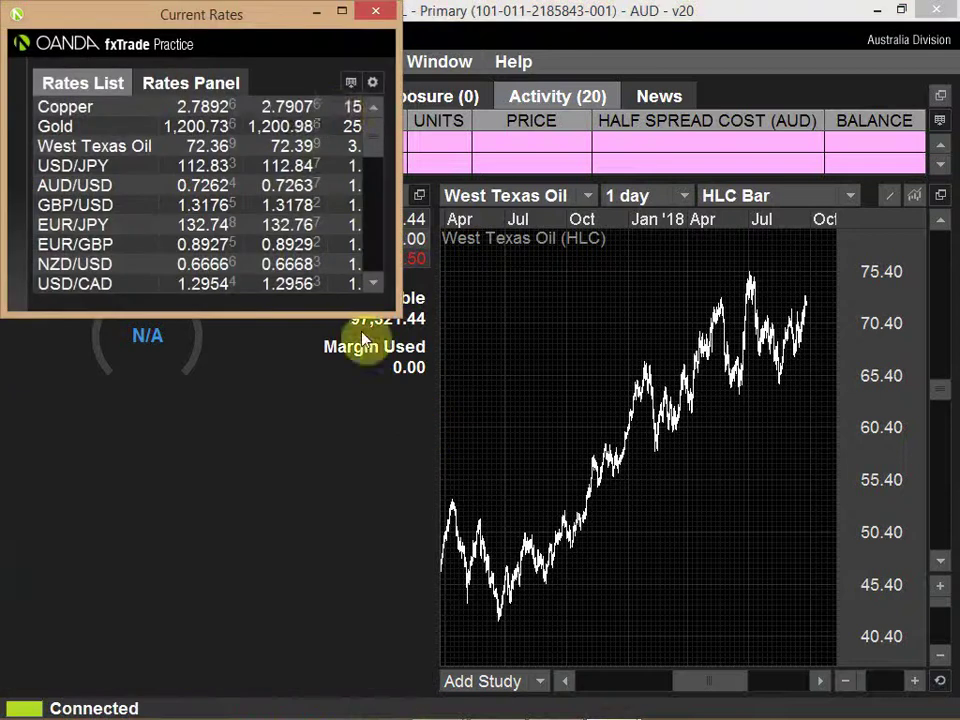
Step: Maximize the floating Current Rates window, then close it so rates dock back in the workspace
{"action": "left_click", "coordinate": [342, 17]}
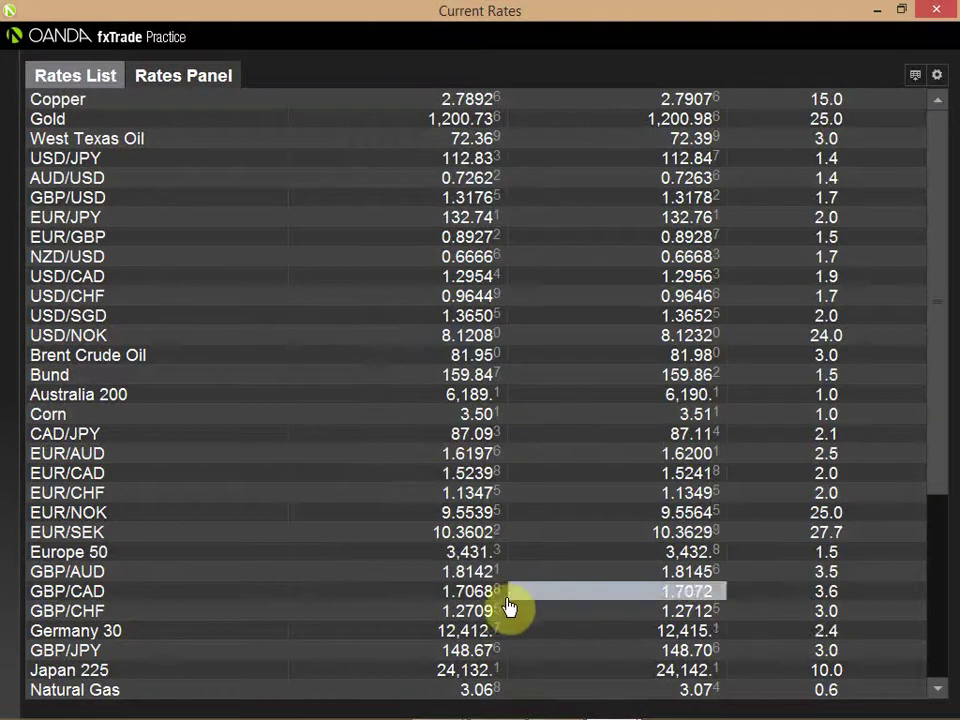
{"action": "left_click", "coordinate": [937, 12]}
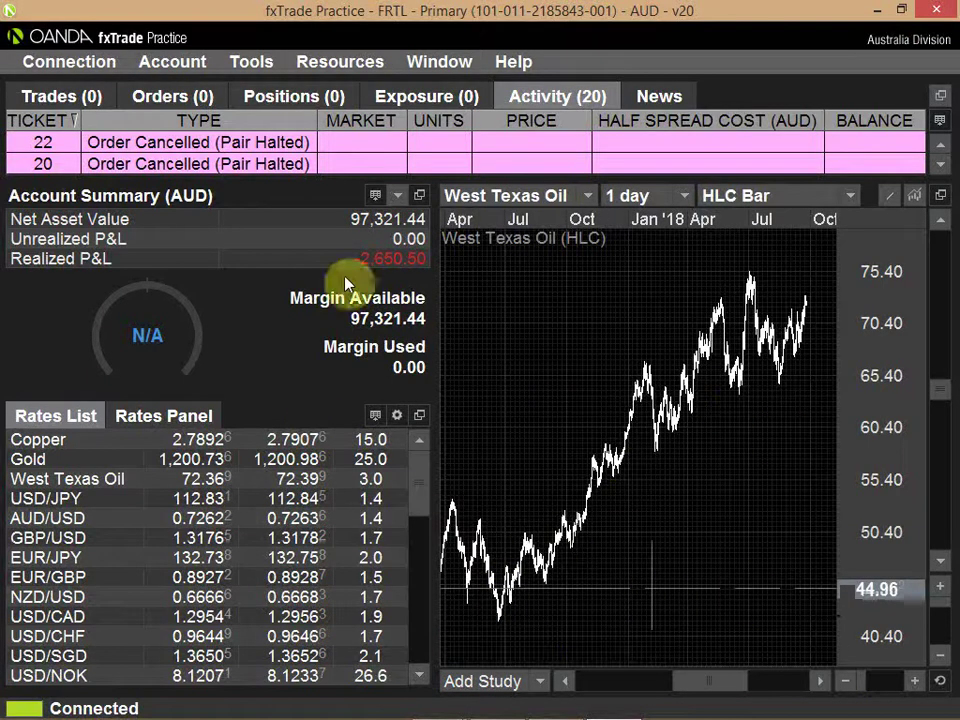
{"action": "left_click", "coordinate": [248, 62]}
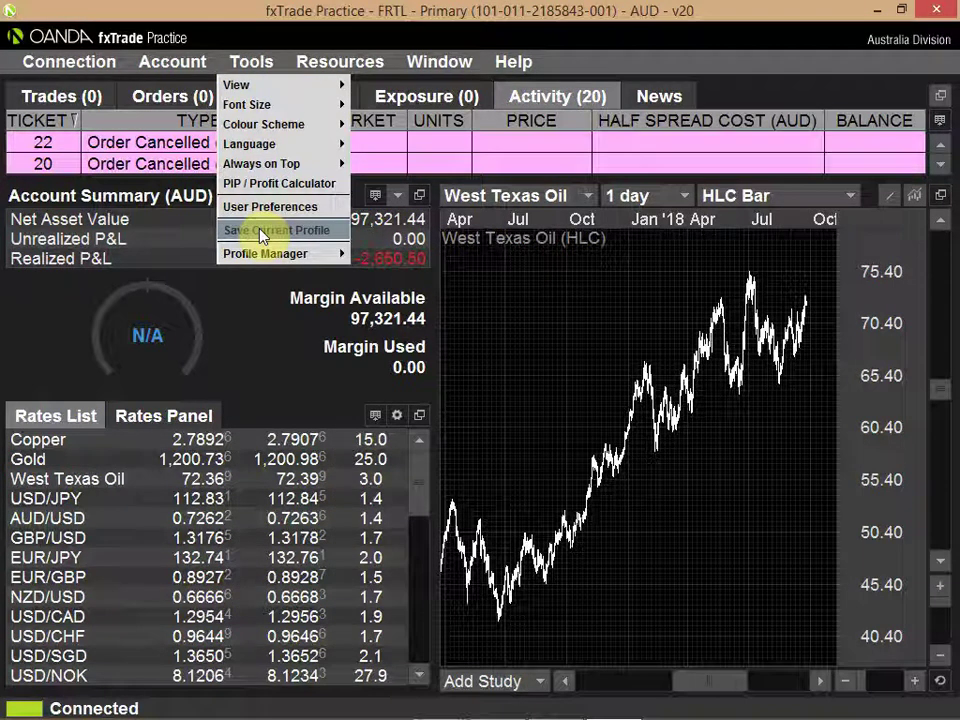
Step: Save the current workspace as a new profile named IFM-SEP'18
{"action": "mouse_move", "coordinate": [262, 256]}
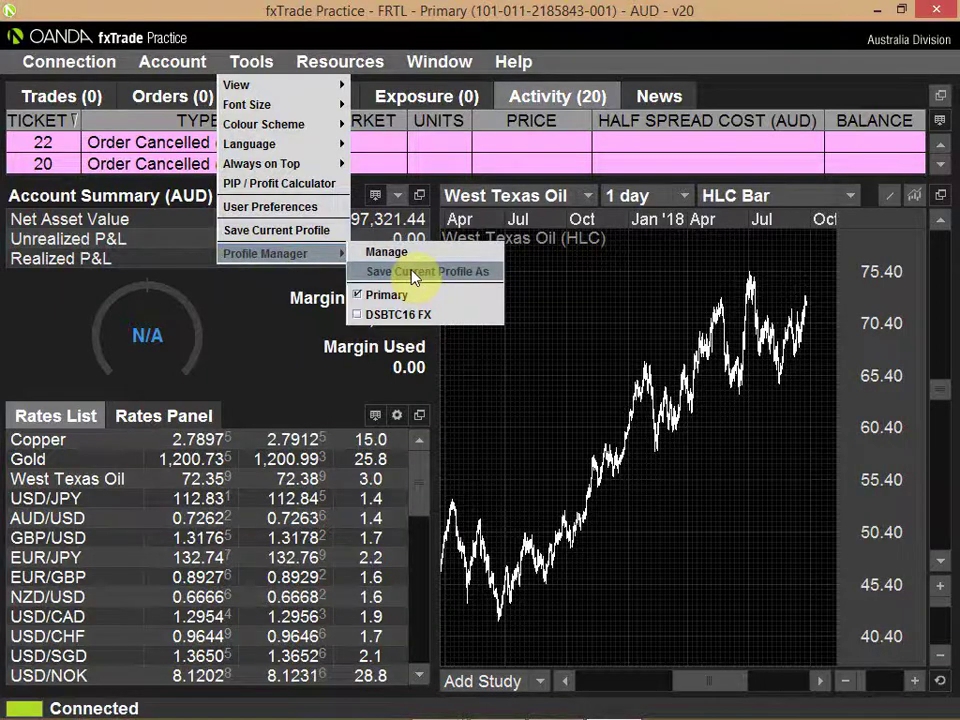
{"action": "left_click", "coordinate": [413, 274]}
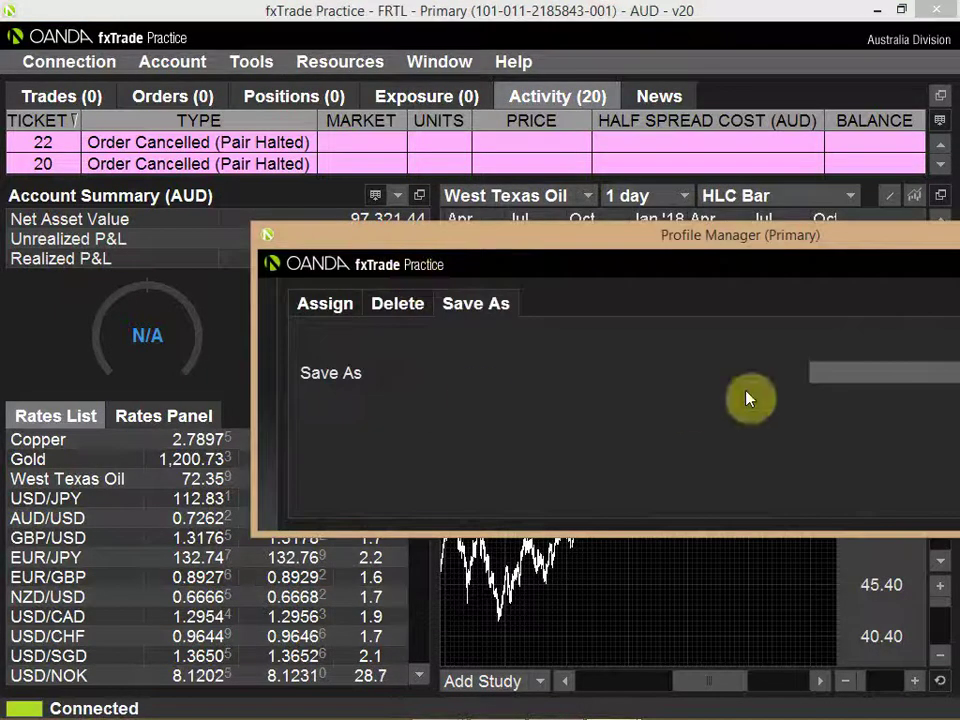
{"action": "left_click_drag", "start_coordinate": [707, 243], "coordinate": [590, 237]}
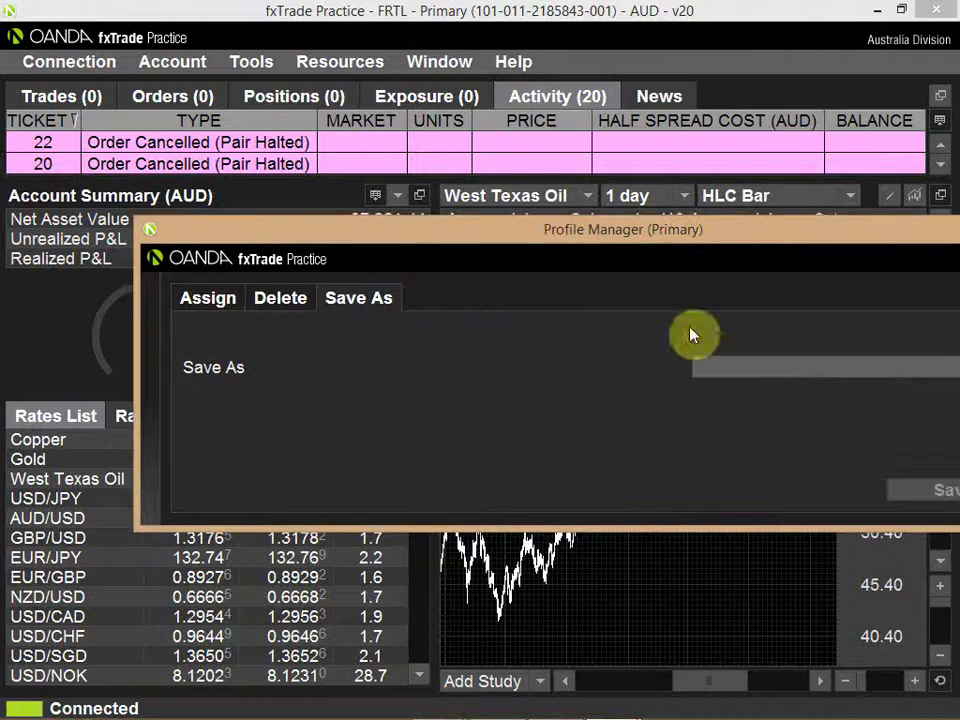
{"action": "left_click", "coordinate": [760, 368]}
{"action": "type", "text": "IF"}
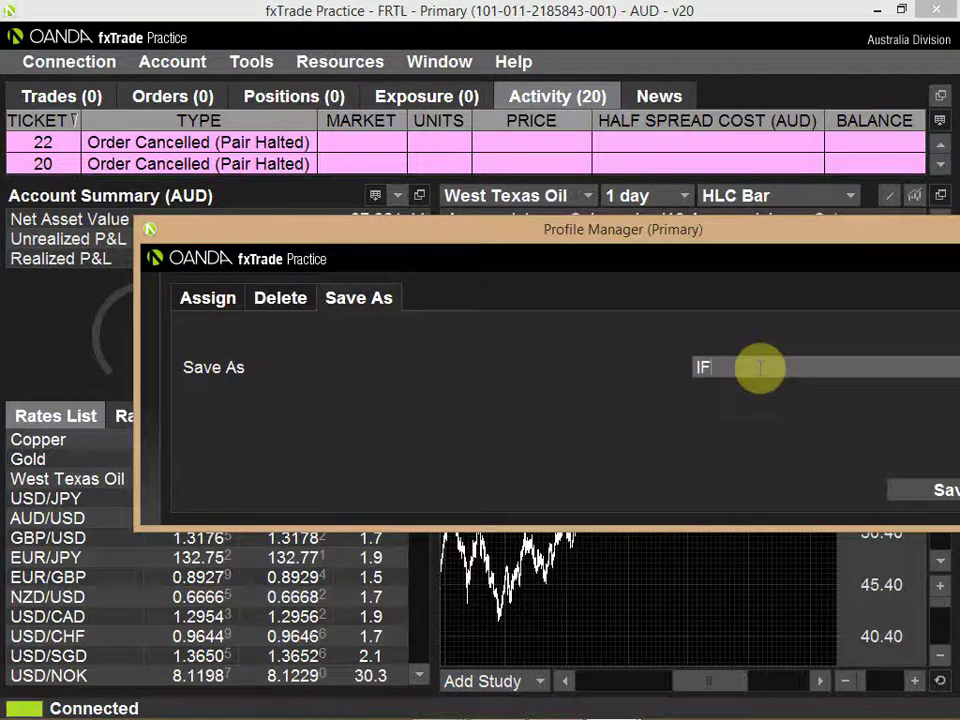
{"action": "type", "text": "M"}
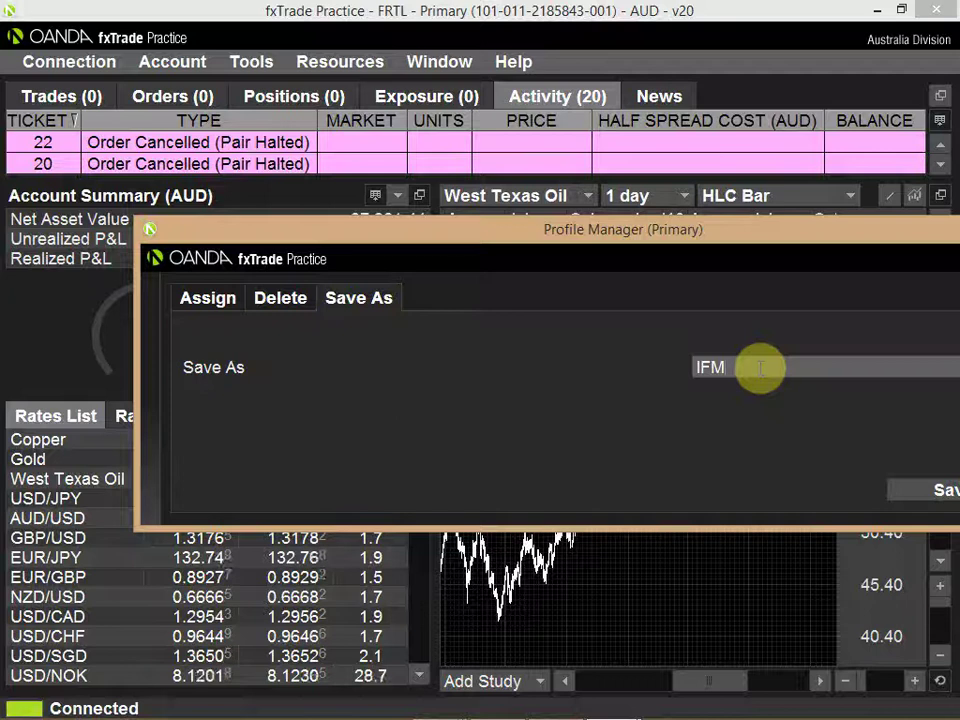
{"action": "type", "text": "-SEP"}
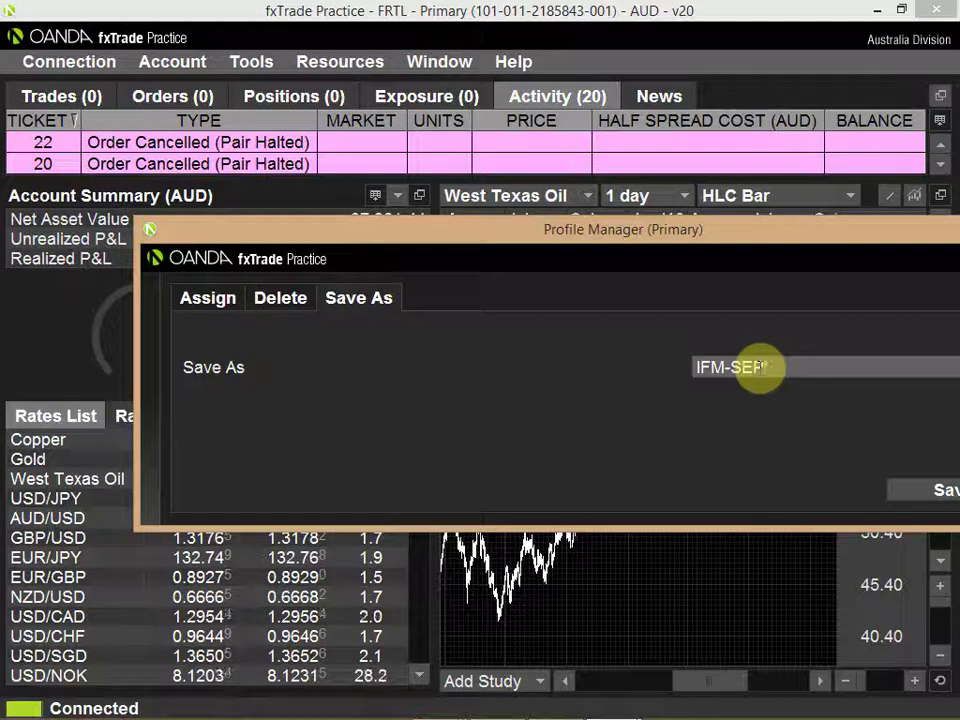
{"action": "type", "text": "'18"}
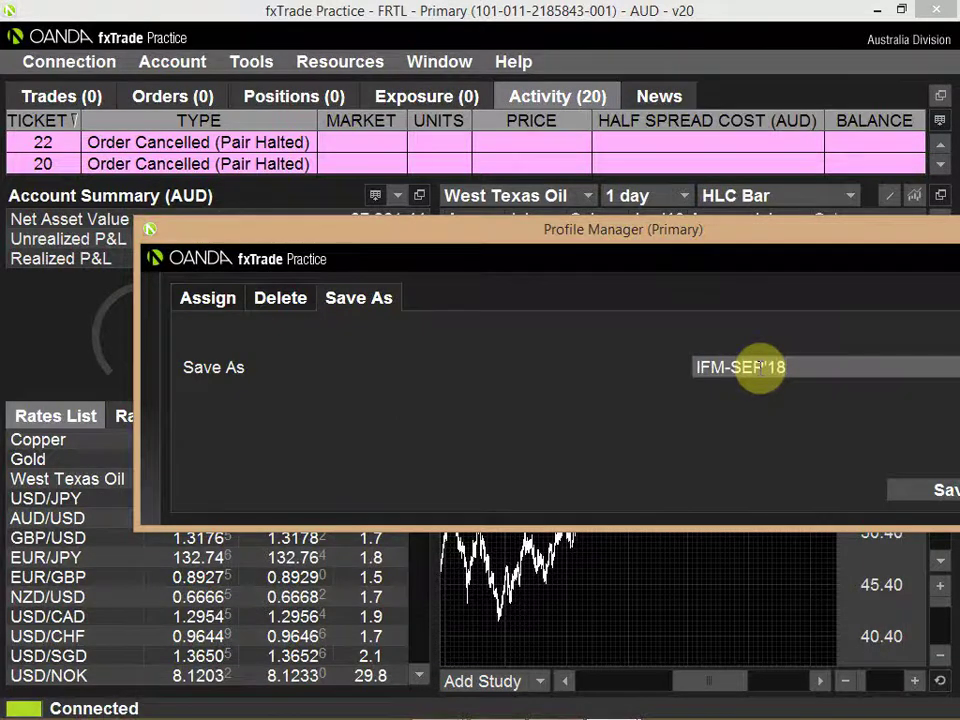
{"action": "right_click", "coordinate": [724, 222]}
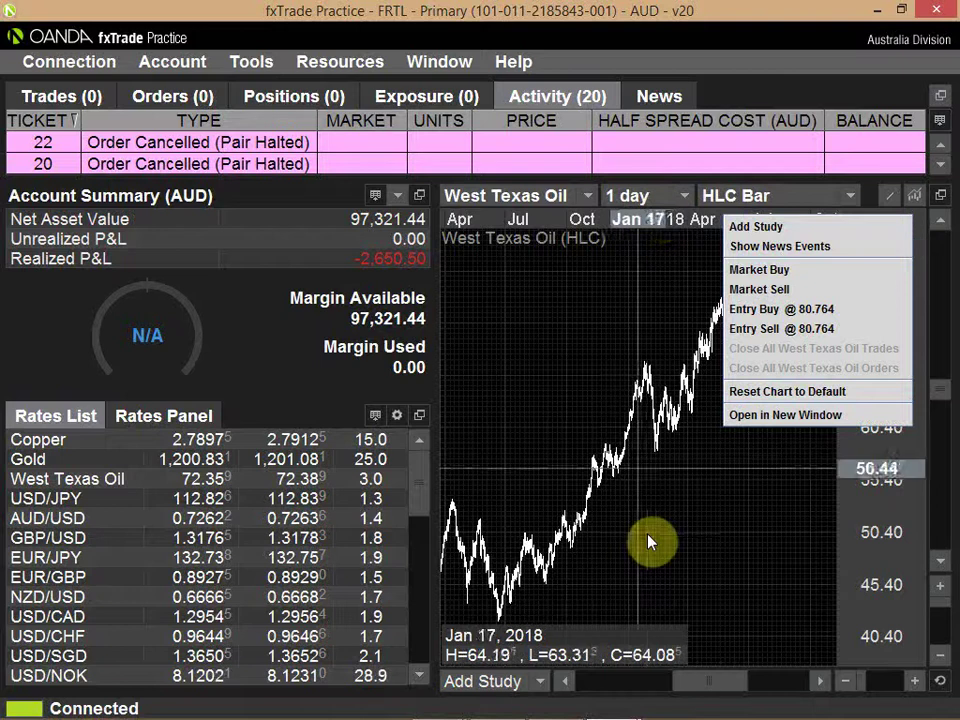
{"action": "key", "text": "alt+Tab"}
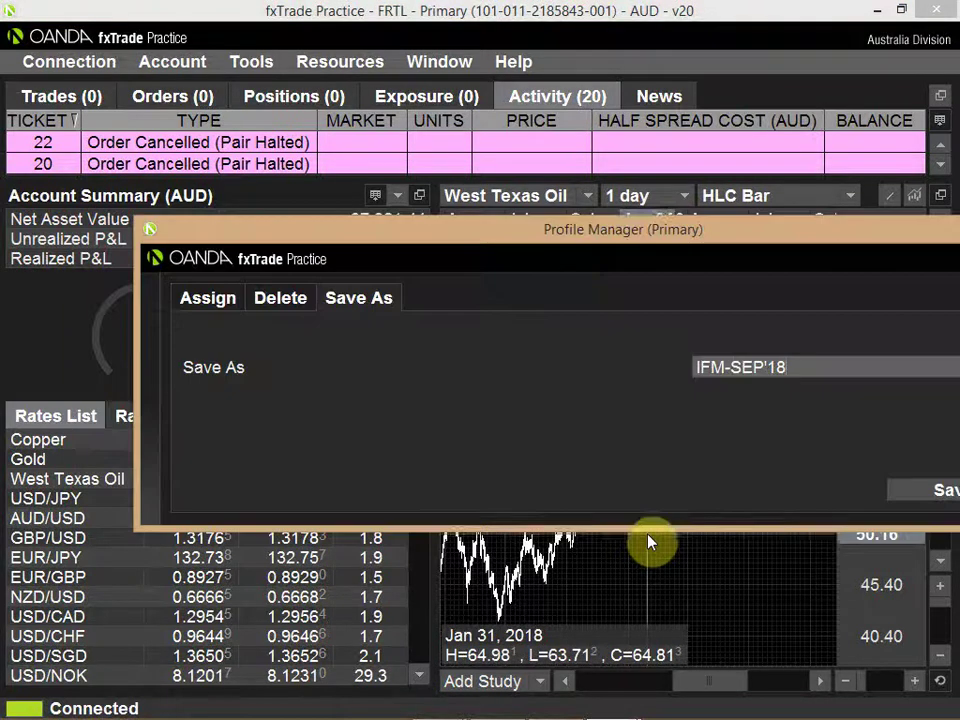
{"action": "left_click_drag", "start_coordinate": [602, 238], "coordinate": [416, 229]}
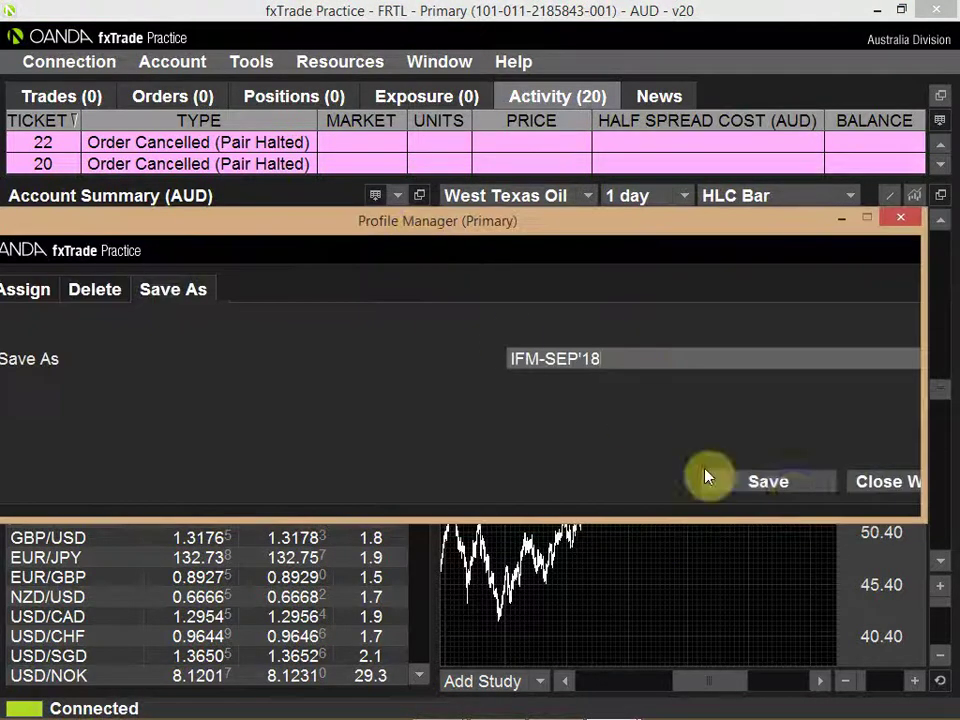
{"action": "left_click", "coordinate": [805, 490]}
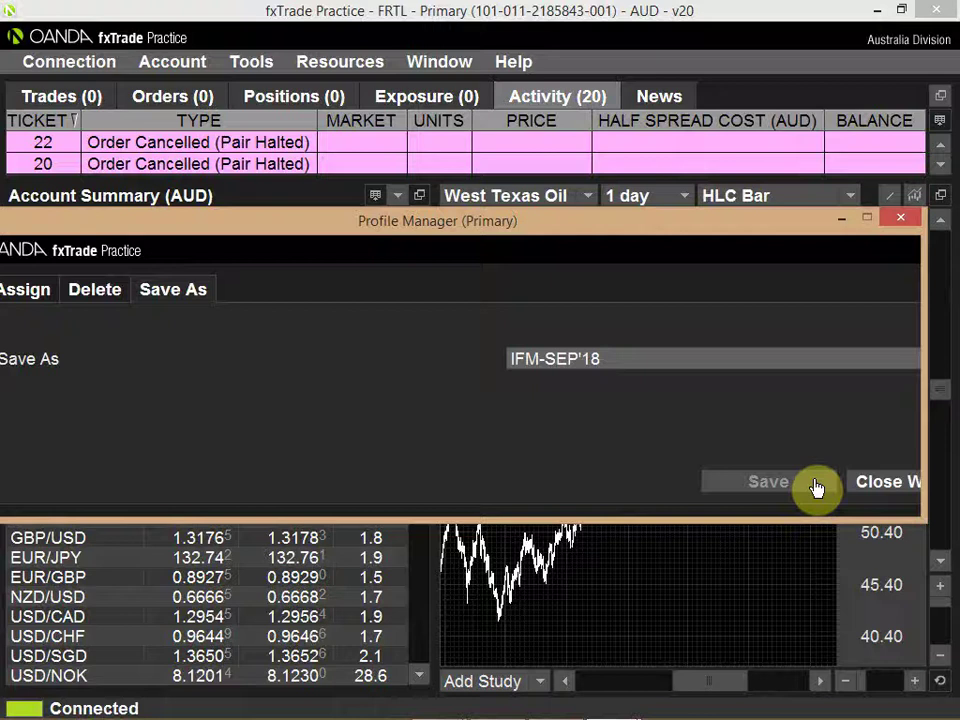
{"action": "left_click", "coordinate": [880, 485]}
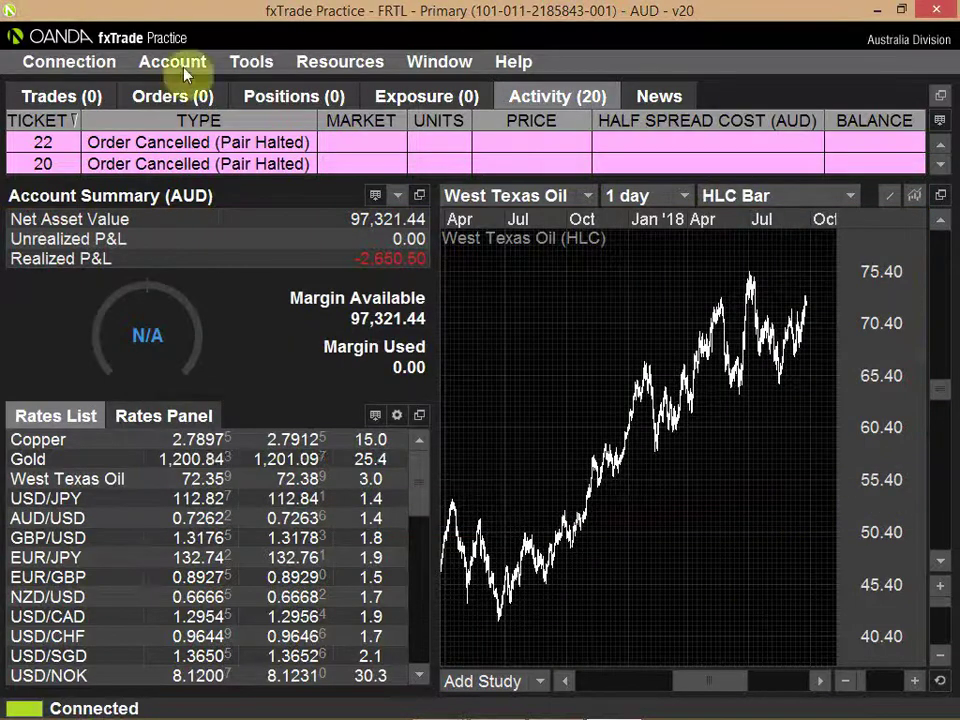
Step: Check in the Tools profile list that IFM-SEP'18 is the active profile
{"action": "left_click", "coordinate": [251, 61]}
{"action": "mouse_move", "coordinate": [272, 256]}
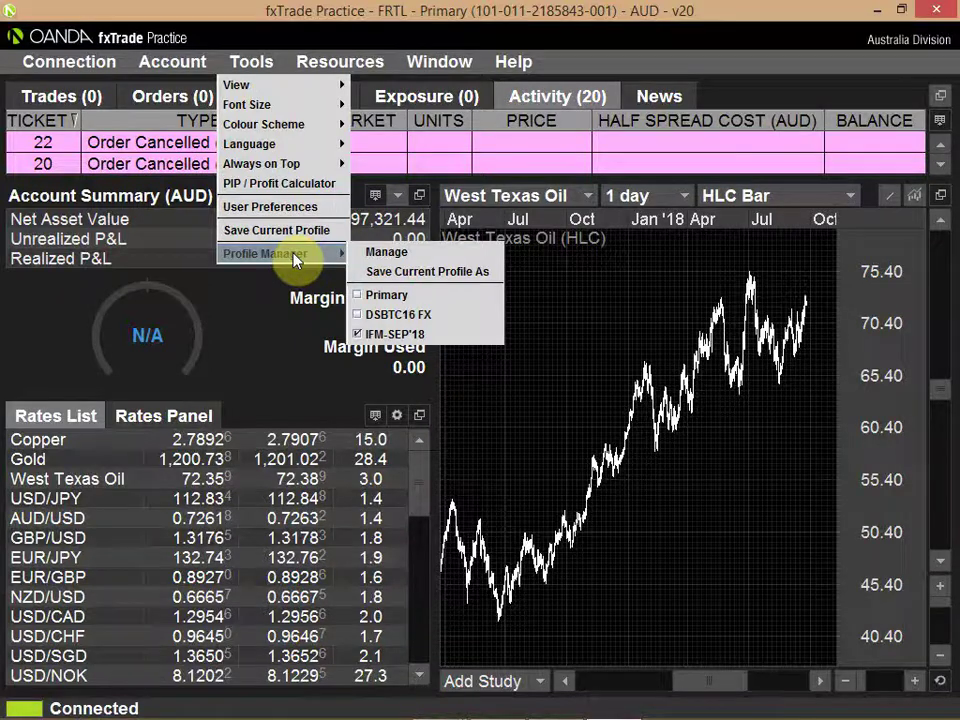
{"action": "left_click", "coordinate": [265, 14]}
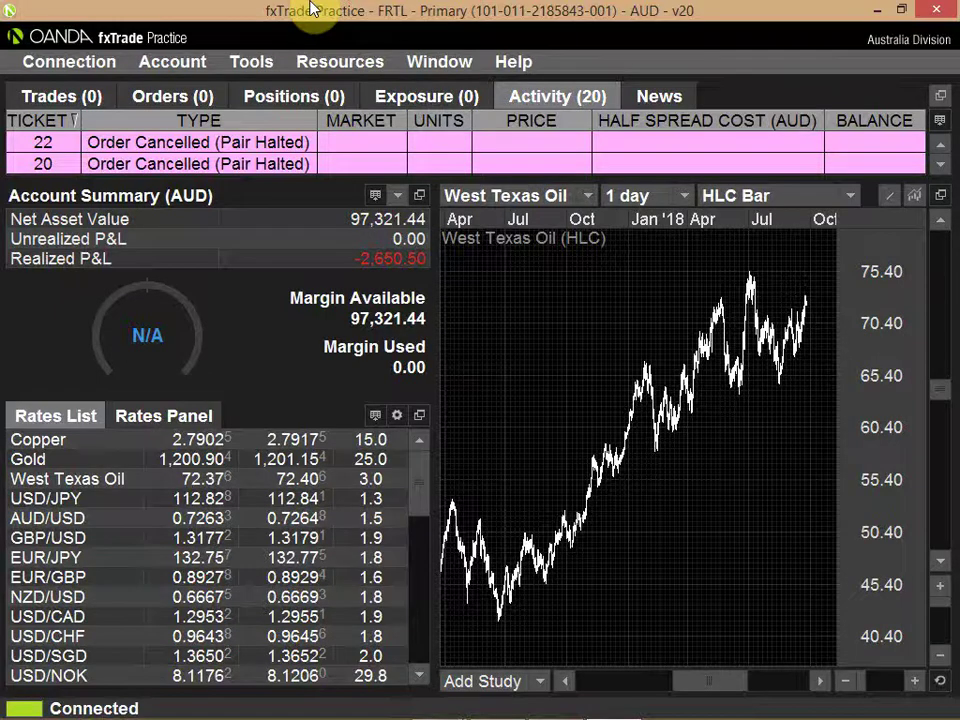
Step: Back in TWS, widen the watchlist's Financial Instrument, Bid and Ask columns so prices like 222.36 show fully
{"action": "key", "text": "alt+Tab"}
{"action": "key", "text": "alt+Tab"}
{"action": "key", "text": "alt+Tab"}
{"action": "key", "text": "alt+Tab"}
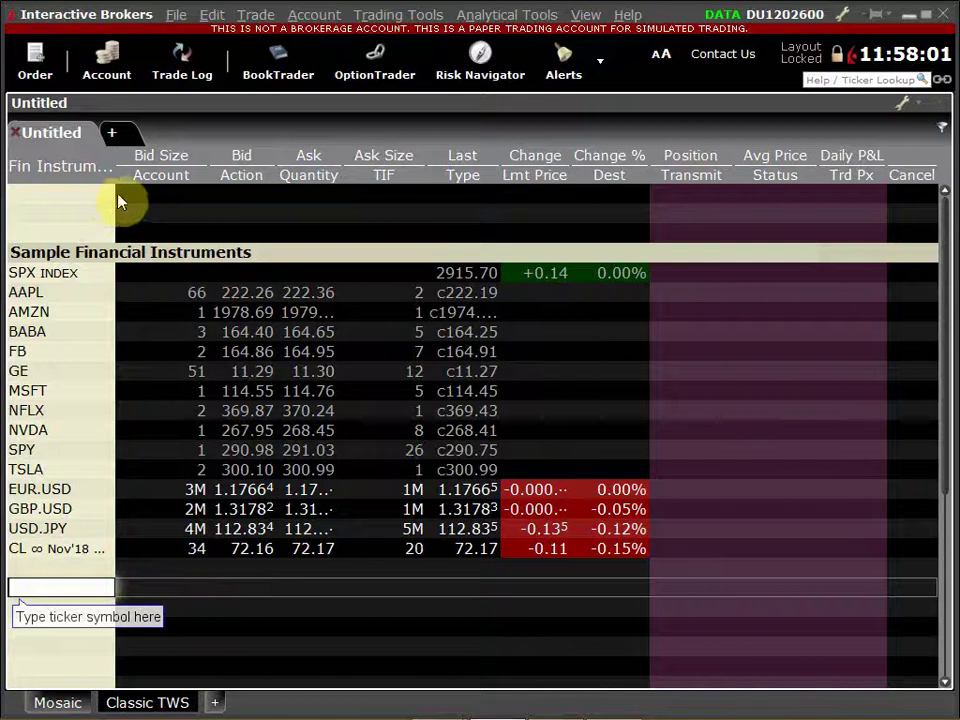
{"action": "left_click_drag", "start_coordinate": [115, 174], "coordinate": [182, 172]}
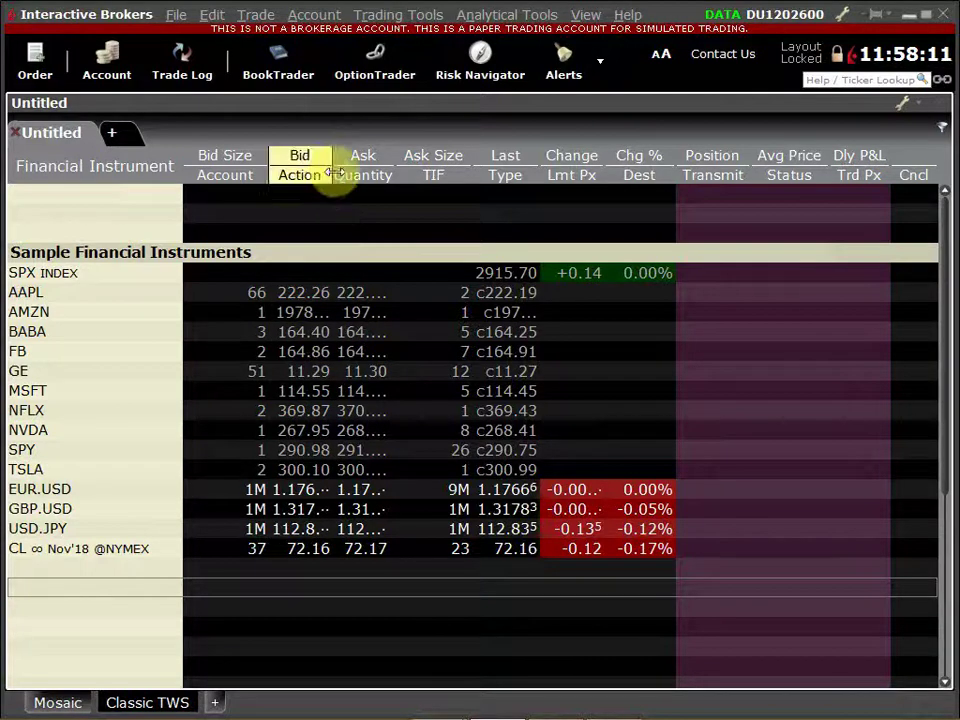
{"action": "left_click_drag", "start_coordinate": [332, 170], "coordinate": [366, 170]}
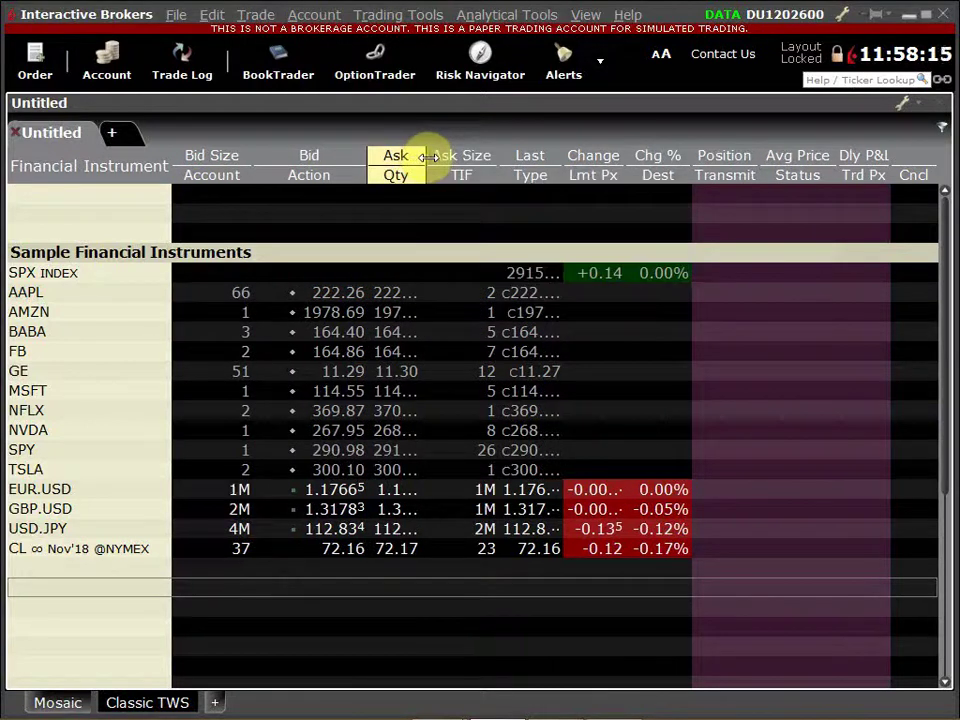
{"action": "left_click_drag", "start_coordinate": [425, 157], "coordinate": [481, 160]}
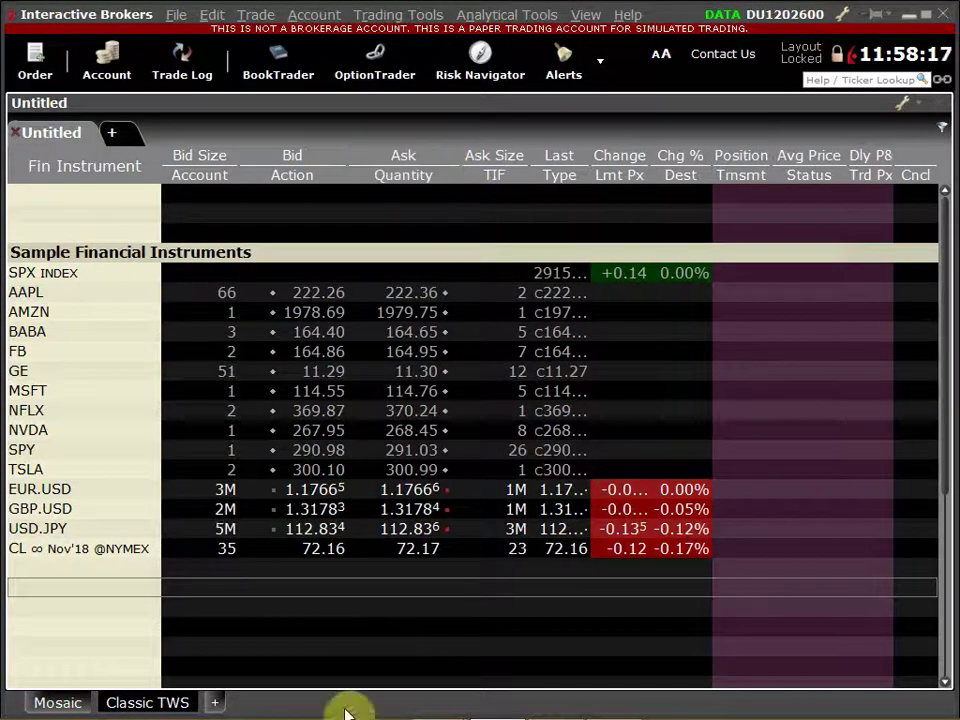
Step: Sell 1 CL Nov'18 crude-oil contract as a market (MKT) order and transmit it, filling at 72.15
{"action": "left_click", "coordinate": [317, 566]}
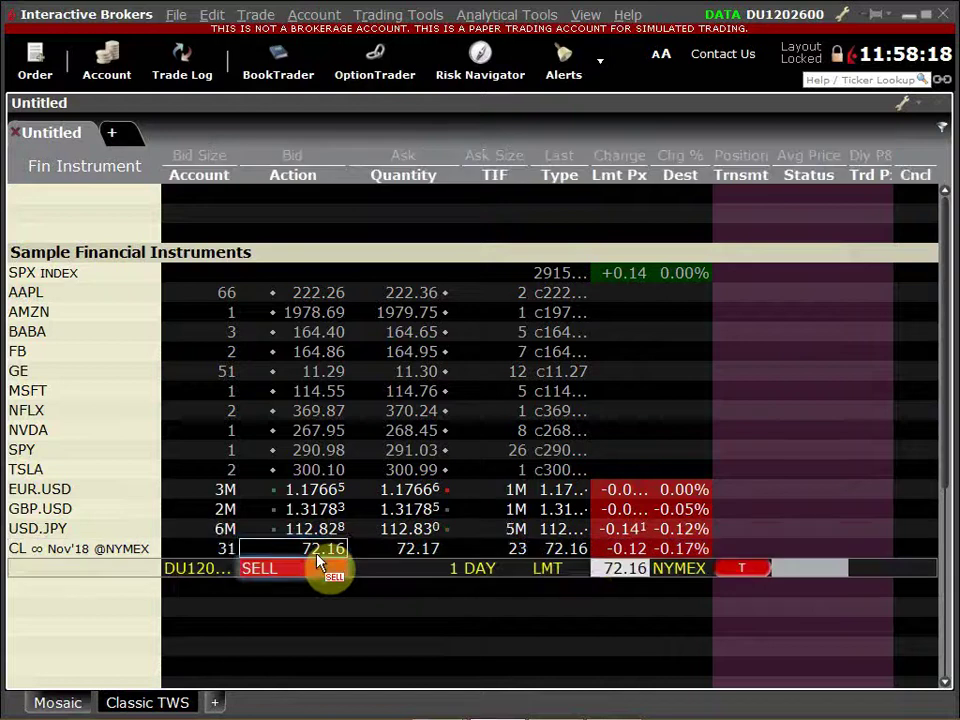
{"action": "left_click", "coordinate": [555, 570]}
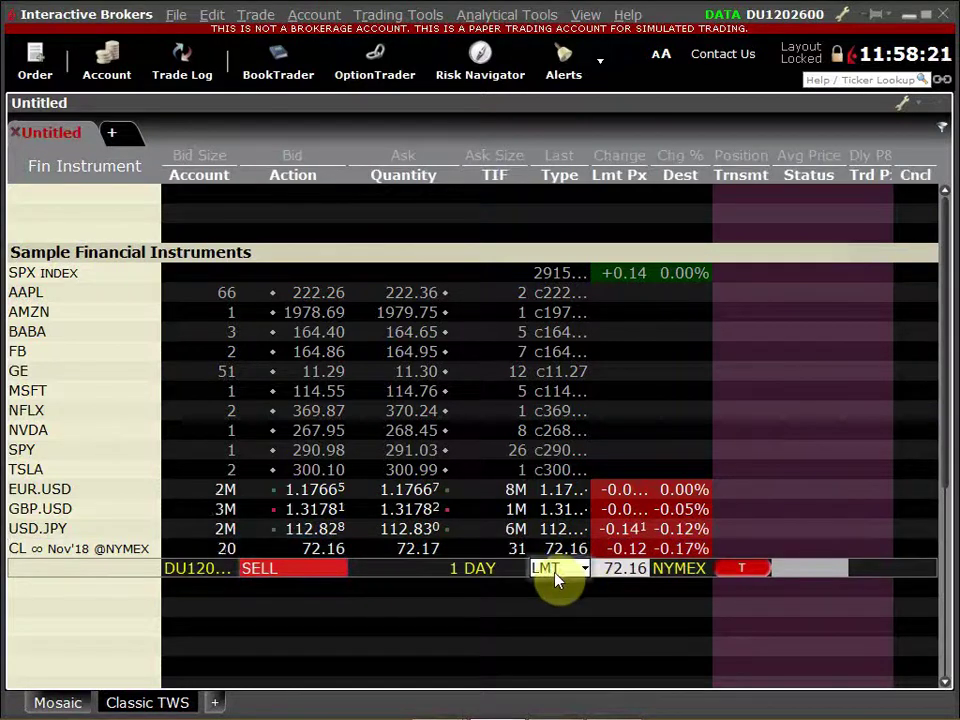
{"action": "left_click", "coordinate": [553, 611]}
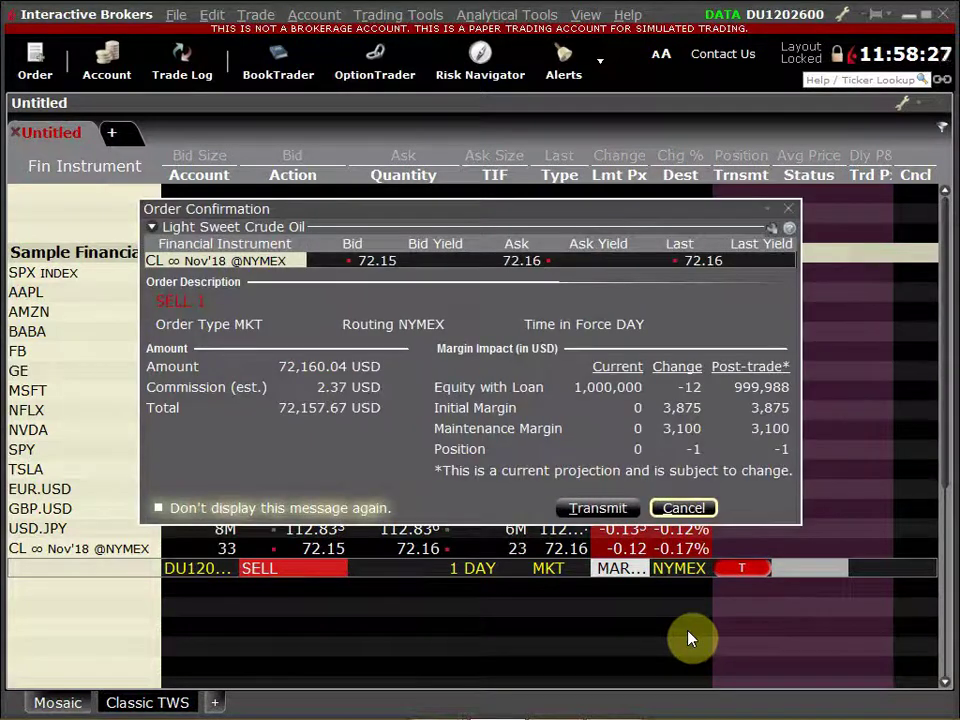
{"action": "left_click", "coordinate": [604, 510]}
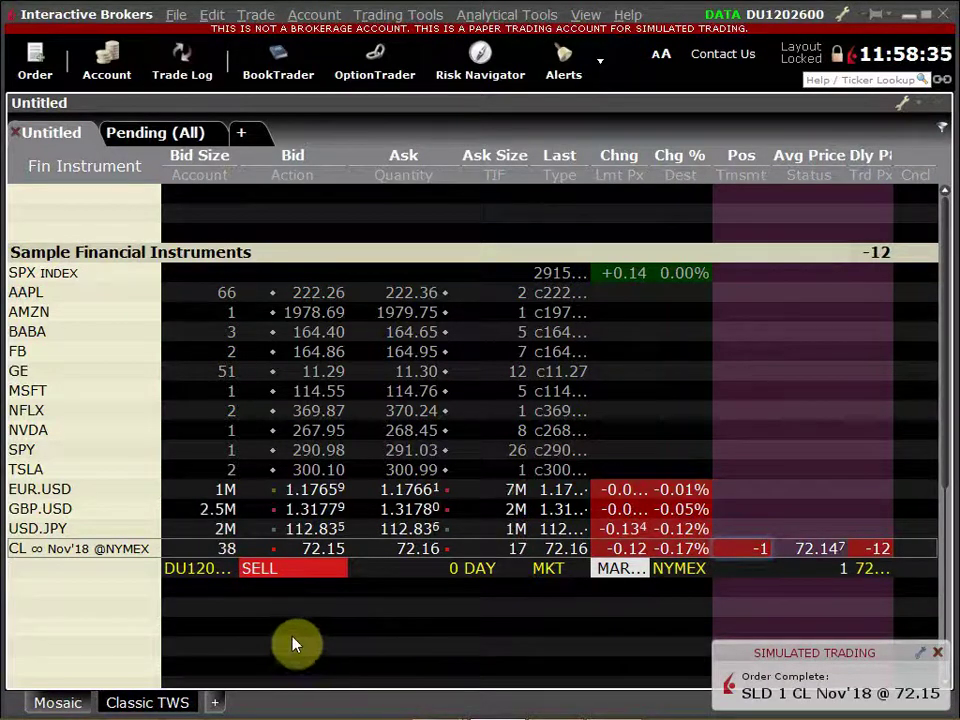
{"action": "left_click", "coordinate": [80, 587]}
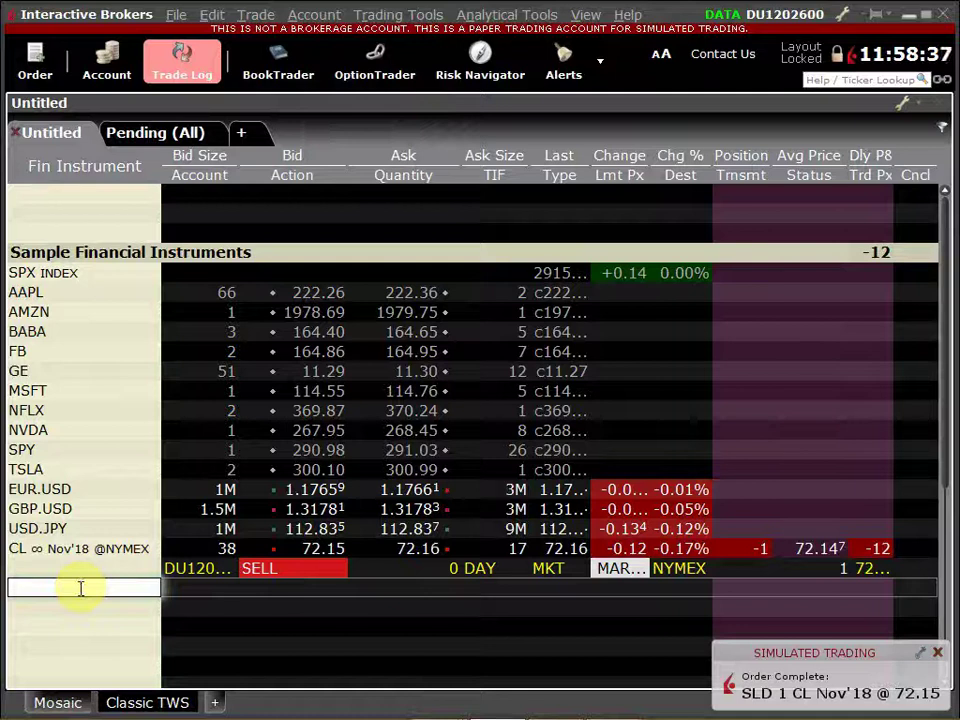
Step: Dismiss the empty ticker row, select the AAPL stock row and scroll down the watchlist
{"action": "left_click", "coordinate": [38, 373]}
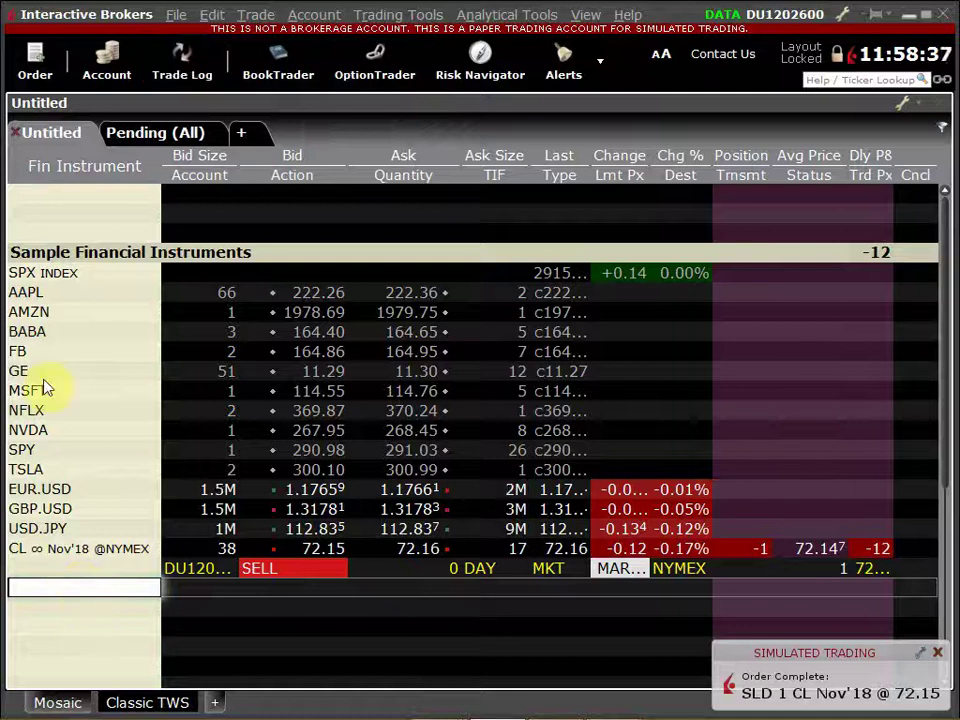
{"action": "left_click", "coordinate": [55, 300]}
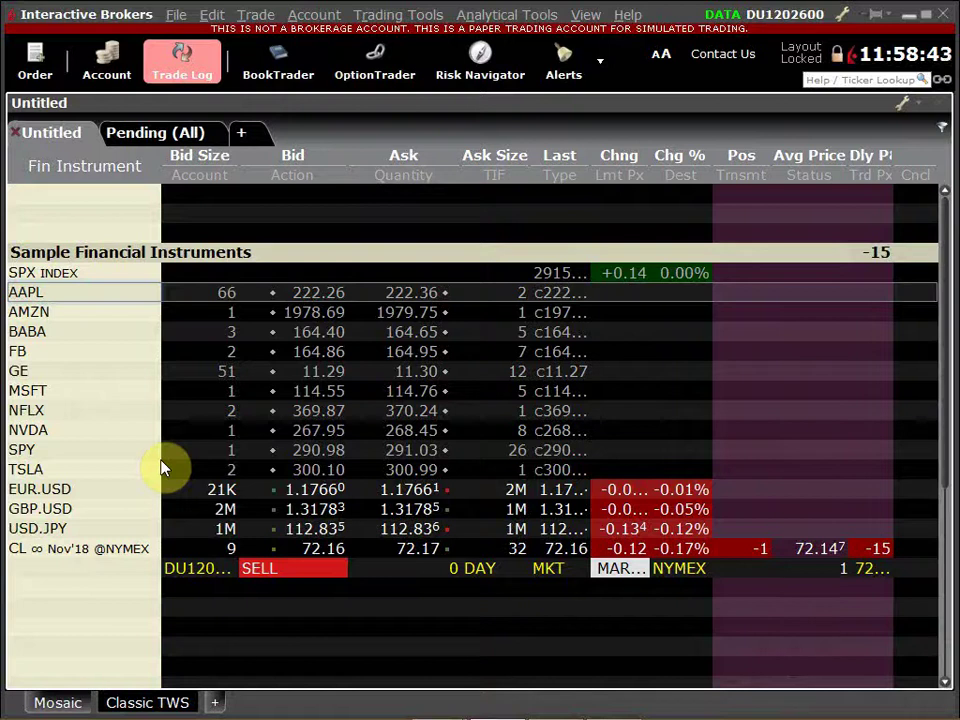
{"action": "scroll", "coordinate": [162, 467], "scroll_direction": "down", "scroll_amount": 6}
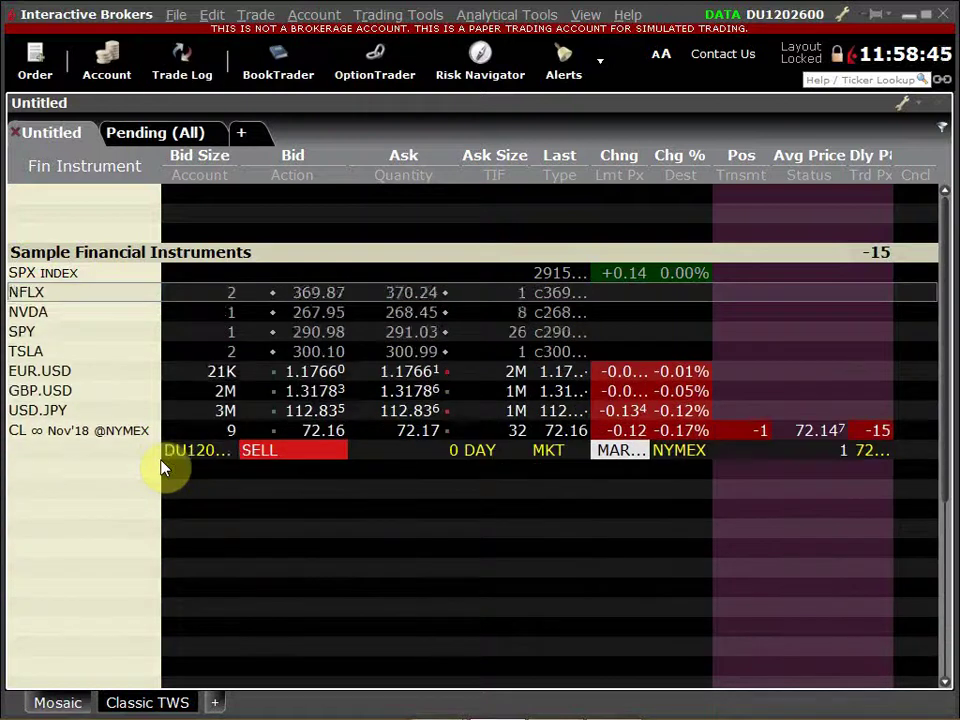
{"action": "scroll", "coordinate": [162, 467], "scroll_direction": "down", "scroll_amount": 2}
{"action": "scroll", "coordinate": [162, 467], "scroll_direction": "down", "scroll_amount": 1}
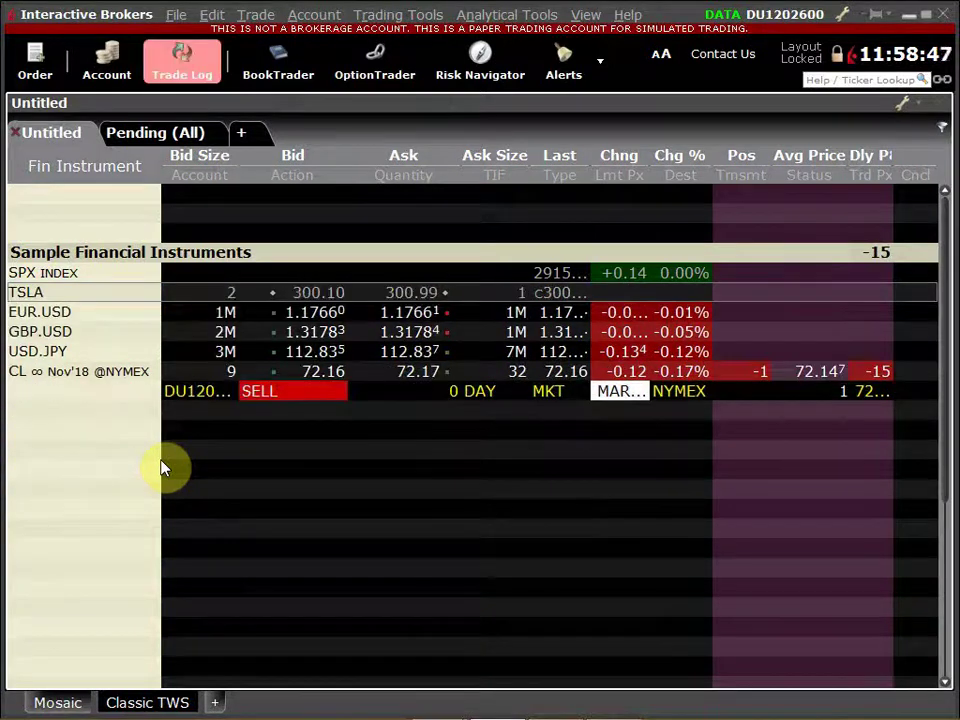
{"action": "scroll", "coordinate": [162, 467], "scroll_direction": "down", "scroll_amount": 1}
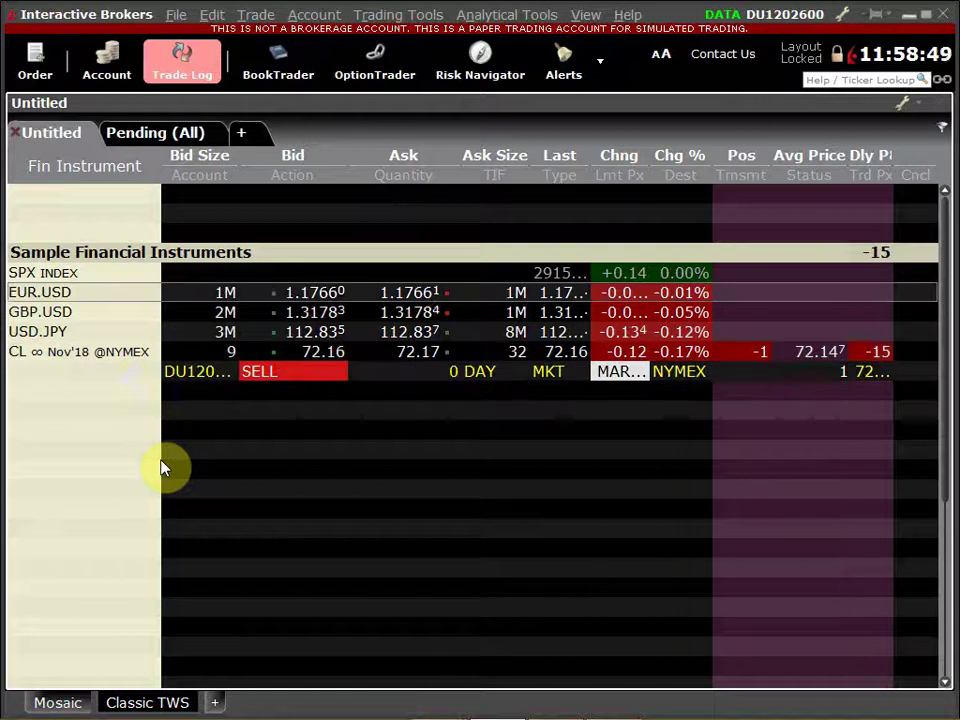
Step: Enter ticker HG in a new row below the order to show copper's Index, Futures and Futures Options choices
{"action": "left_click", "coordinate": [77, 389]}
{"action": "type", "text": "HG"}
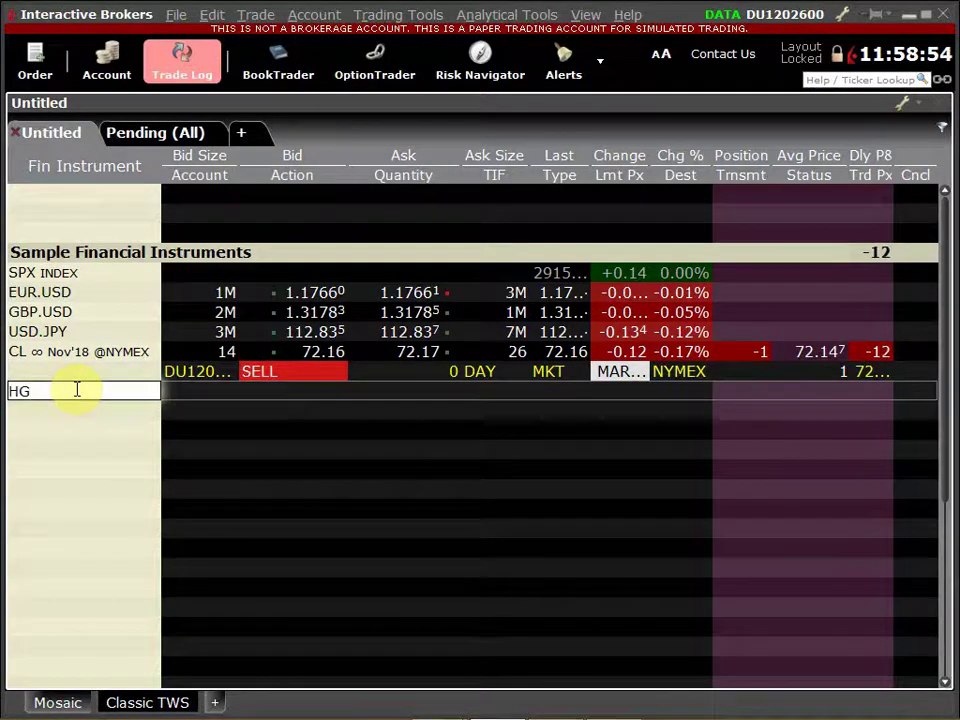
{"action": "key", "text": "Return"}
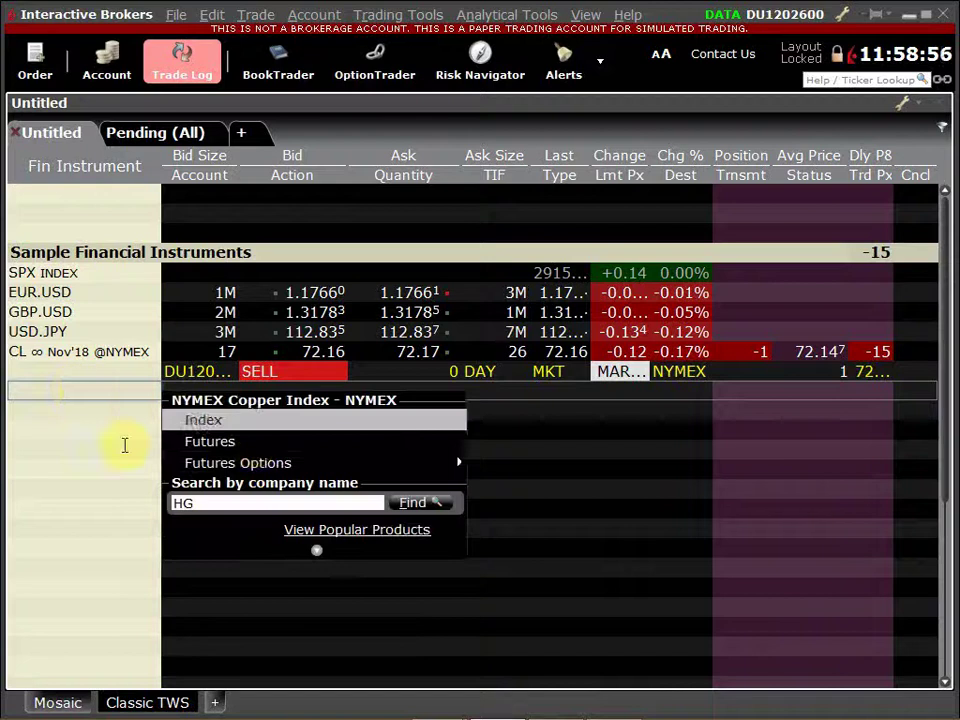
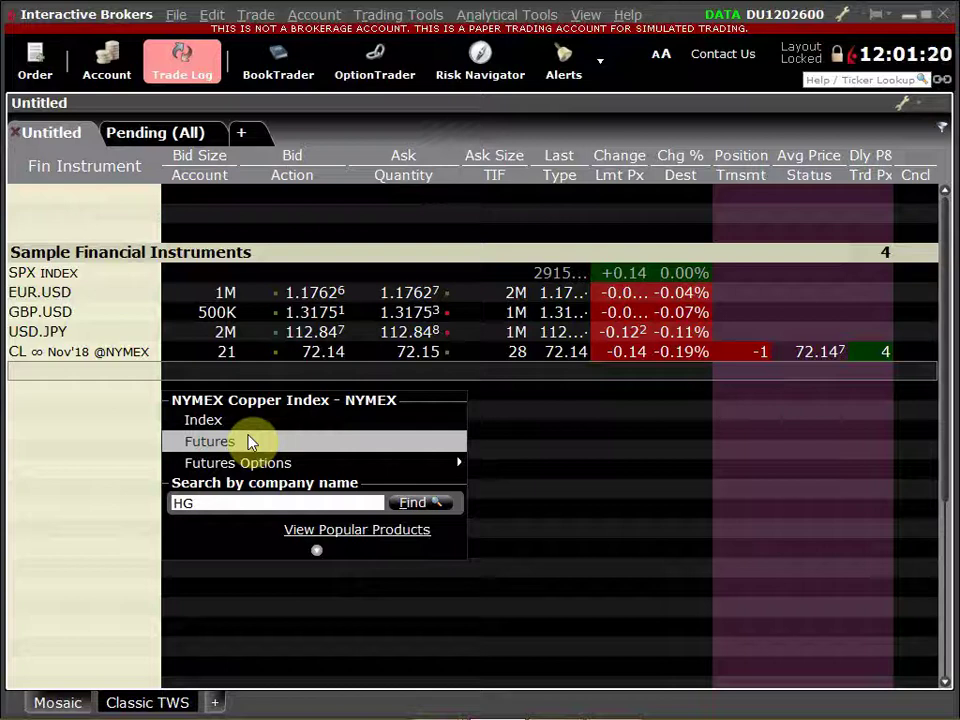
Step: Pick Futures for HG and add the October HG@NYMEX copper contract to the watchlist
{"action": "left_click", "coordinate": [248, 441]}
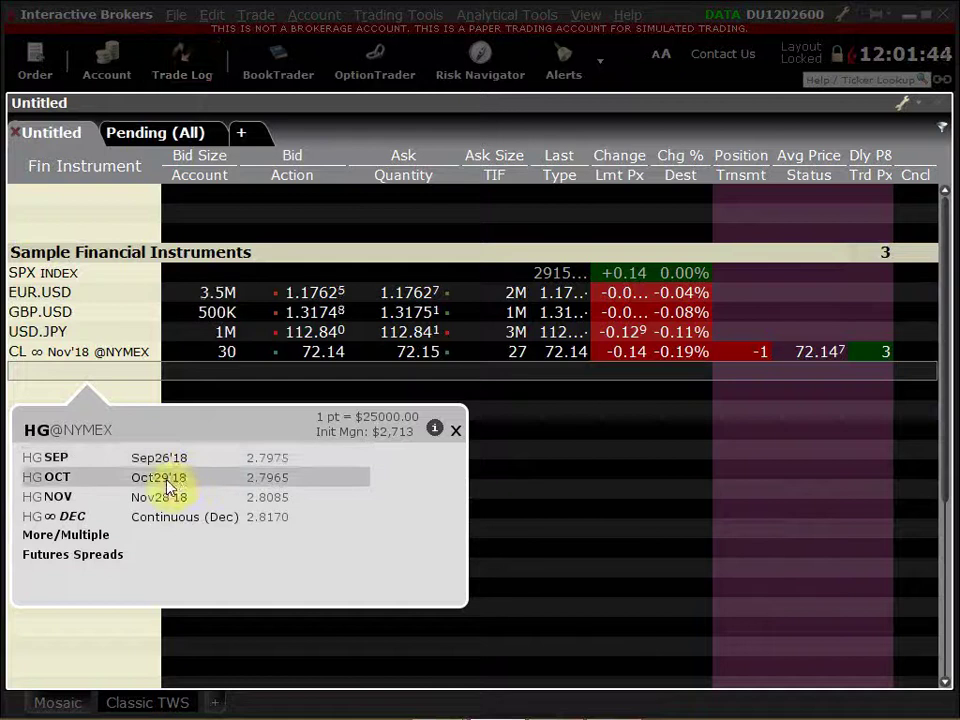
{"action": "left_click", "coordinate": [165, 477]}
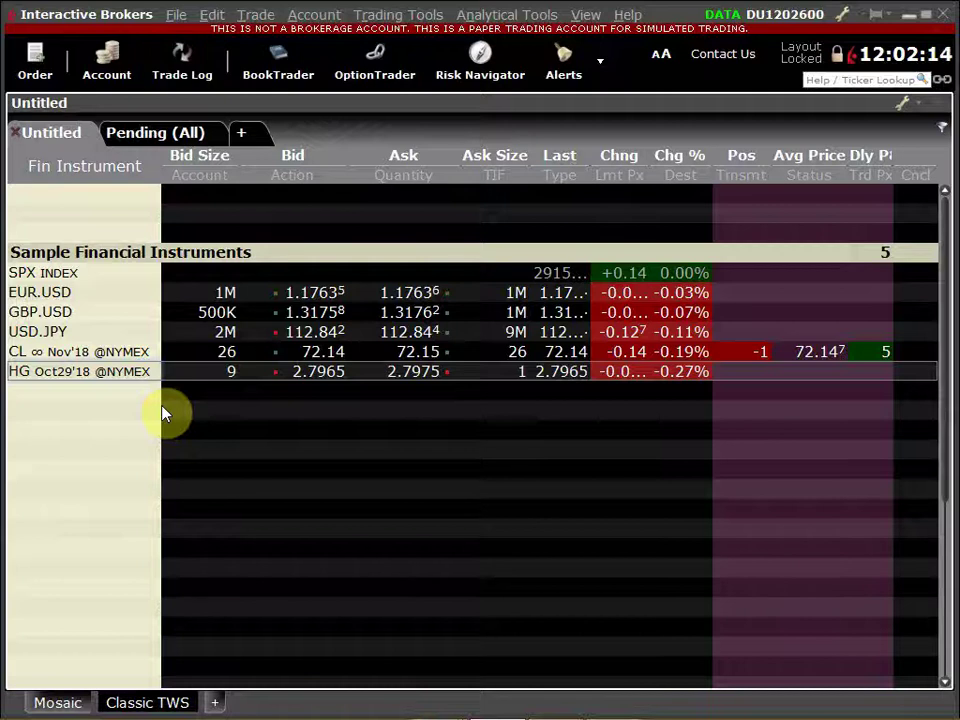
Step: Enter GC in the empty row and add the Oct29'18 NYMEX gold futures contract
{"action": "left_click", "coordinate": [75, 404]}
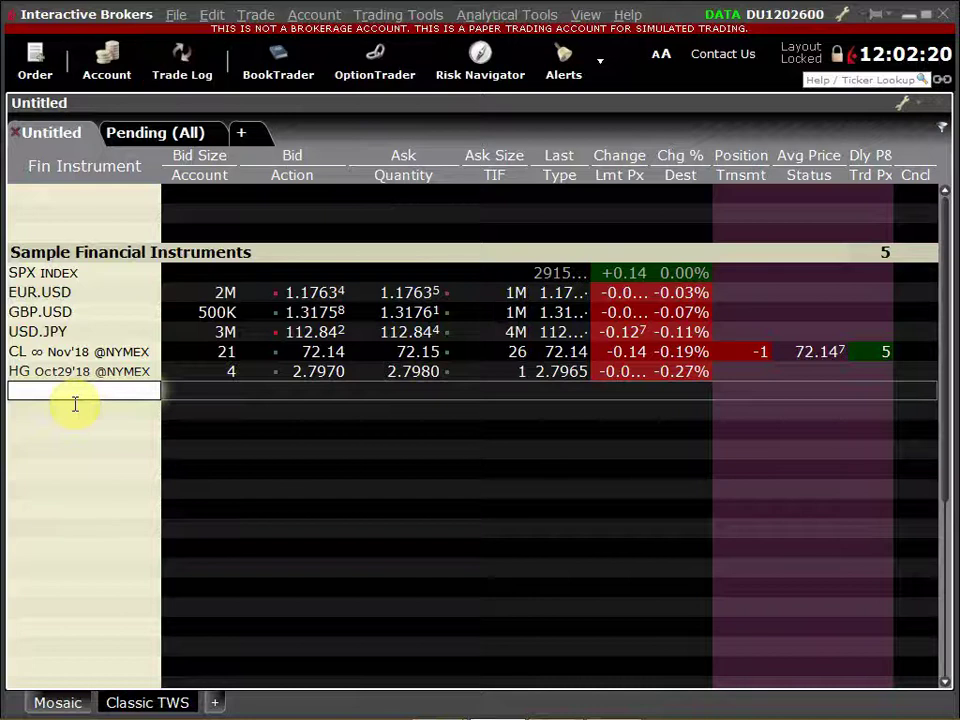
{"action": "type", "text": "GC"}
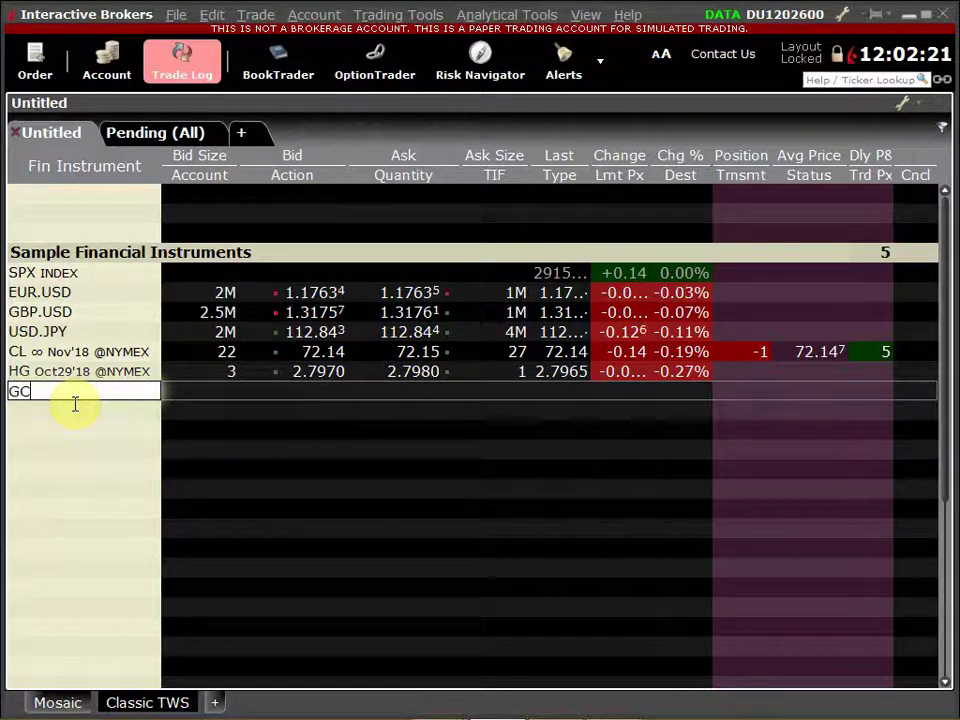
{"action": "key", "text": "Return"}
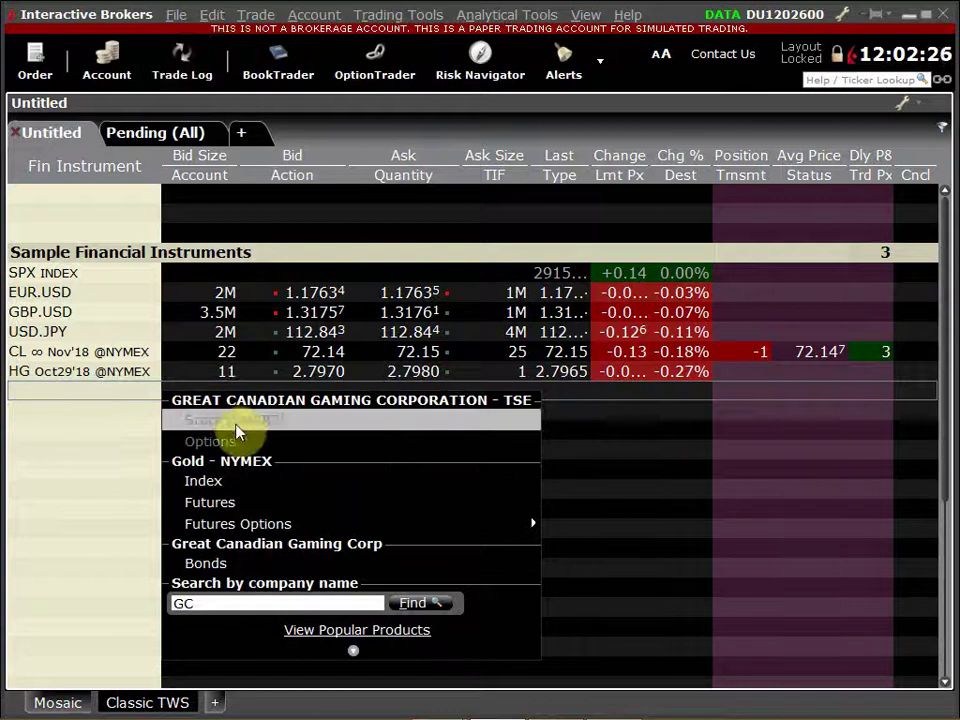
{"action": "left_click", "coordinate": [233, 510]}
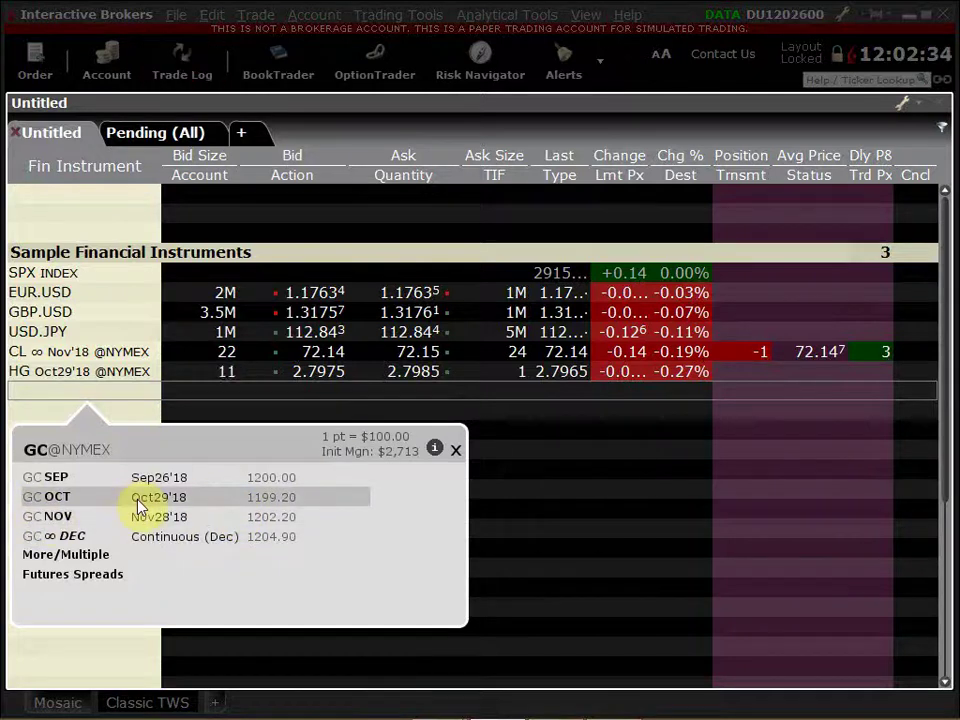
{"action": "left_click", "coordinate": [138, 499]}
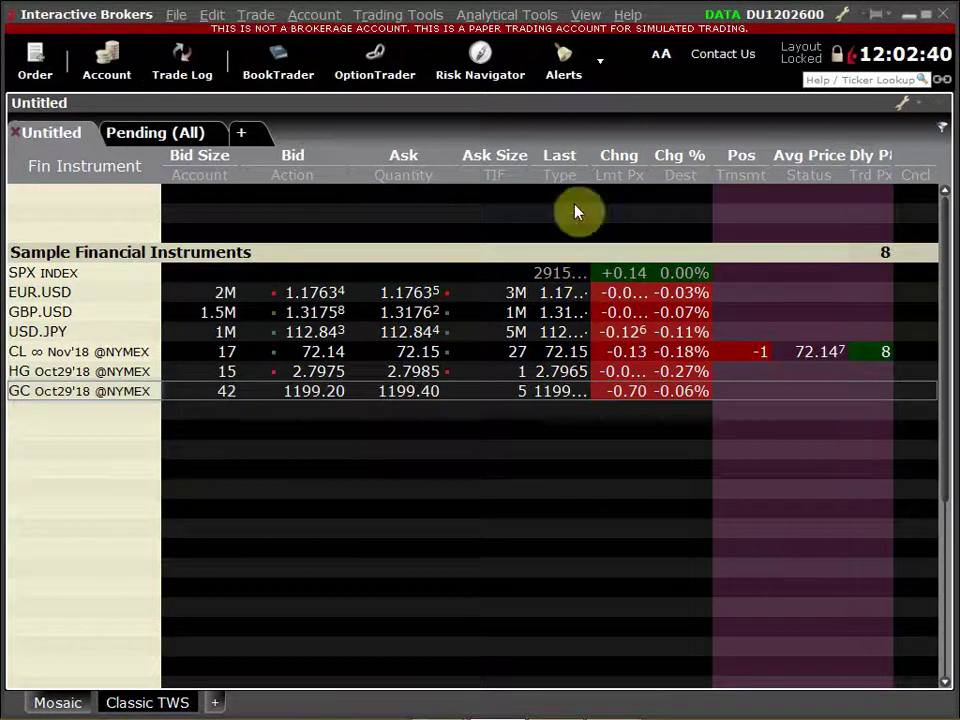
Step: Widen the Last and instrument columns and set up a 1-lot GC market buy order
{"action": "left_click_drag", "start_coordinate": [589, 178], "coordinate": [635, 174]}
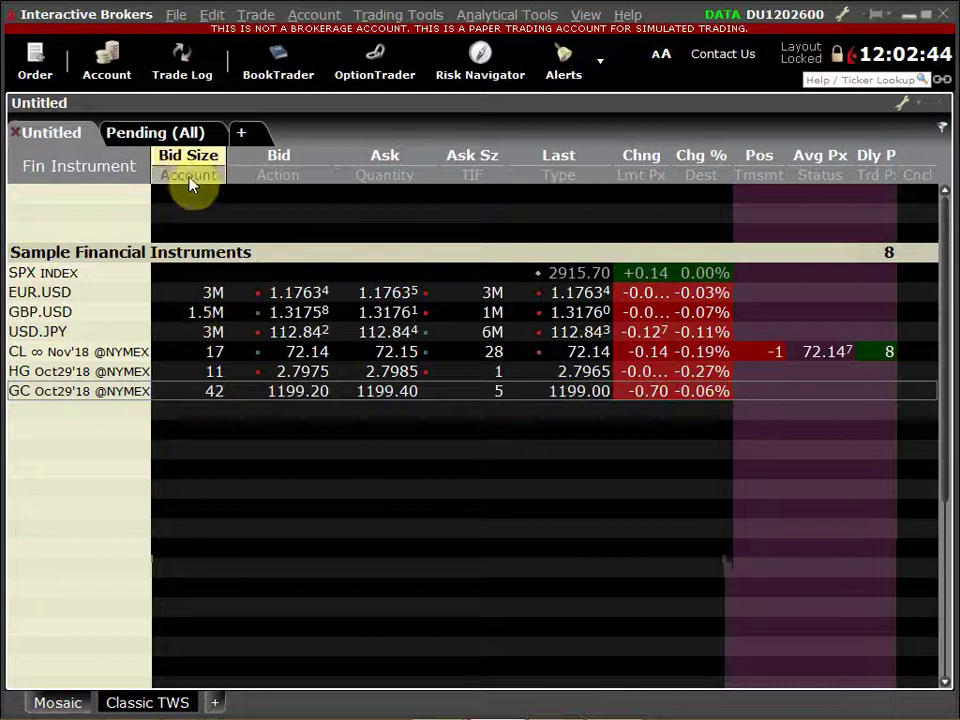
{"action": "left_click_drag", "start_coordinate": [152, 176], "coordinate": [170, 210]}
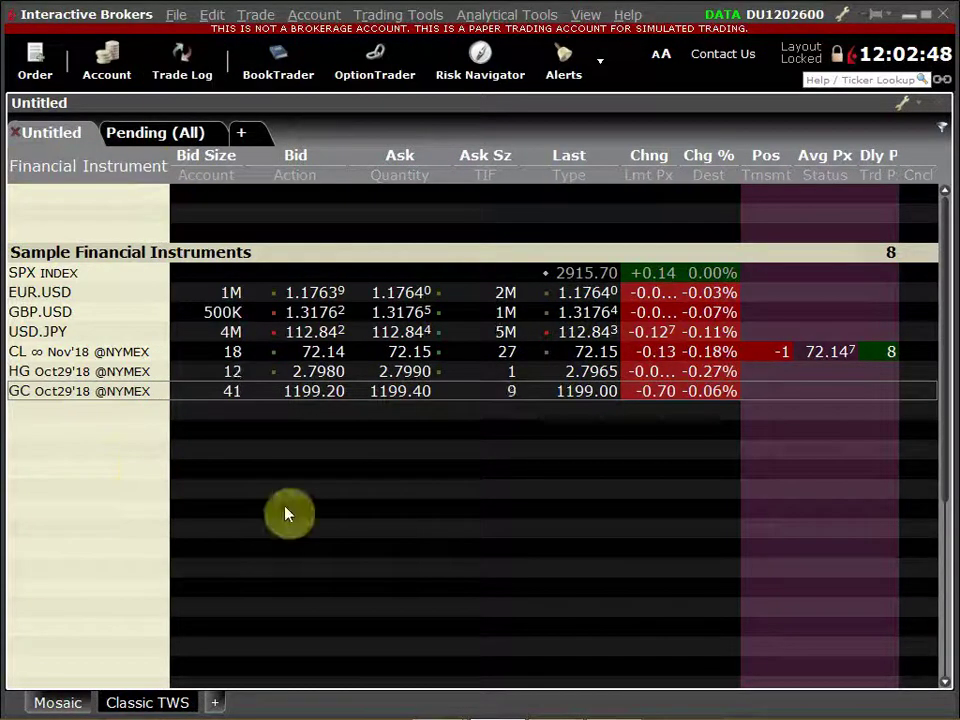
{"action": "left_click", "coordinate": [400, 392]}
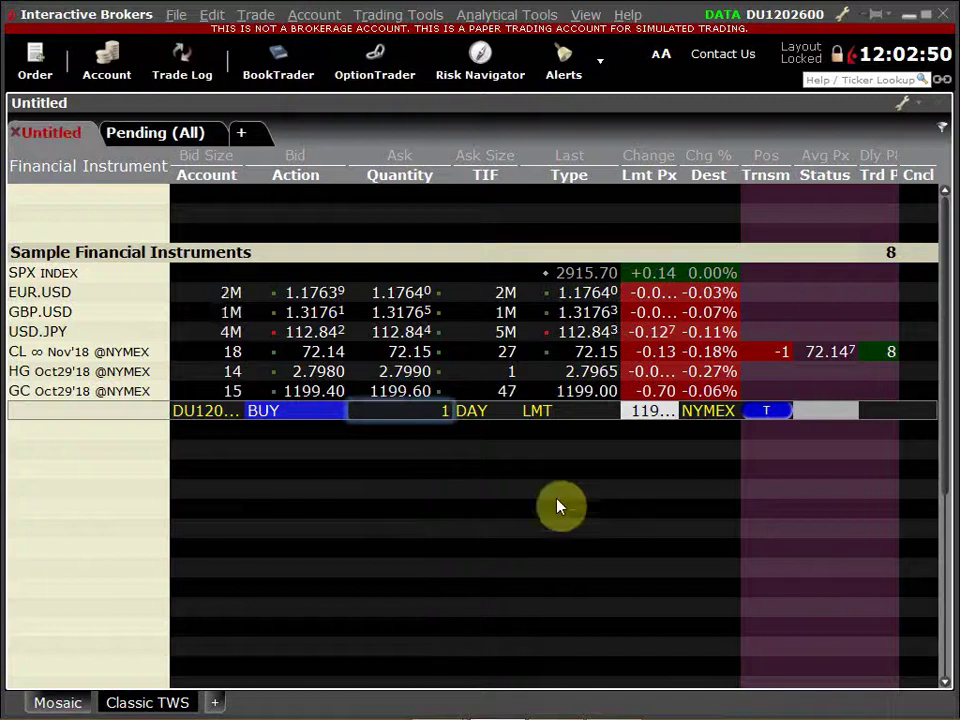
{"action": "left_click", "coordinate": [550, 412]}
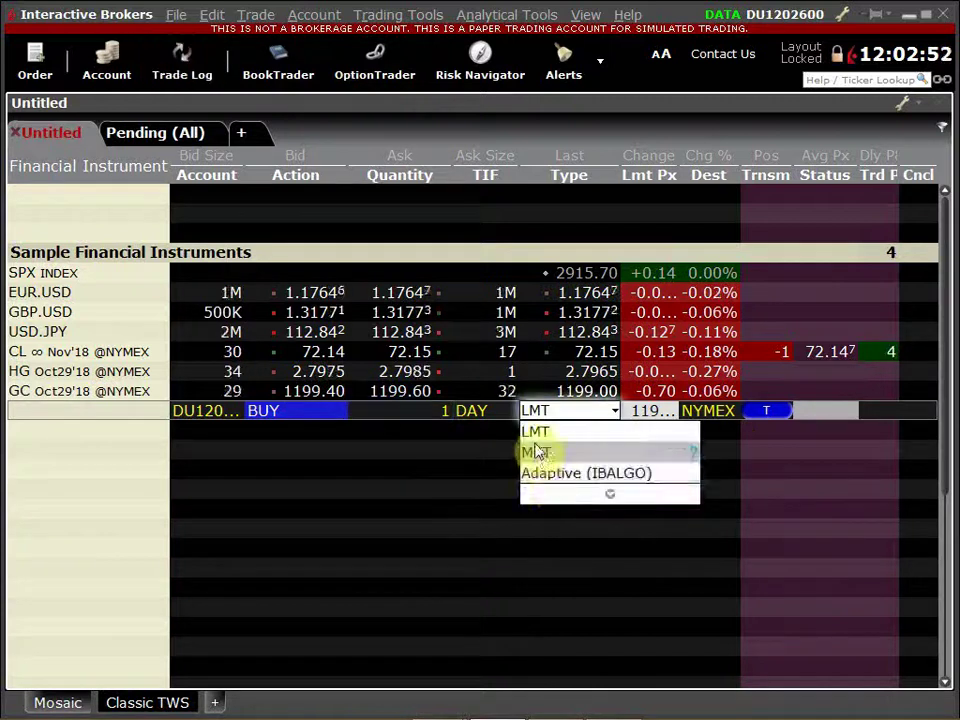
{"action": "left_click", "coordinate": [537, 455]}
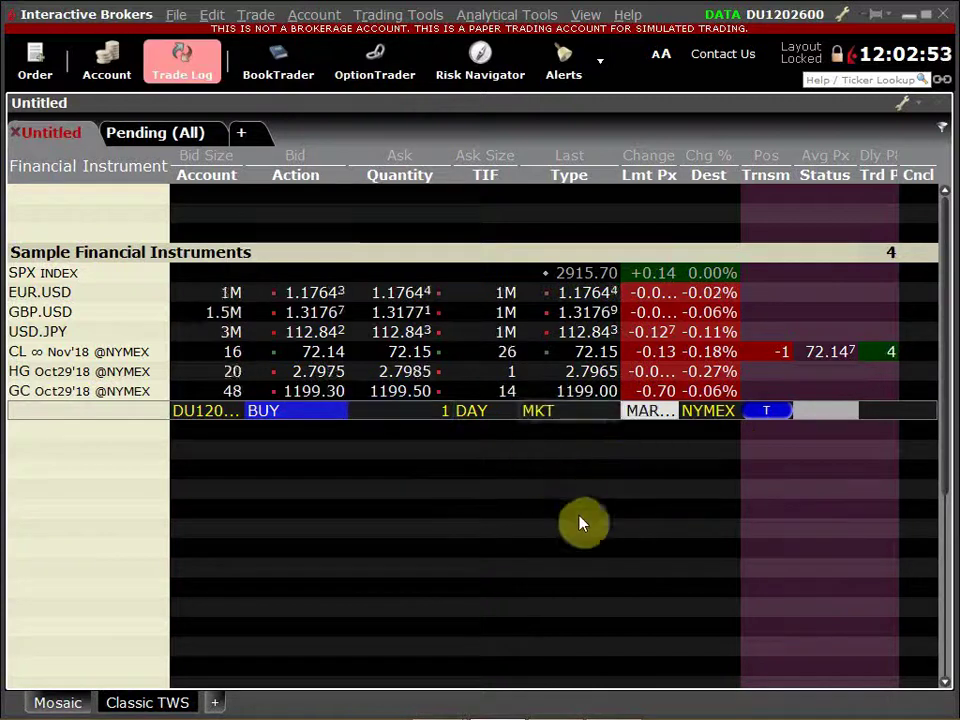
Step: Transmit the gold buy with Override, then dismiss the physical-delivery rejection
{"action": "left_click", "coordinate": [768, 411]}
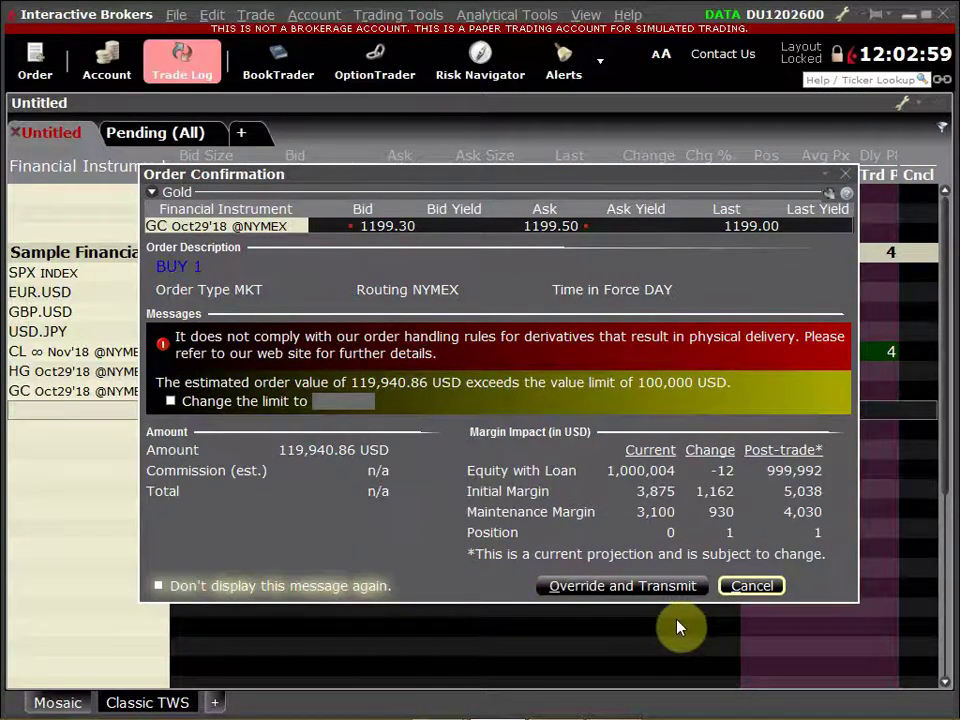
{"action": "left_click", "coordinate": [622, 586]}
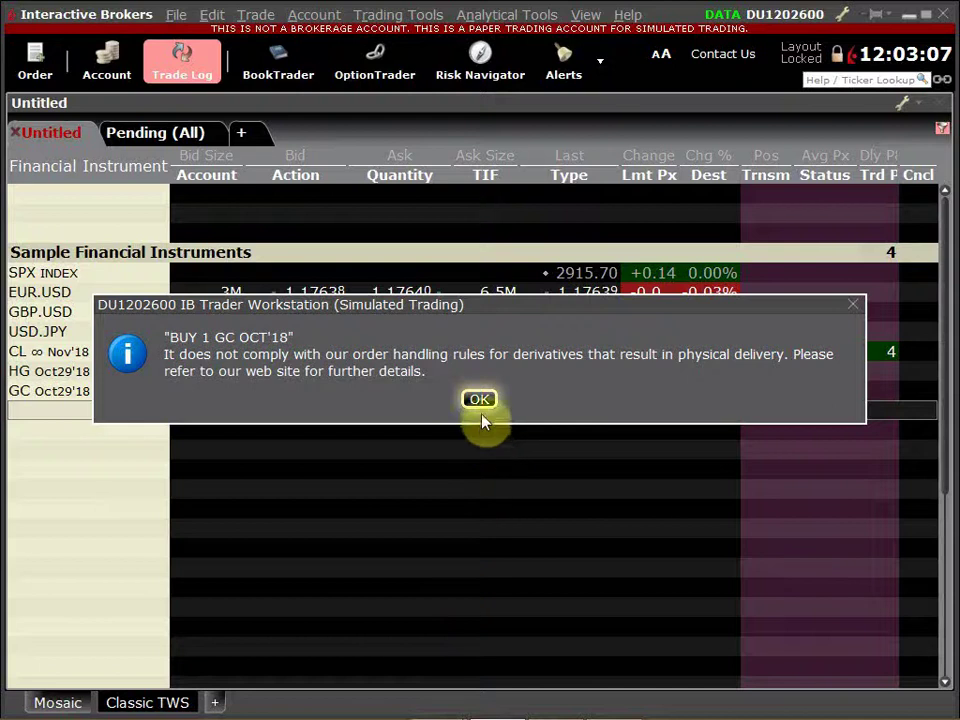
{"action": "left_click", "coordinate": [481, 402]}
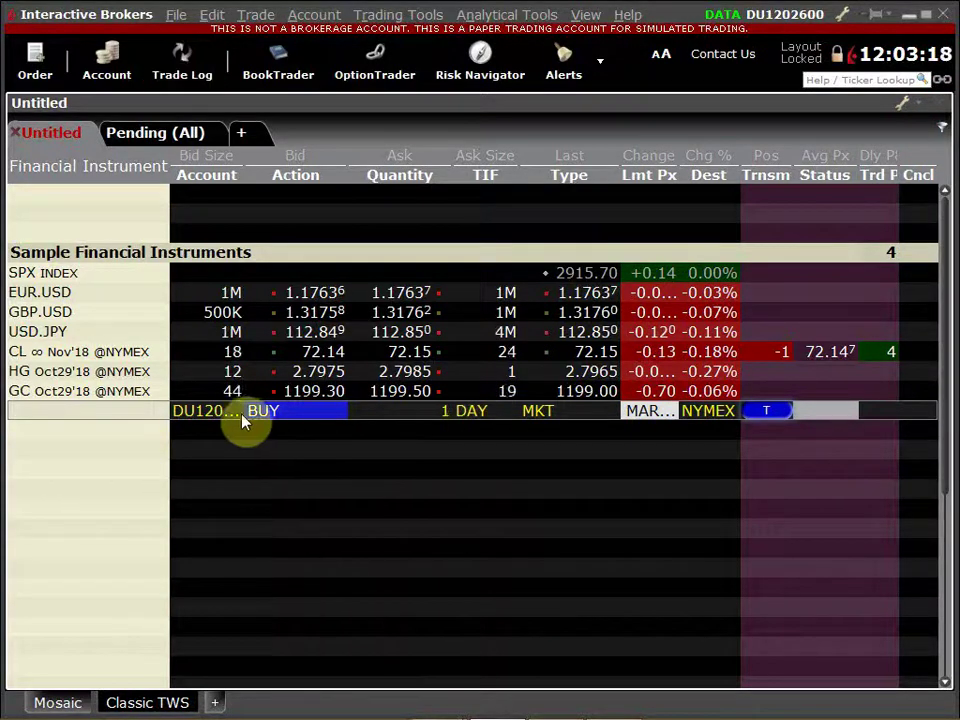
Step: Create a 1-lot GC market sell order from the Bid and transmit it
{"action": "left_click", "coordinate": [306, 391]}
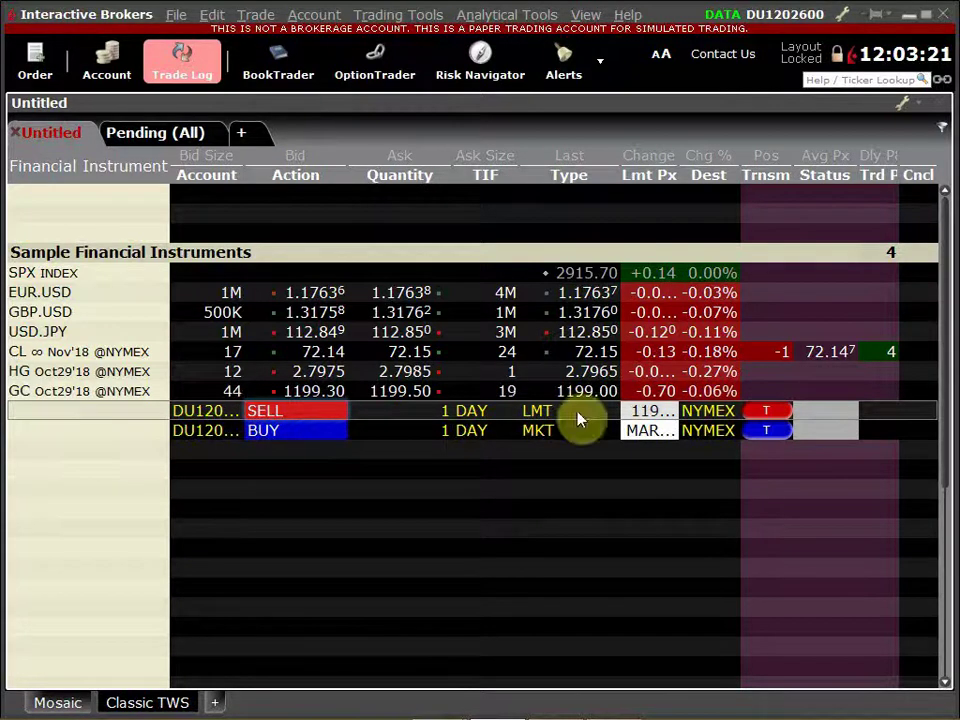
{"action": "left_click", "coordinate": [535, 412]}
{"action": "left_click", "coordinate": [545, 453]}
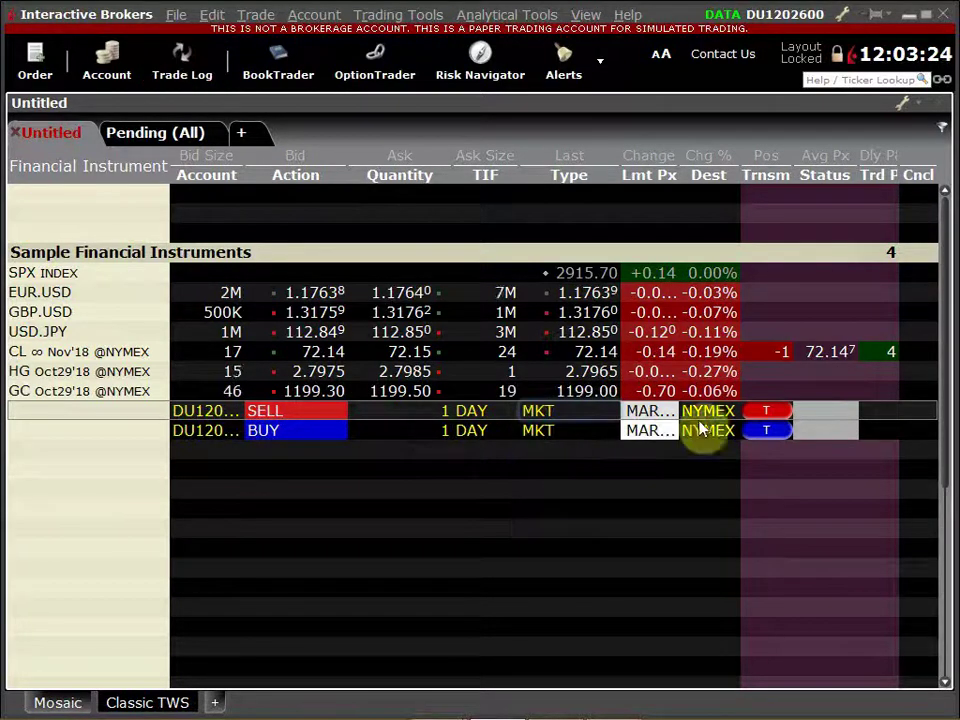
{"action": "left_click", "coordinate": [773, 418]}
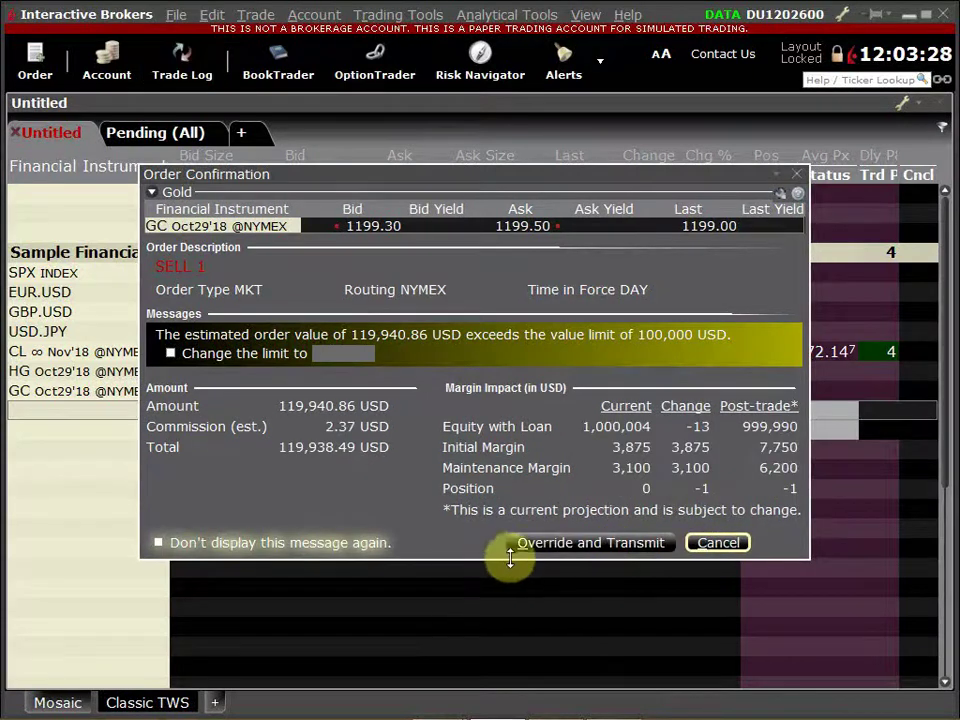
Step: Raise the order value limit to 500000 and send the sell, filling at 1199.30
{"action": "left_click", "coordinate": [171, 354]}
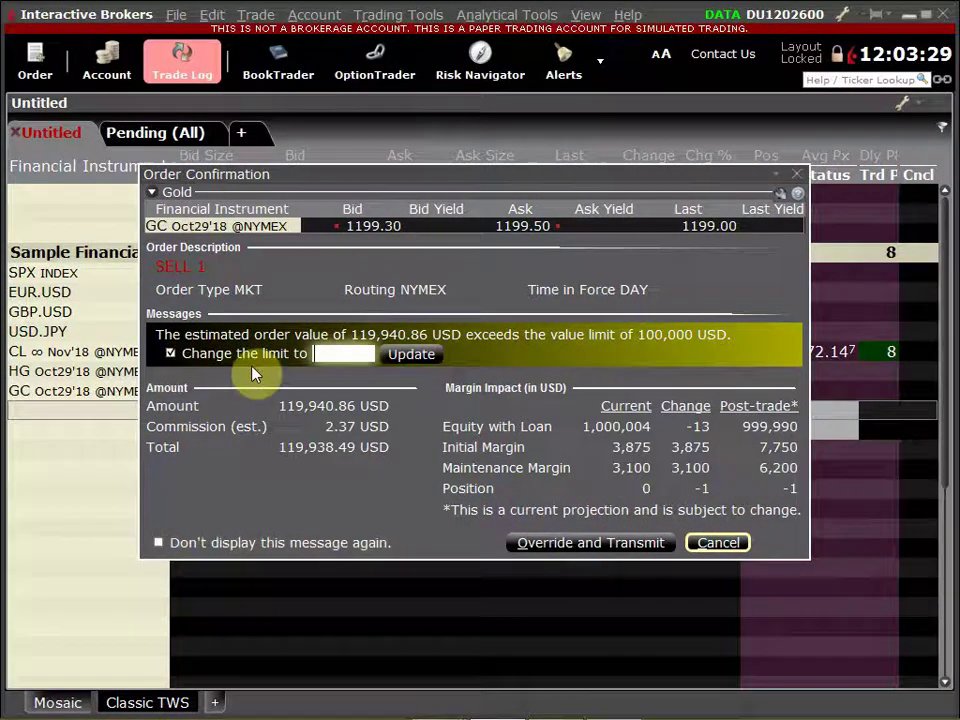
{"action": "left_click", "coordinate": [365, 357]}
{"action": "type", "text": "500000"}
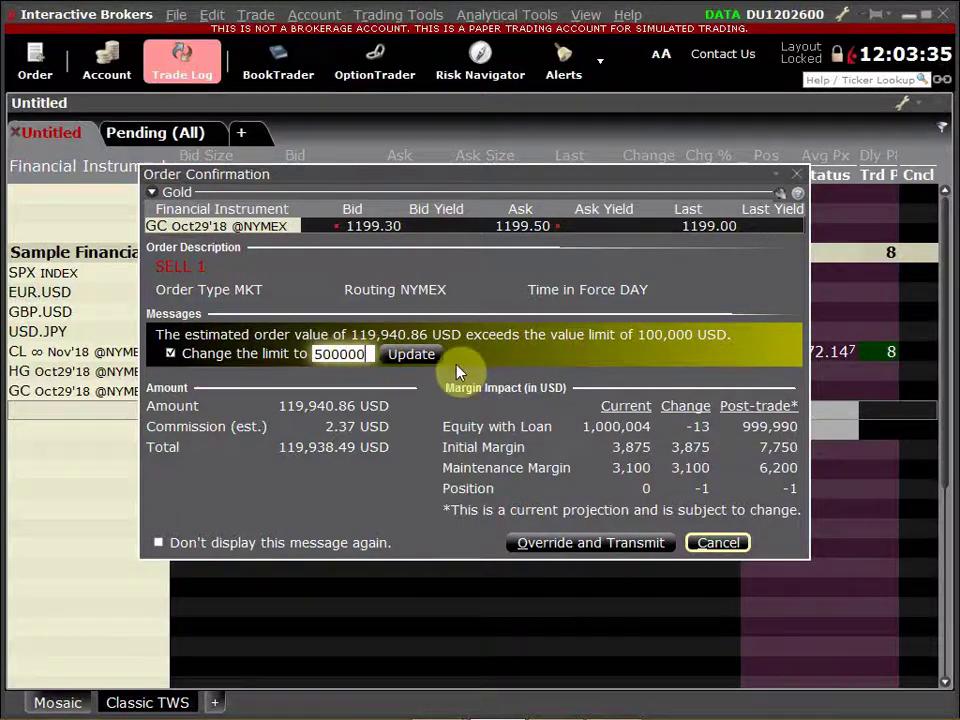
{"action": "left_click", "coordinate": [415, 356]}
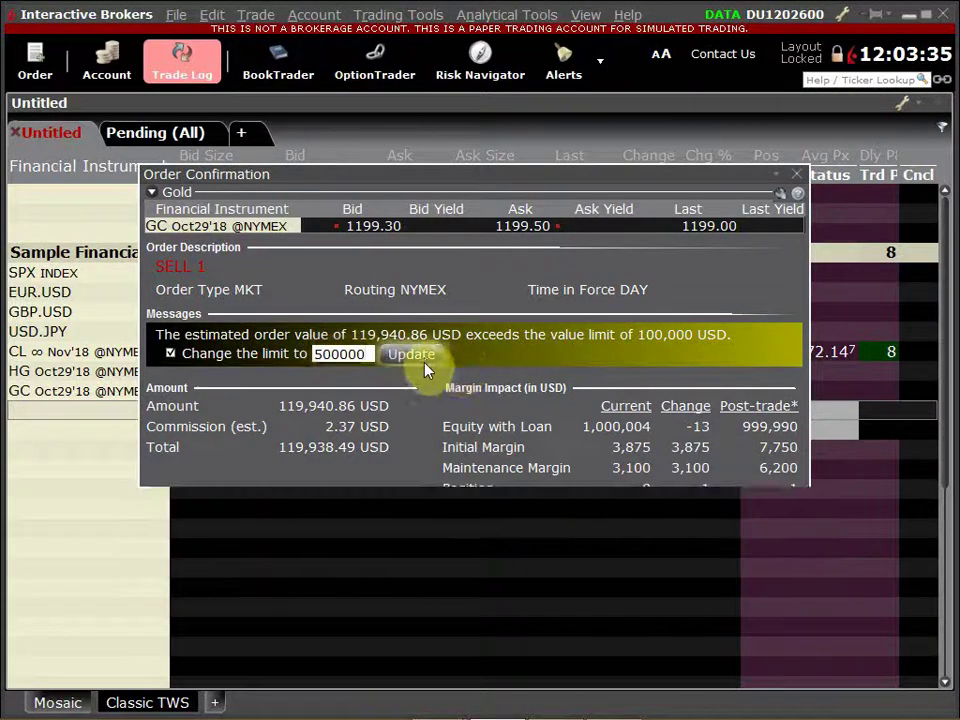
{"action": "left_click", "coordinate": [597, 469]}
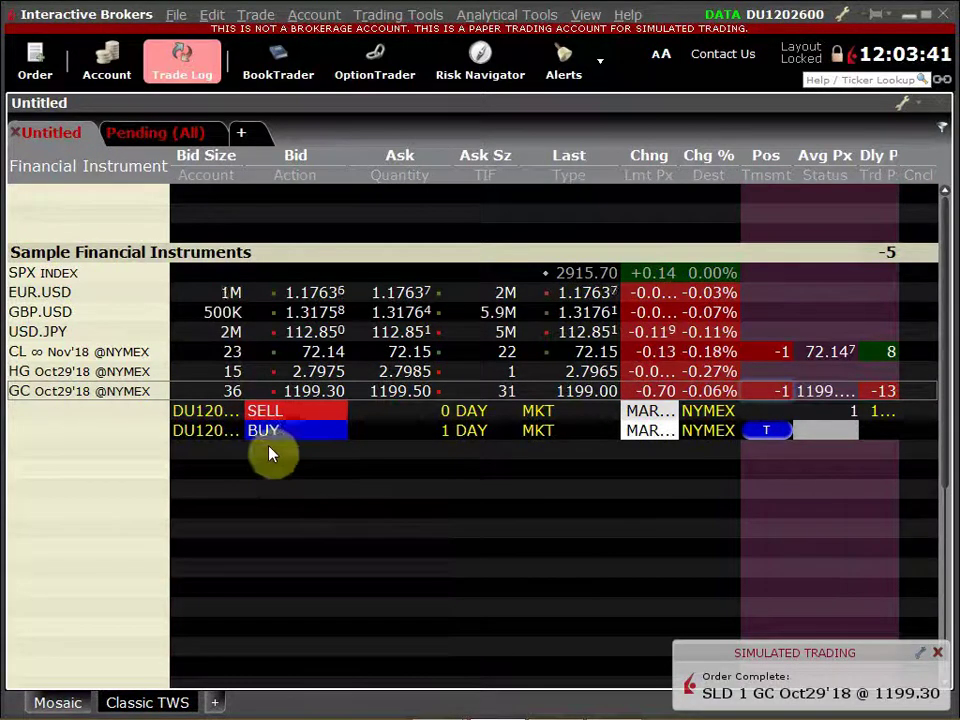
Step: Enter AUD in an empty row and add the Oct15'18 GLOBEX Australian dollar futures
{"action": "left_click", "coordinate": [69, 466]}
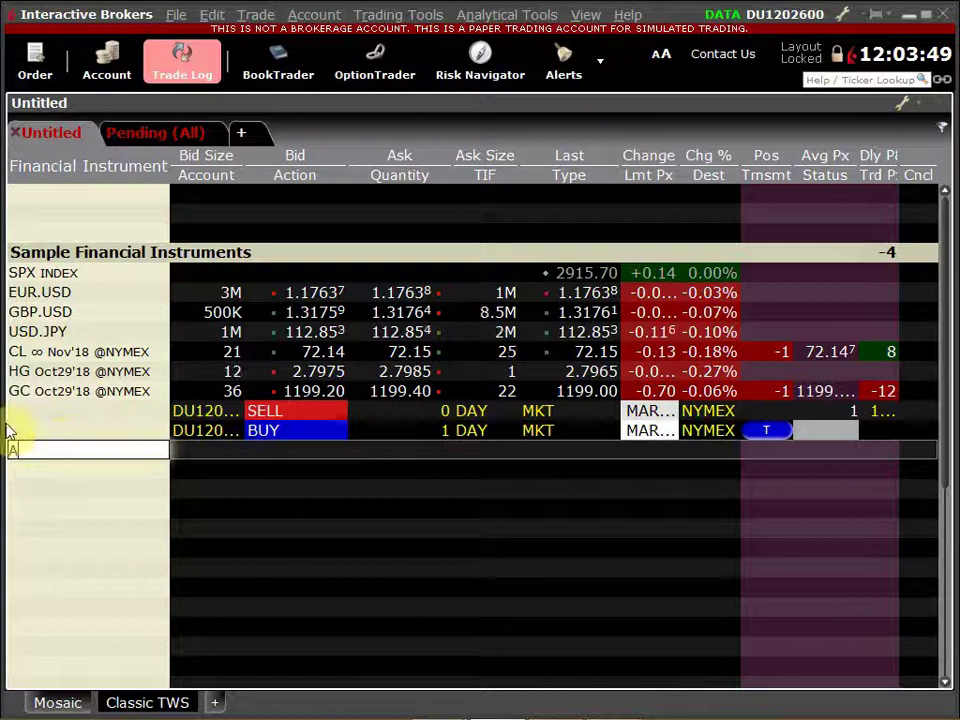
{"action": "type", "text": "AUS"}
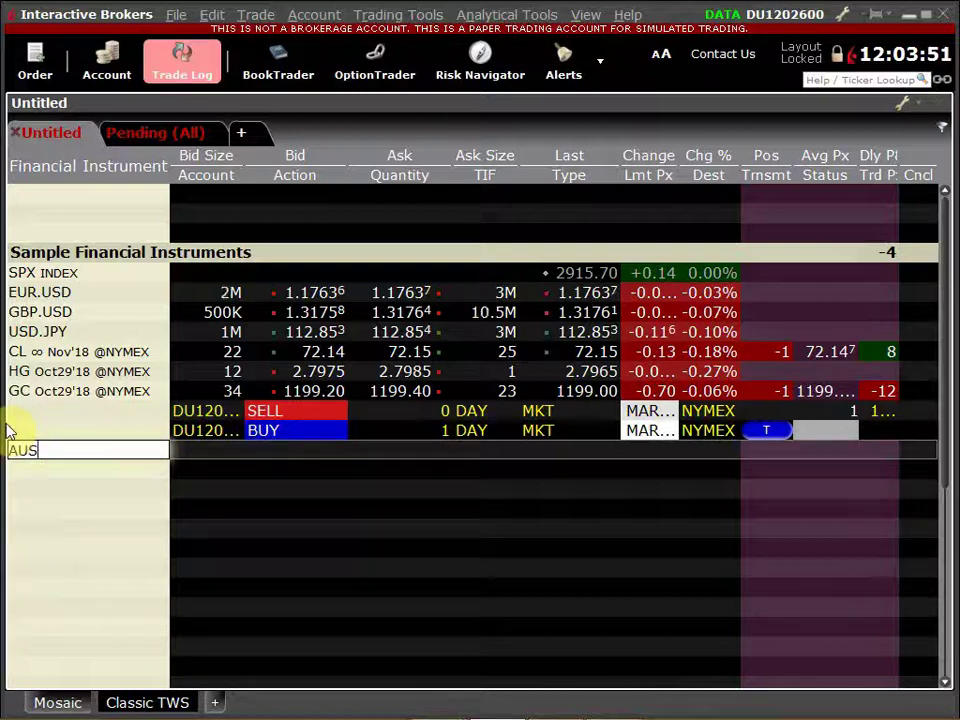
{"action": "key", "text": "BackSpace"}
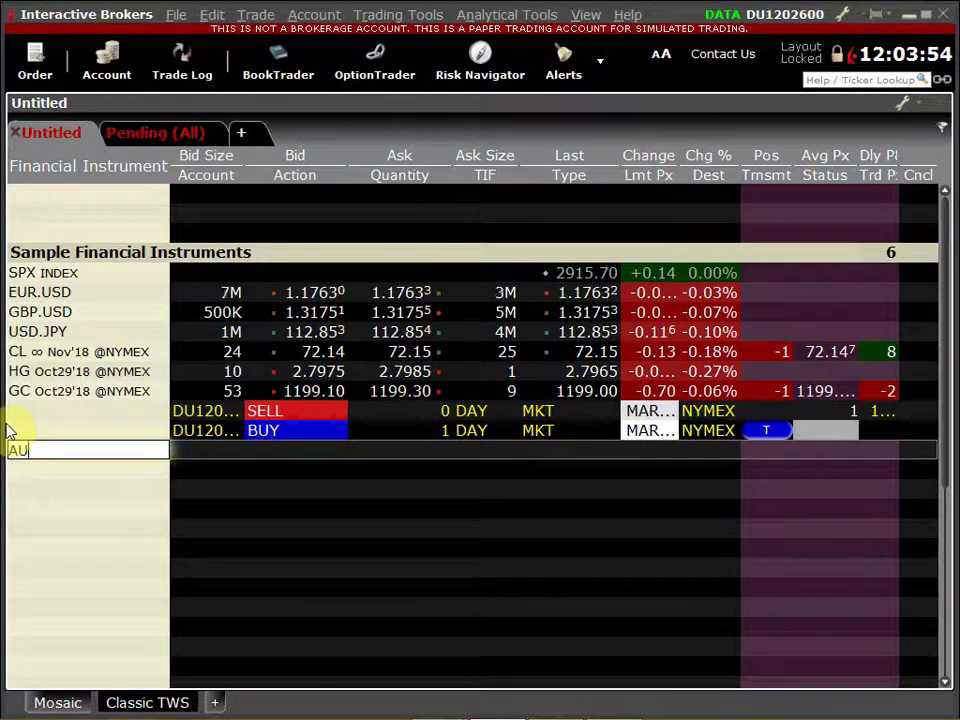
{"action": "type", "text": "D"}
{"action": "key", "text": "Escape"}
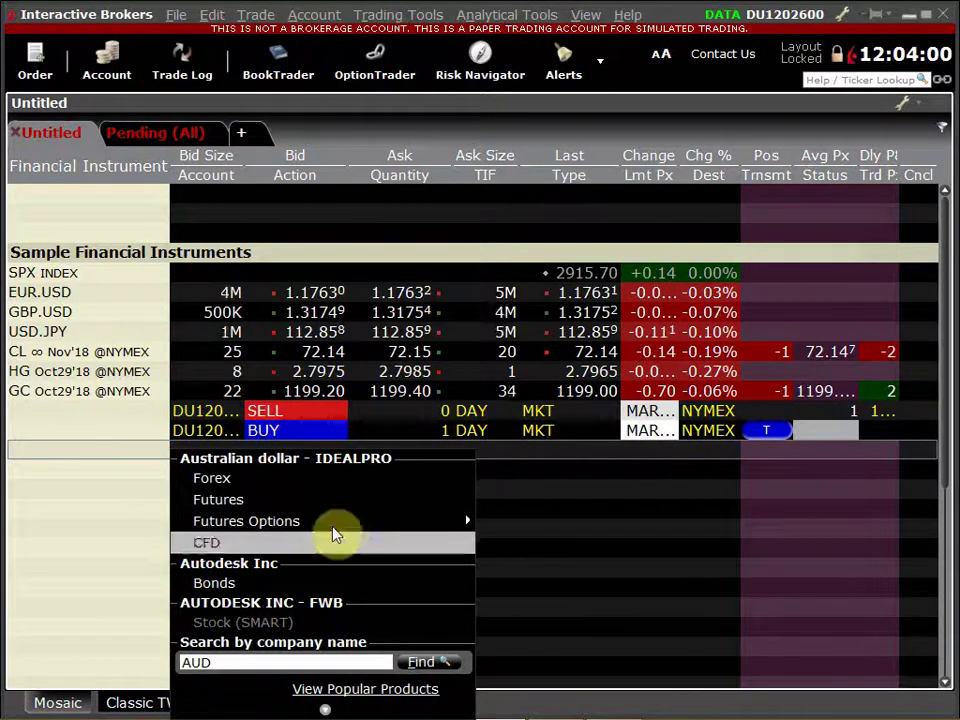
{"action": "left_click", "coordinate": [255, 512]}
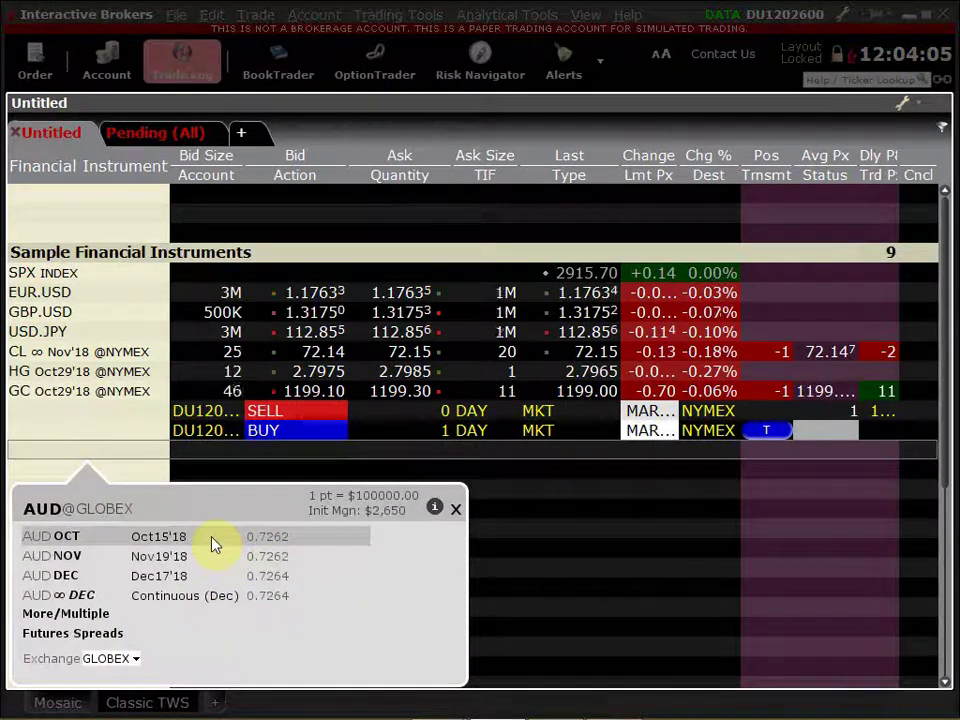
{"action": "left_click", "coordinate": [172, 540]}
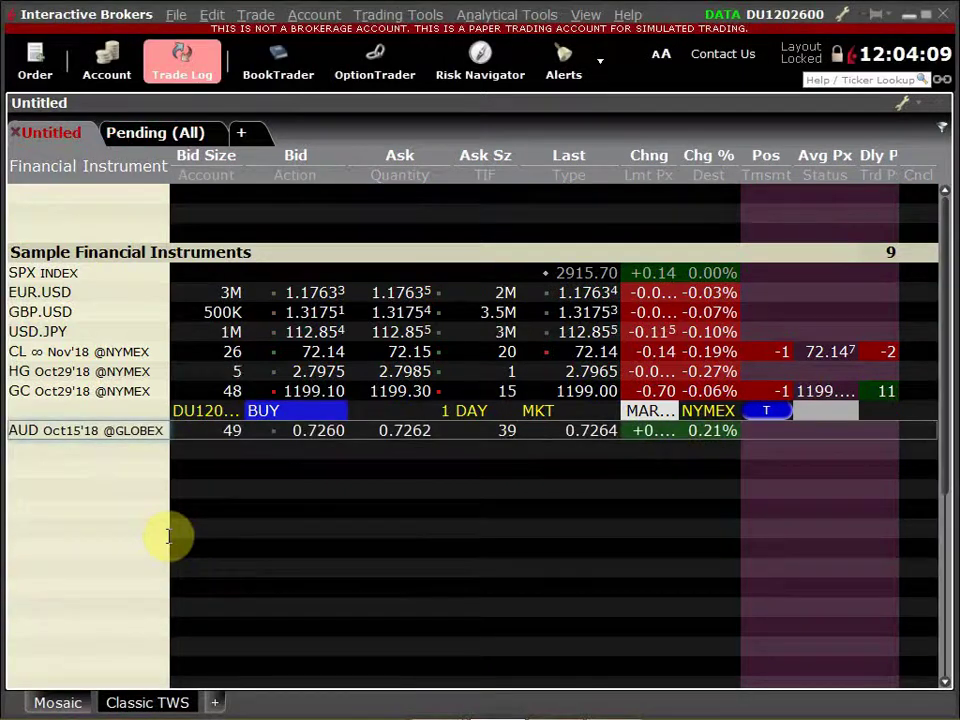
{"action": "left_click", "coordinate": [104, 452]}
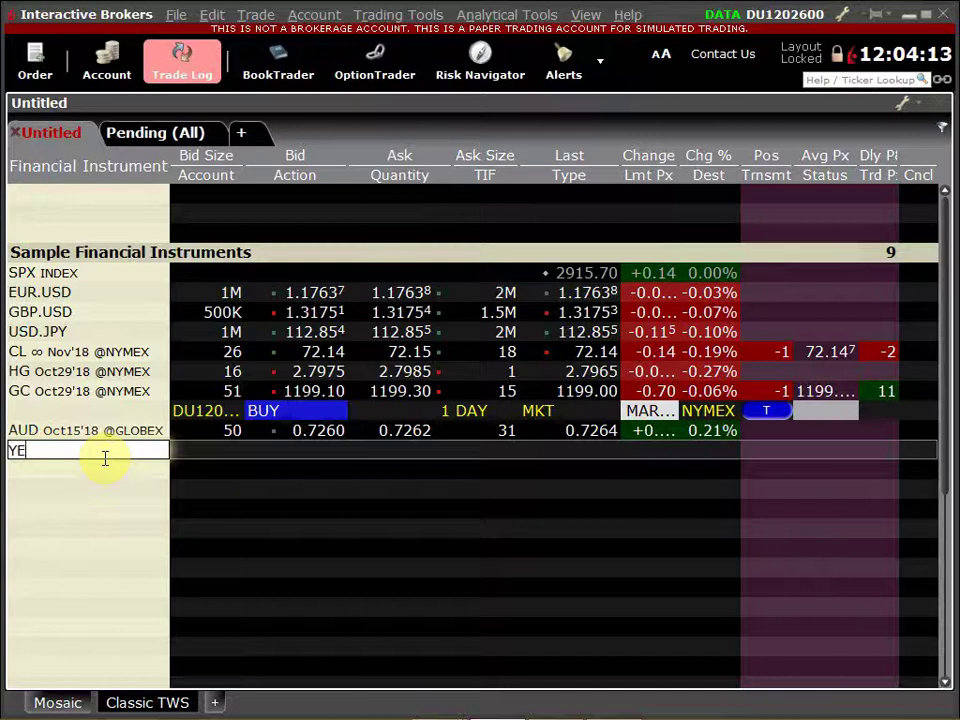
Step: Search company names for JAPANESE YEN and confirm the JPY result
{"action": "type", "text": "N"}
{"action": "key", "text": "Return"}
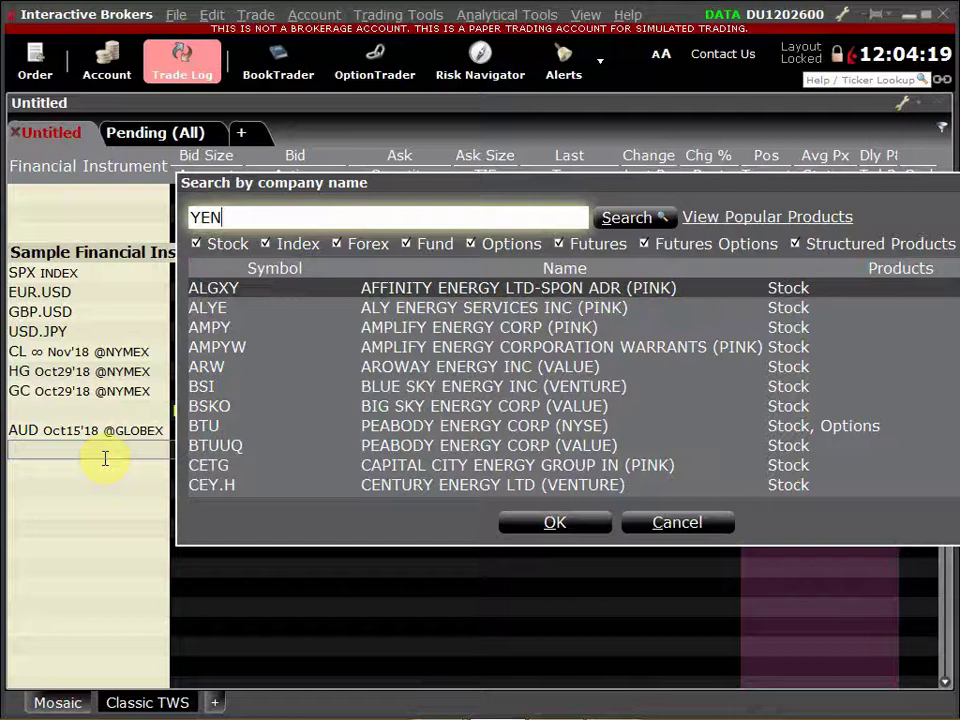
{"action": "key", "text": "ctrl+a"}
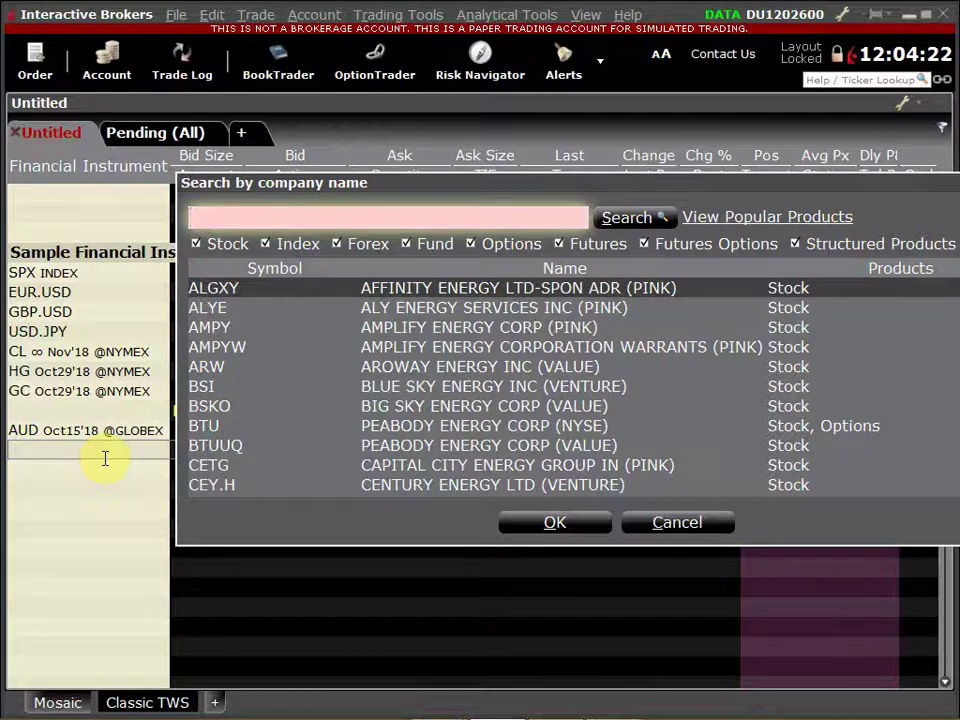
{"action": "key", "text": "BackSpace"}
{"action": "type", "text": "JA"}
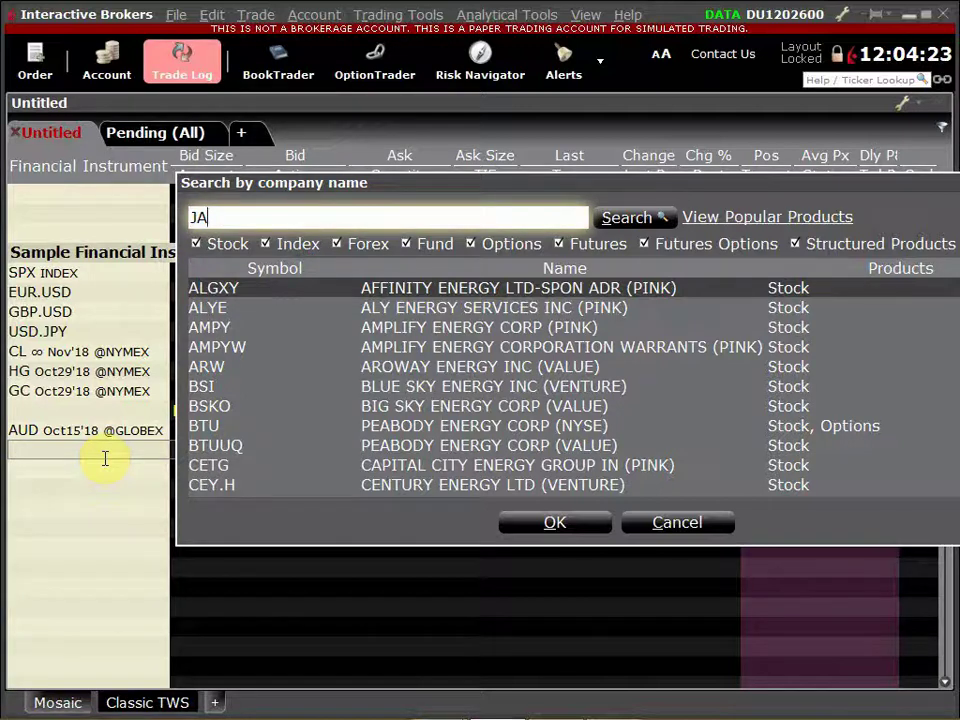
{"action": "type", "text": "PANES"}
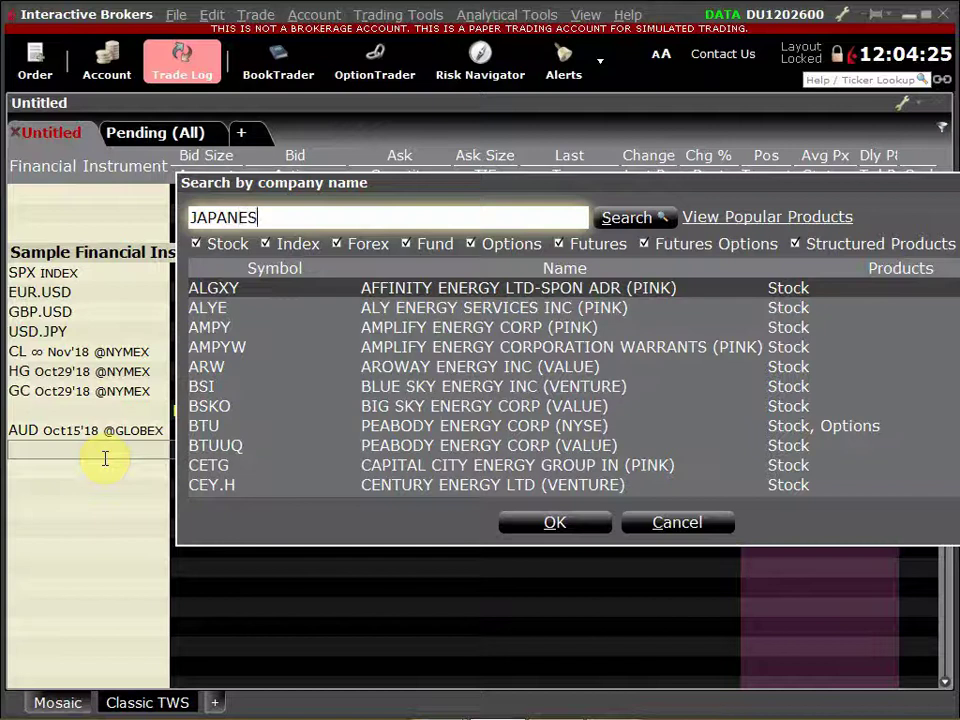
{"action": "type", "text": "E YEN"}
{"action": "key", "text": "Return"}
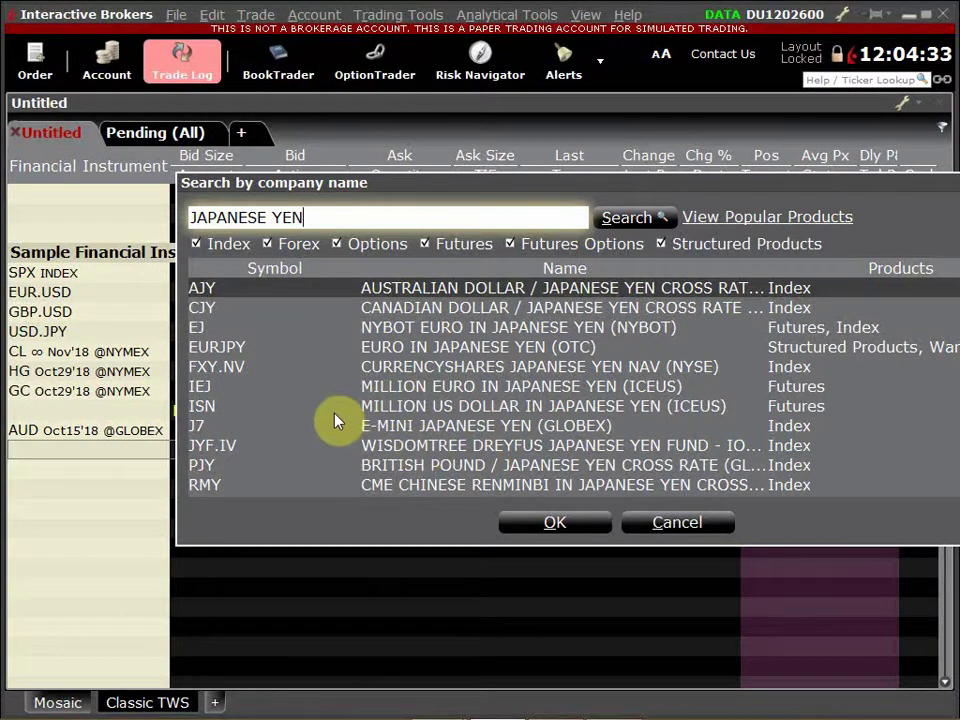
{"action": "scroll", "coordinate": [336, 422], "scroll_direction": "down", "scroll_amount": 5}
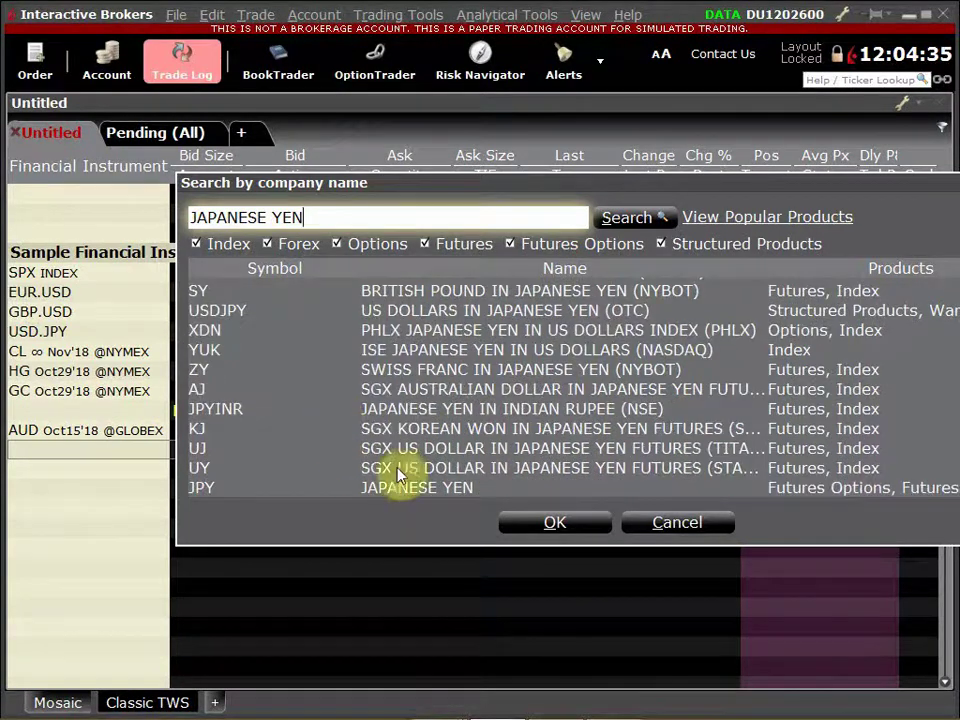
{"action": "left_click", "coordinate": [405, 488]}
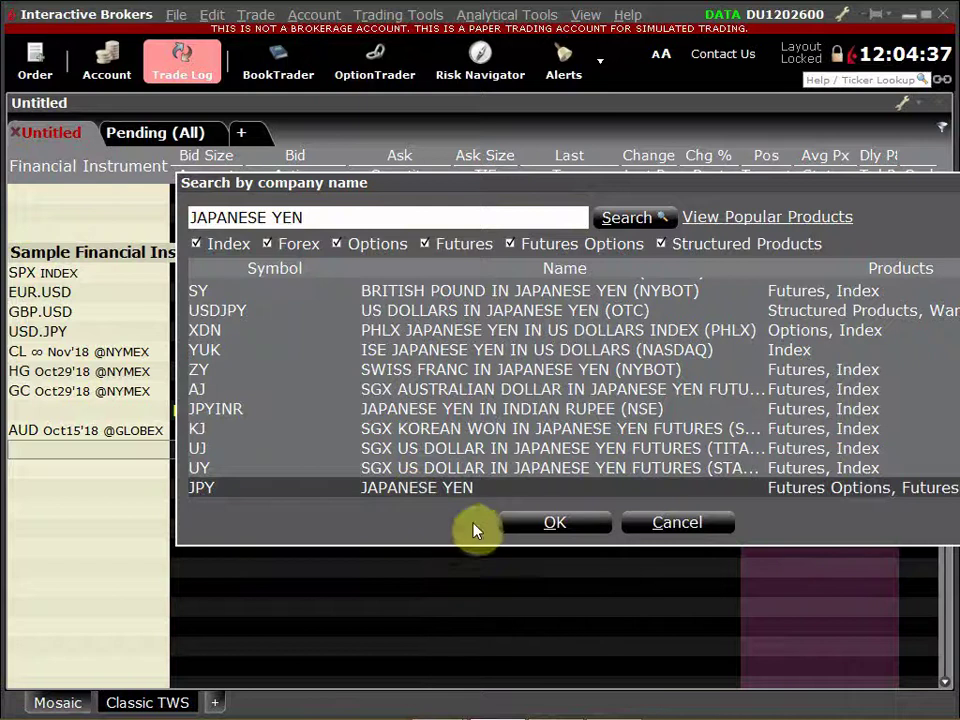
{"action": "left_click", "coordinate": [536, 525]}
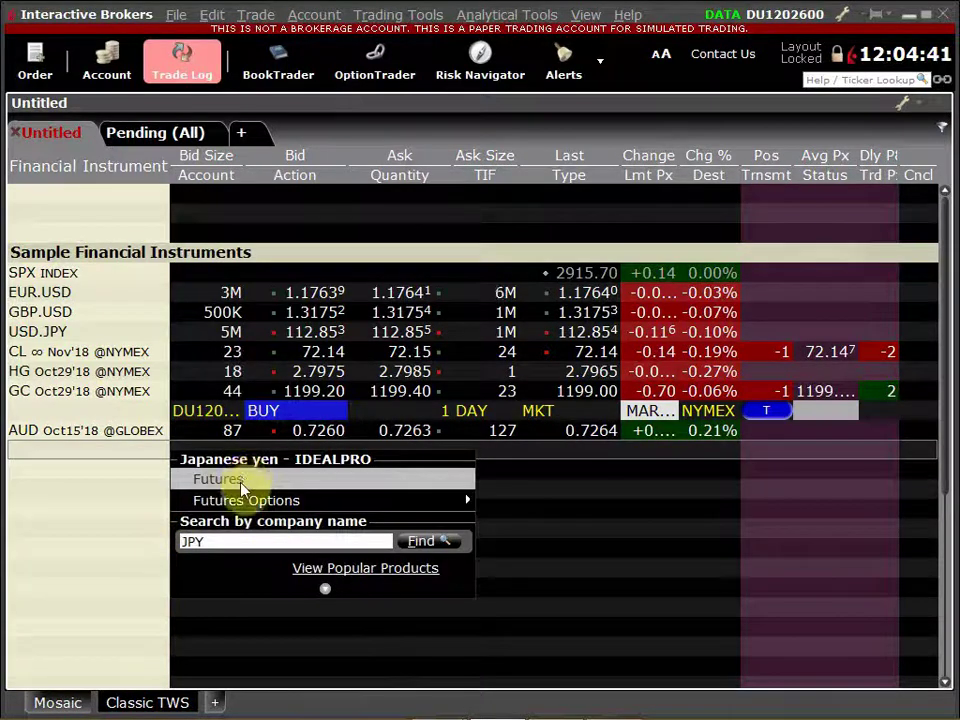
Step: Add the JPY Oct15'18 GLOBEX futures row, then switch to OANDA fxTrade Practice
{"action": "left_click", "coordinate": [240, 487]}
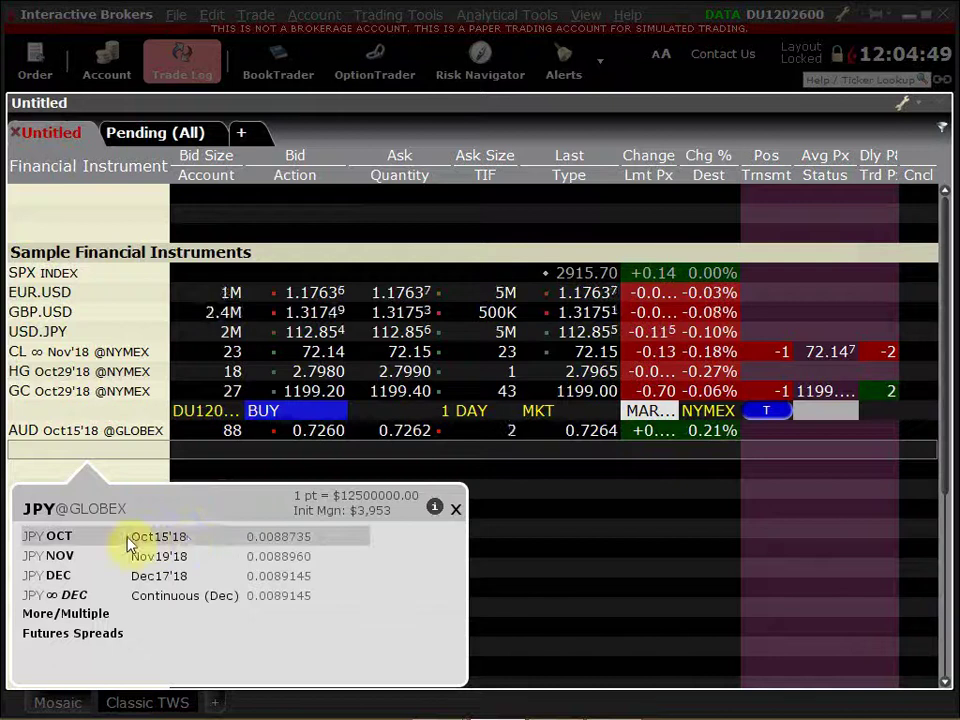
{"action": "left_click", "coordinate": [160, 541]}
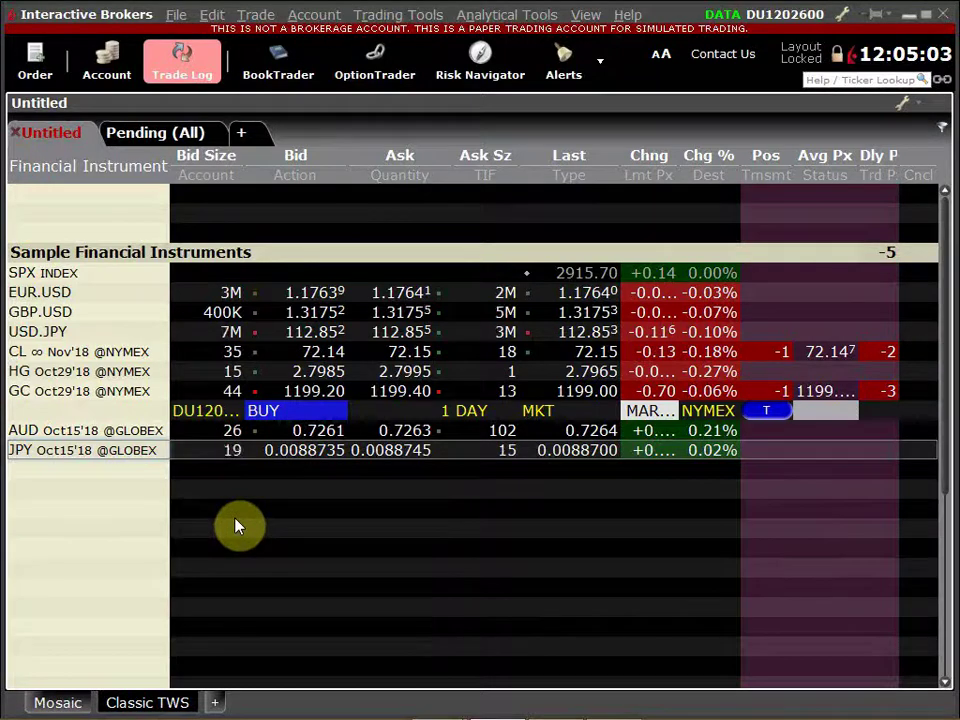
{"action": "key", "text": "alt+Tab"}
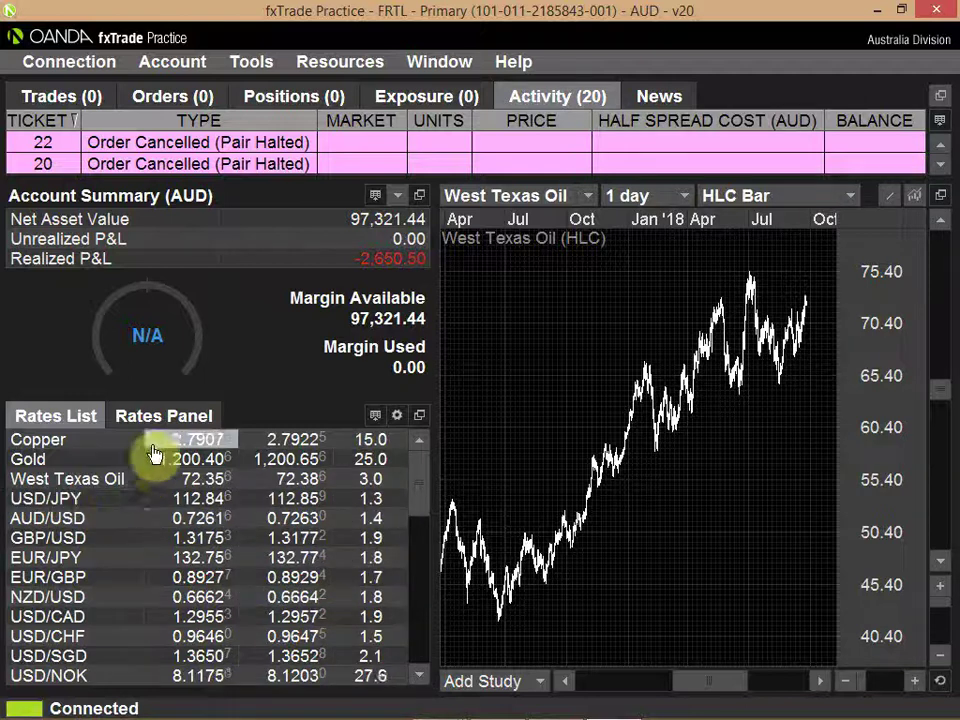
Step: Review commodity and currency quotes in the fxTrade Rates List, then return to TWS
{"action": "left_click", "coordinate": [174, 538]}
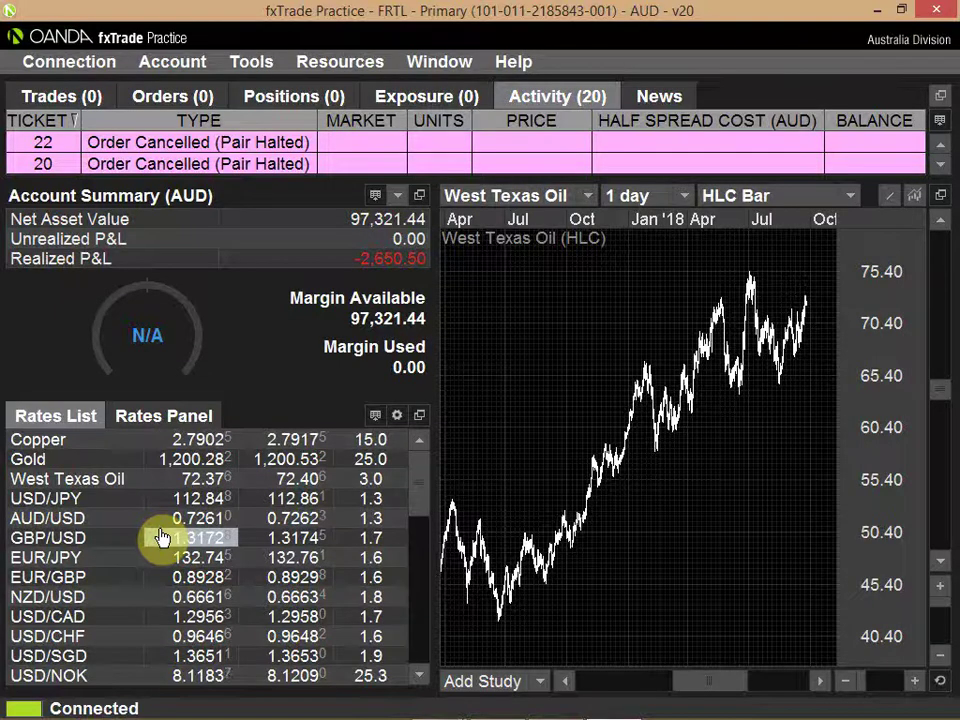
{"action": "key", "text": "alt+Tab"}
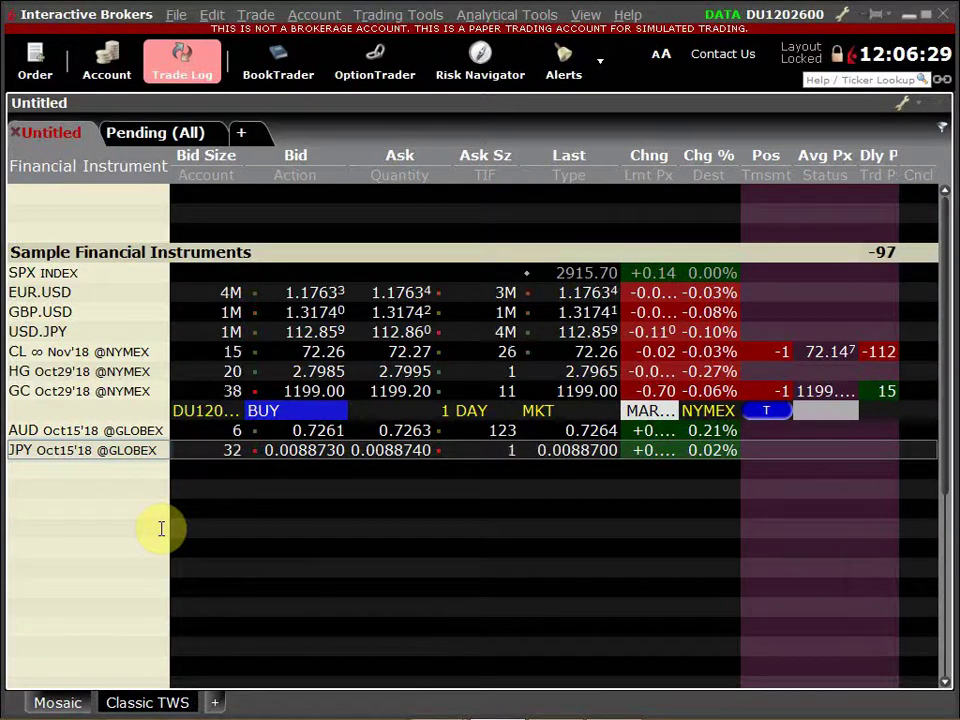
Step: Move to the Magma Resources balance sheet in Chrome and open a new Bing tab
{"action": "key", "text": "alt+Tab"}
{"action": "key", "text": "alt+Tab"}
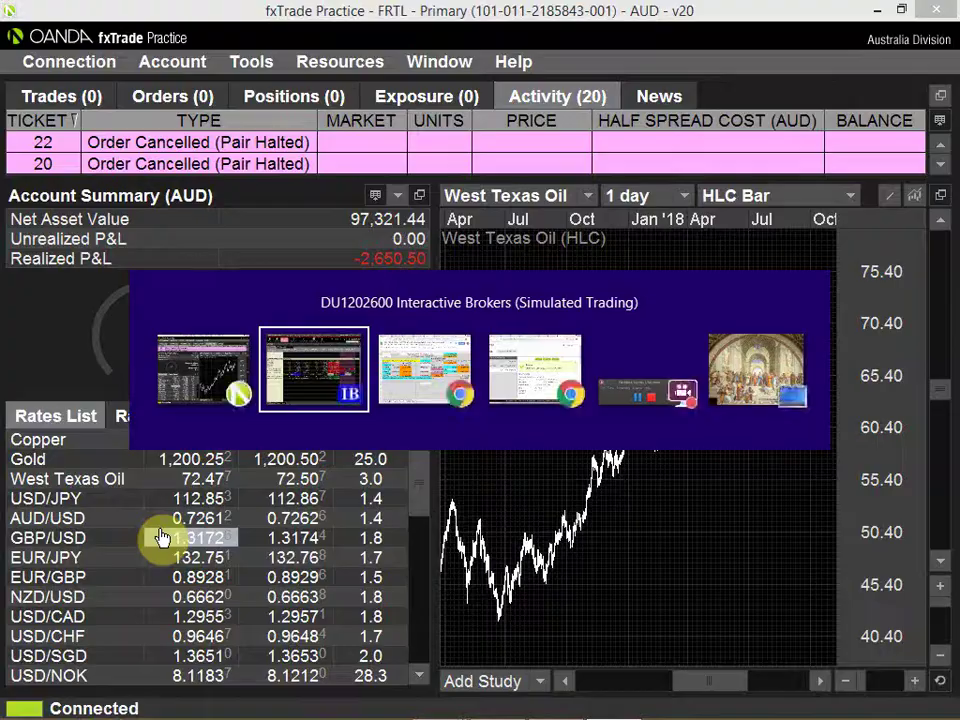
{"action": "key", "text": "alt+Tab"}
{"action": "key", "text": "Tab"}
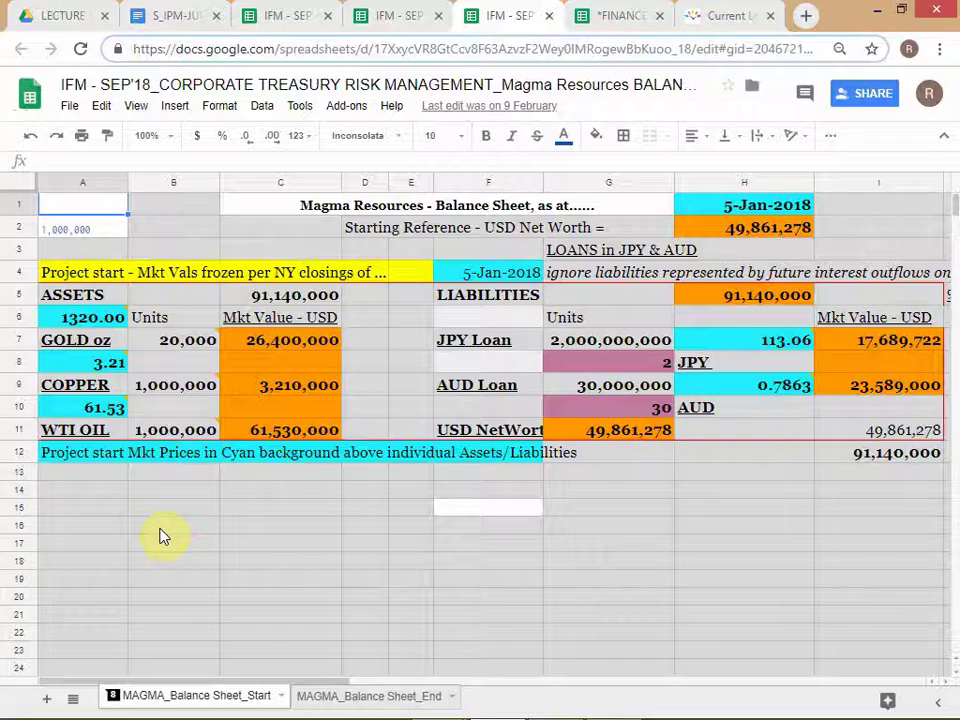
{"action": "key", "text": "ctrl+t"}
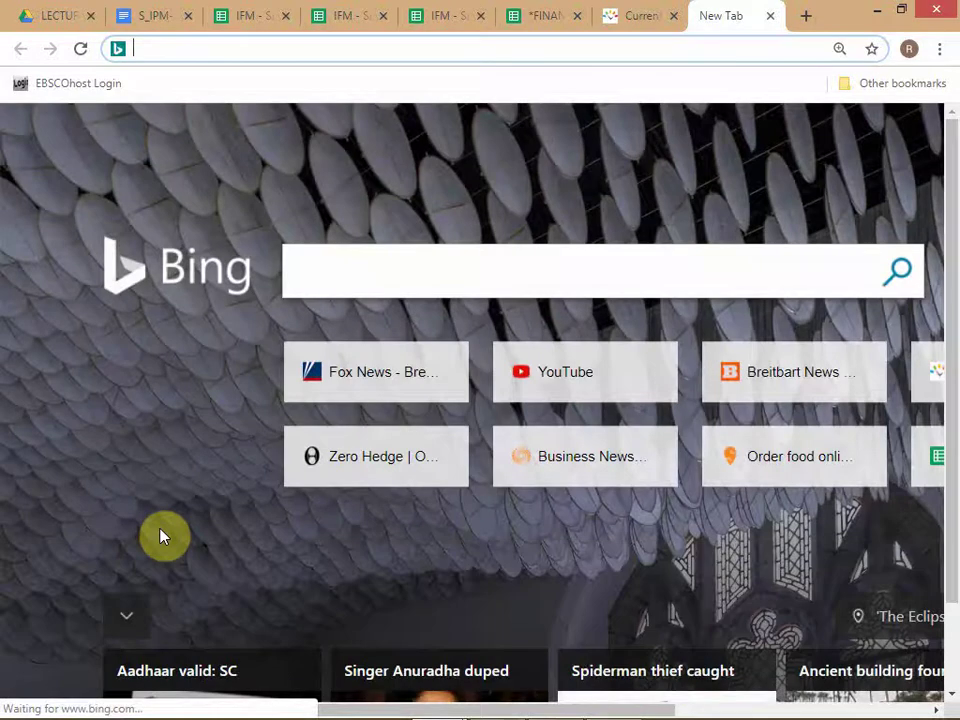
Step: Search Bing for 'cme group' using the CMEGR address-bar suggestion
{"action": "type", "text": "C"}
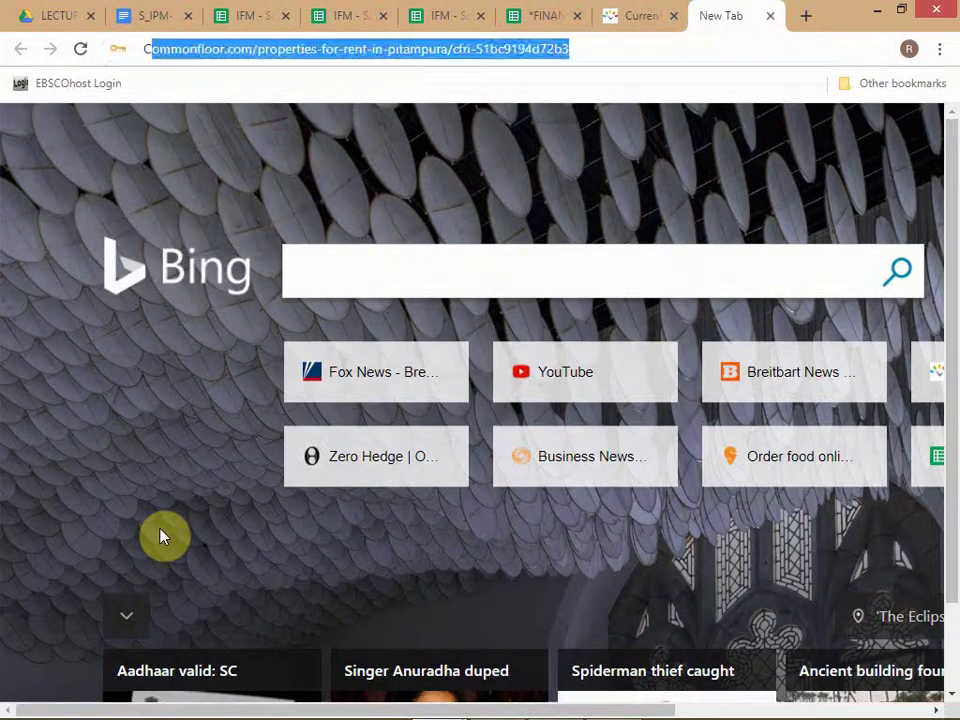
{"action": "type", "text": "ME"}
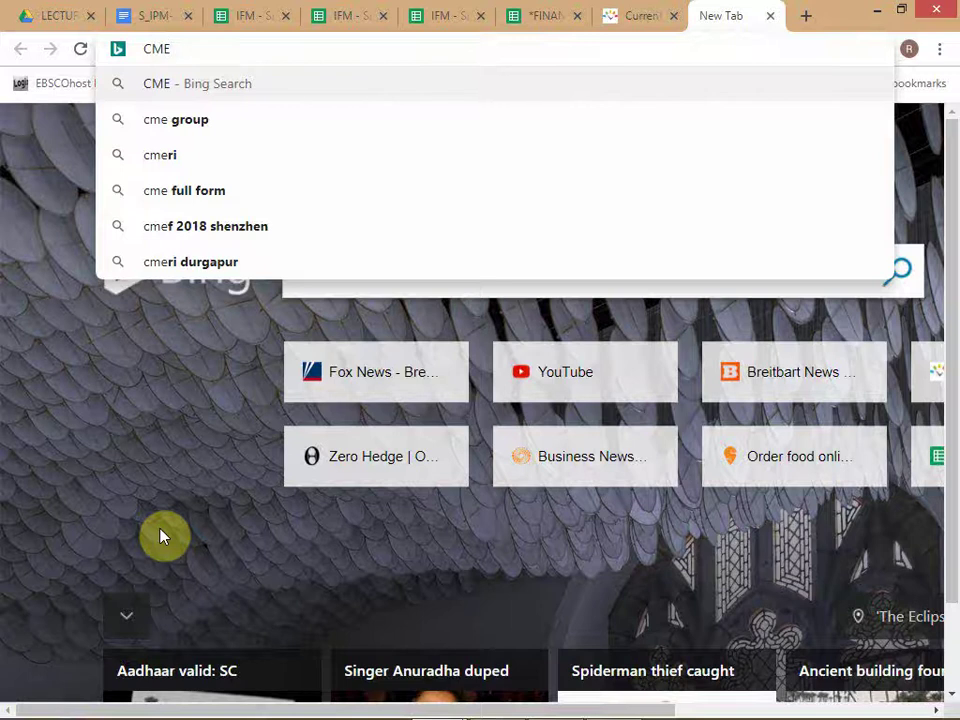
{"action": "type", "text": "GR"}
{"action": "key", "text": "Down"}
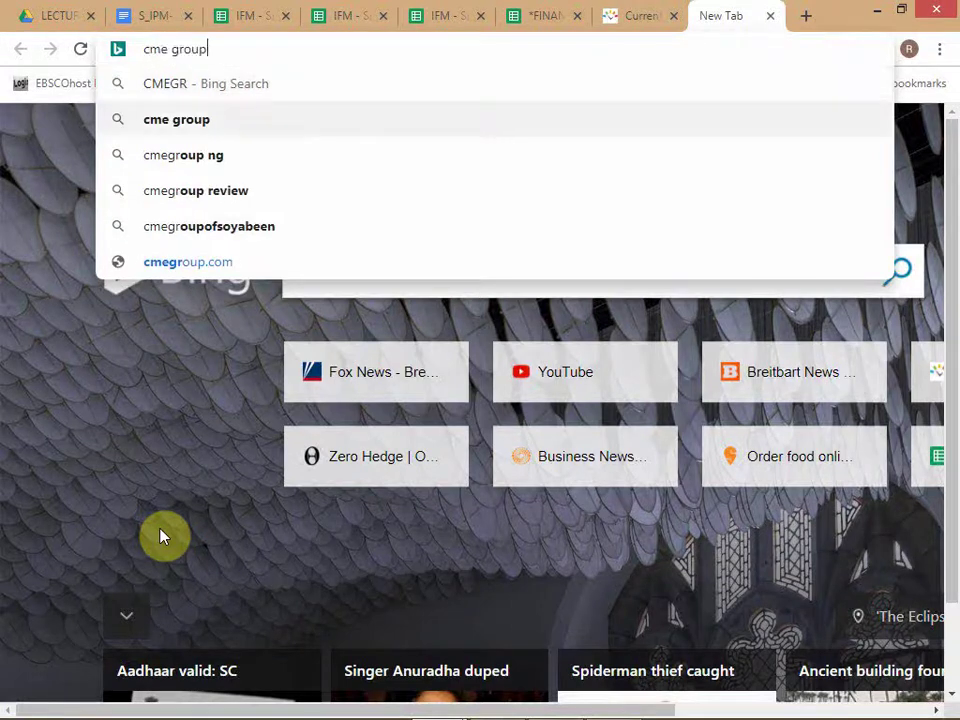
{"action": "key", "text": "Return"}
{"action": "key", "text": "alt+Tab"}
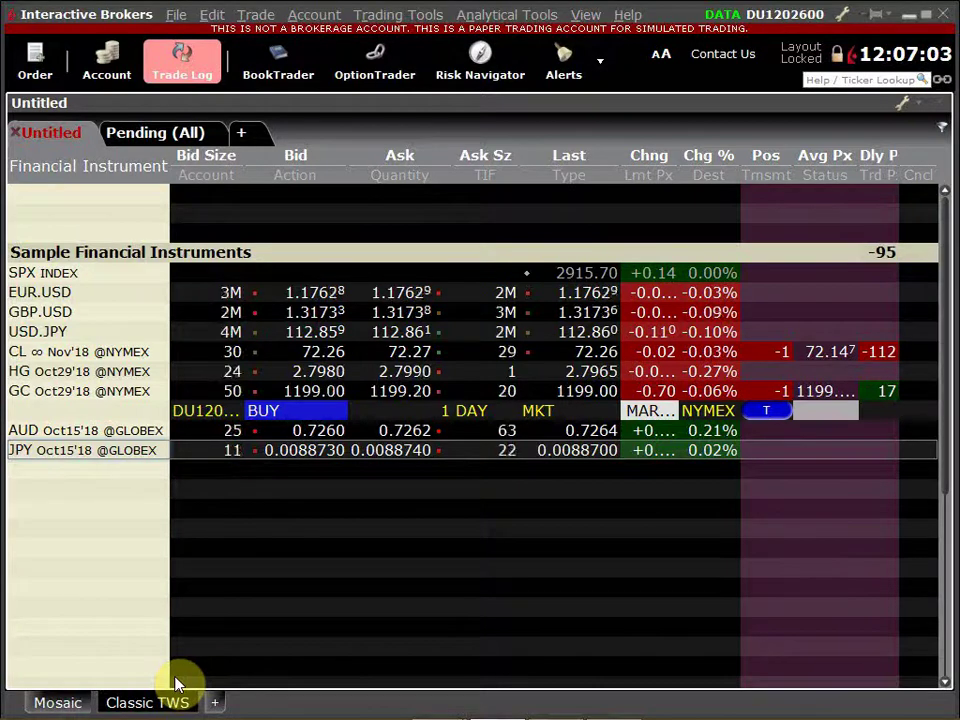
{"action": "key", "text": "alt+Tab"}
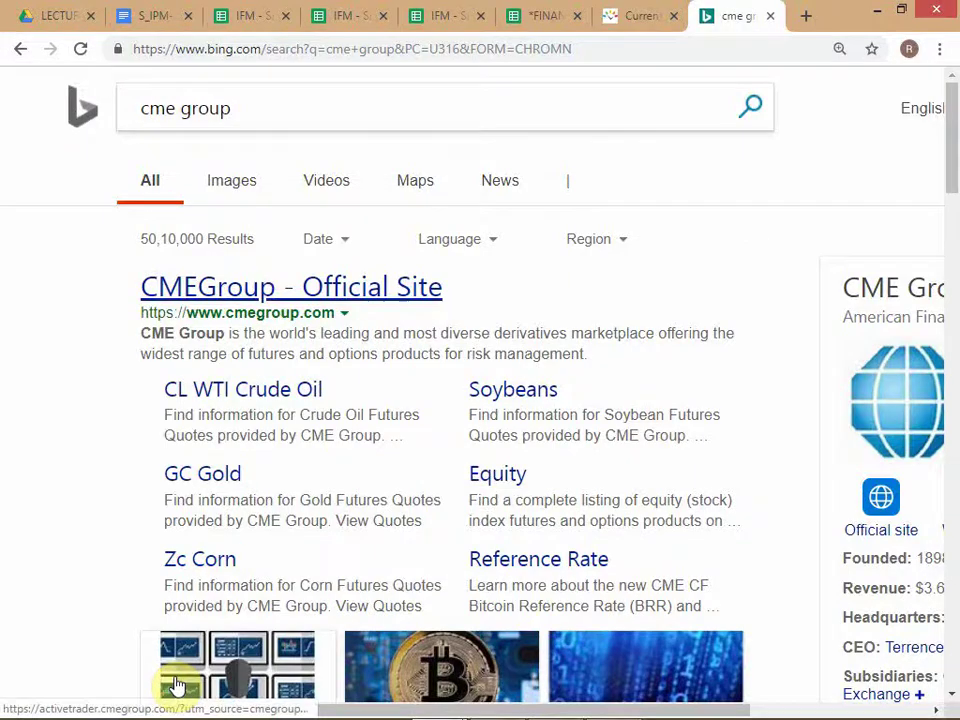
Step: Cycle through fxTrade Practice and the Bing cme group results, ending on the TWS watchlist
{"action": "key", "text": "alt+Tab"}
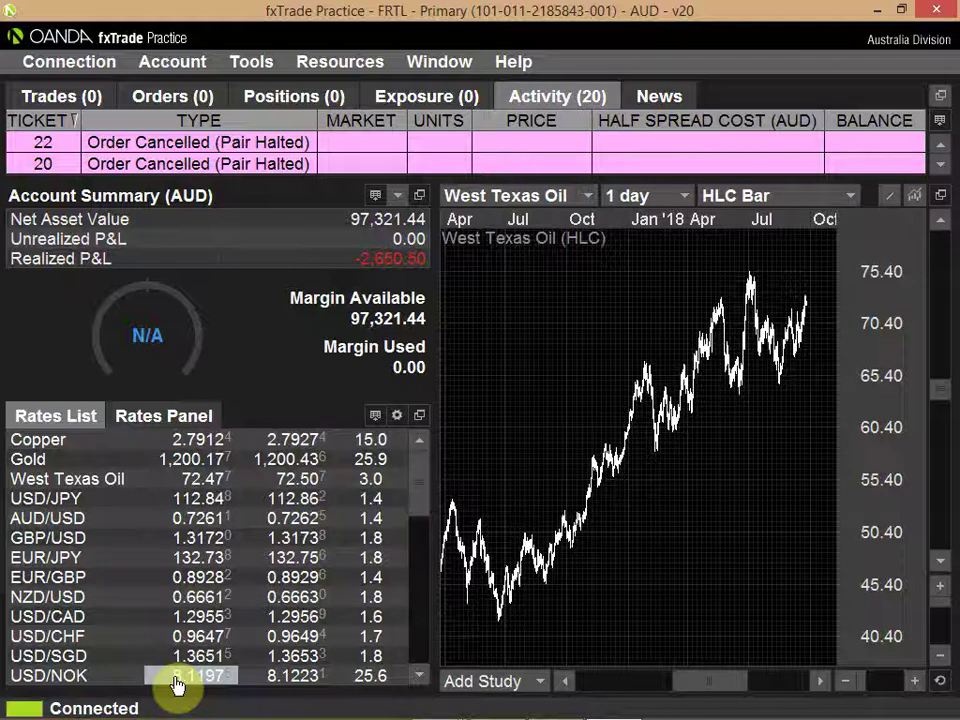
{"action": "key", "text": "alt+Tab"}
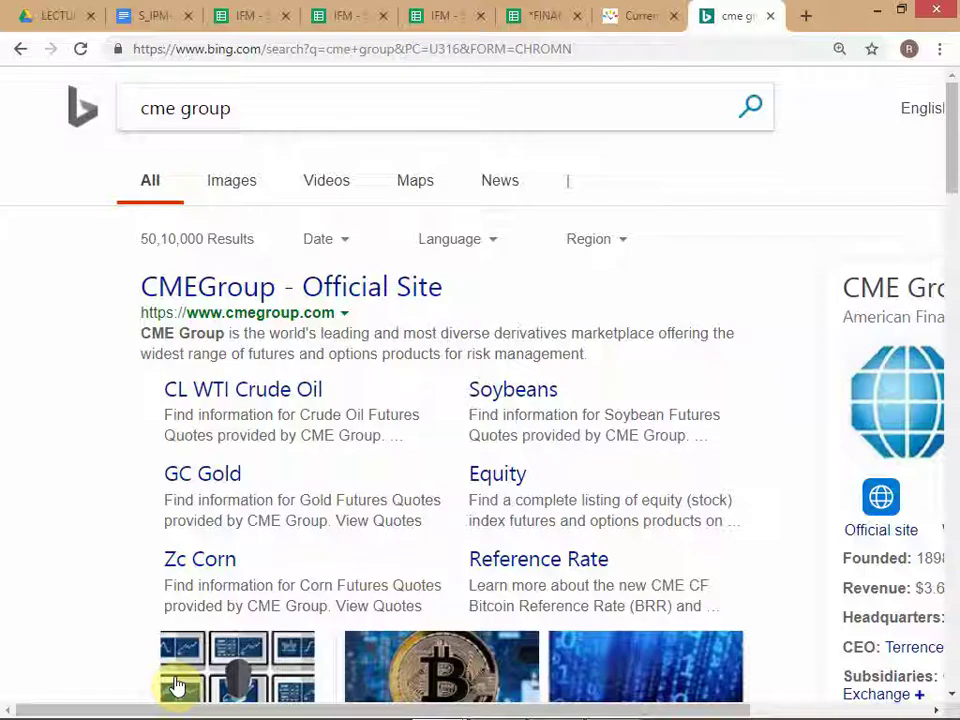
{"action": "key", "text": "alt+Tab"}
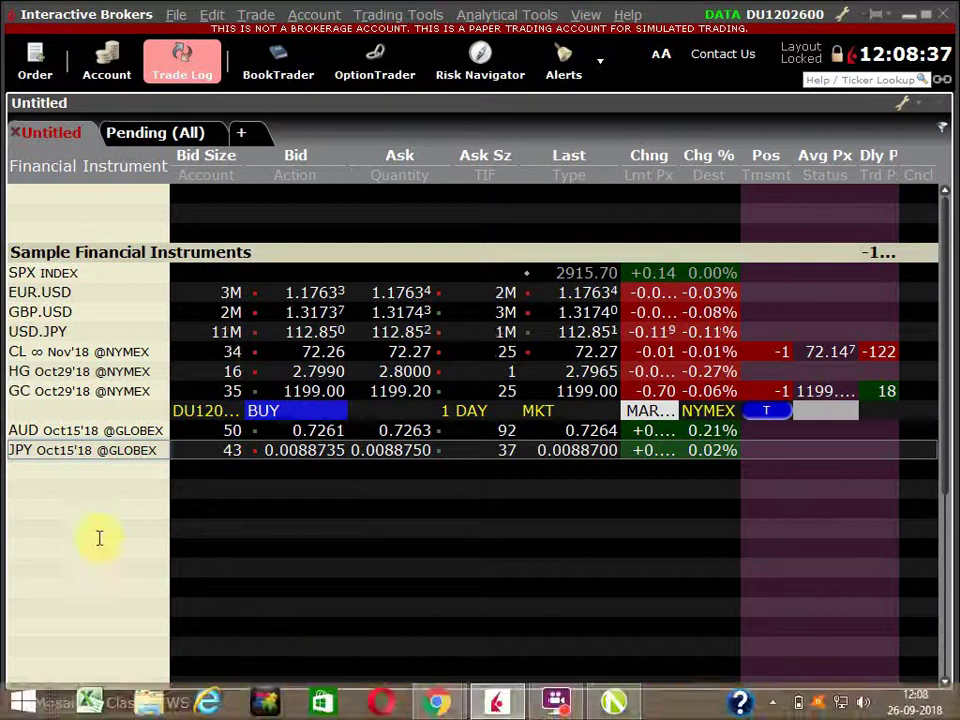
Step: Add a USD.JPY entry to the watchlist and drag the JPY futures row up above CL
{"action": "left_click", "coordinate": [71, 470]}
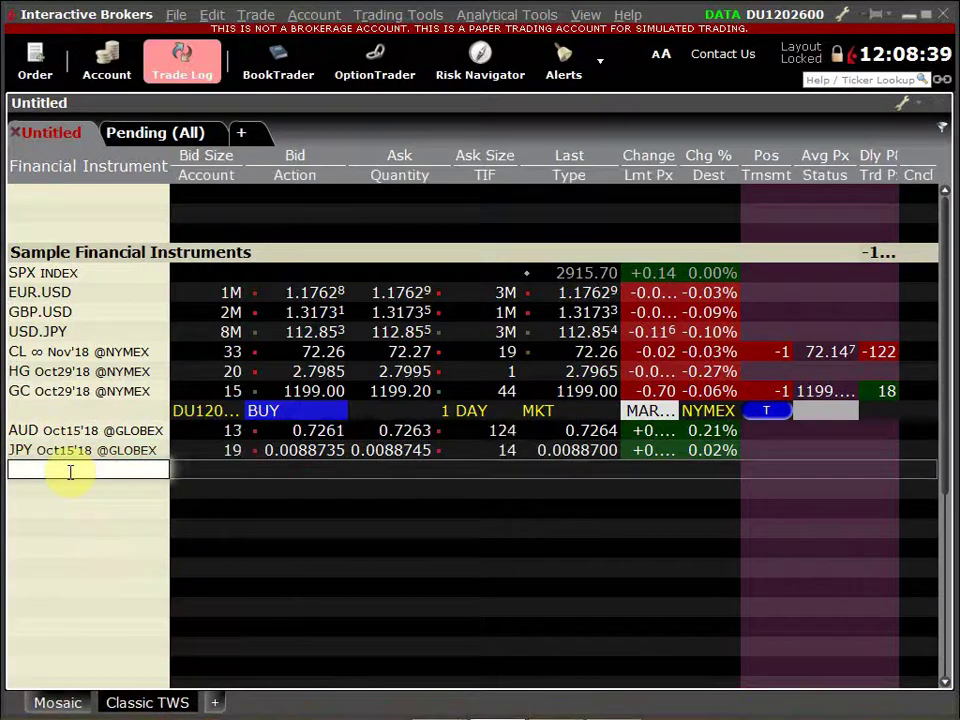
{"action": "type", "text": "USD"}
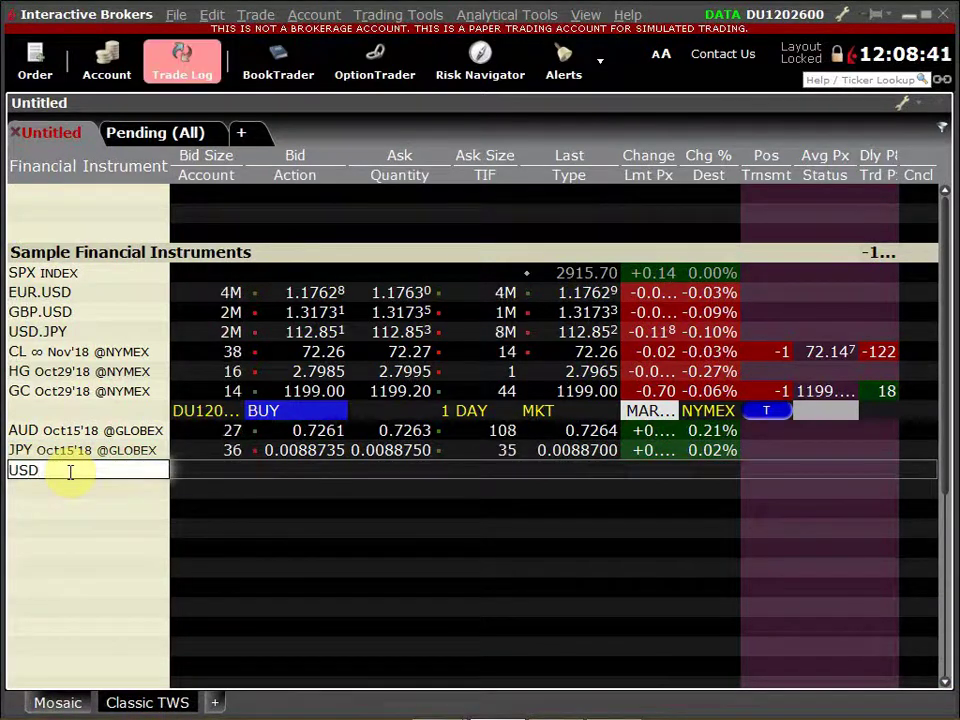
{"action": "type", "text": ","}
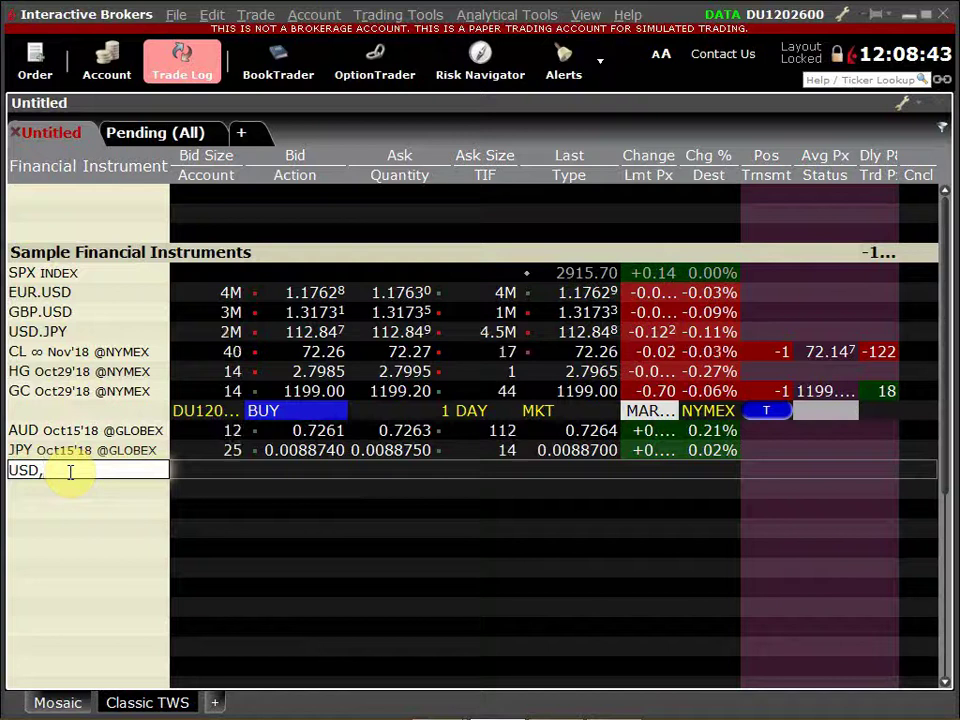
{"action": "key", "text": "BackSpace"}
{"action": "type", "text": "."}
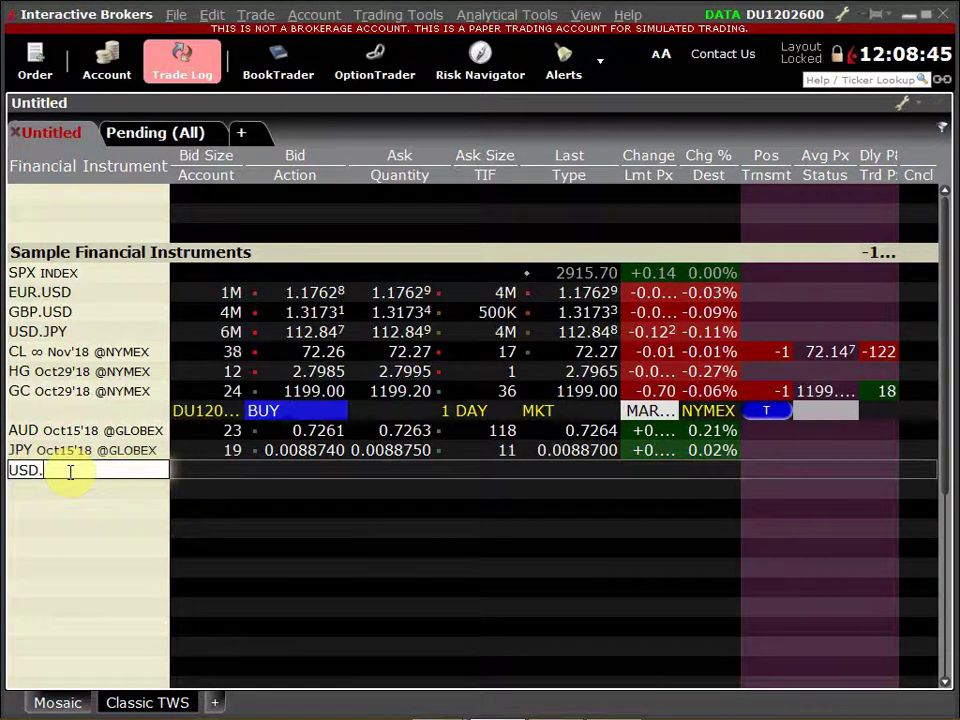
{"action": "type", "text": "JPY"}
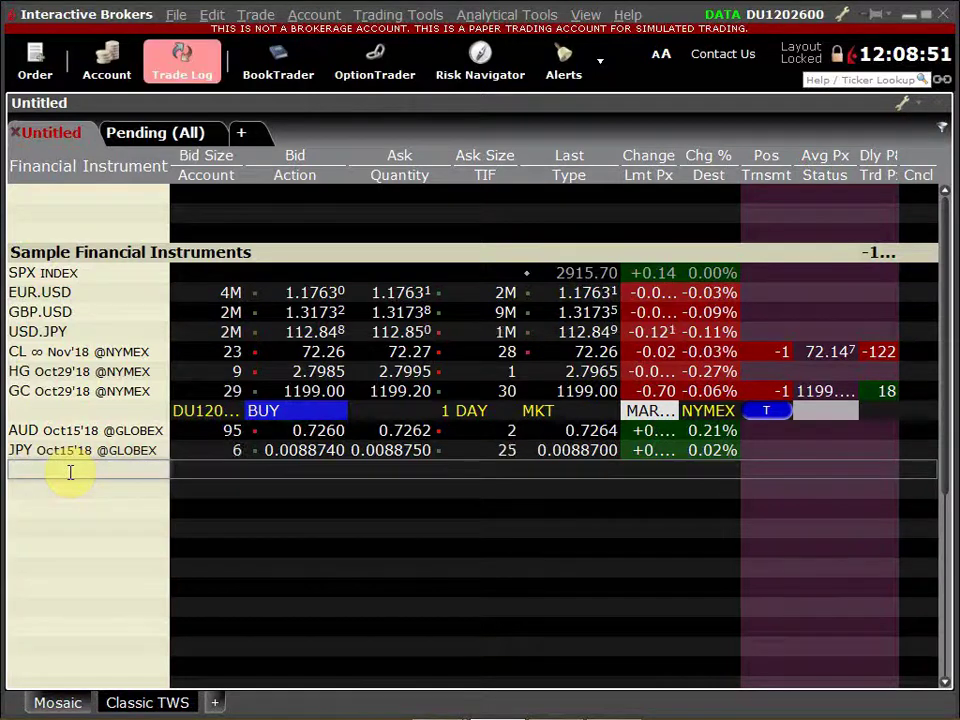
{"action": "key", "text": "Return"}
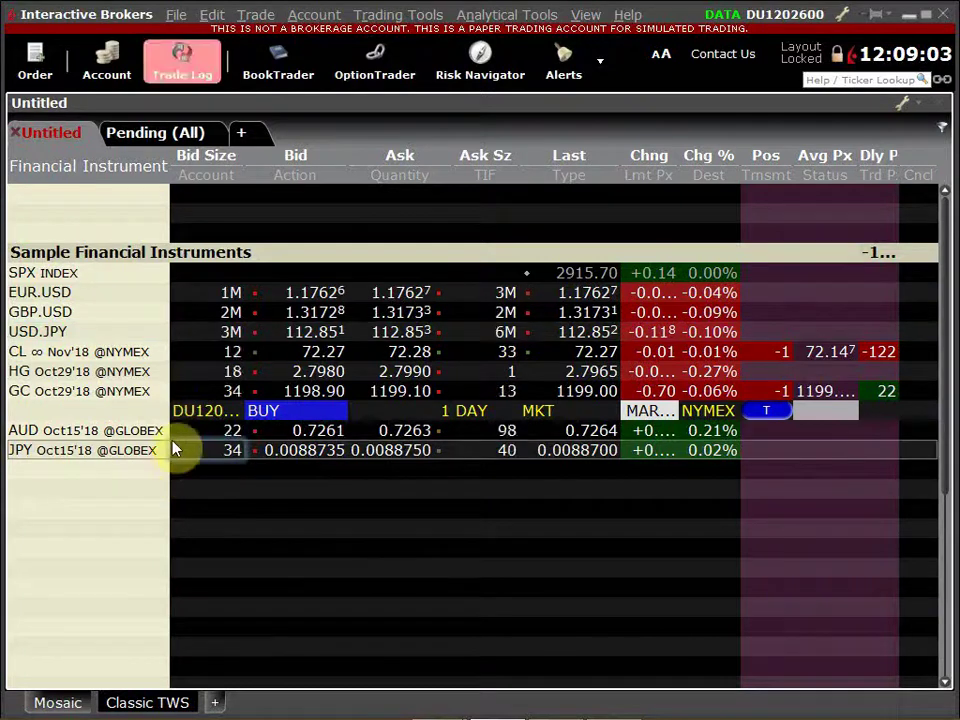
{"action": "left_click_drag", "start_coordinate": [165, 383], "coordinate": [152, 352]}
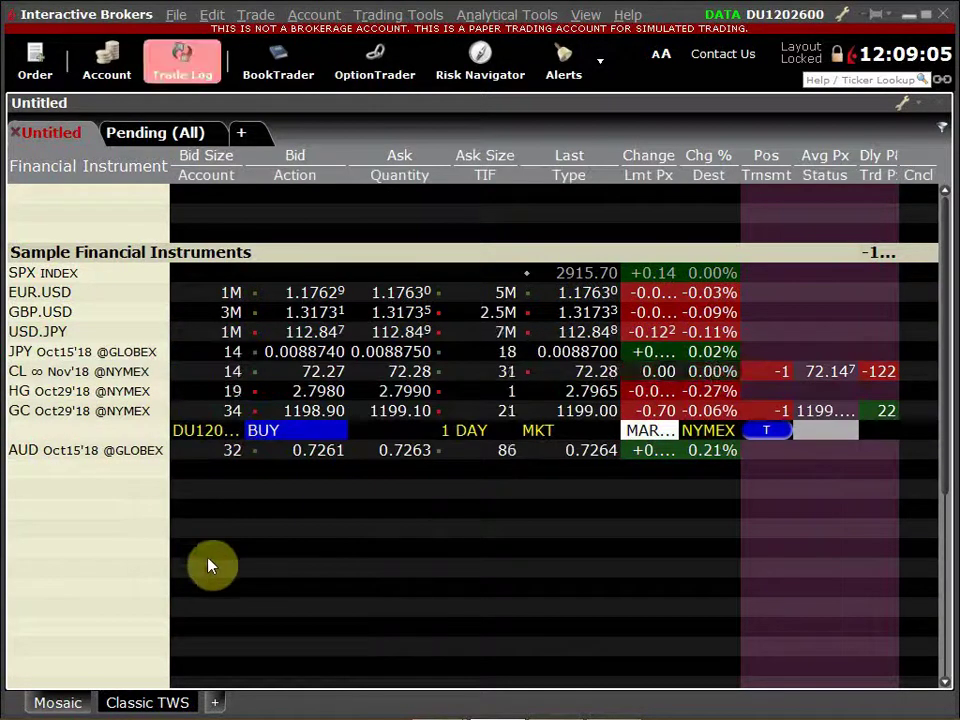
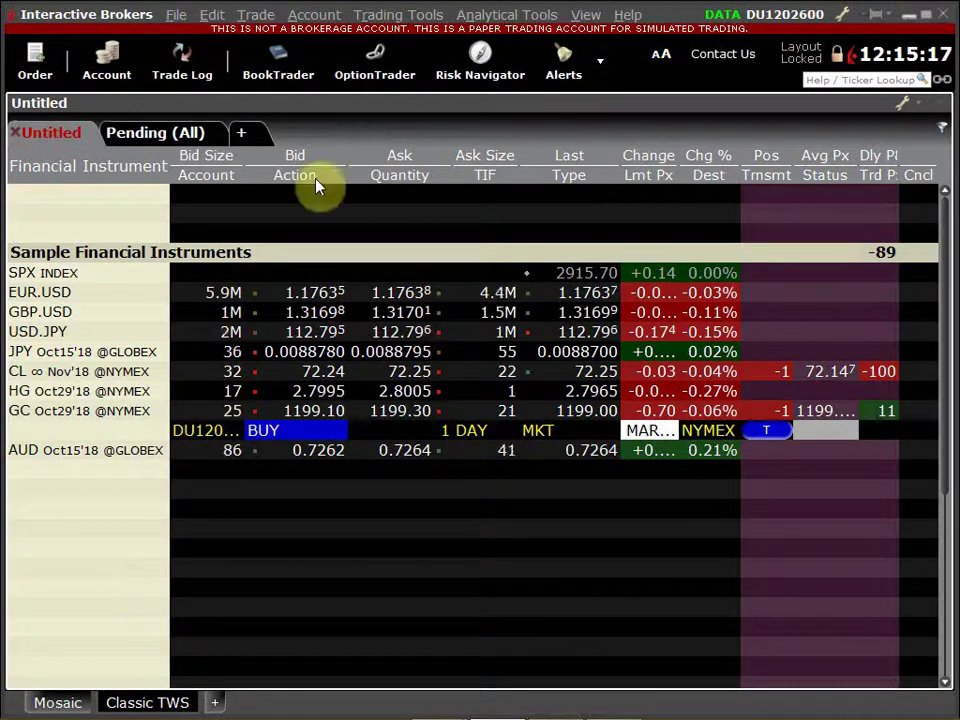
Step: Sell 25K USD.JPY at market in the TWS paper account and confirm the transmission
{"action": "left_click", "coordinate": [324, 333]}
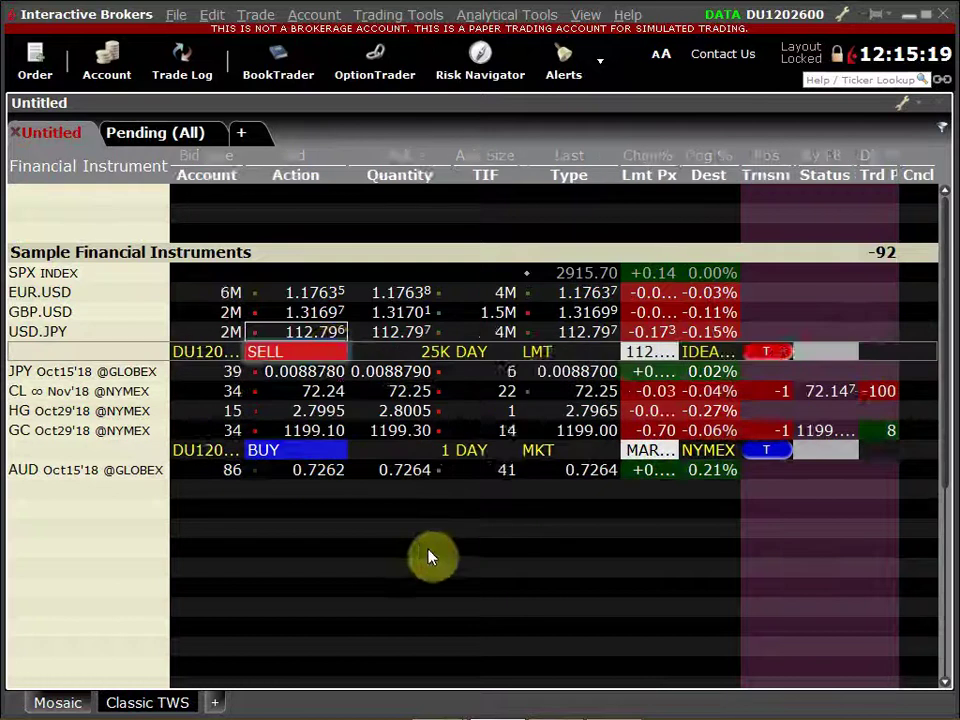
{"action": "left_click", "coordinate": [560, 352]}
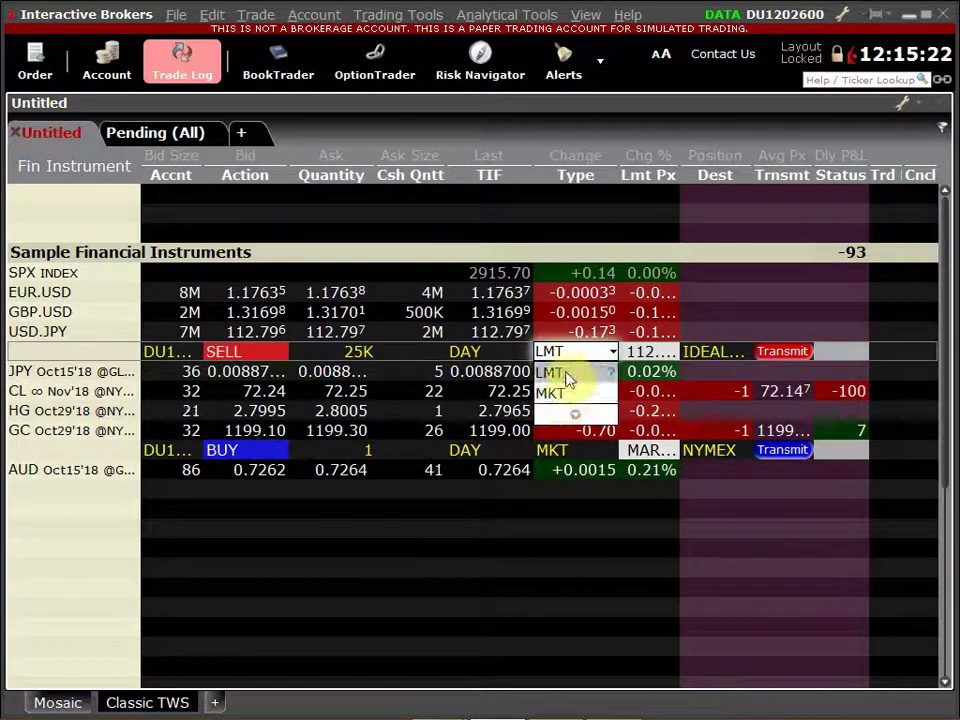
{"action": "left_click", "coordinate": [562, 398]}
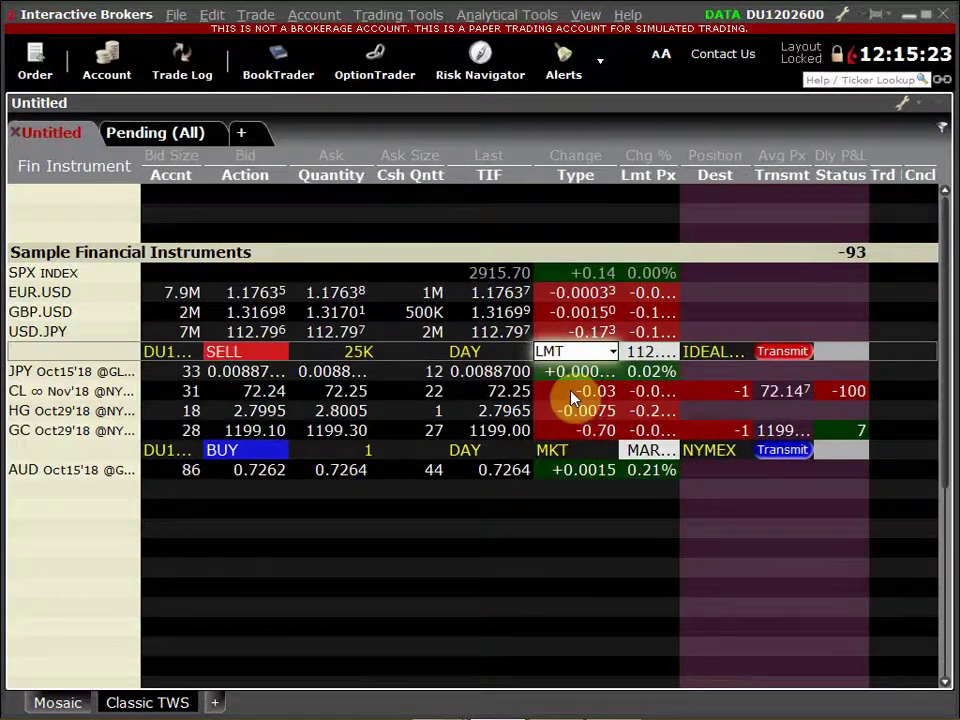
{"action": "left_click", "coordinate": [772, 358]}
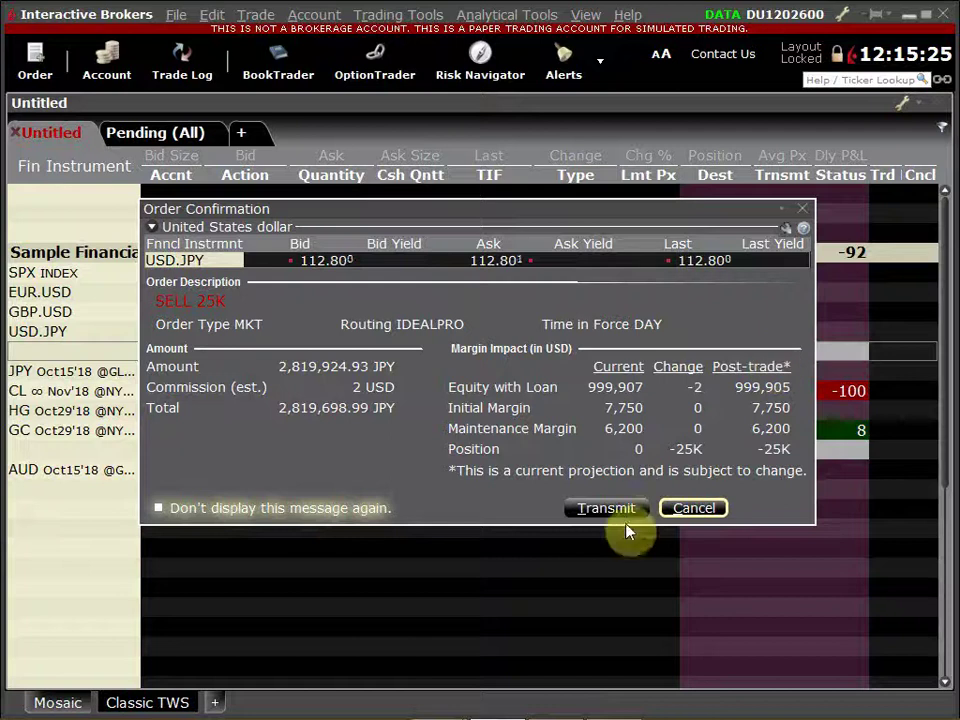
{"action": "left_click", "coordinate": [617, 510]}
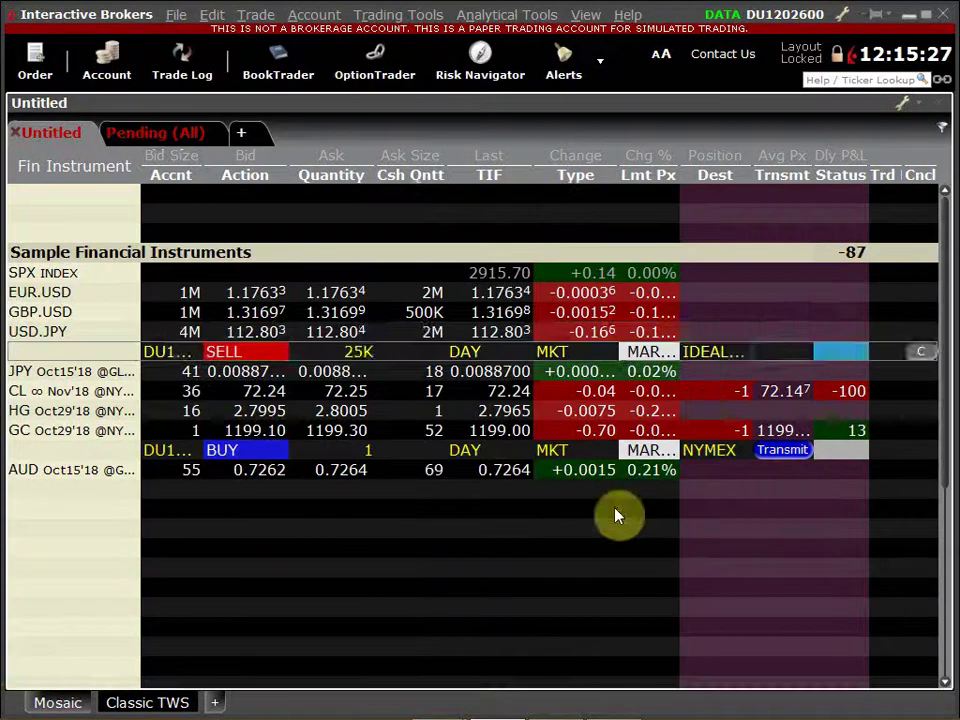
{"action": "mouse_move", "coordinate": [437, 702]}
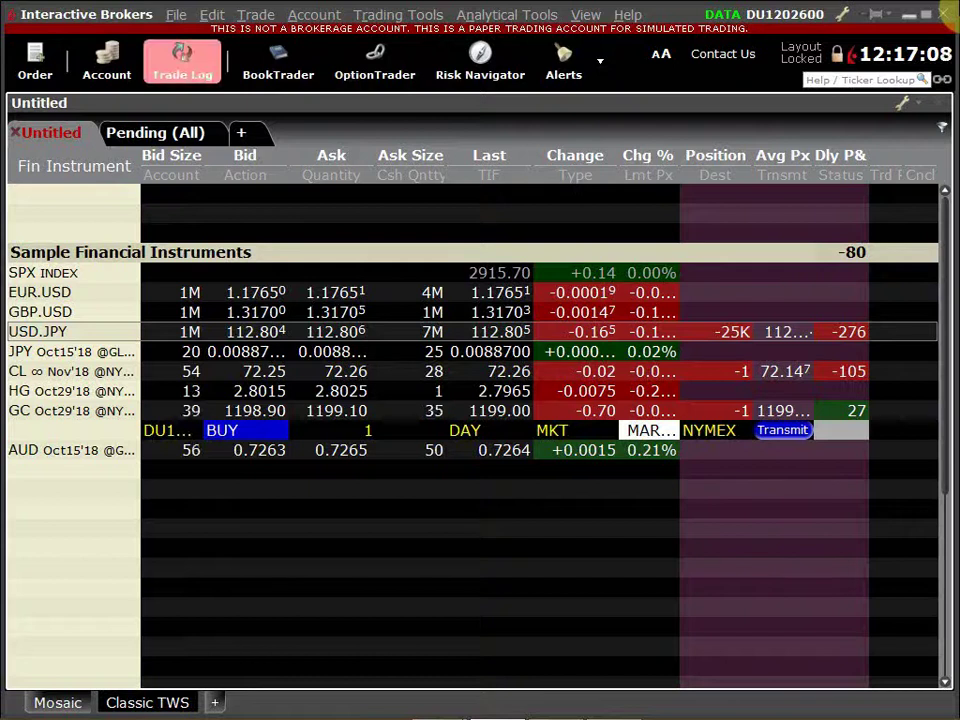
Step: Bring up the TradingView USD/JPY 4-hour chart tab in Chrome
{"action": "key", "text": "alt+Tab"}
{"action": "key", "text": "alt+Tab"}
{"action": "key", "text": "alt+Tab"}
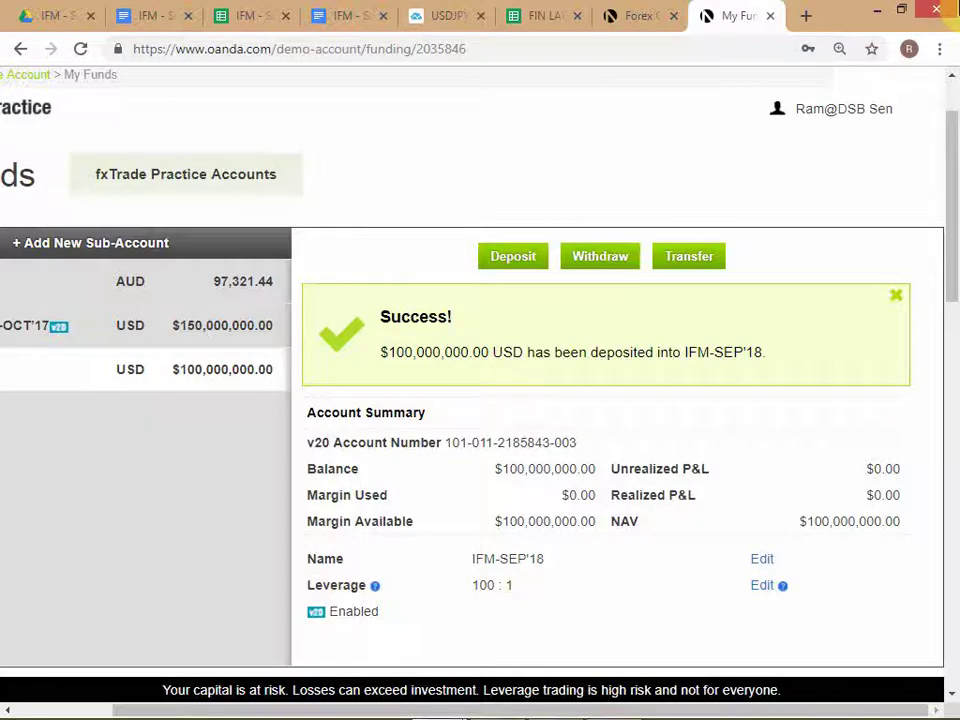
{"action": "left_click", "coordinate": [440, 15]}
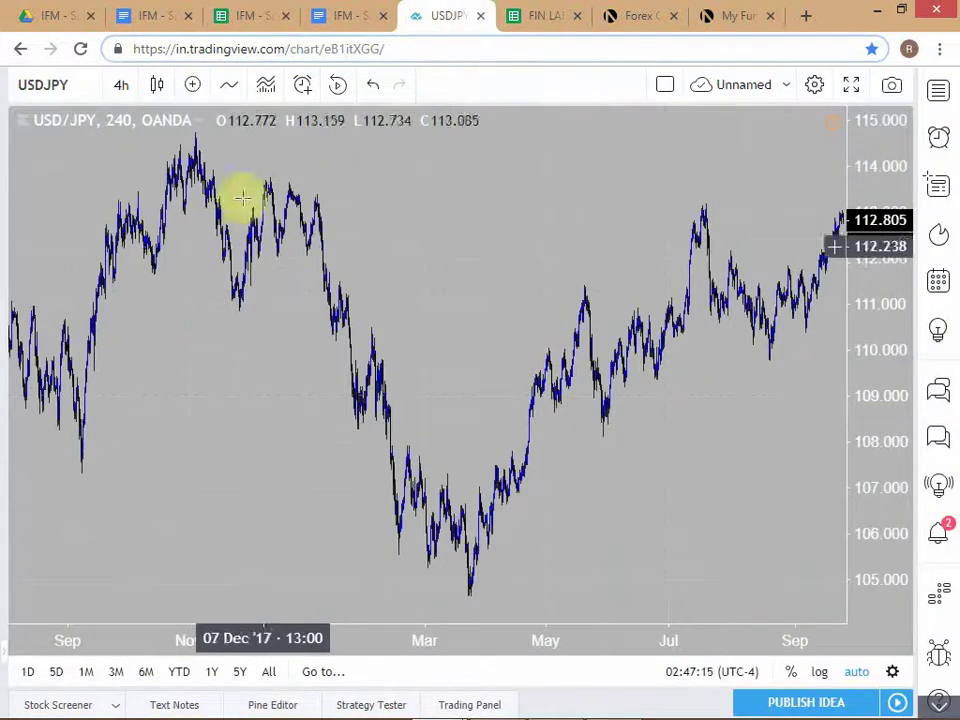
{"action": "left_click", "coordinate": [116, 86]}
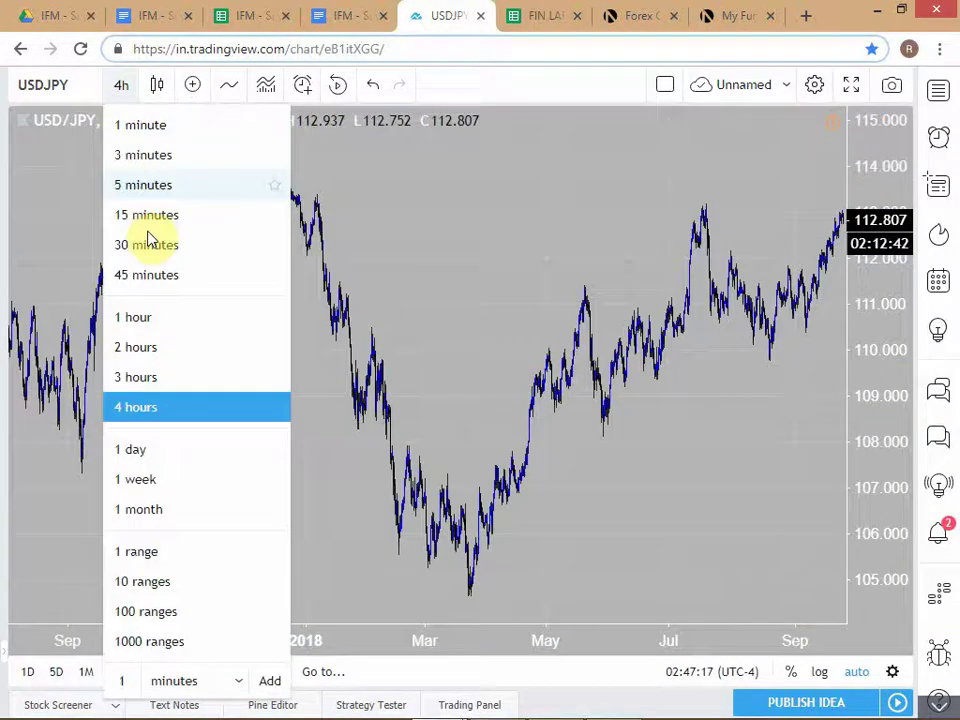
{"action": "left_click", "coordinate": [140, 320]}
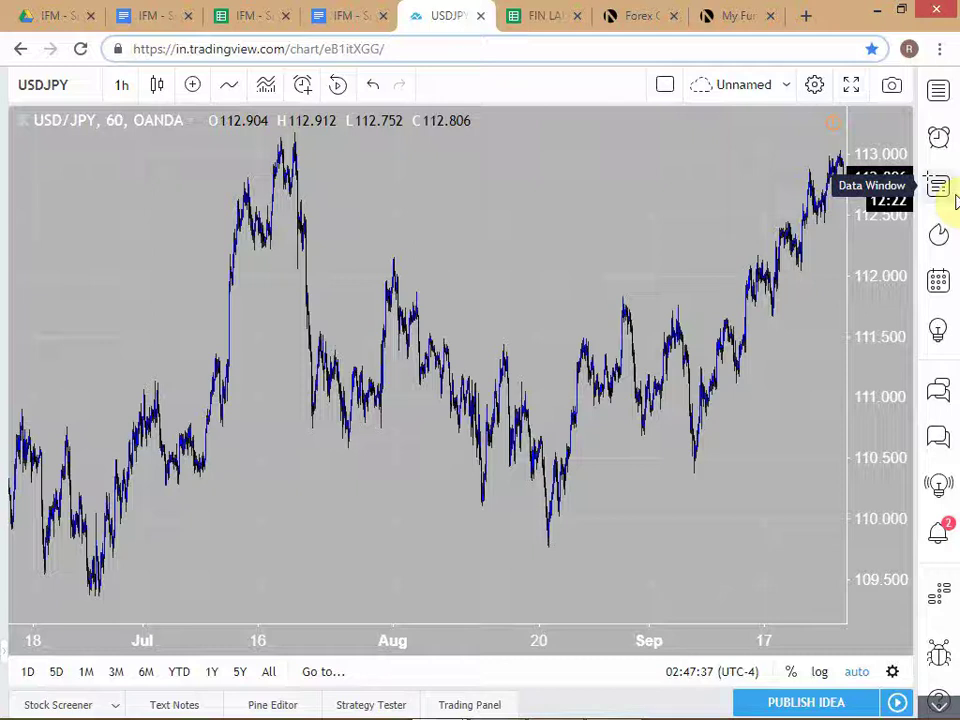
{"action": "left_click", "coordinate": [118, 88]}
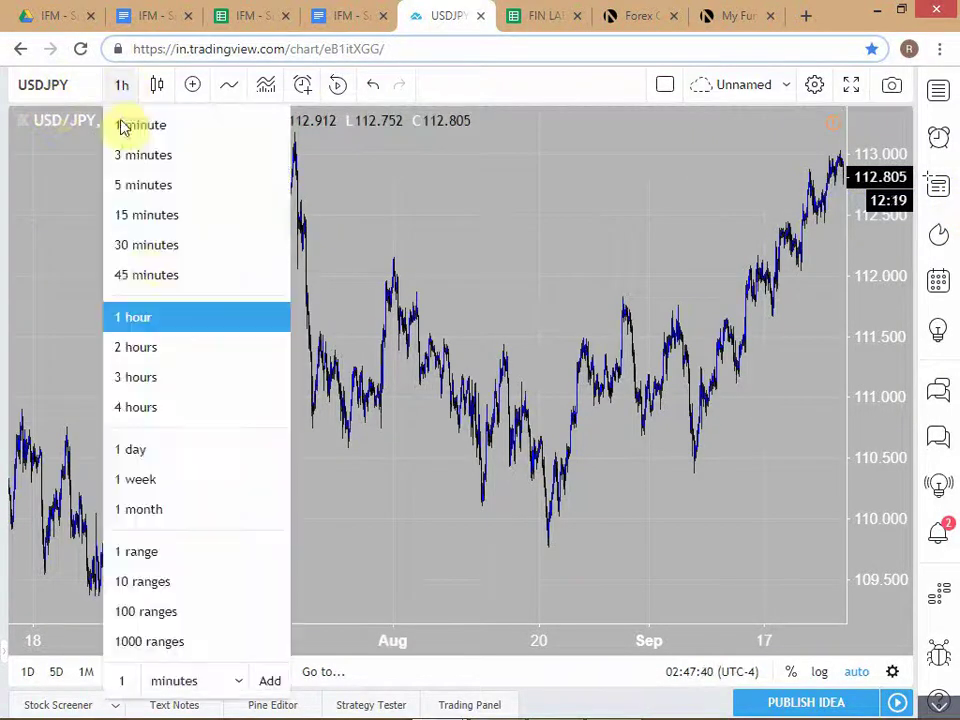
{"action": "left_click", "coordinate": [153, 418]}
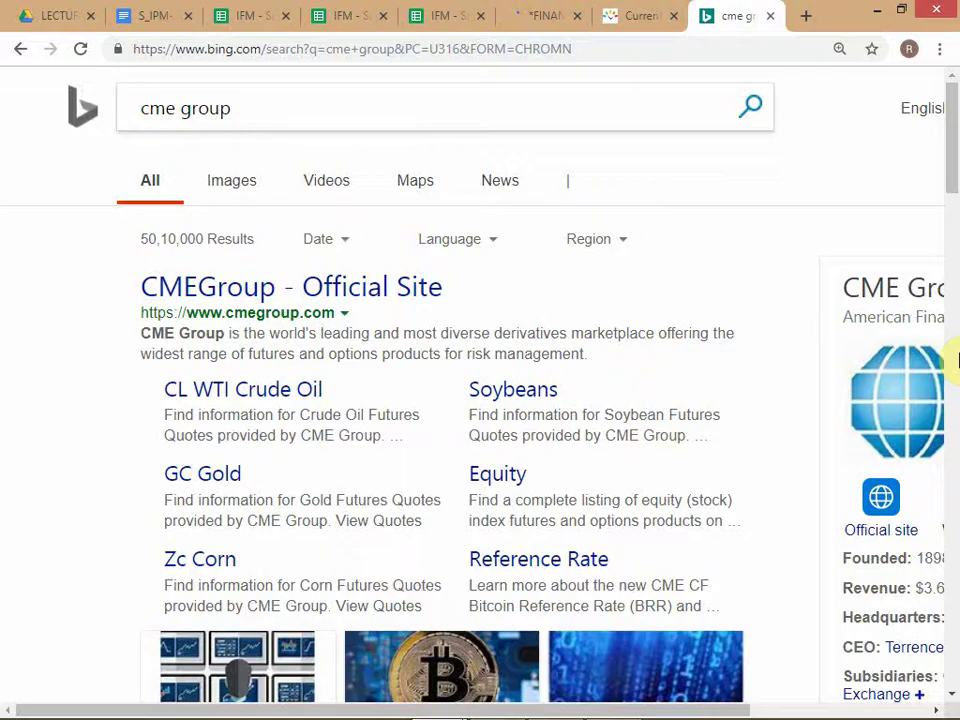
Step: Switch back to the TWS window showing the -25K USD.JPY short
{"action": "key", "text": "alt+Tab"}
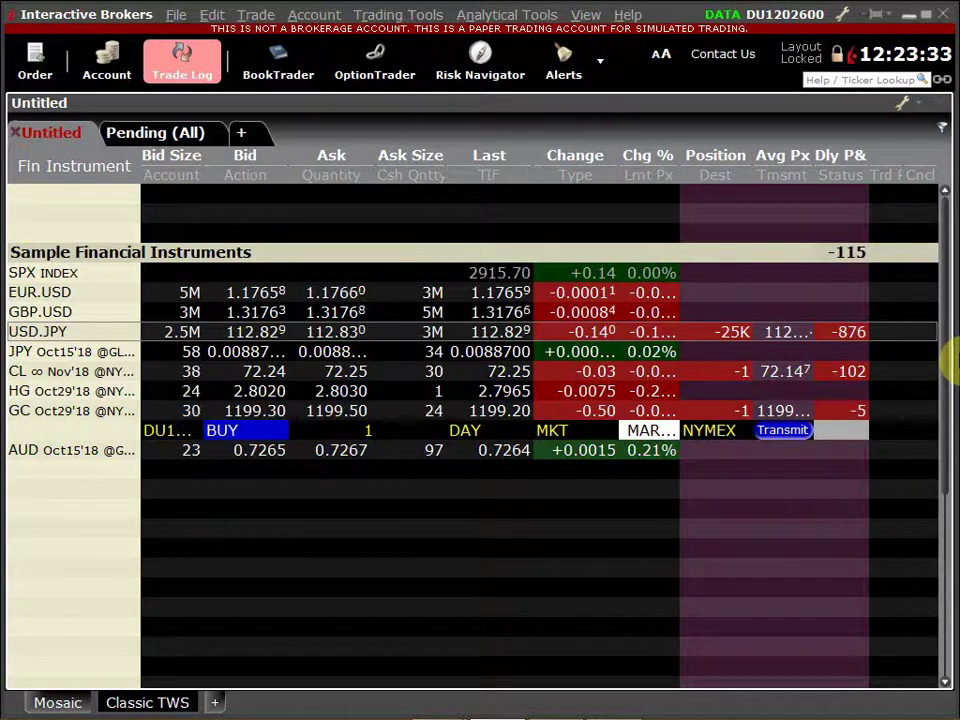
Step: Cycle windows back to the TradingView USD/JPY 4-hour chart
{"action": "key", "text": "alt+Tab"}
{"action": "key", "text": "alt+Tab"}
{"action": "key", "text": "alt+Tab"}
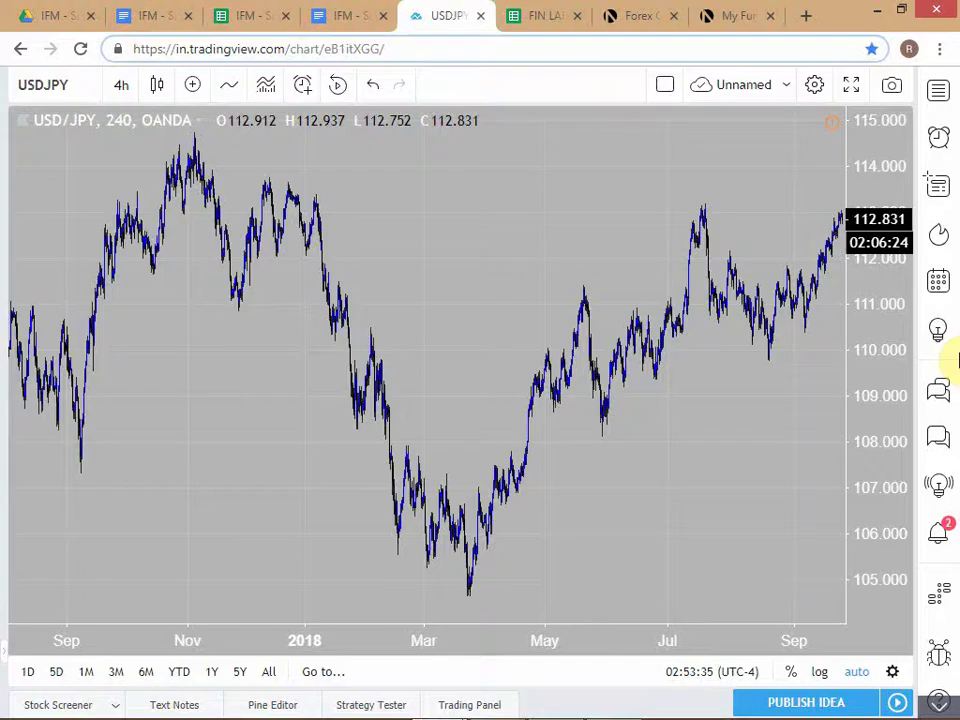
{"action": "key", "text": "alt+Tab"}
{"action": "key", "text": "alt+Tab"}
{"action": "key", "text": "alt+Tab"}
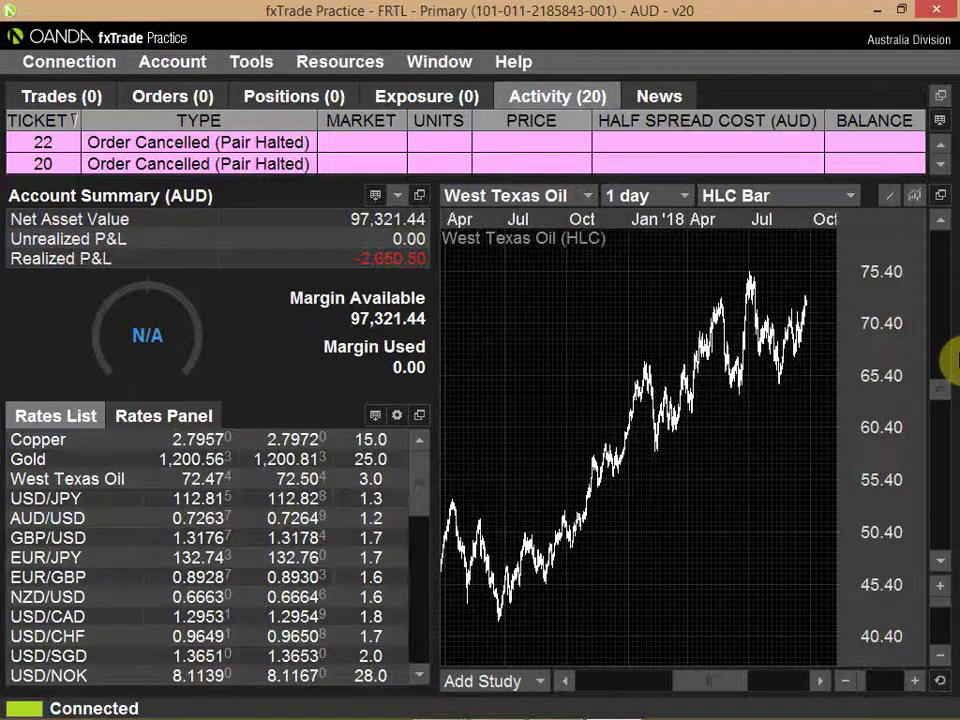
Step: Bring the Interactive Brokers TWS watchlist with the USD.JPY short to the front
{"action": "key", "text": "alt+Tab"}
{"action": "key", "text": "alt+Tab"}
{"action": "key", "text": "alt+Tab"}
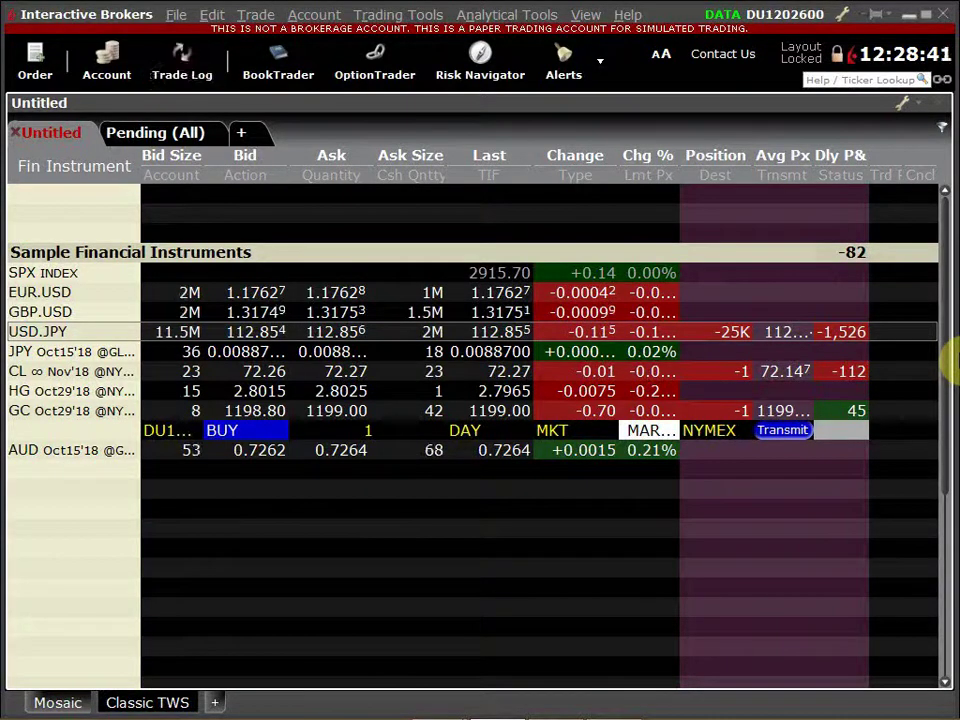
Step: Switch to the OANDA fxTrade Practice window with its account summary and rates
{"action": "key", "text": "alt+Tab"}
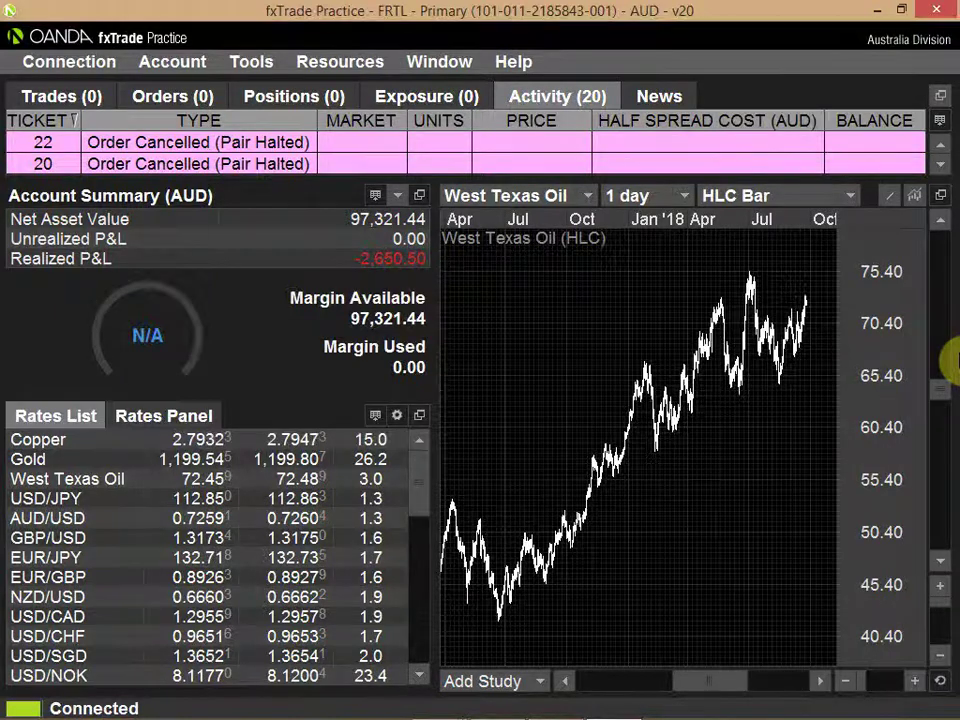
Step: Return to the TWS watchlist holding the USD.JPY short and futures positions
{"action": "key", "text": "alt+Tab"}
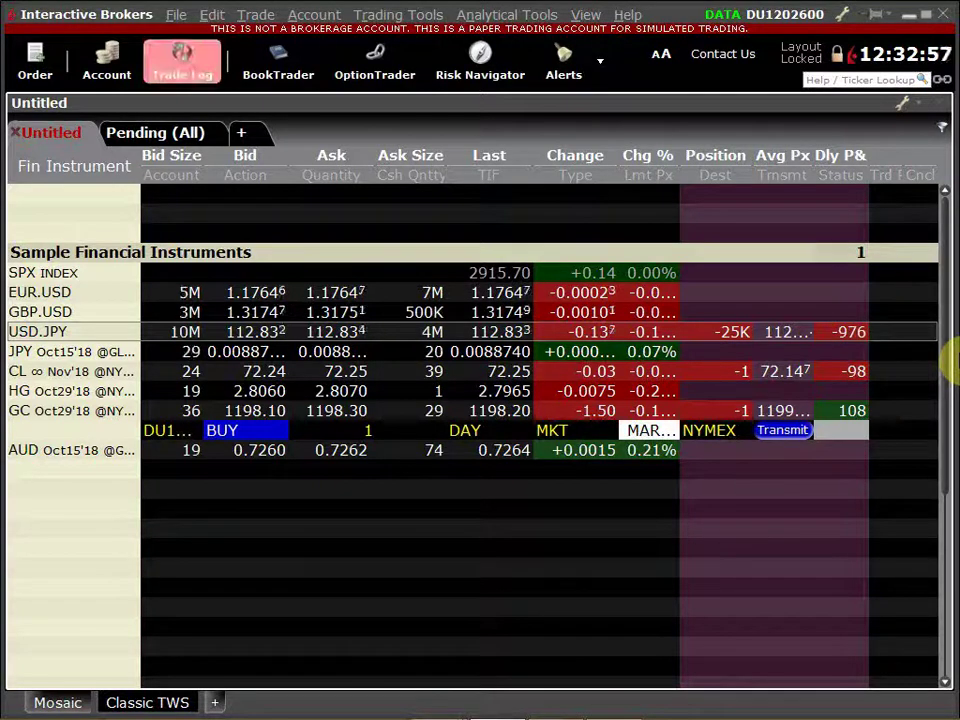
Step: Switch to OANDA fxTrade Practice to review the account summary and West Texas Oil chart
{"action": "key", "text": "alt+Tab"}
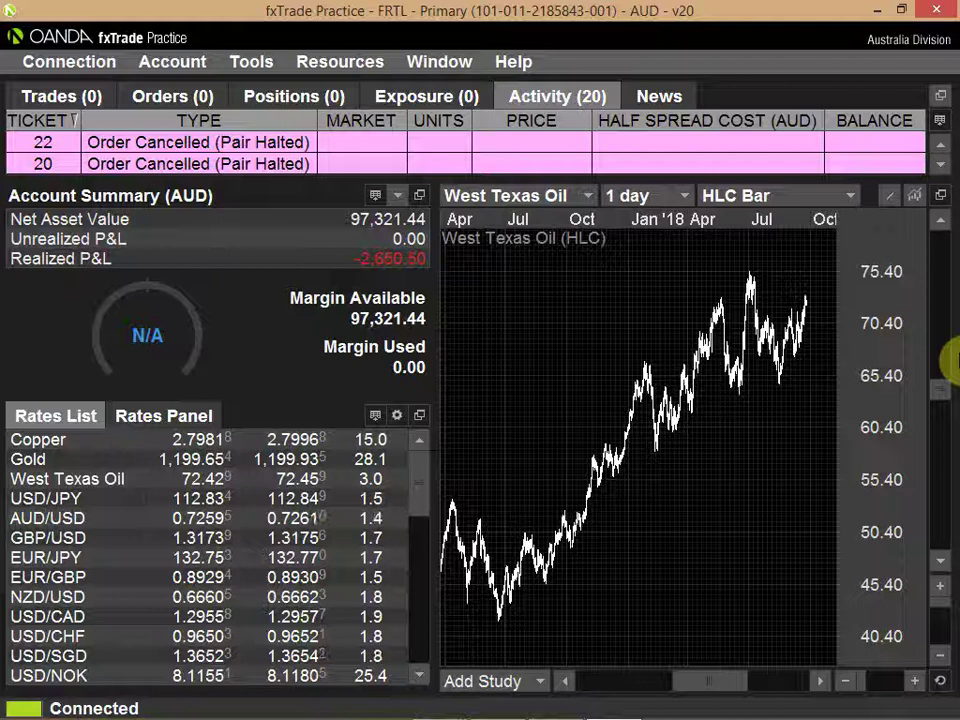
Step: Switch back to the Classic TWS watchlist with the USD.JPY, crude and gold positions
{"action": "key", "text": "alt+Tab"}
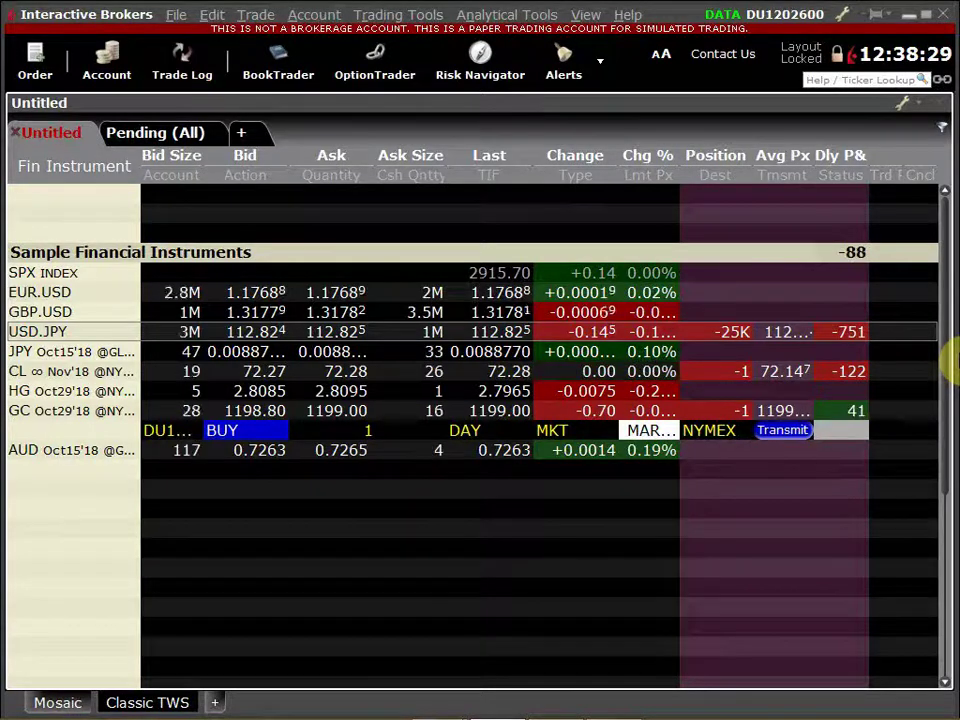
Step: Open the IFM class participation spreadsheet and change the F28 score to -6
{"action": "key", "text": "alt+Tab"}
{"action": "key", "text": "alt+Tab"}
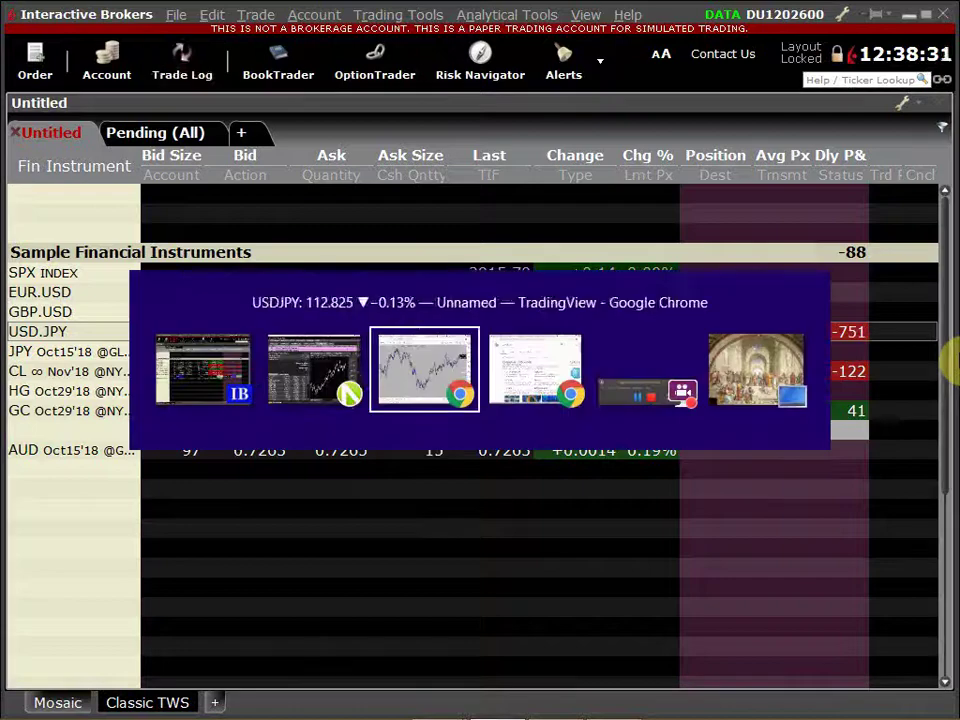
{"action": "key", "text": "alt+Tab"}
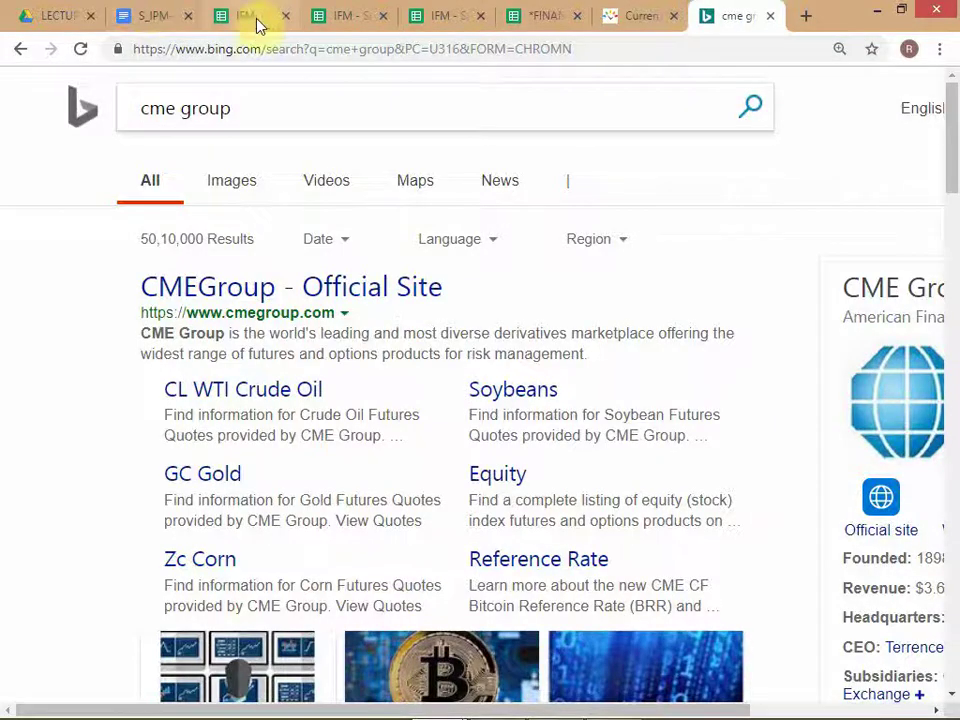
{"action": "left_click", "coordinate": [352, 22]}
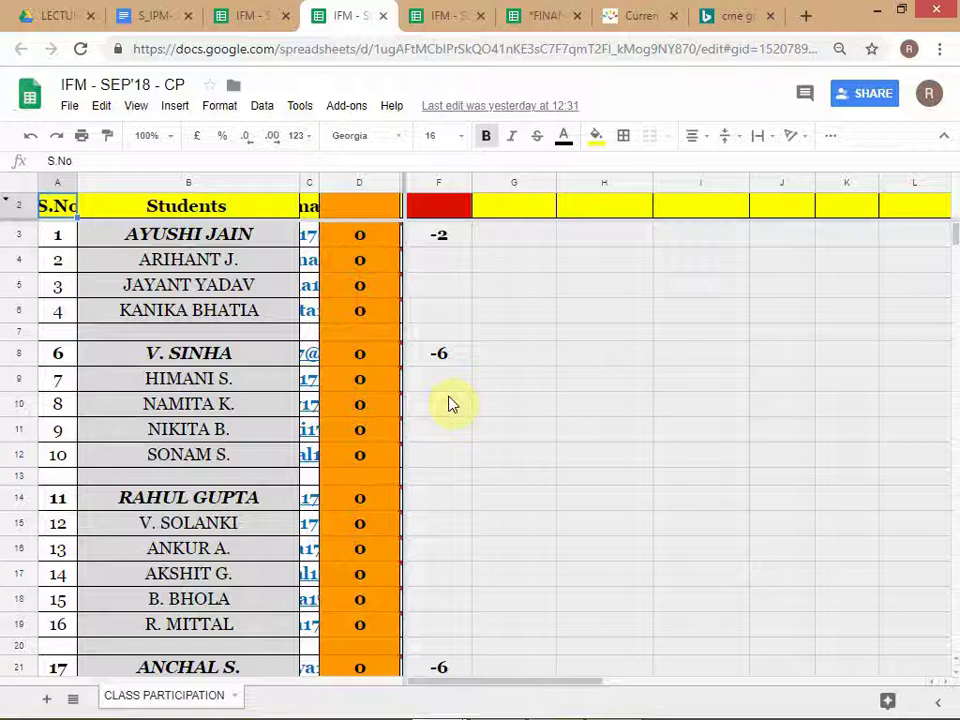
{"action": "scroll", "coordinate": [449, 404], "scroll_direction": "down", "scroll_amount": 1}
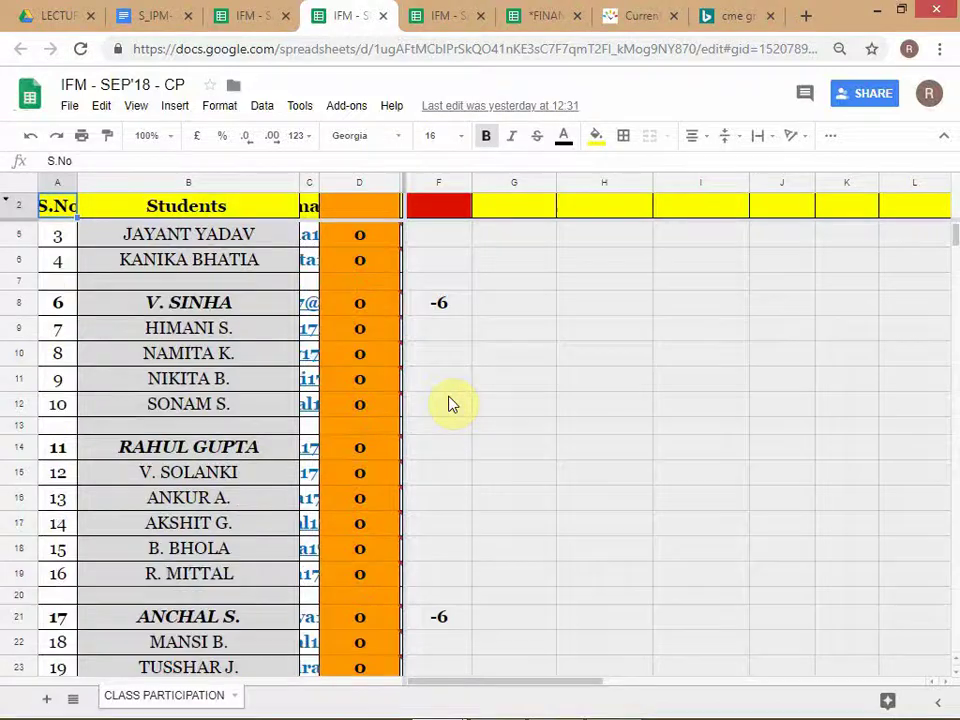
{"action": "scroll", "coordinate": [449, 420], "scroll_direction": "down", "scroll_amount": 5}
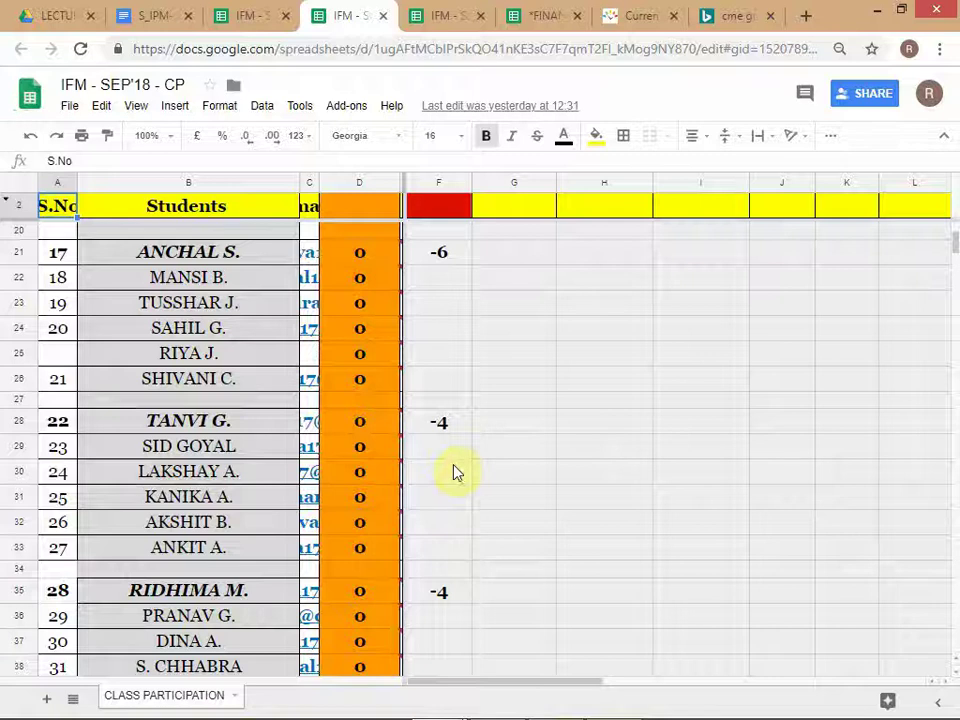
{"action": "left_click", "coordinate": [440, 430]}
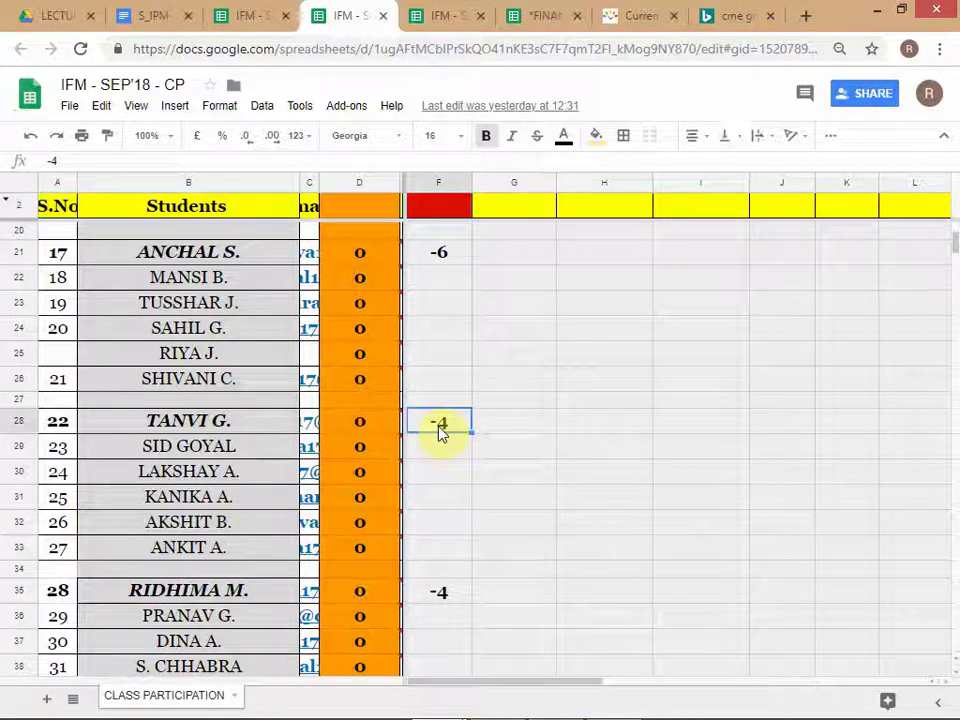
{"action": "type", "text": "-6"}
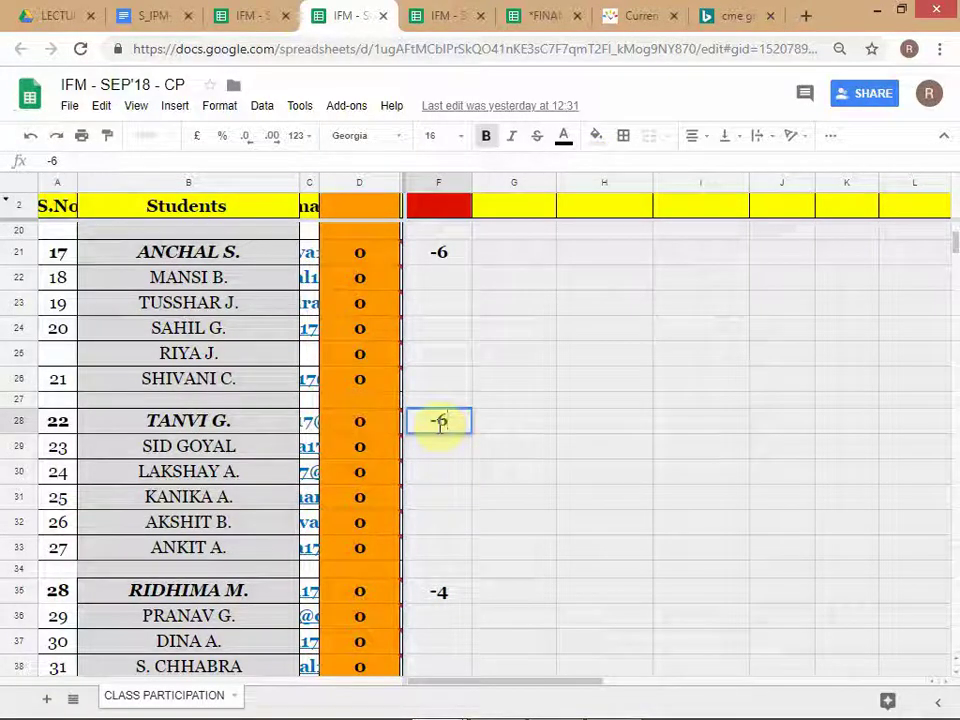
{"action": "key", "text": "Return"}
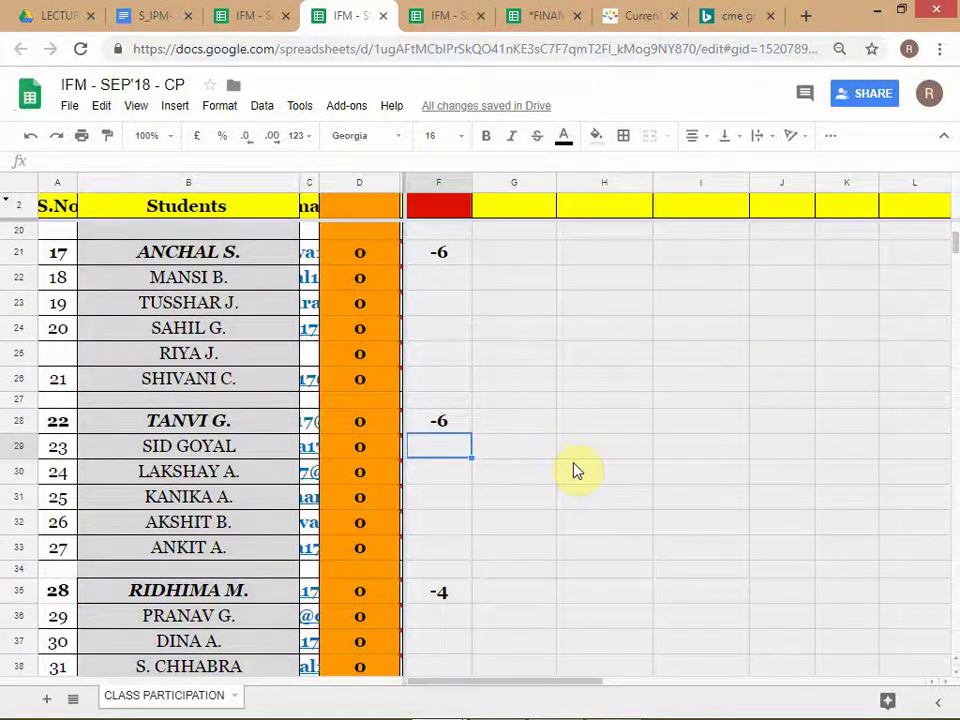
Step: Change the class participation score in F41 to -6
{"action": "key", "text": "Page_Up"}
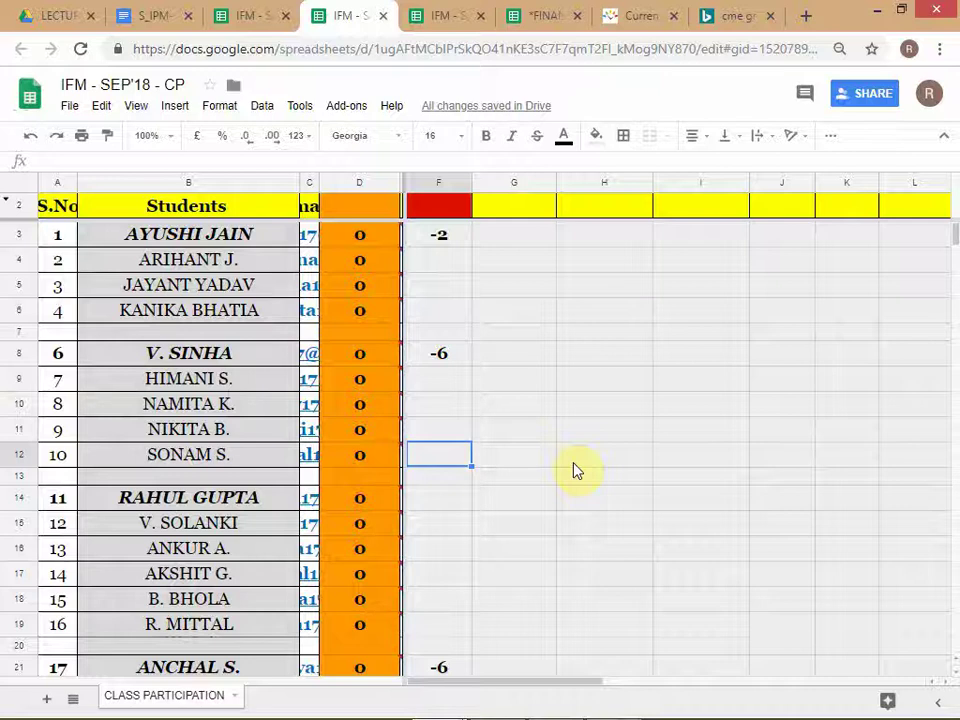
{"action": "key", "text": "Page_Down"}
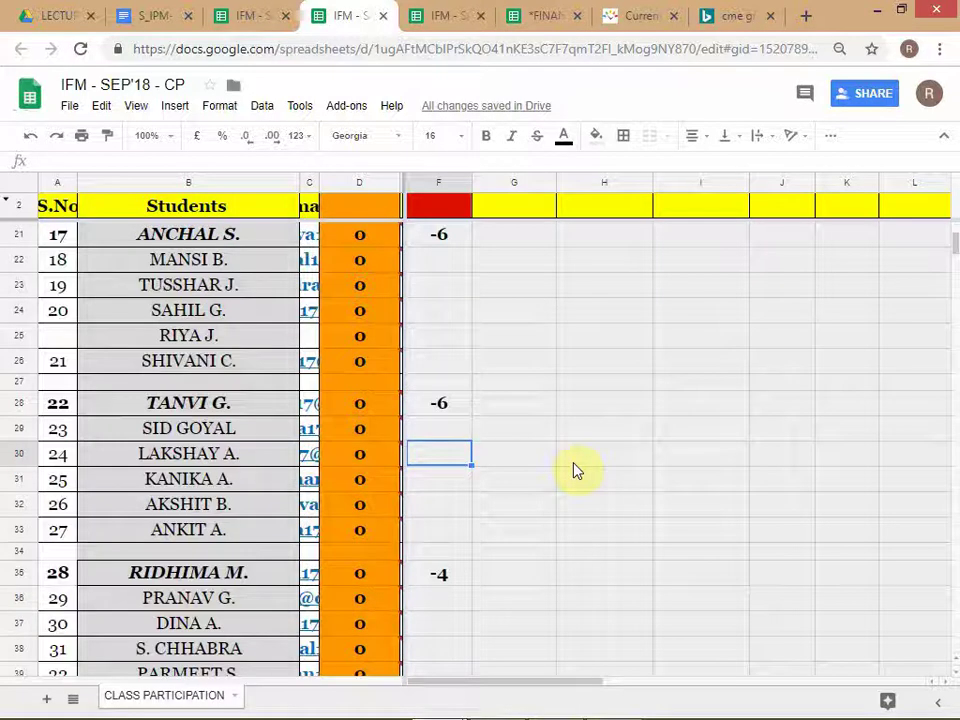
{"action": "key", "text": "Page_Down"}
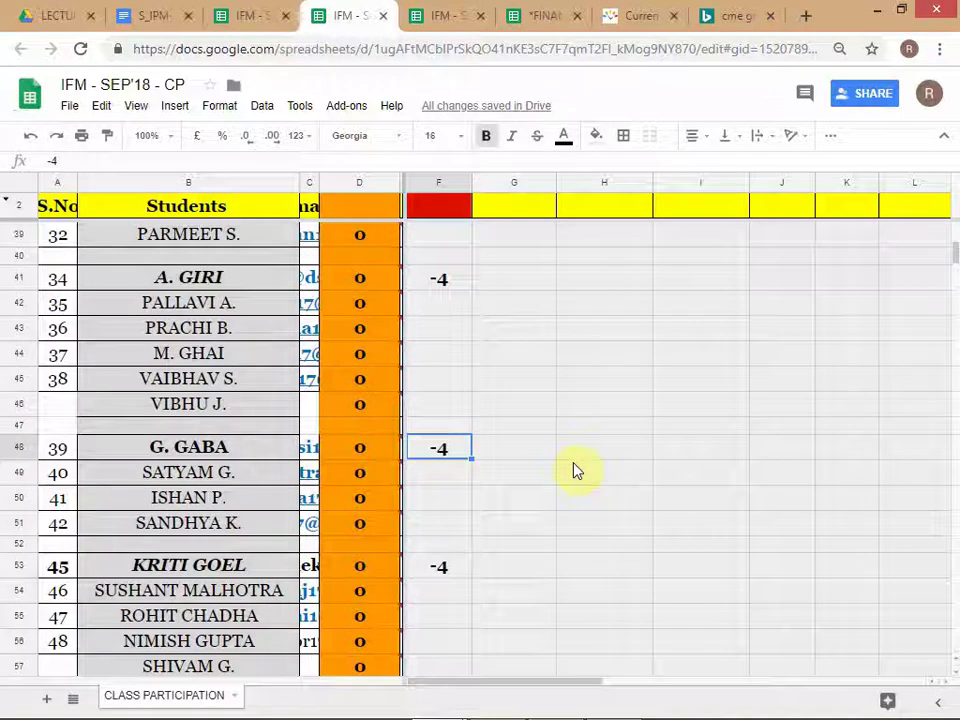
{"action": "left_click", "coordinate": [440, 280]}
{"action": "type", "text": "-"}
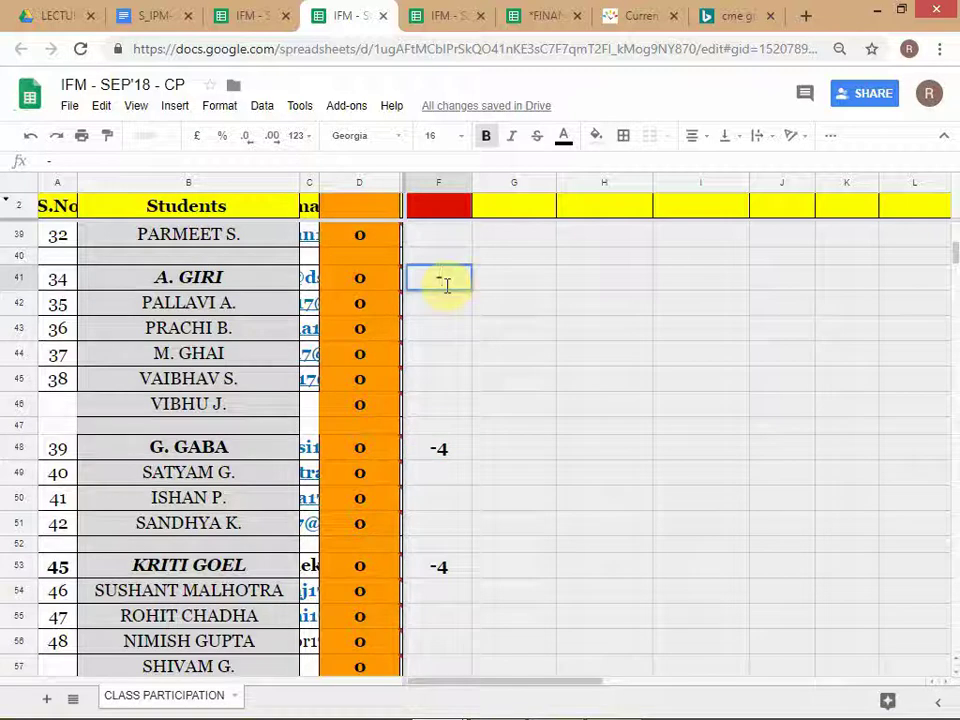
{"action": "type", "text": "6"}
{"action": "key", "text": "Return"}
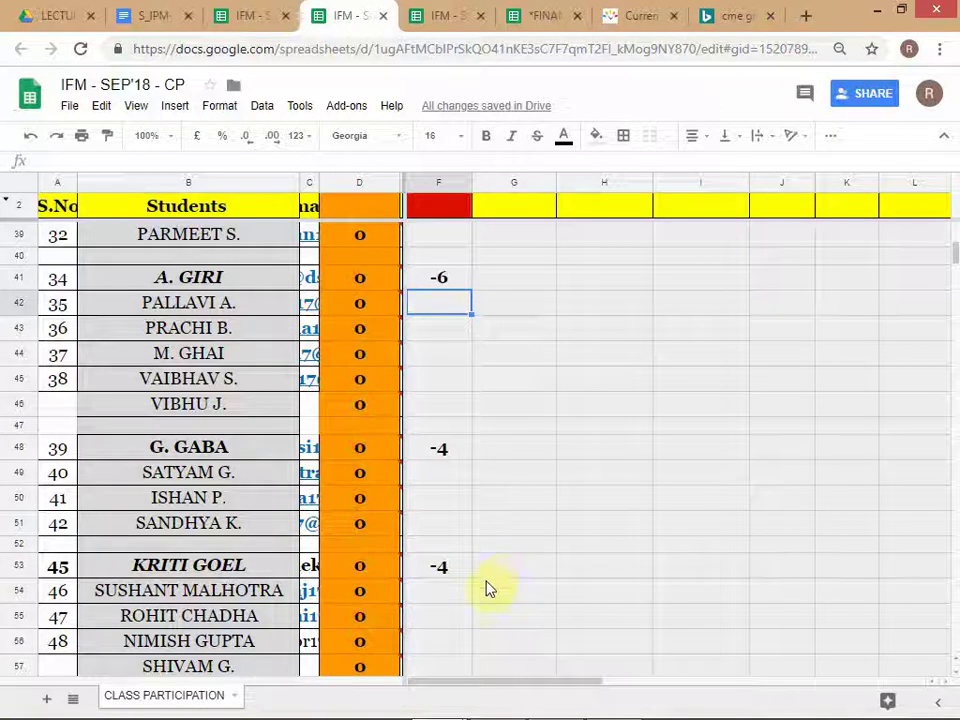
Step: Change the class participation score in F60 to -4
{"action": "scroll", "coordinate": [437, 580], "scroll_direction": "down", "scroll_amount": 1}
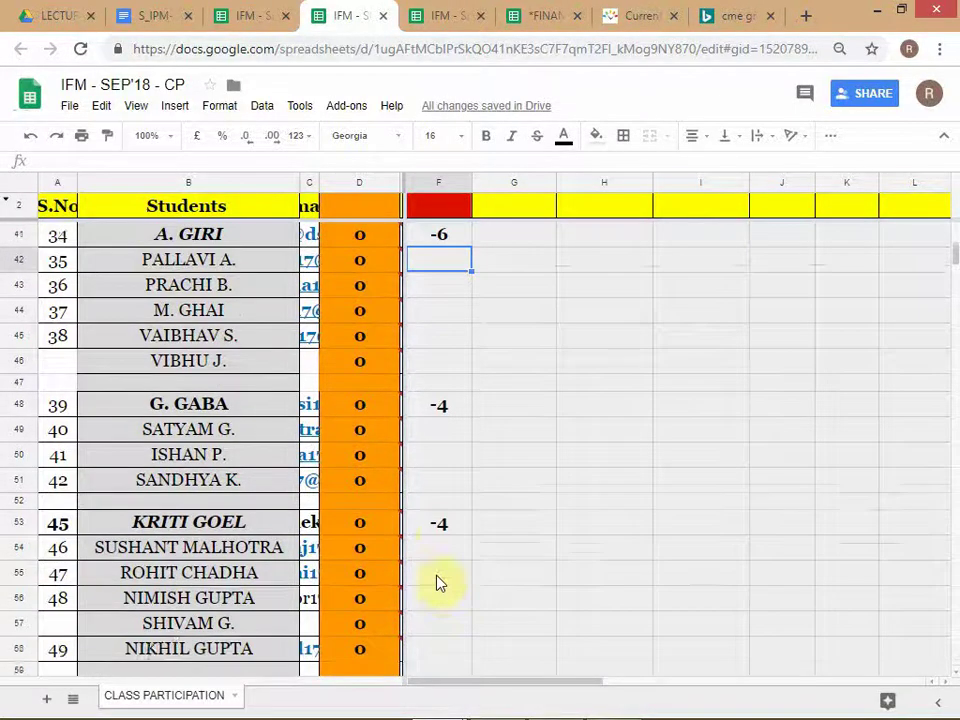
{"action": "scroll", "coordinate": [440, 636], "scroll_direction": "down", "scroll_amount": 3}
{"action": "scroll", "coordinate": [450, 632], "scroll_direction": "down", "scroll_amount": 3}
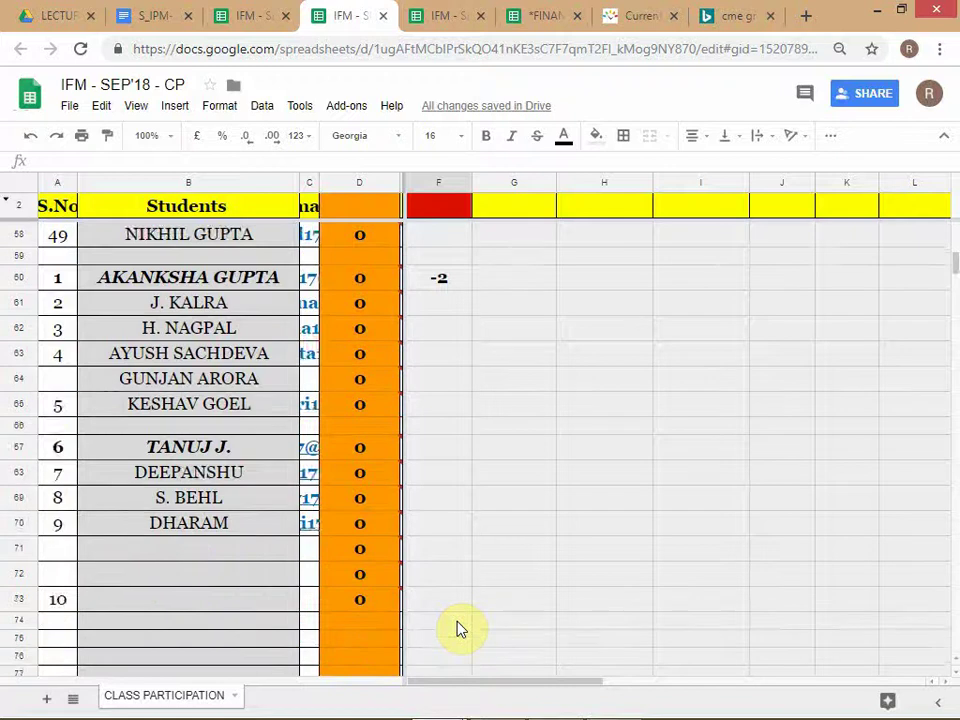
{"action": "scroll", "coordinate": [456, 628], "scroll_direction": "up", "scroll_amount": 4}
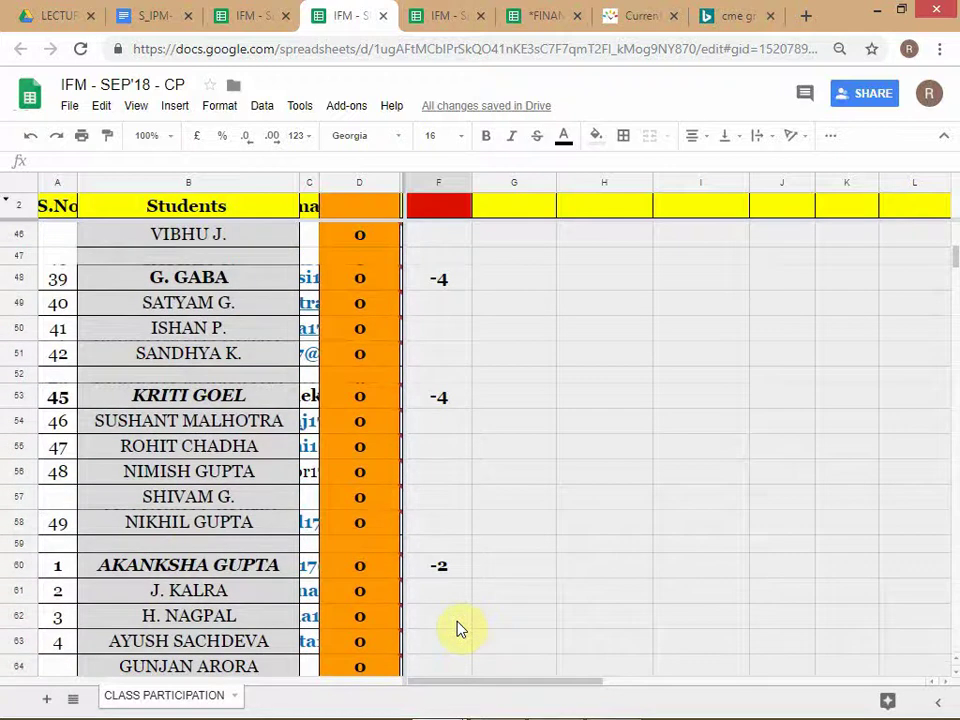
{"action": "scroll", "coordinate": [456, 628], "scroll_direction": "down", "scroll_amount": 3}
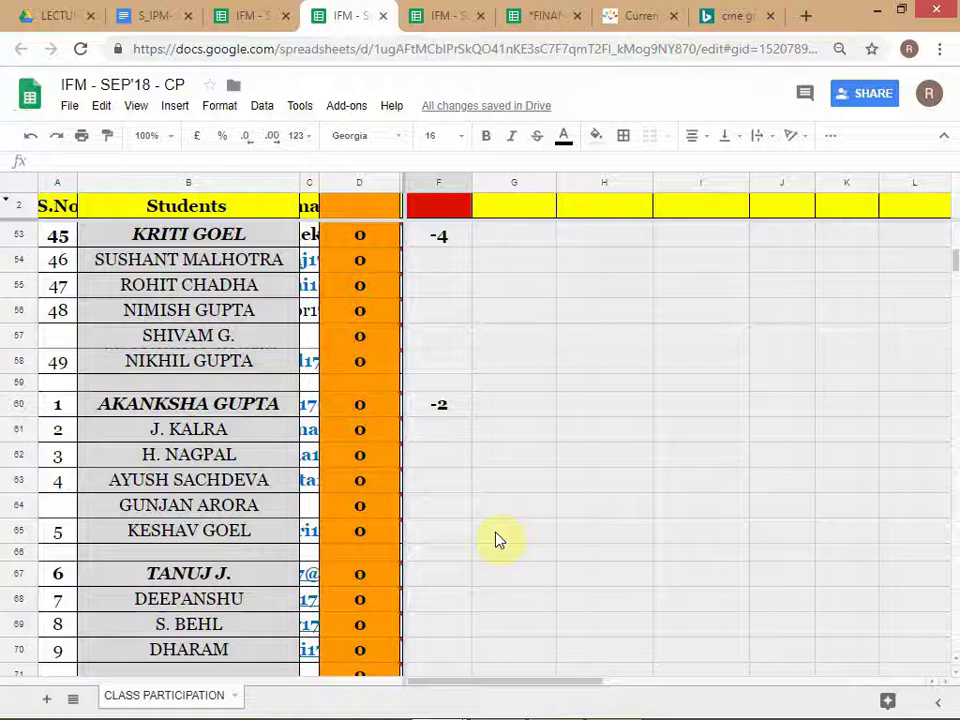
{"action": "left_click", "coordinate": [441, 417]}
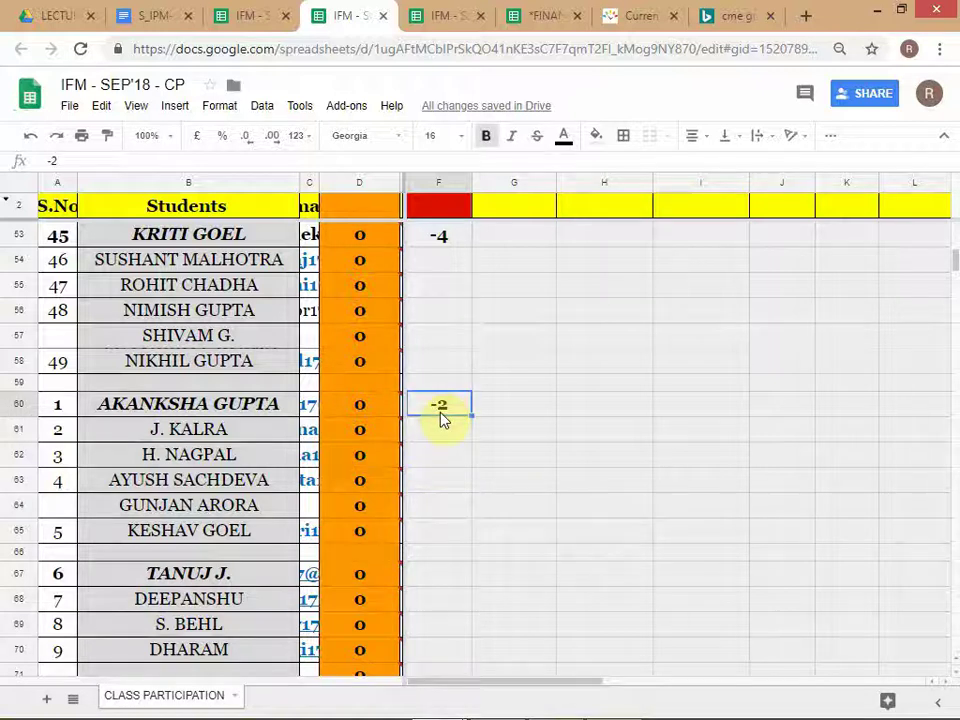
{"action": "type", "text": "-"}
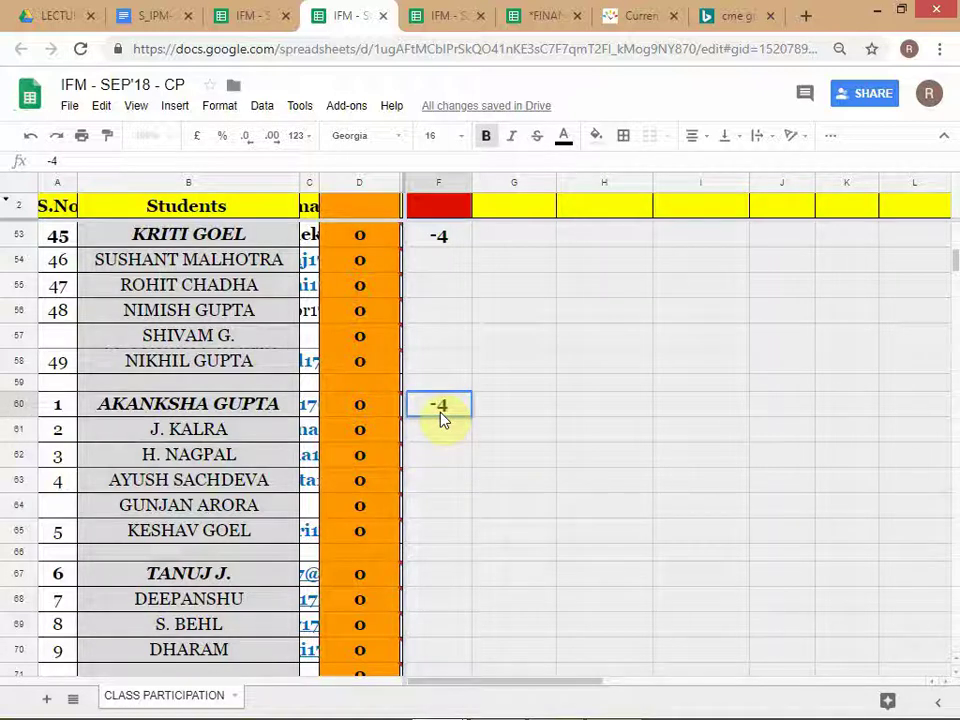
{"action": "key", "text": "Return"}
{"action": "left_click", "coordinate": [509, 438]}
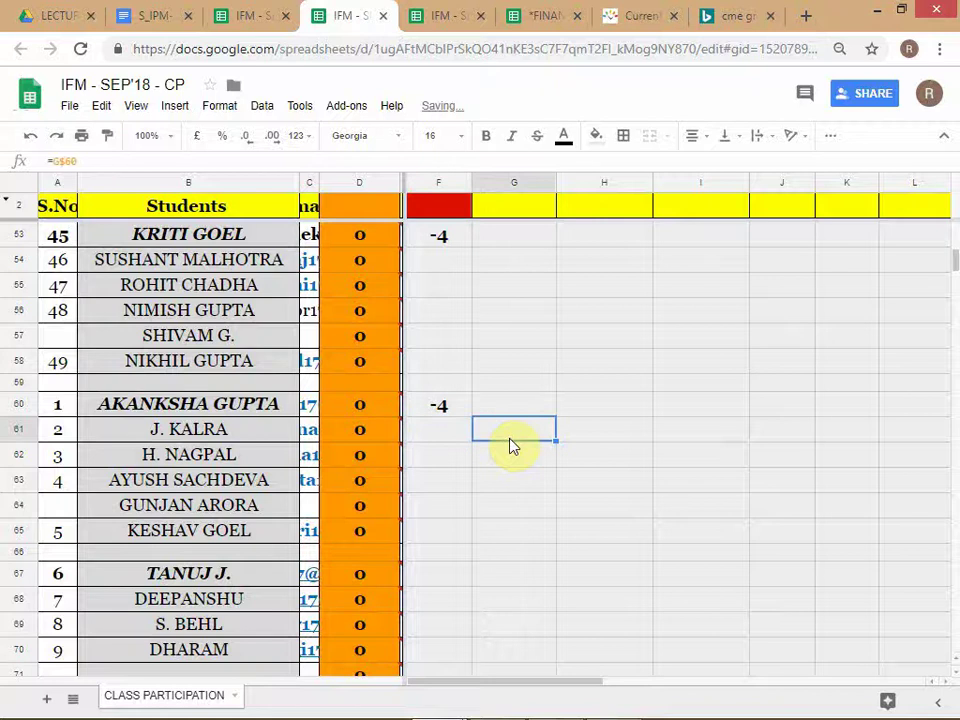
{"action": "scroll", "coordinate": [509, 440], "scroll_direction": "up", "scroll_amount": 10}
{"action": "scroll", "coordinate": [509, 445], "scroll_direction": "up", "scroll_amount": 4}
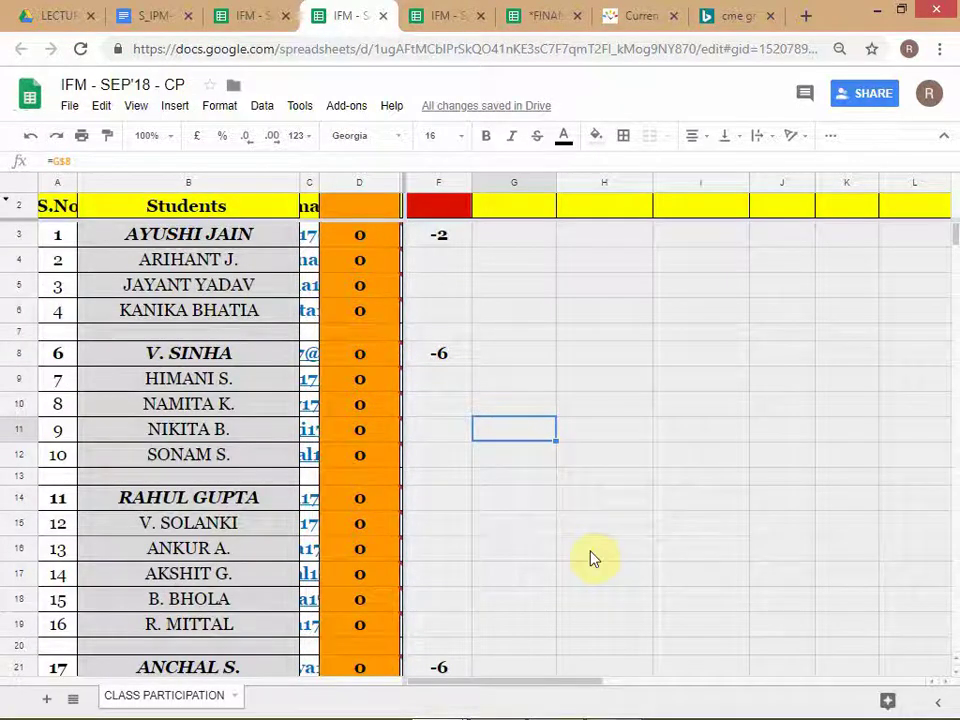
Step: Move from the participation sheet, via TWS, to the TradingView USD/JPY 4-hour OANDA chart
{"action": "key", "text": "alt+Tab"}
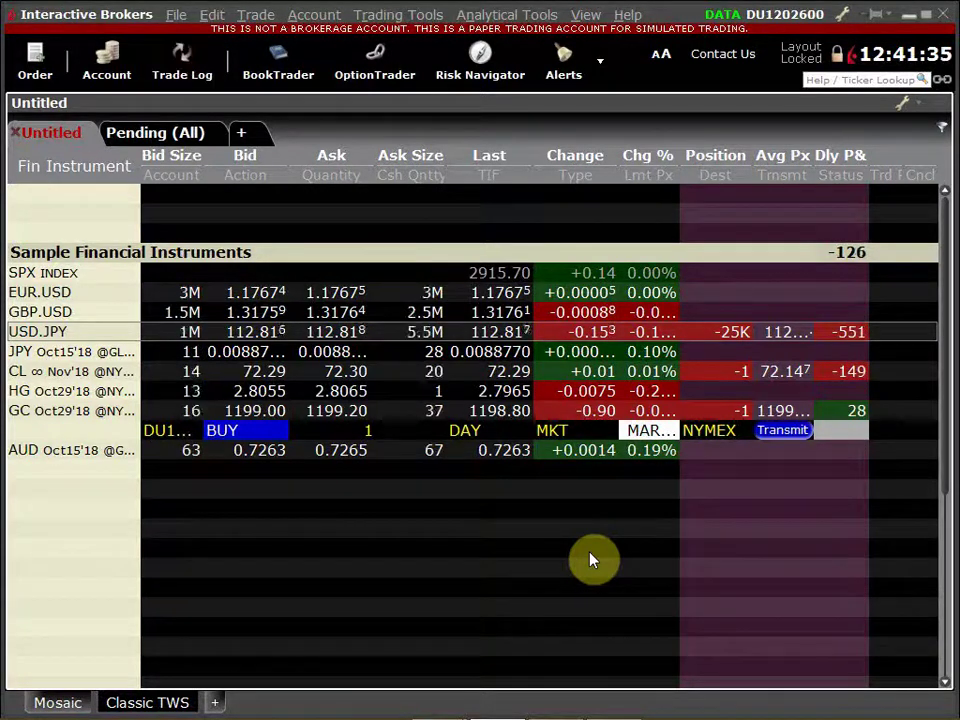
{"action": "key", "text": "alt+Tab"}
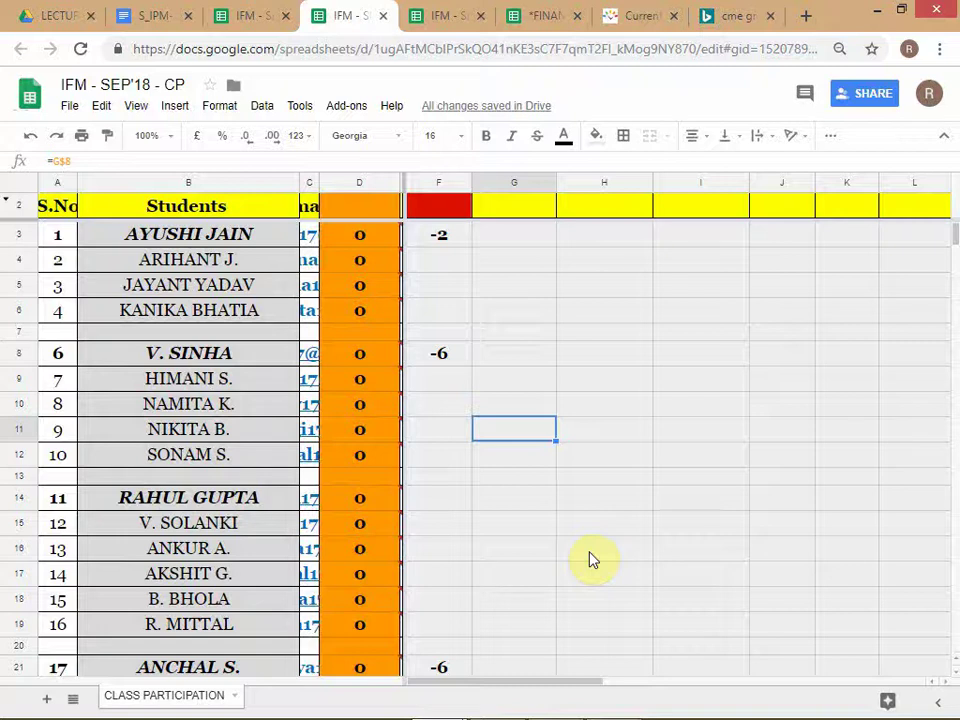
{"action": "key", "text": "alt+Tab"}
{"action": "key", "text": "alt+Tab"}
{"action": "key", "text": "alt+Tab"}
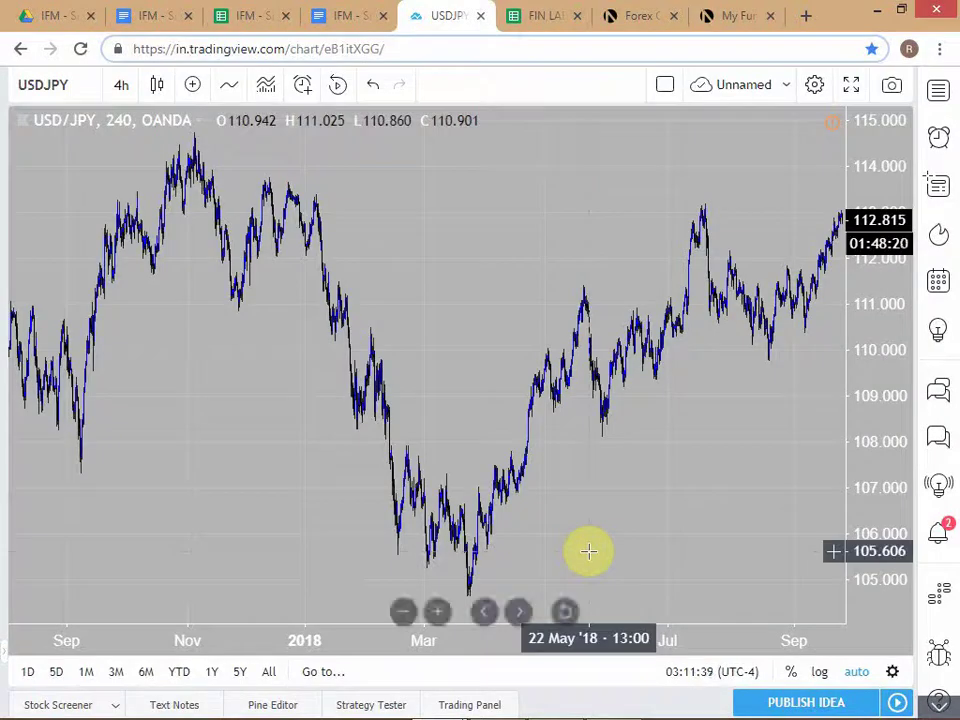
Step: Show OANDA's EUR/USD forex order book and highlight the Open Orders / Open Positions headings
{"action": "left_click", "coordinate": [730, 17]}
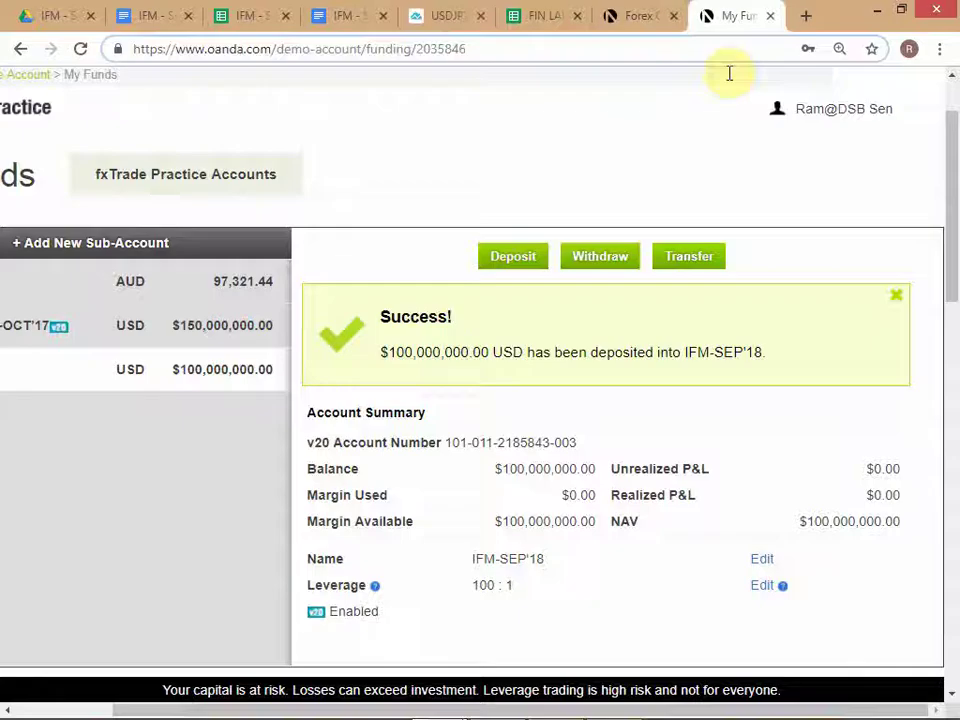
{"action": "left_click", "coordinate": [645, 16]}
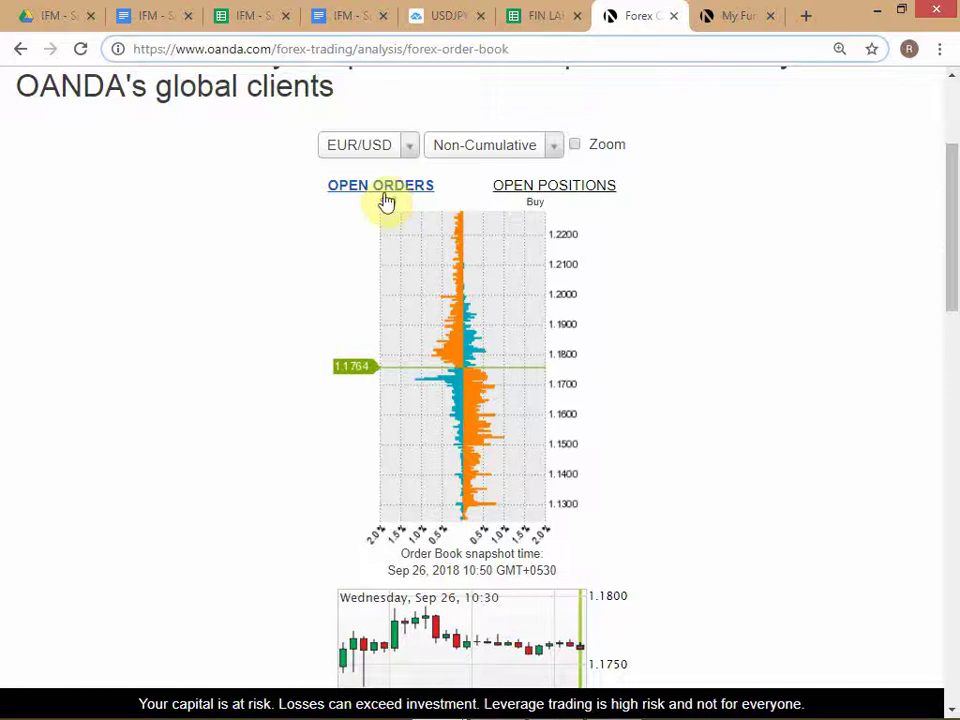
{"action": "left_click_drag", "start_coordinate": [386, 202], "coordinate": [418, 300]}
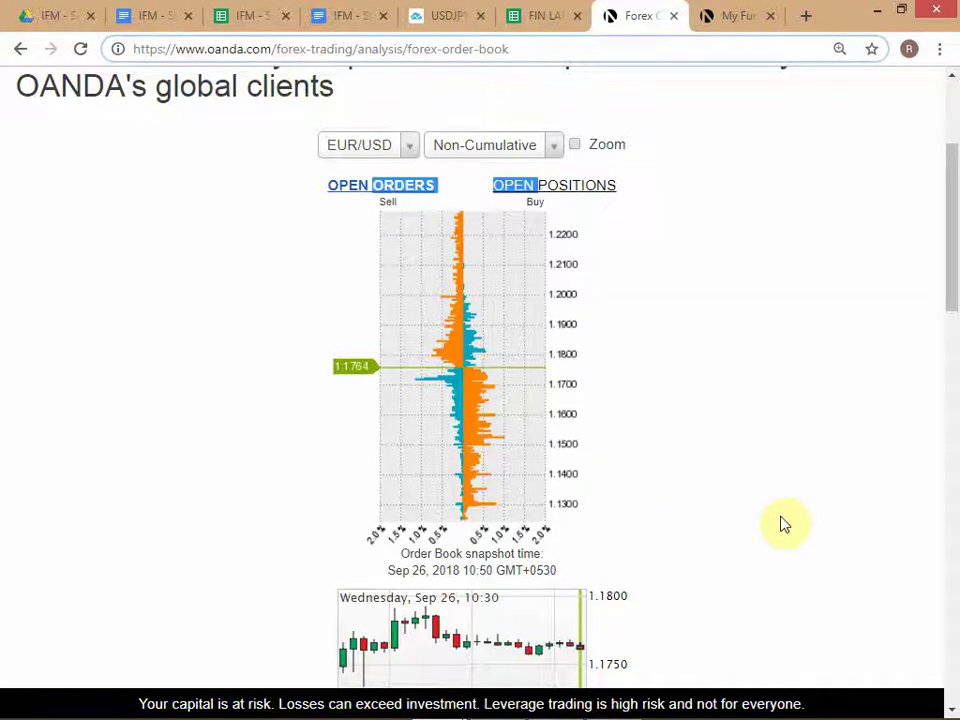
{"action": "left_click", "coordinate": [343, 206]}
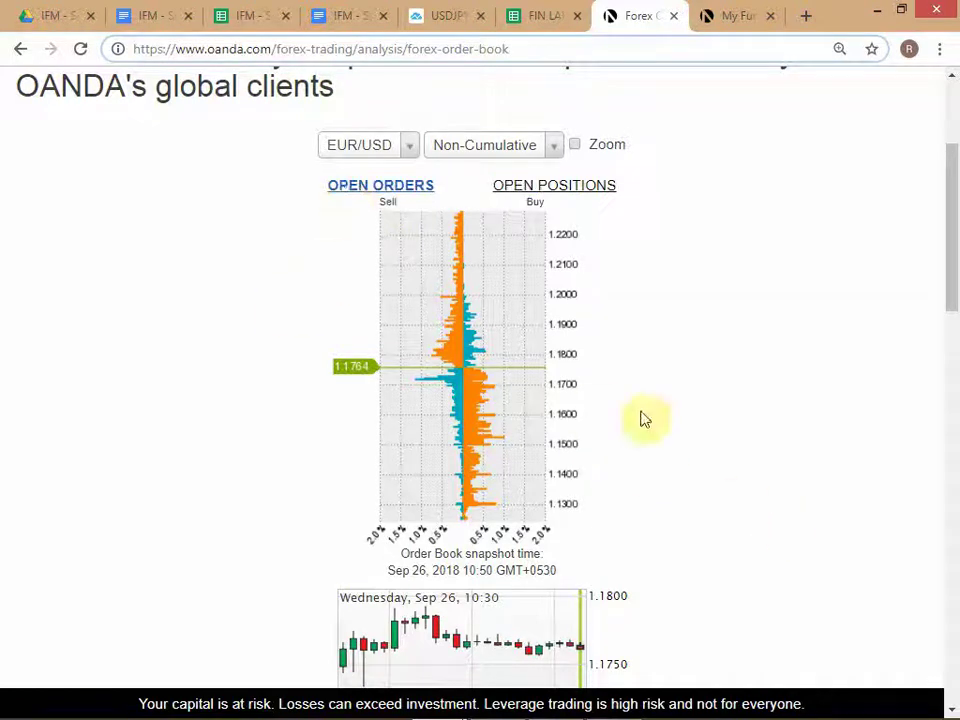
Step: Bring TWS forward, then start and discard an untransmitted EUR.USD sell order at the bid
{"action": "key", "text": "alt+Tab"}
{"action": "key", "text": "Tab"}
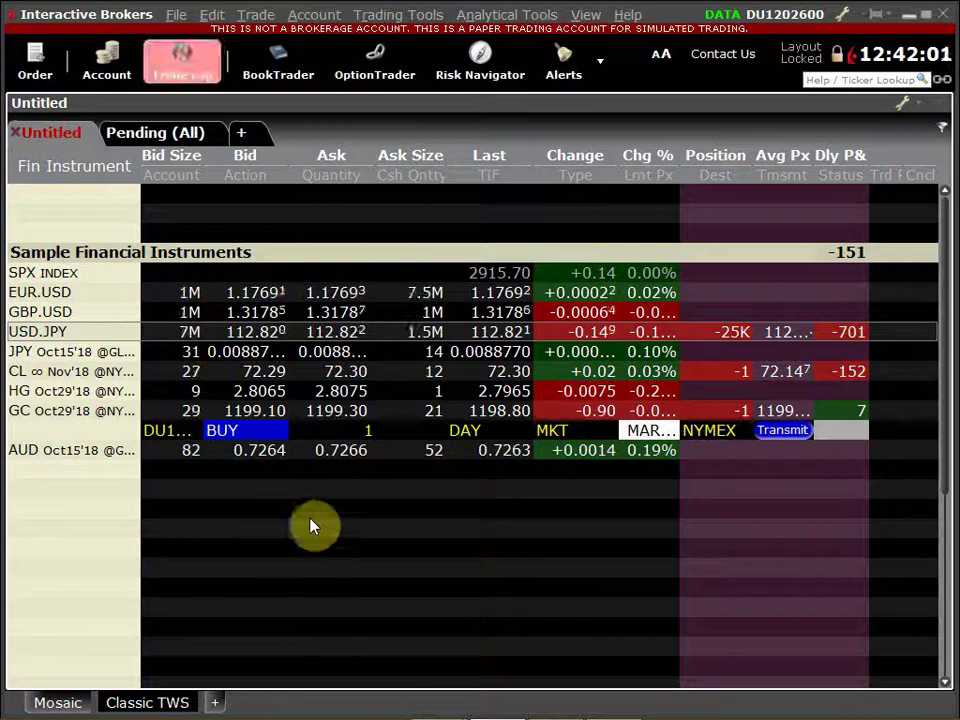
{"action": "left_click", "coordinate": [259, 296]}
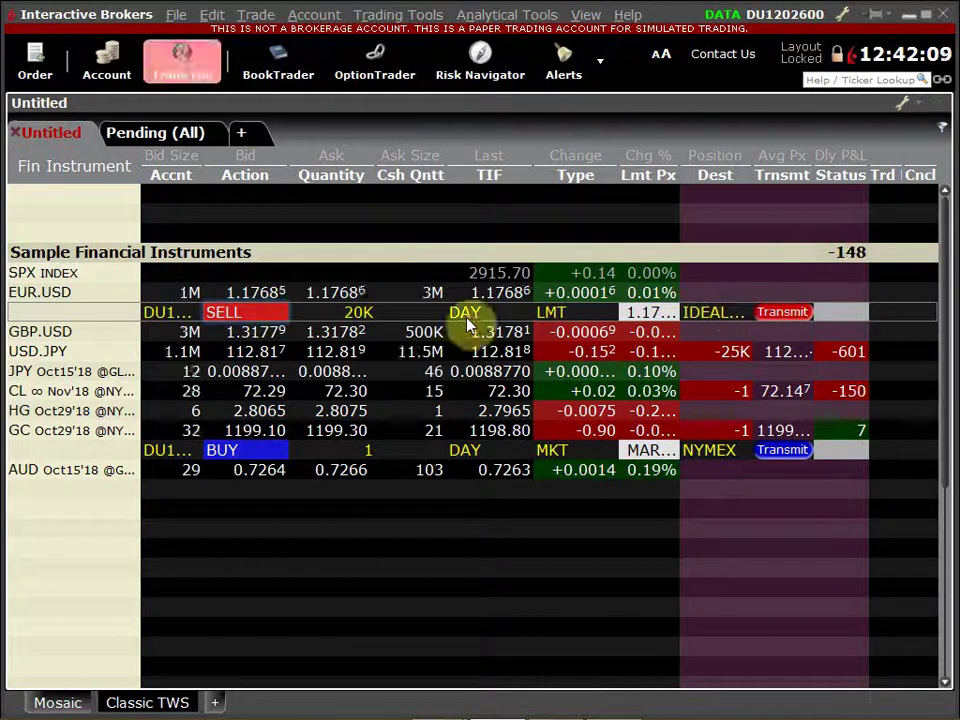
{"action": "key", "text": "Delete"}
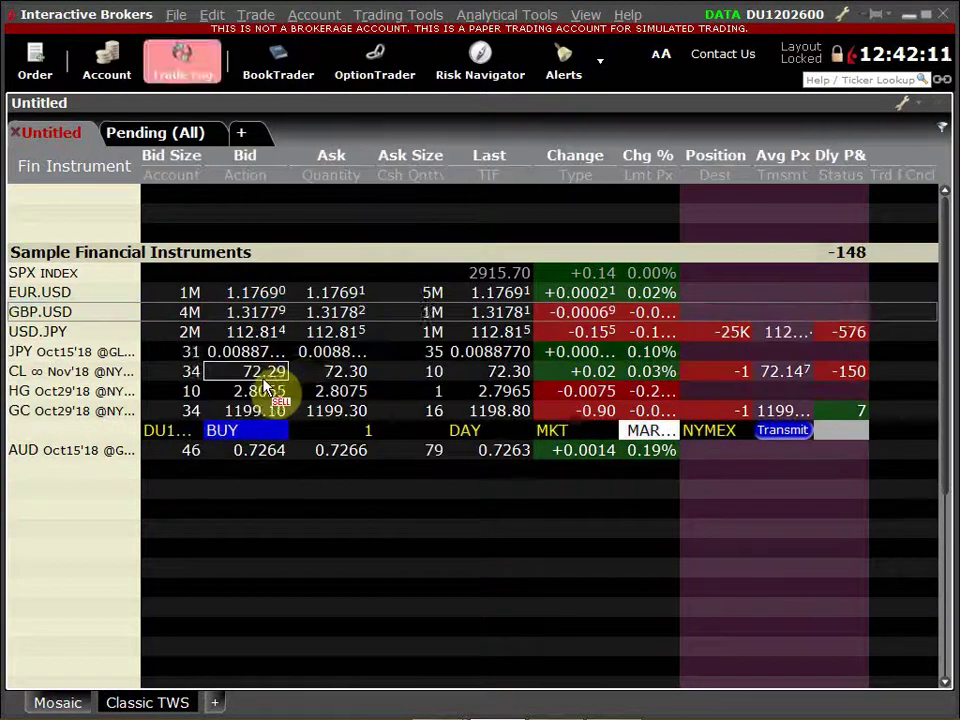
Step: Open and dismiss the EUR.USD action menu, then select the EUR.USD row
{"action": "right_click", "coordinate": [277, 293]}
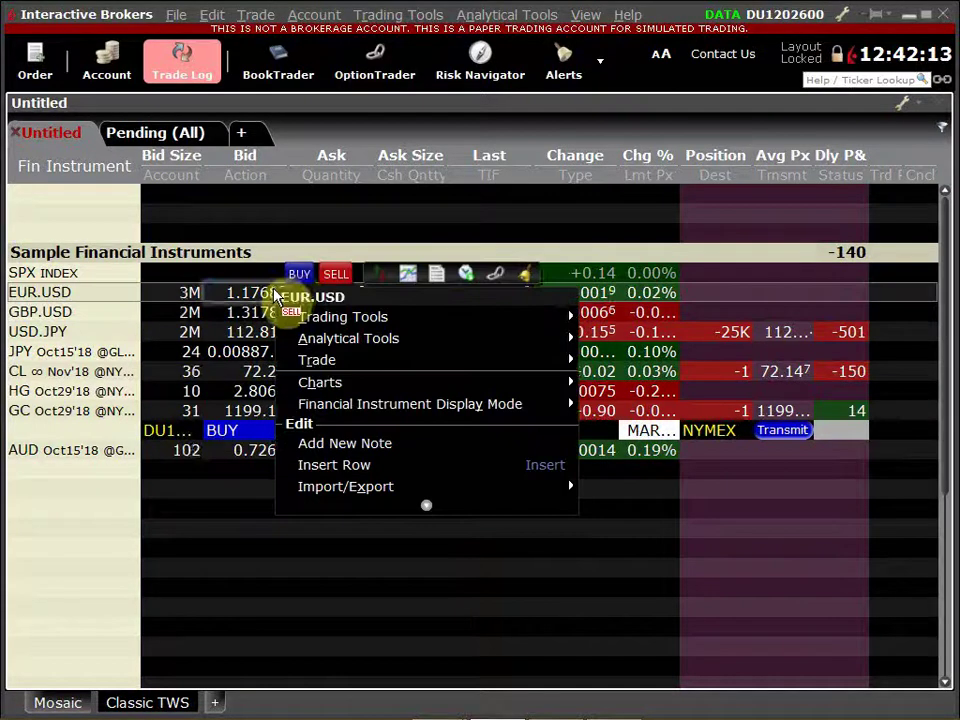
{"action": "mouse_move", "coordinate": [313, 320]}
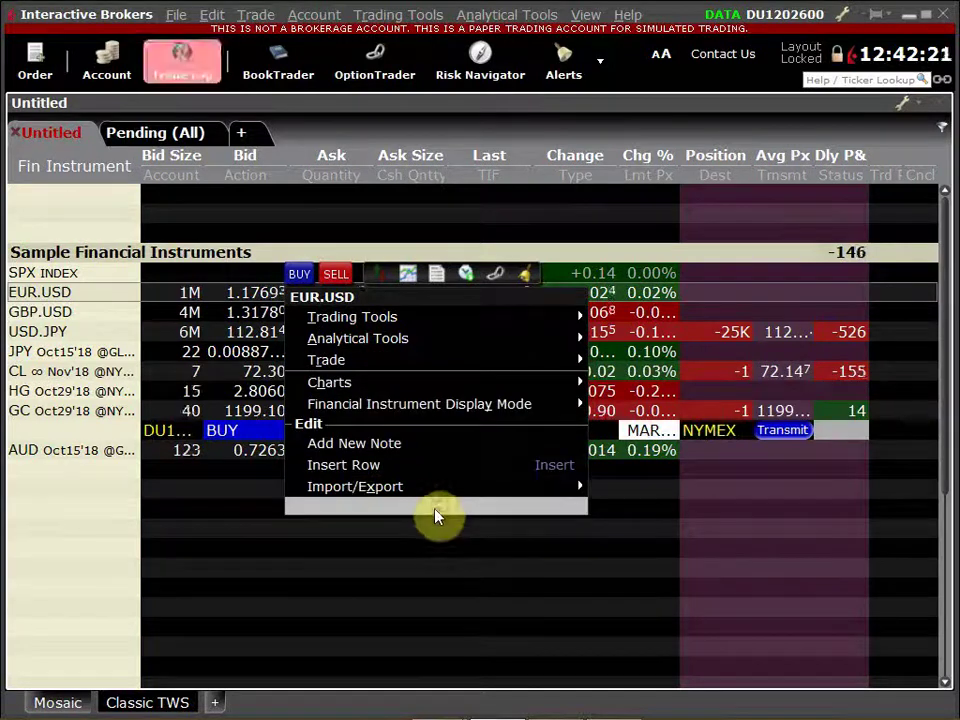
{"action": "left_click", "coordinate": [403, 580]}
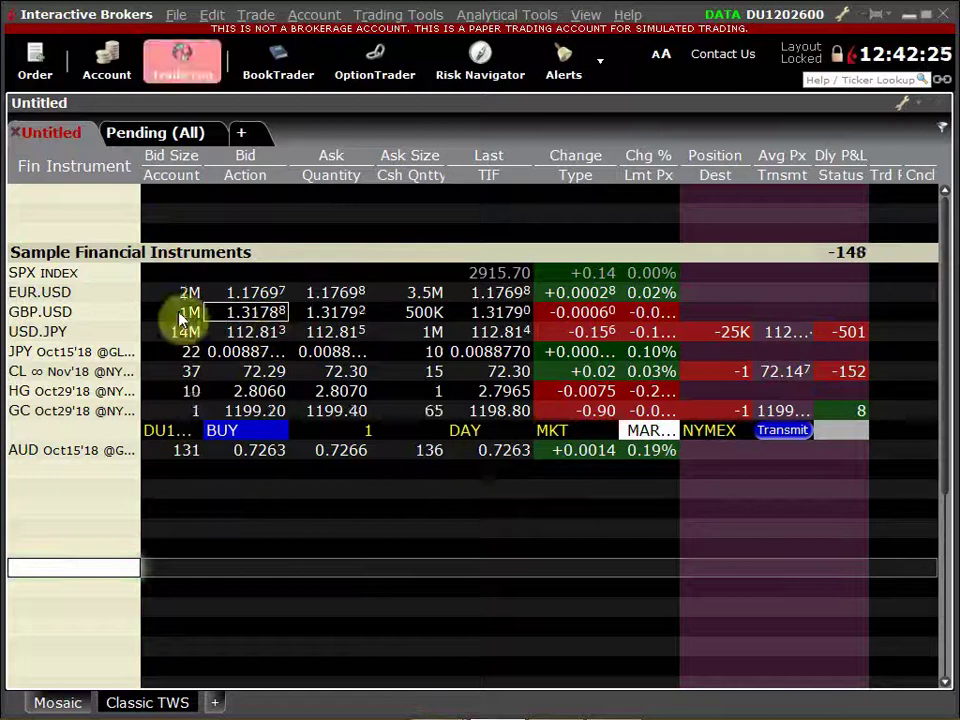
{"action": "left_click", "coordinate": [88, 296]}
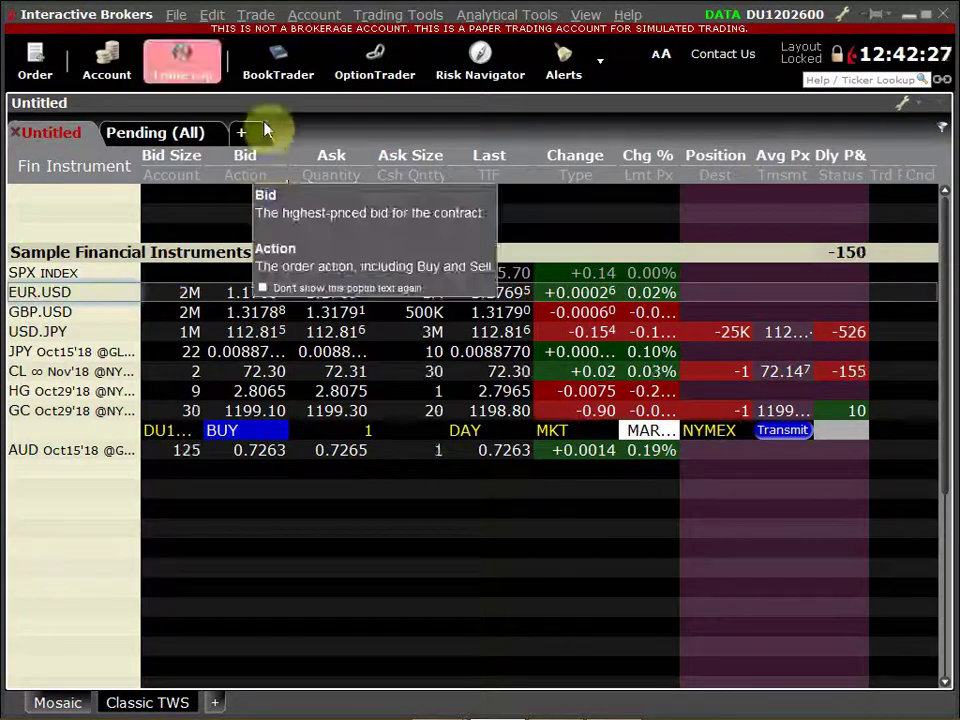
Step: Launch a full-screen EUR.USD BookTrader ladder with 20K default size
{"action": "left_click", "coordinate": [275, 60]}
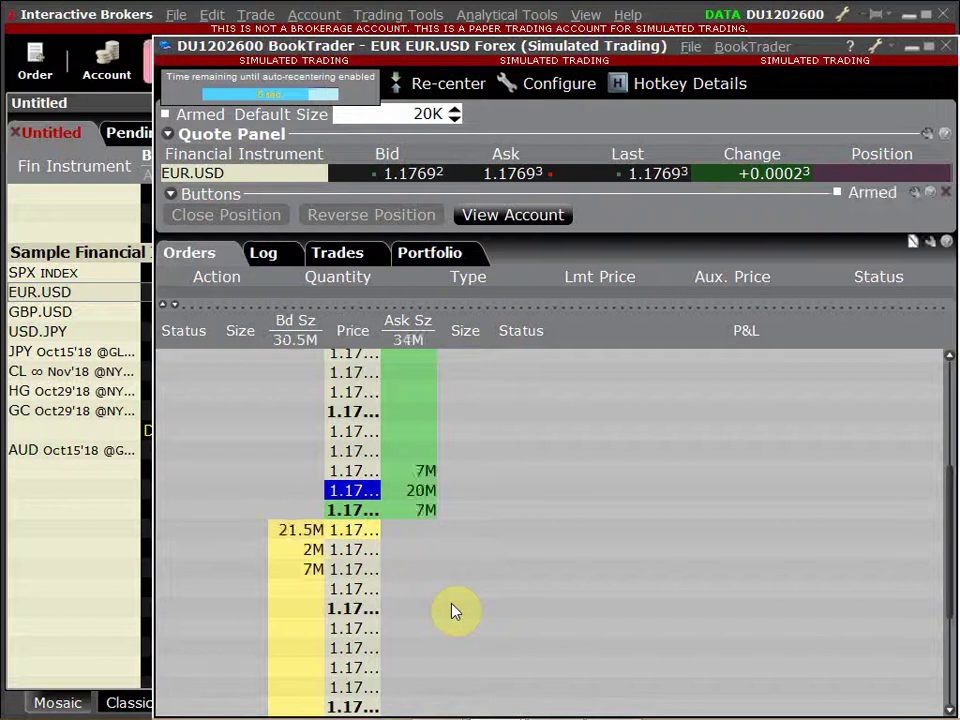
{"action": "left_click", "coordinate": [921, 46]}
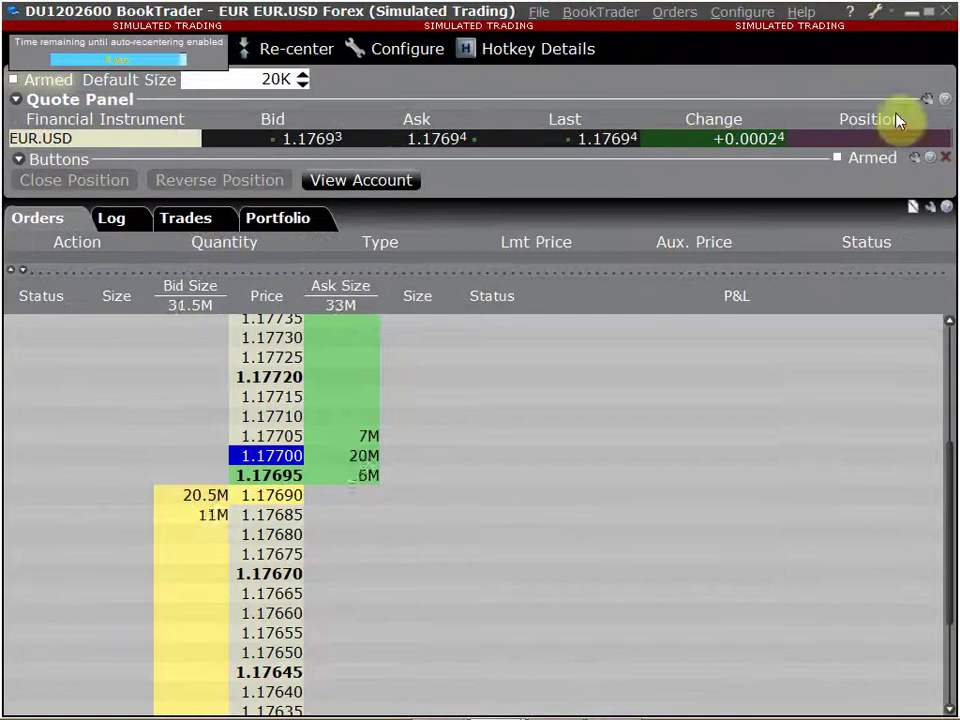
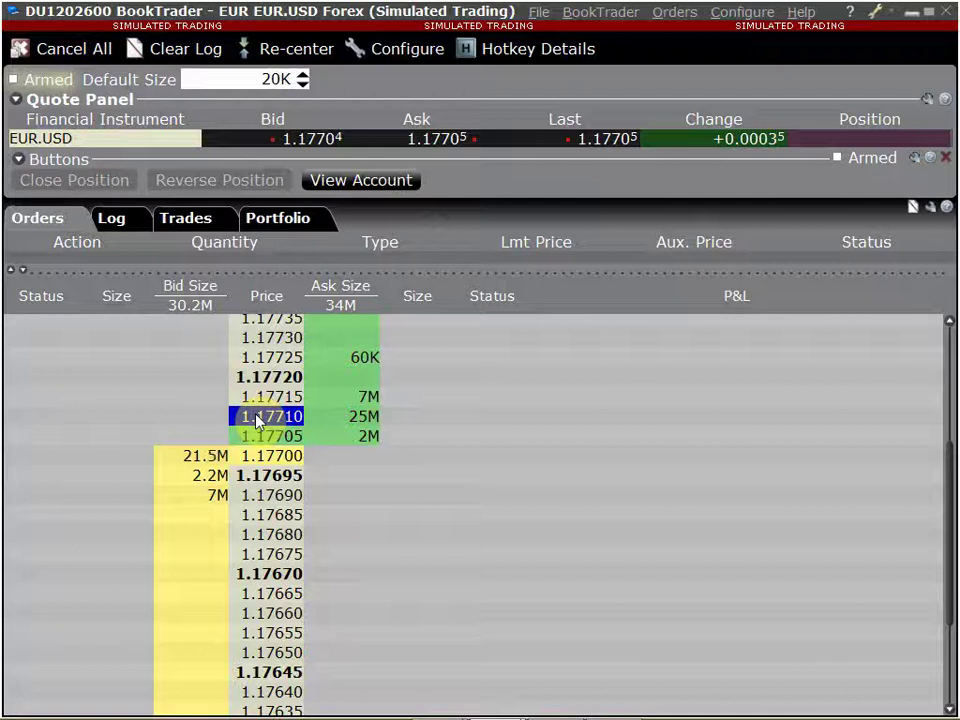
Step: Leave the EUR.USD BookTrader ladder and switch back to the main Trader Workstation window
{"action": "key", "text": "alt+Tab"}
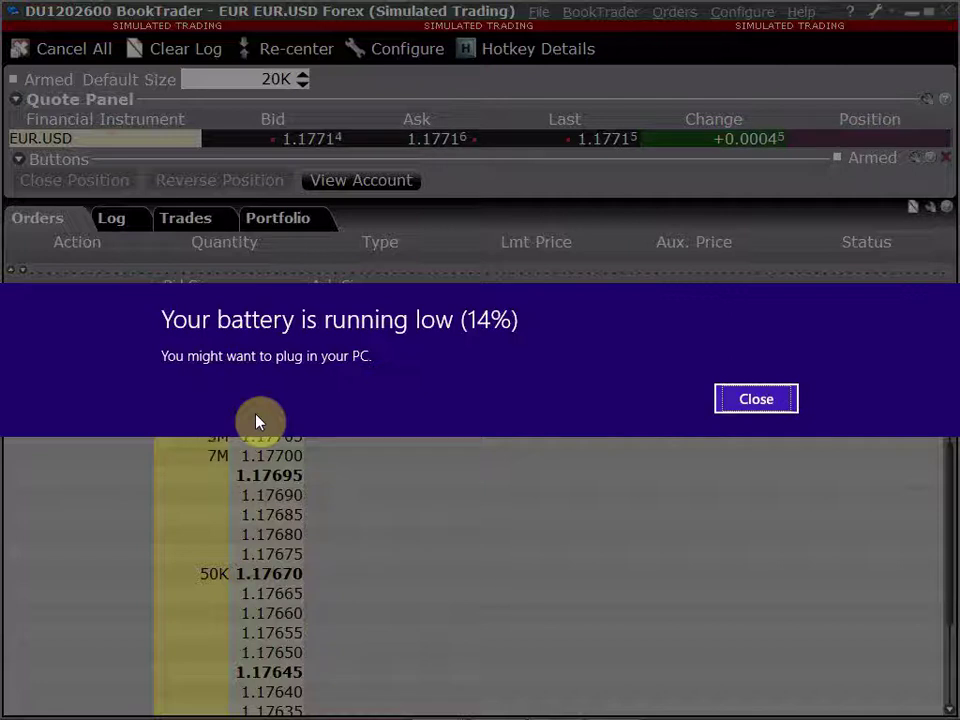
Step: Dismiss the low-battery notice, exit Trader Workstation confirming Yes, then bring up Chrome's OANDA order book
{"action": "left_click", "coordinate": [789, 400]}
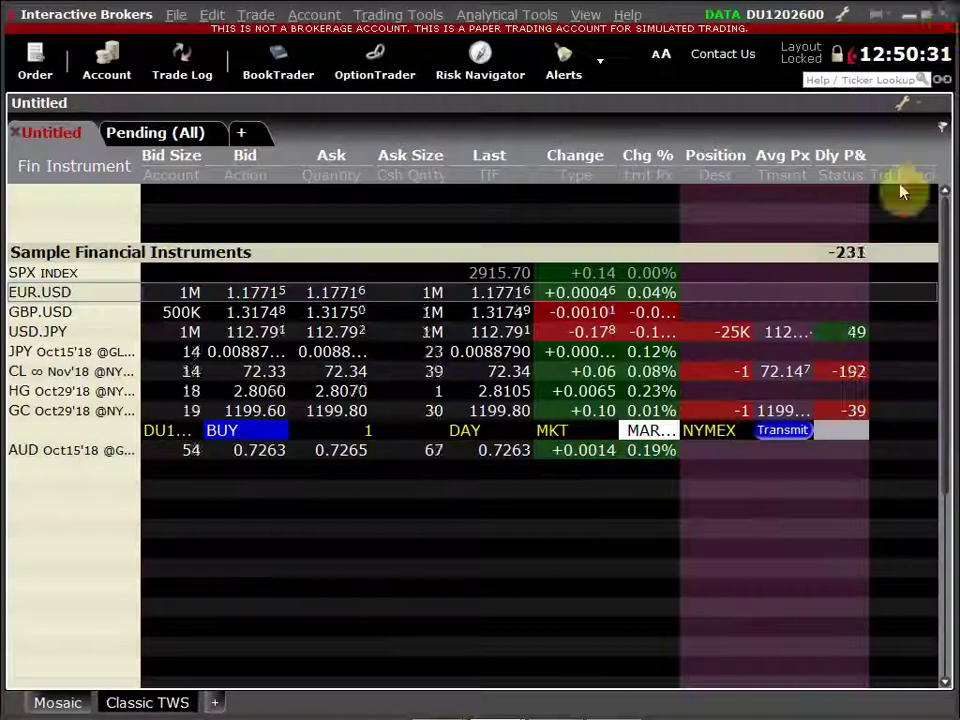
{"action": "left_click", "coordinate": [942, 13]}
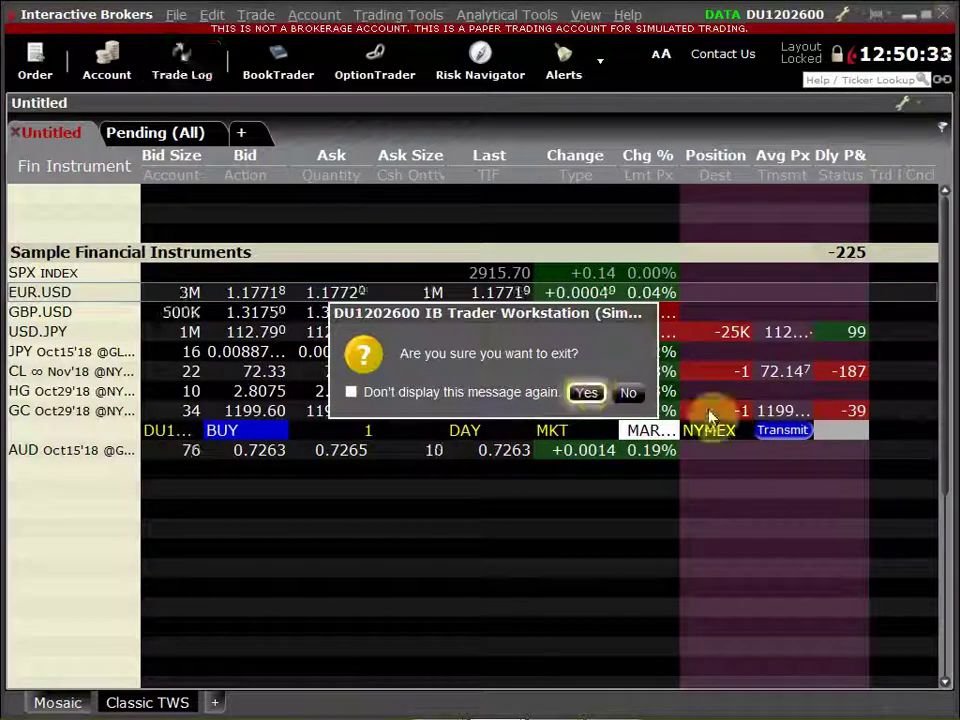
{"action": "left_click", "coordinate": [586, 392]}
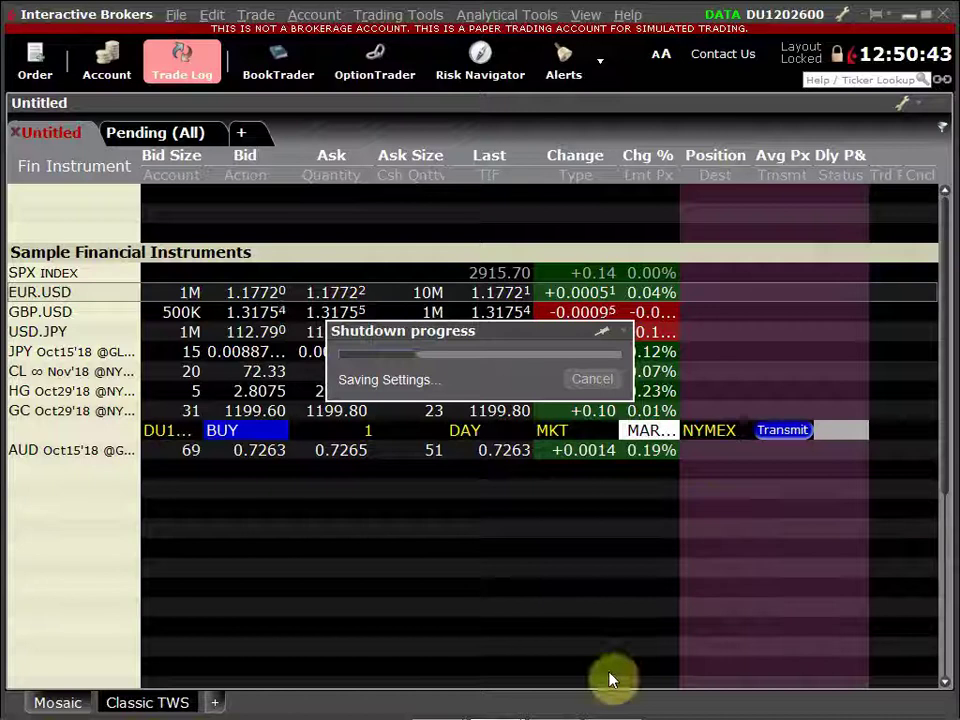
{"action": "mouse_move", "coordinate": [485, 705]}
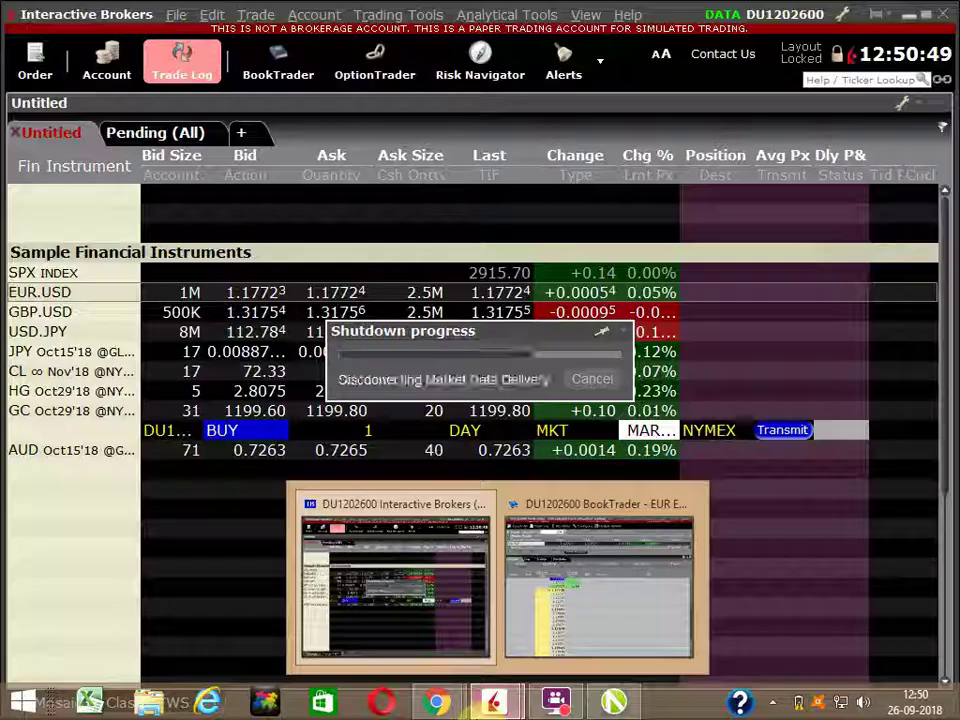
{"action": "left_click", "coordinate": [437, 703]}
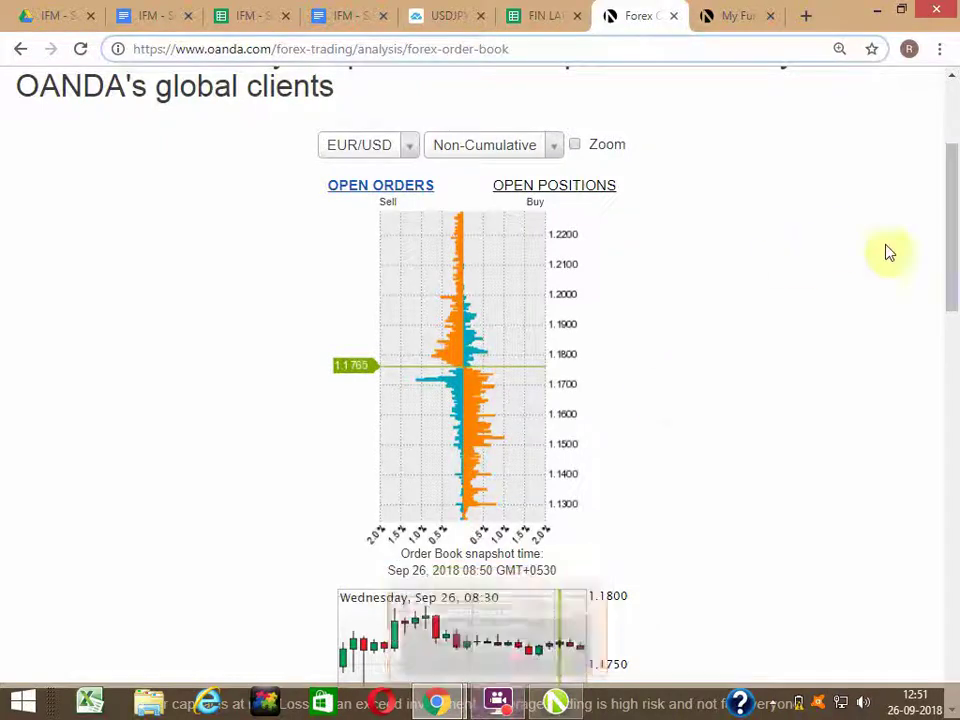
{"action": "key", "text": "alt+Tab"}
{"action": "key", "text": "alt+Tab"}
{"action": "key", "text": "alt+Tab"}
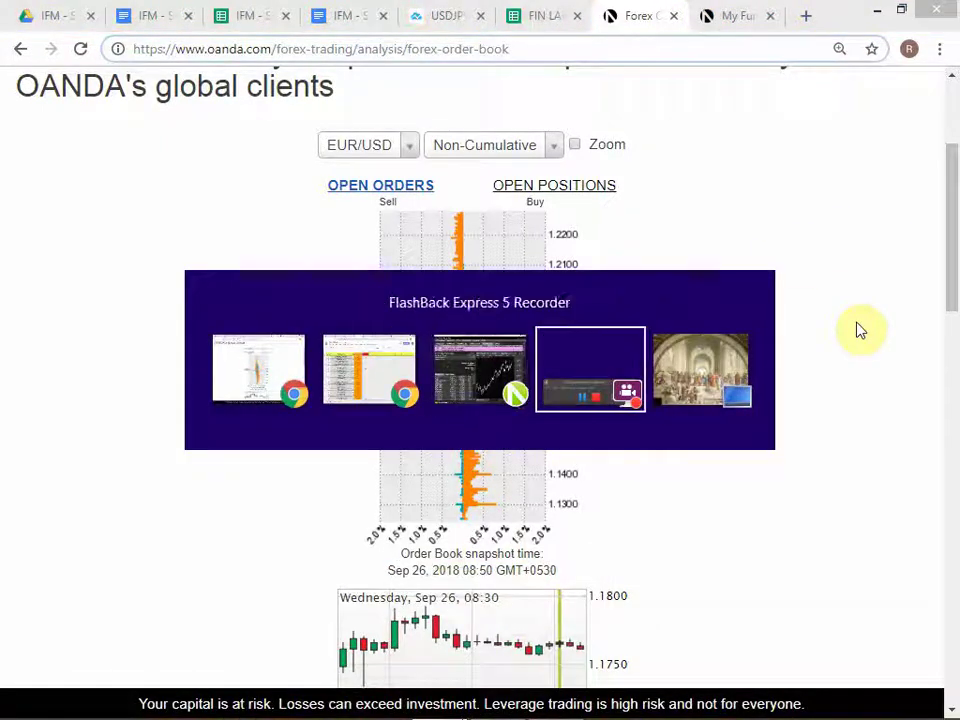